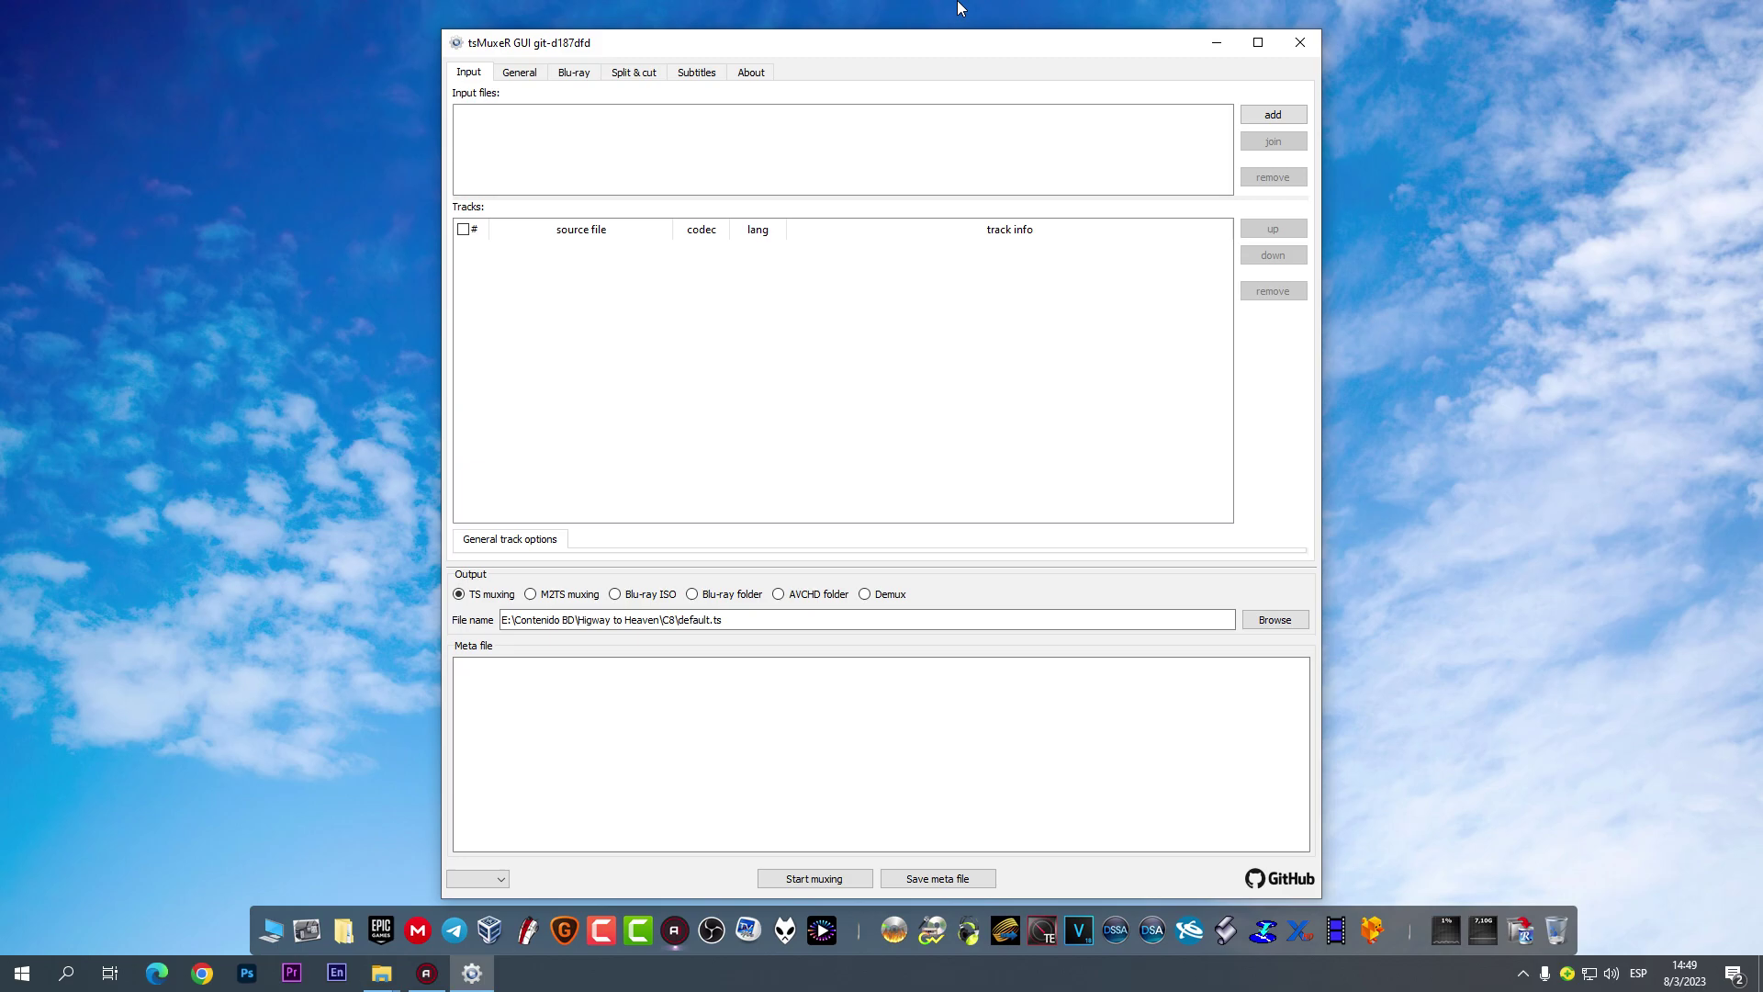
Step: Minimize tsMuxeR, launch PowerDVD, and play the NADIA 1984 Blu-ray folder from the NADIA directory
left_click_drag(951, 44, 953, 38)
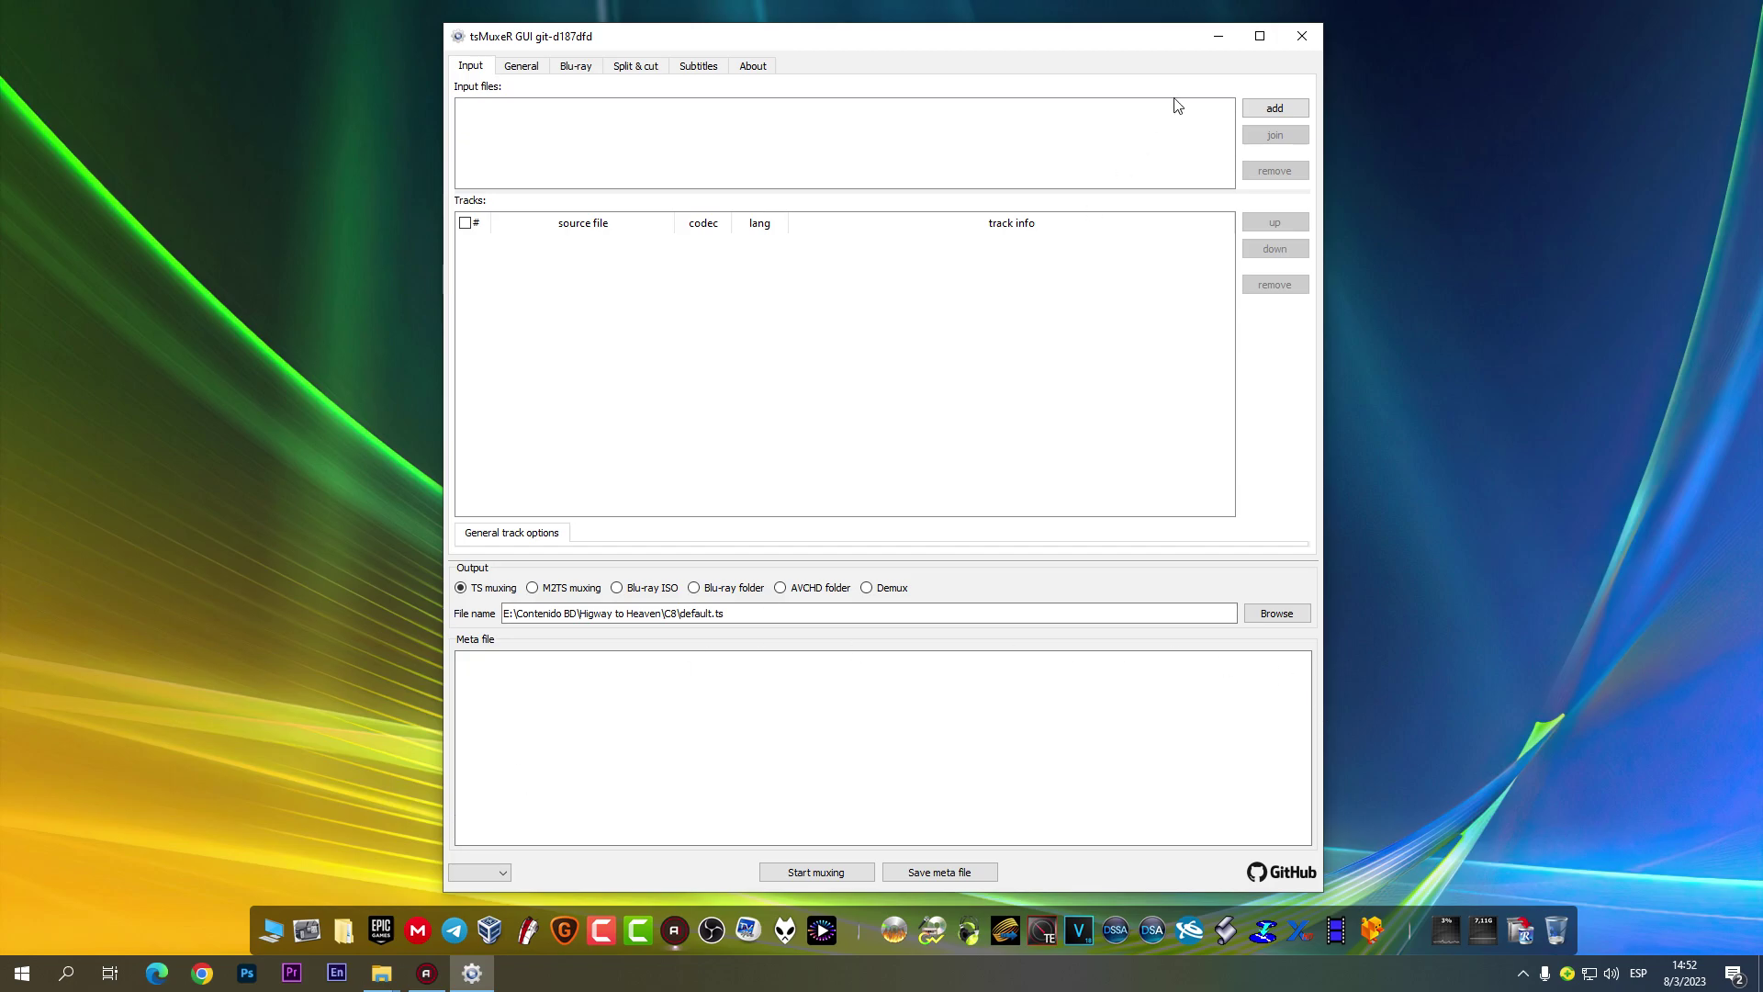
left_click(1219, 39)
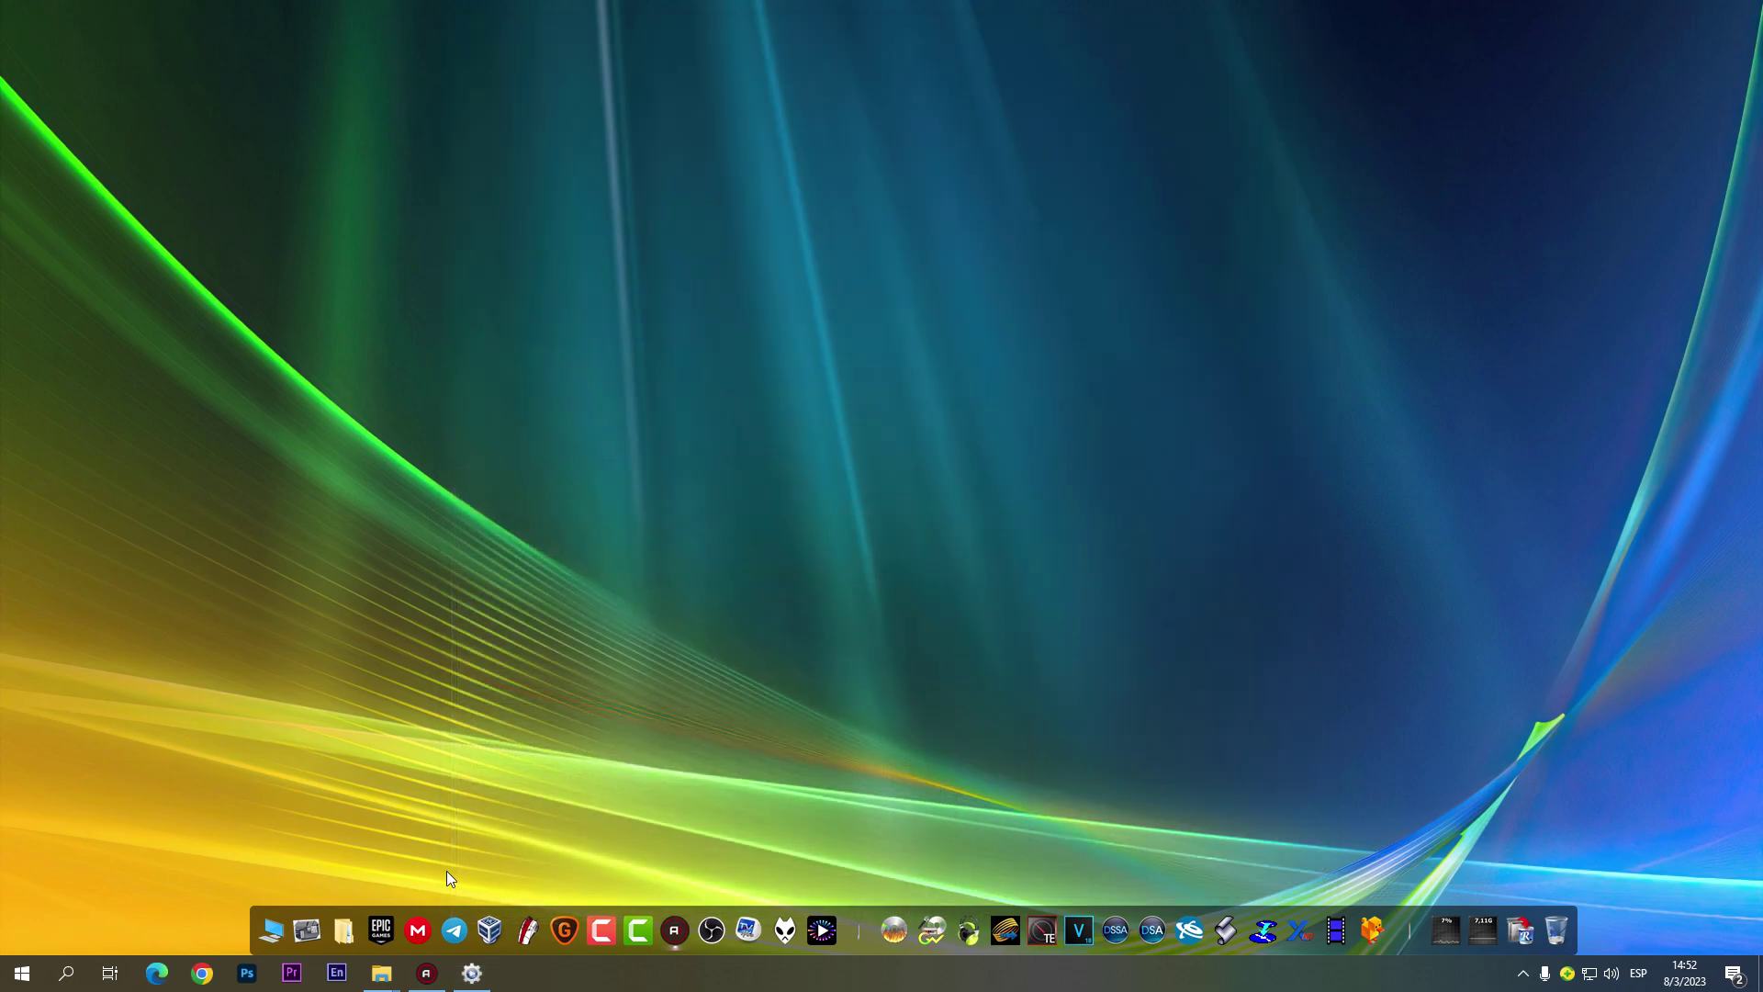
left_click(810, 923)
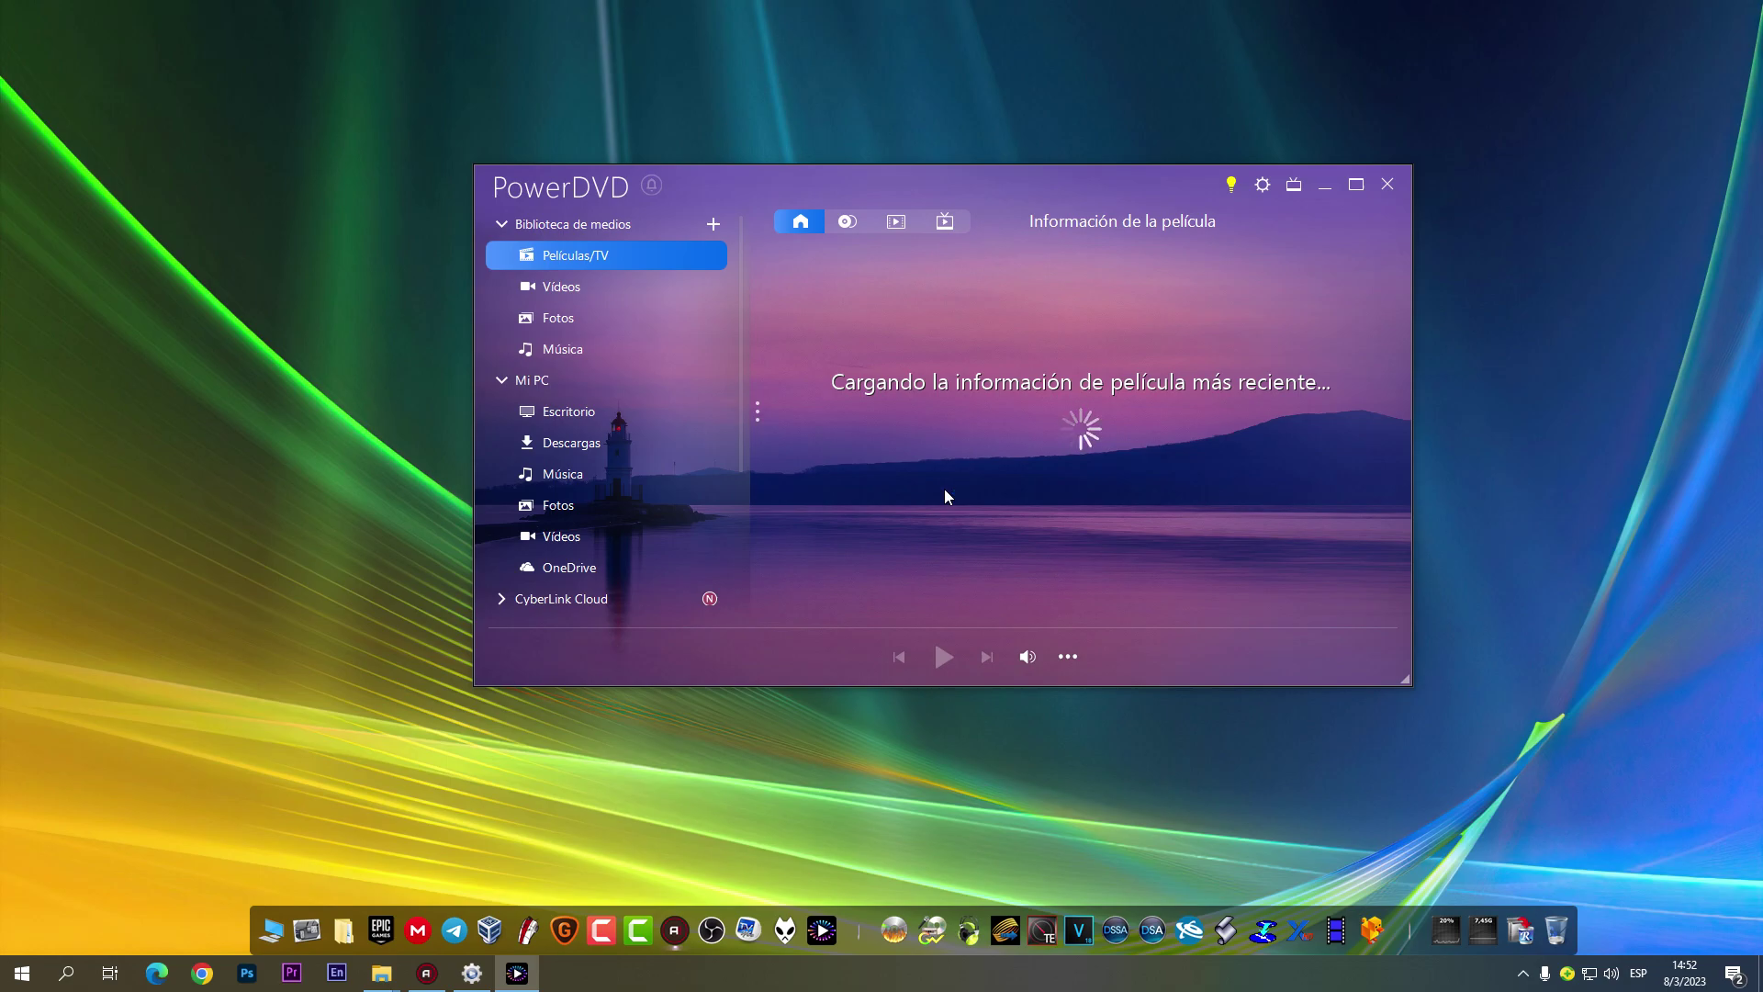
mouse_move(387, 980)
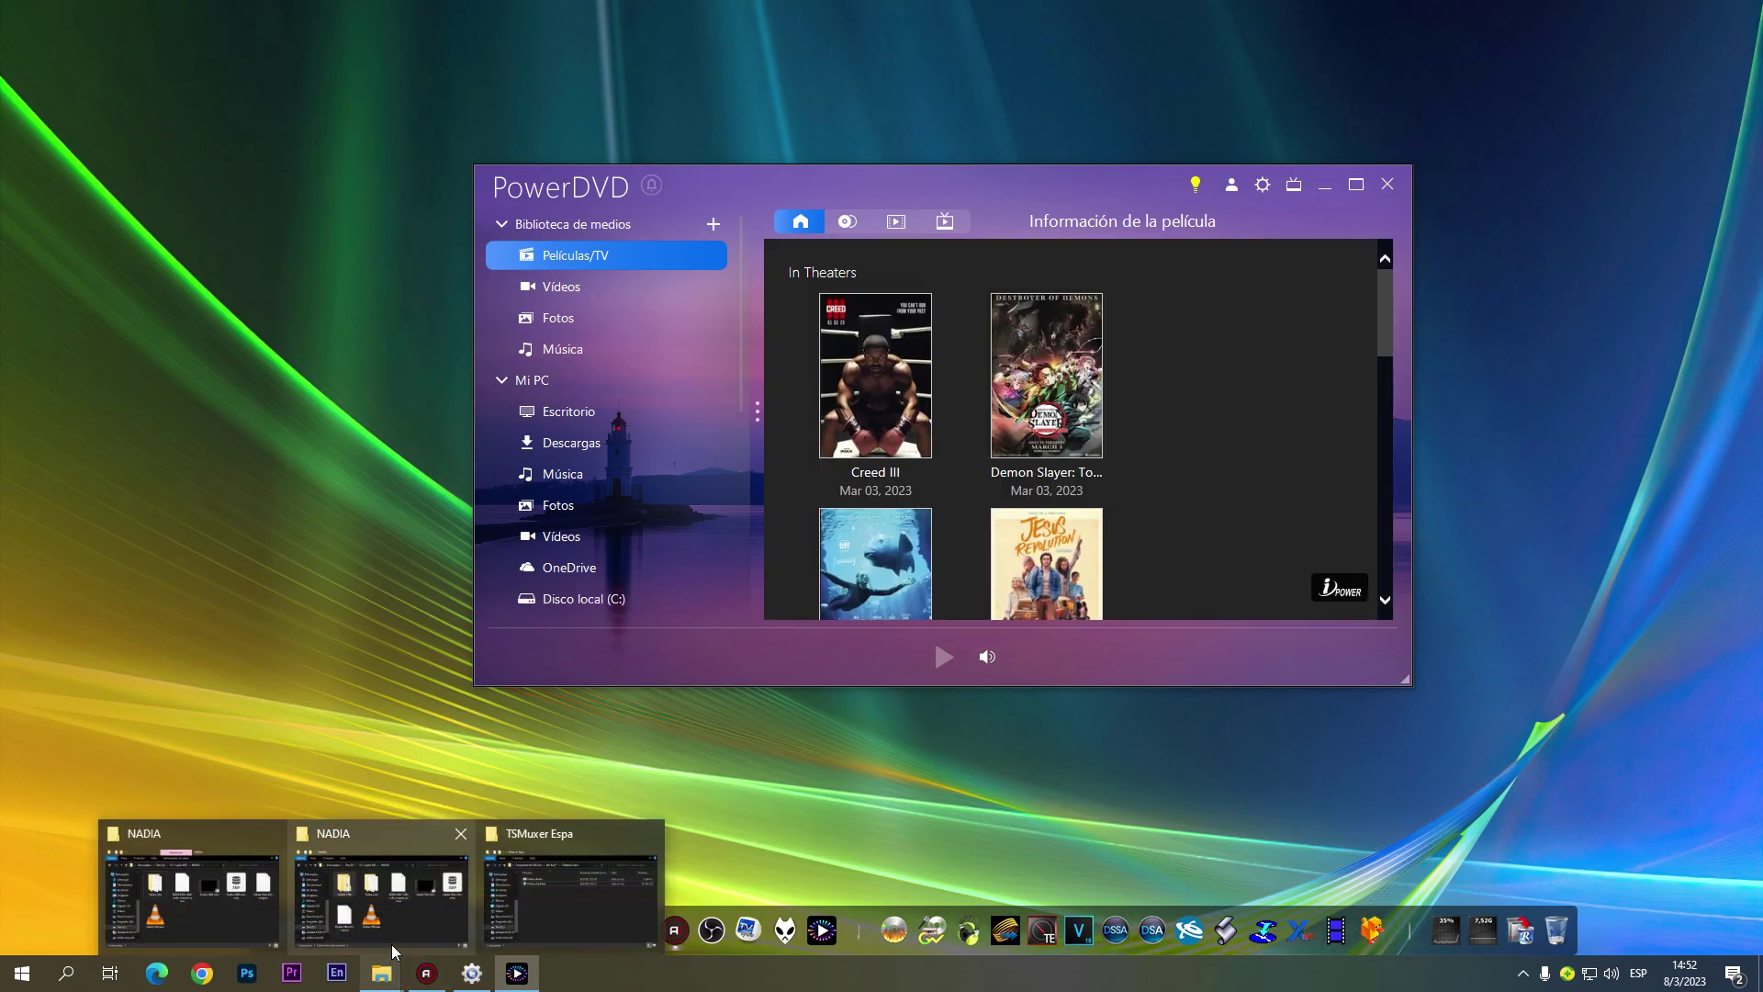
mouse_move(389, 937)
left_click(337, 914)
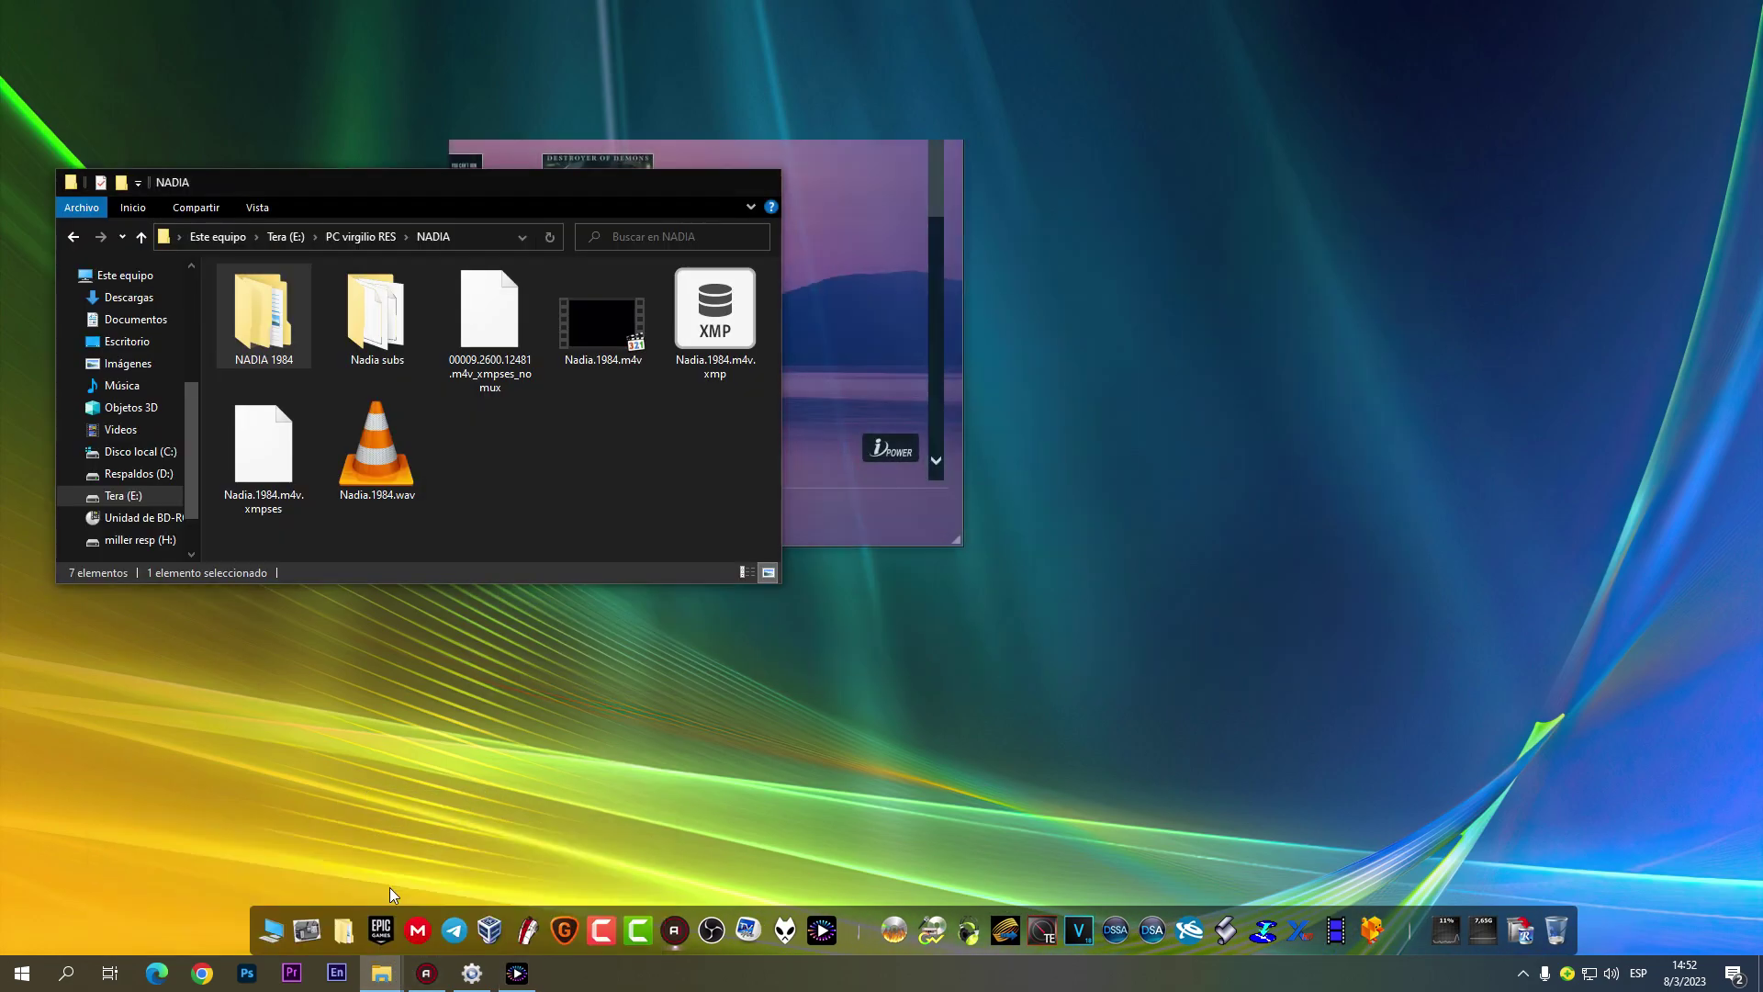
left_click_drag(261, 328, 1169, 408)
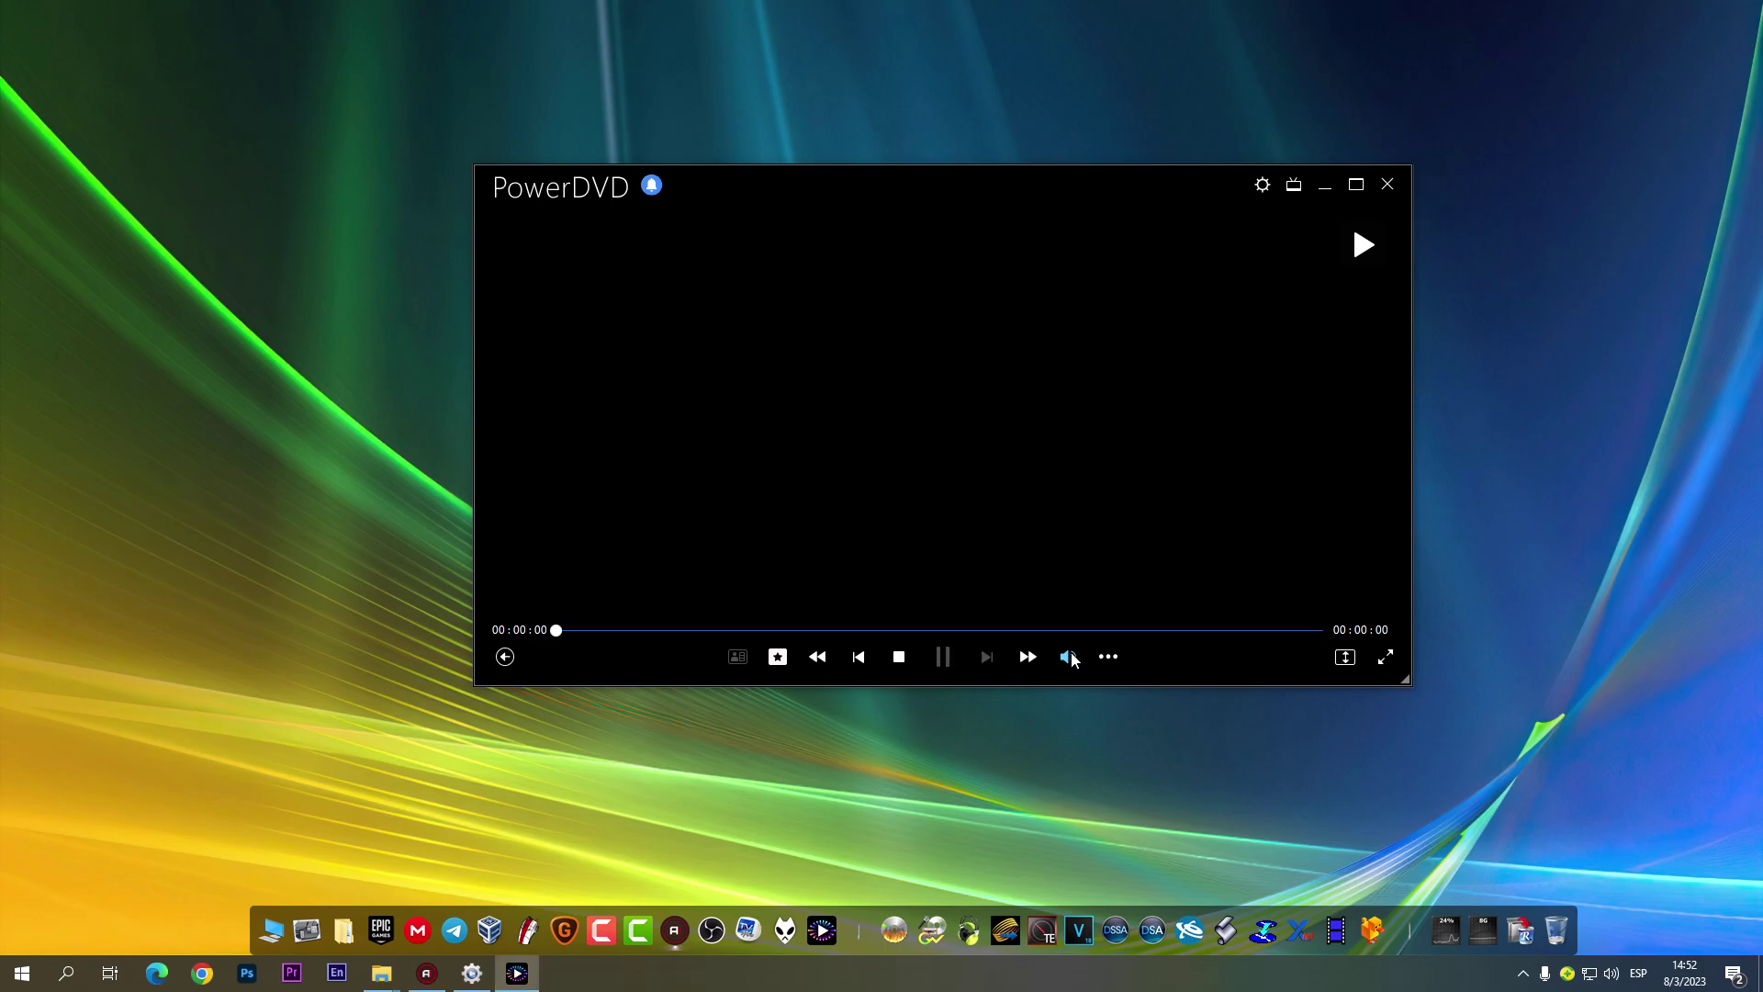
Step: Mute the playback and skip ahead to the disc's main menu
mouse_move(1067, 661)
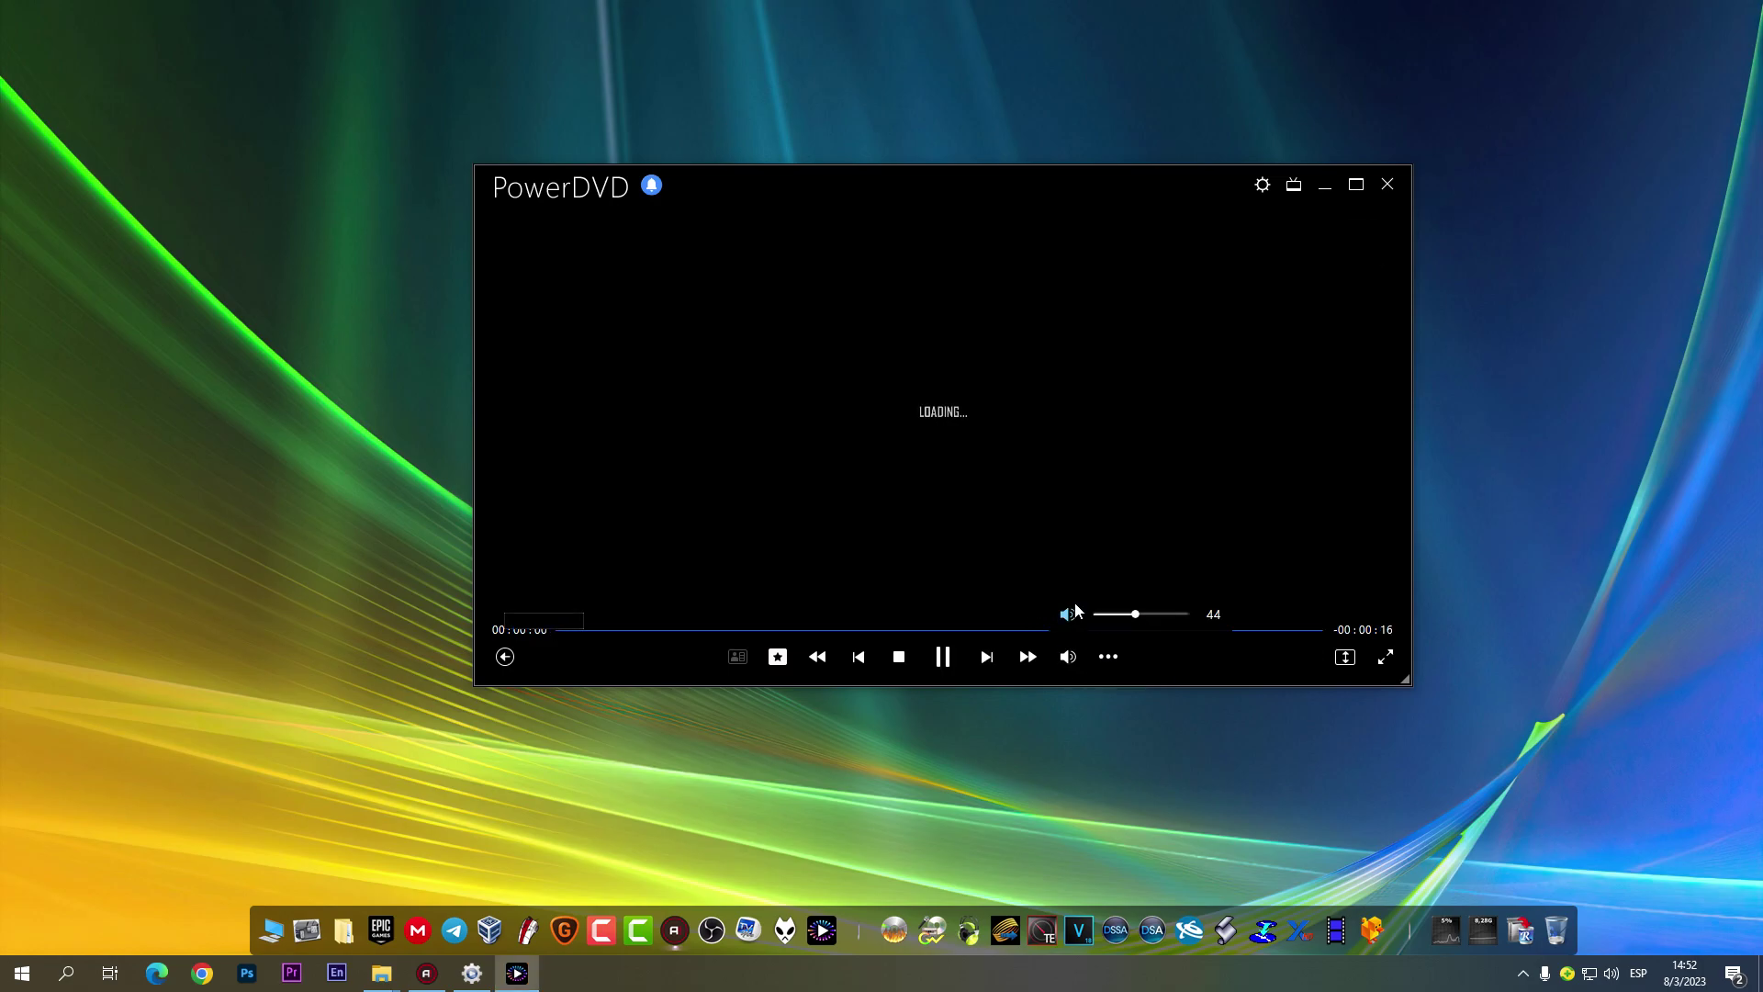
left_click(1068, 614)
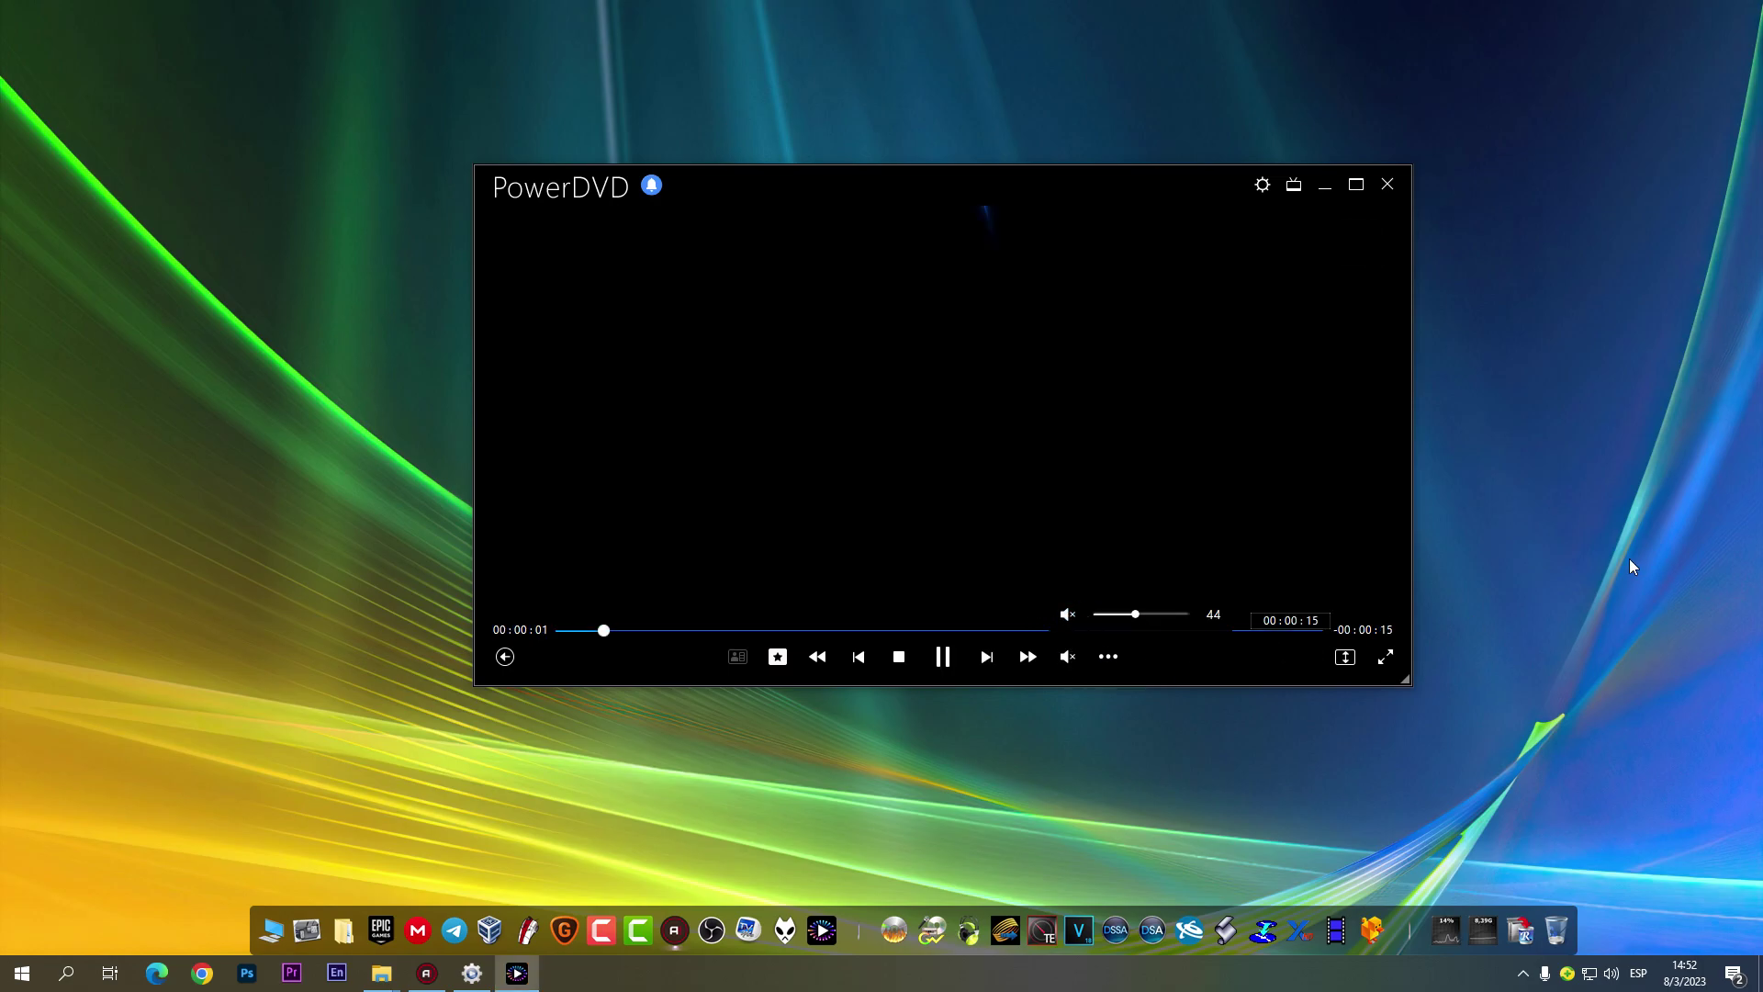
left_click(992, 657)
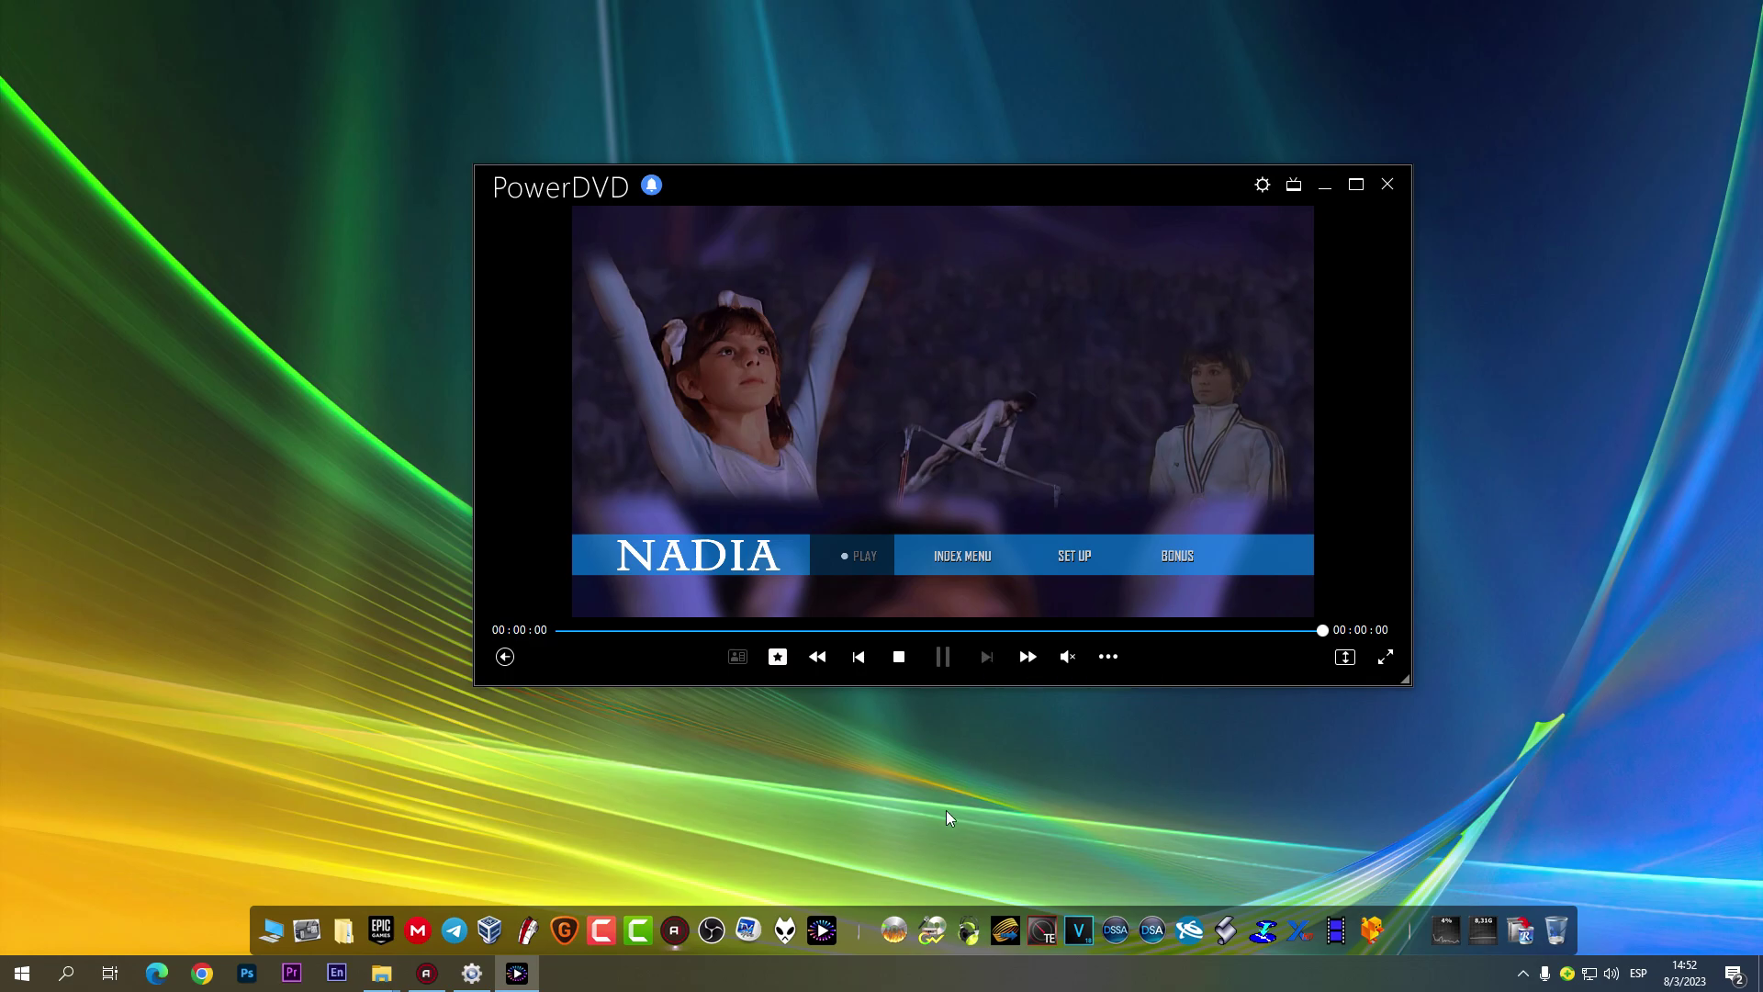
Step: Examine the audio options under SET UP in the disc menu, go back, check BONUS, and return to INDEX MENU
key("Right")
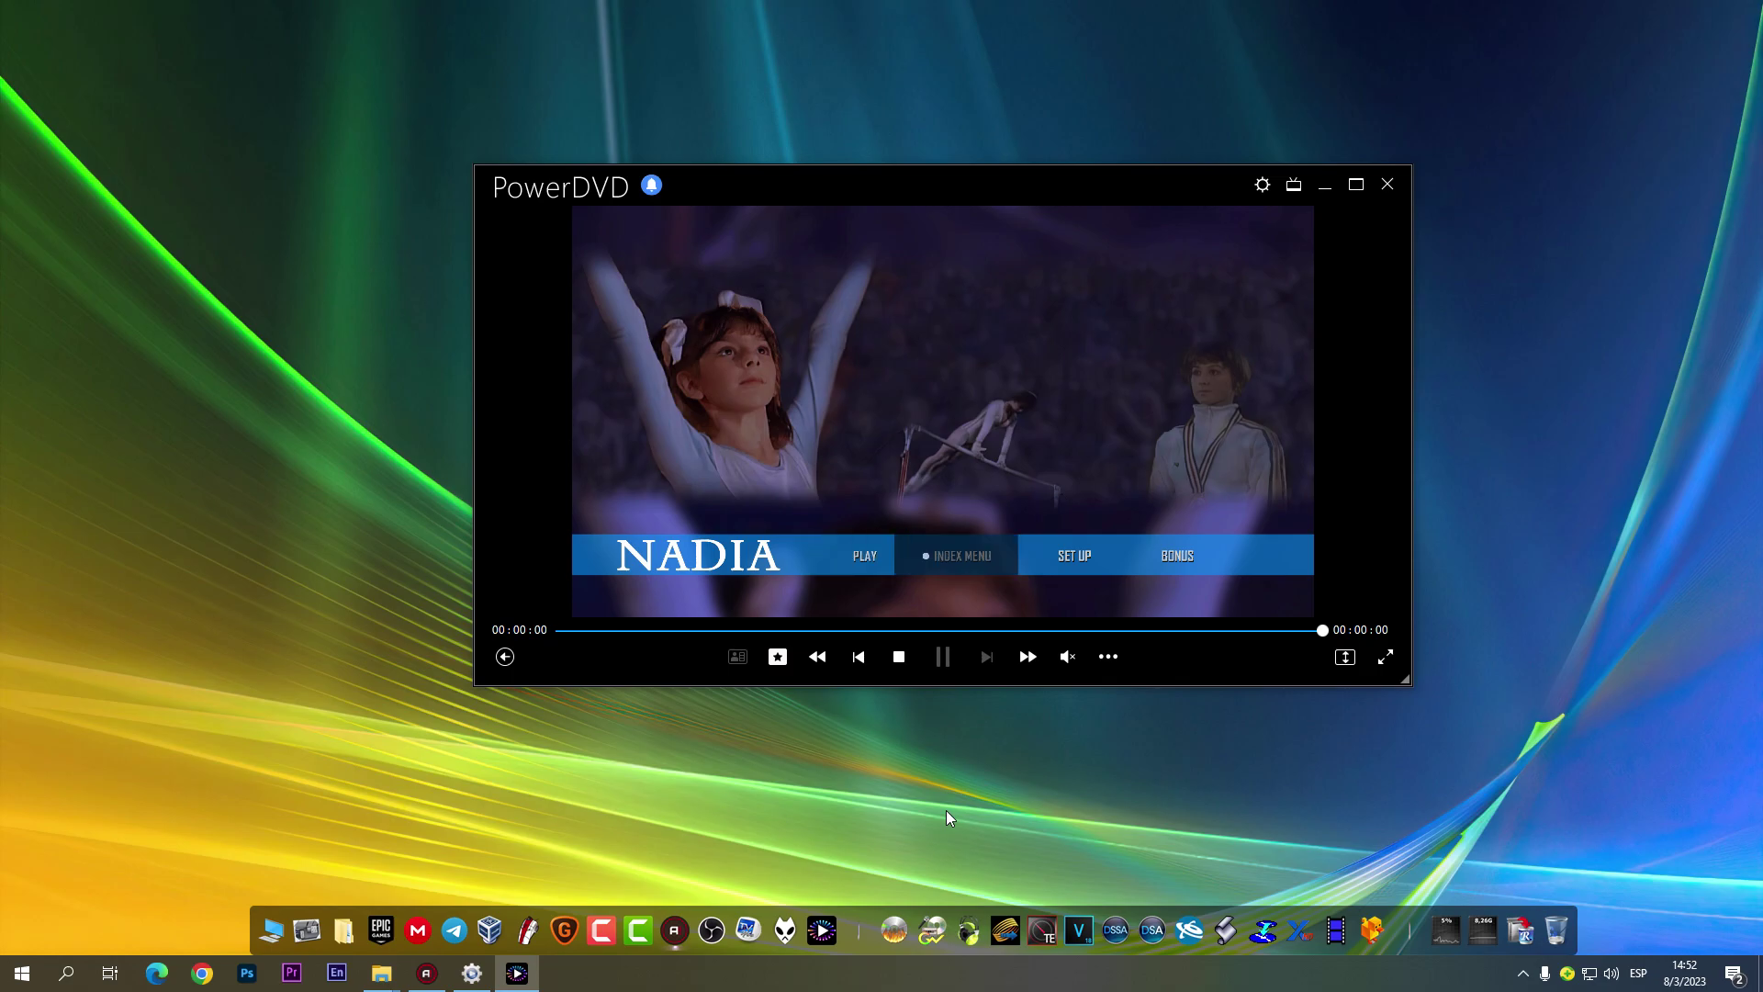
key("Right")
key("Return")
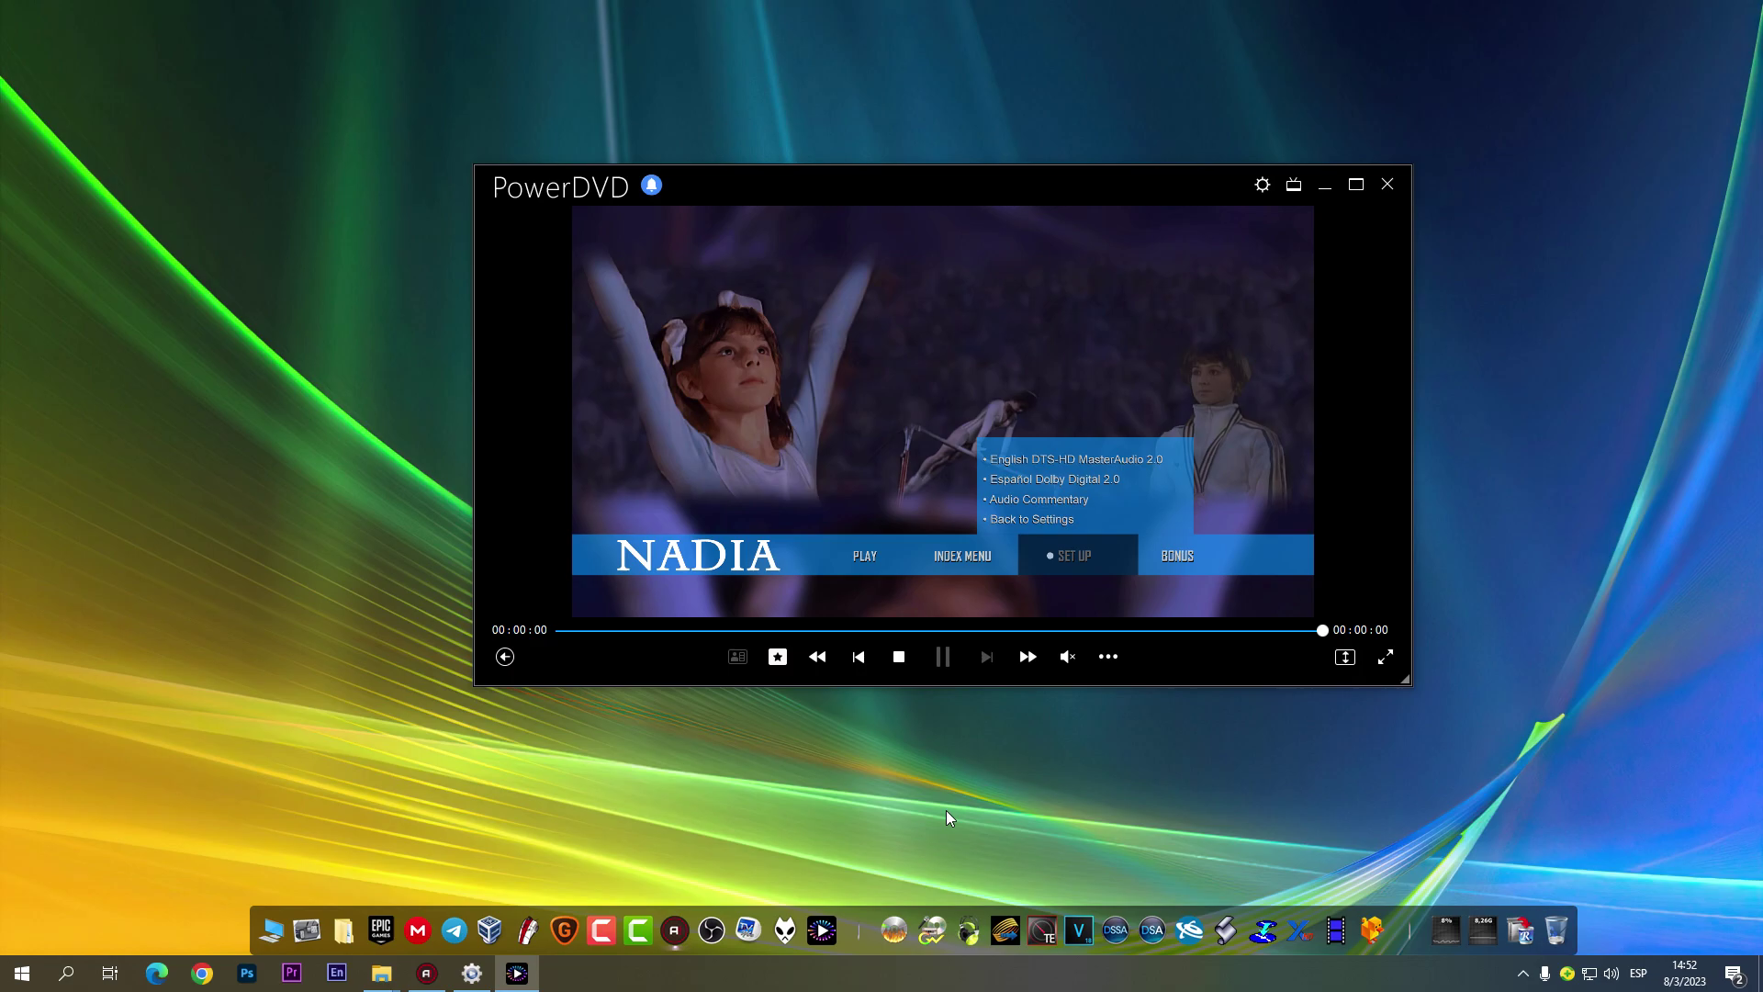
key("Down")
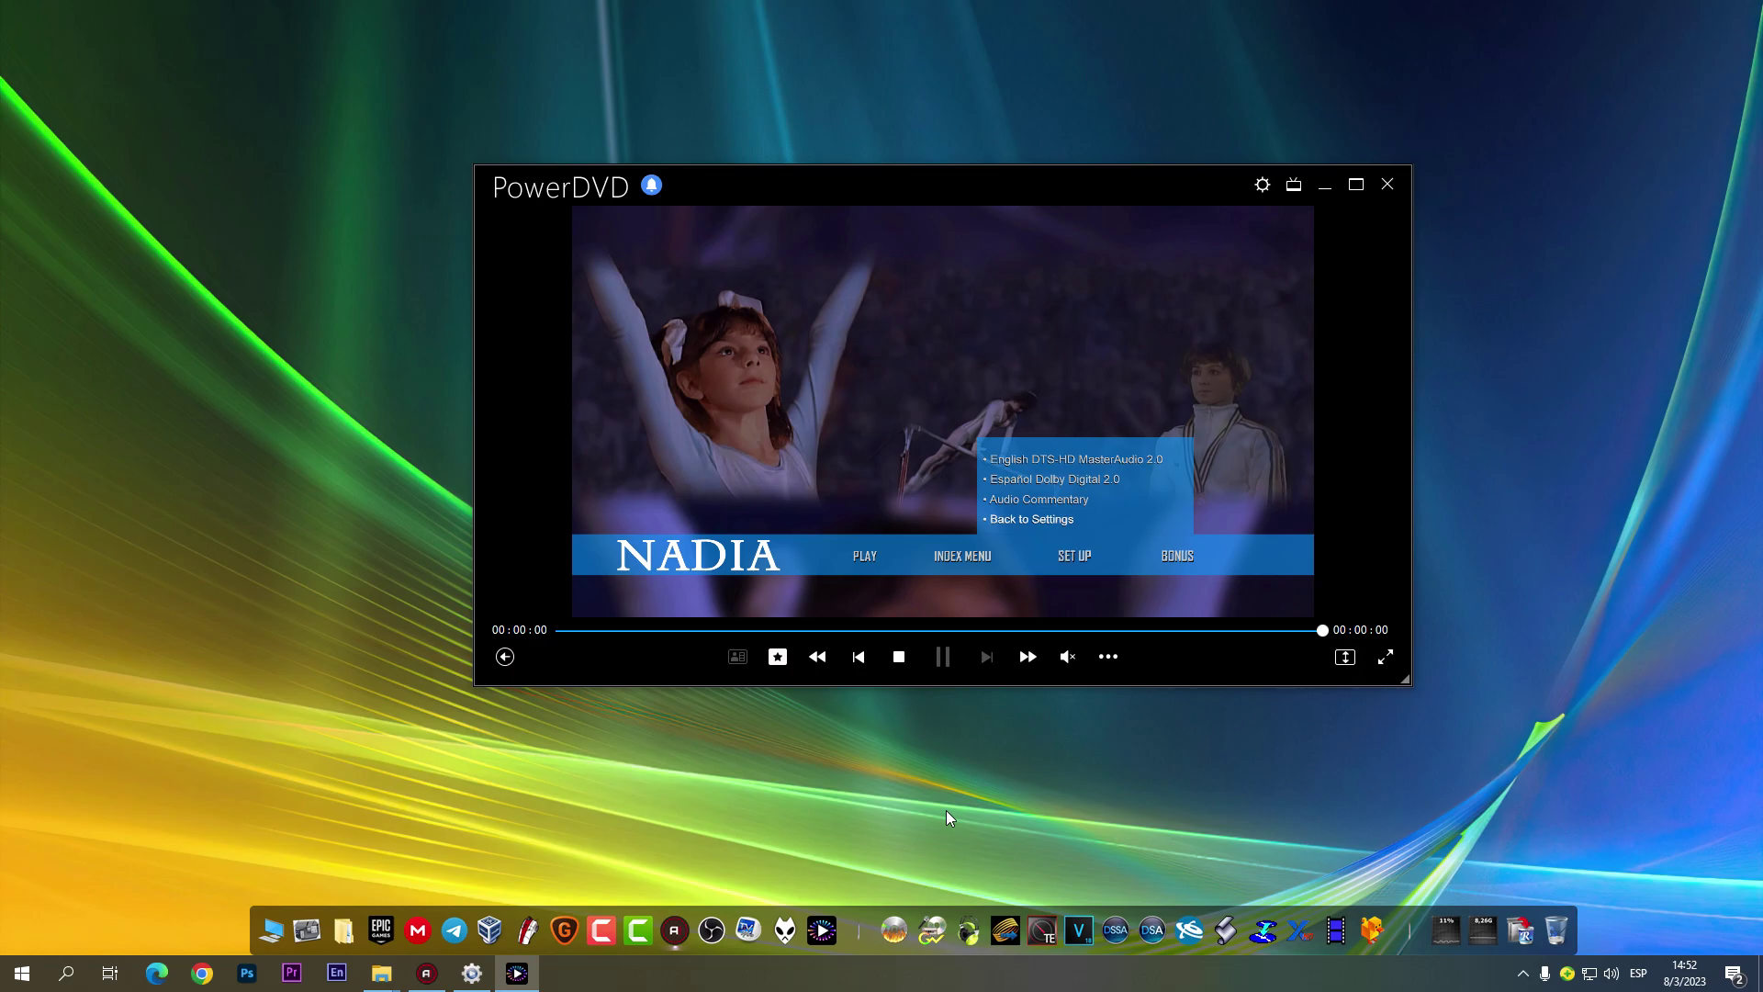
key("Return")
key("Right")
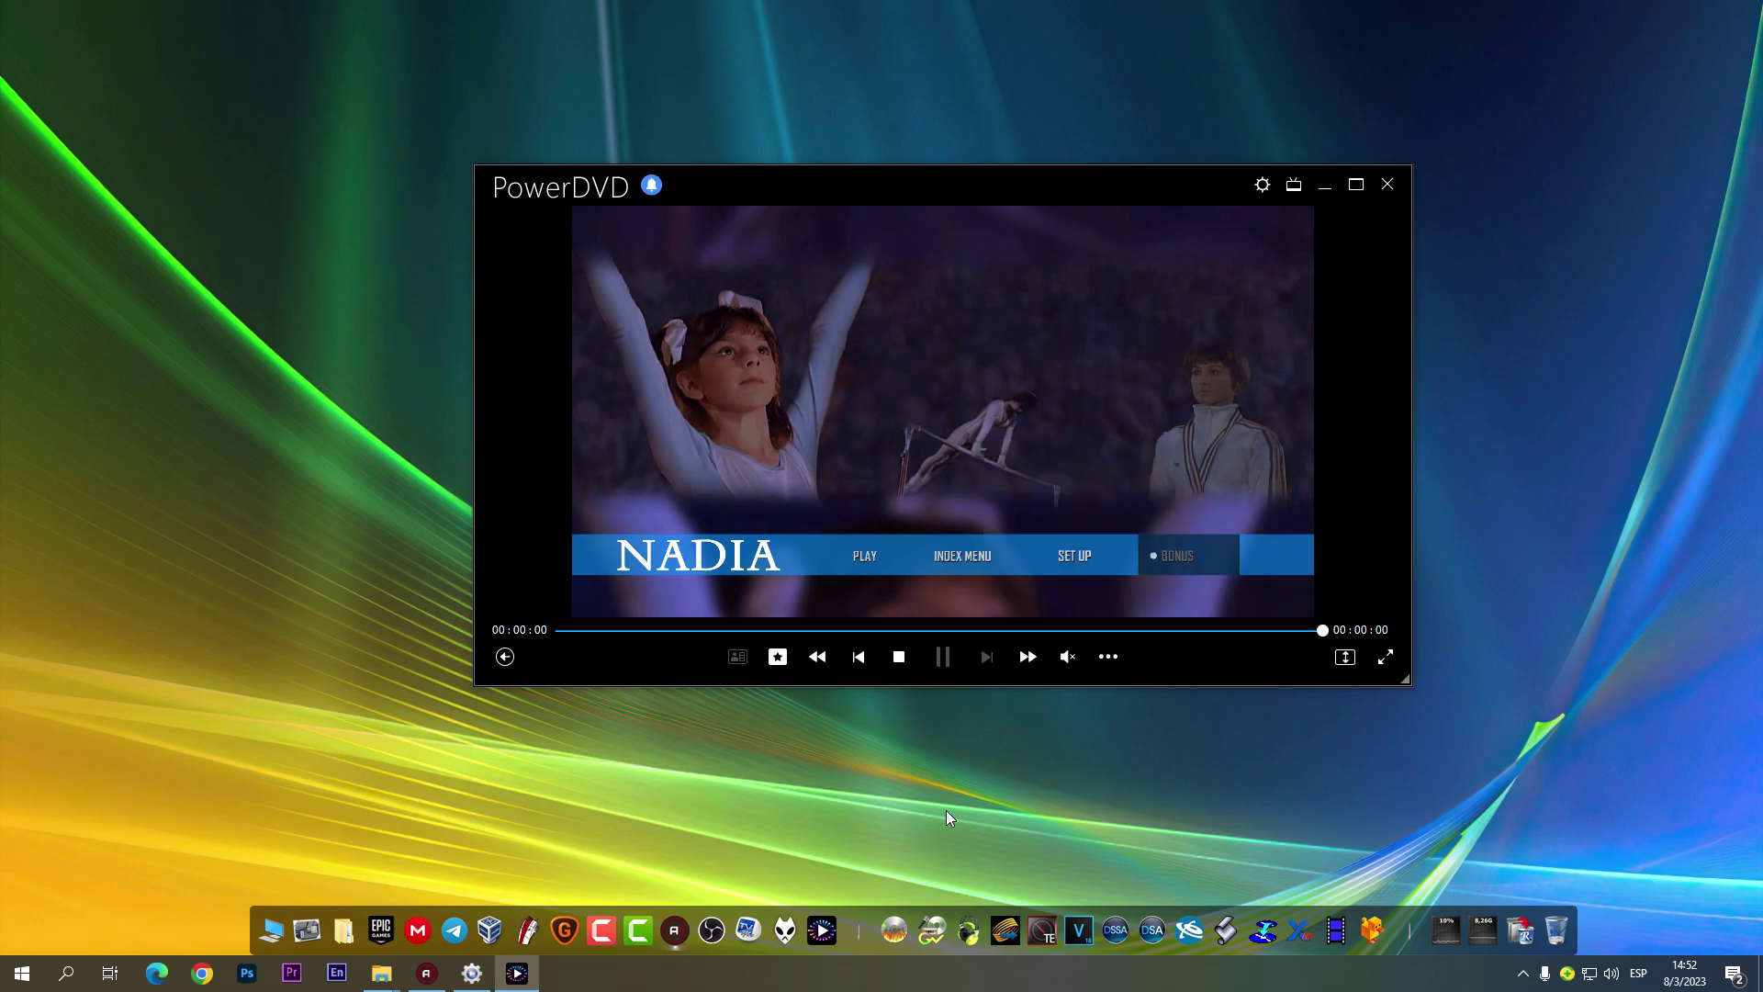
key("Return")
key("Down")
key("Left")
key("Left")
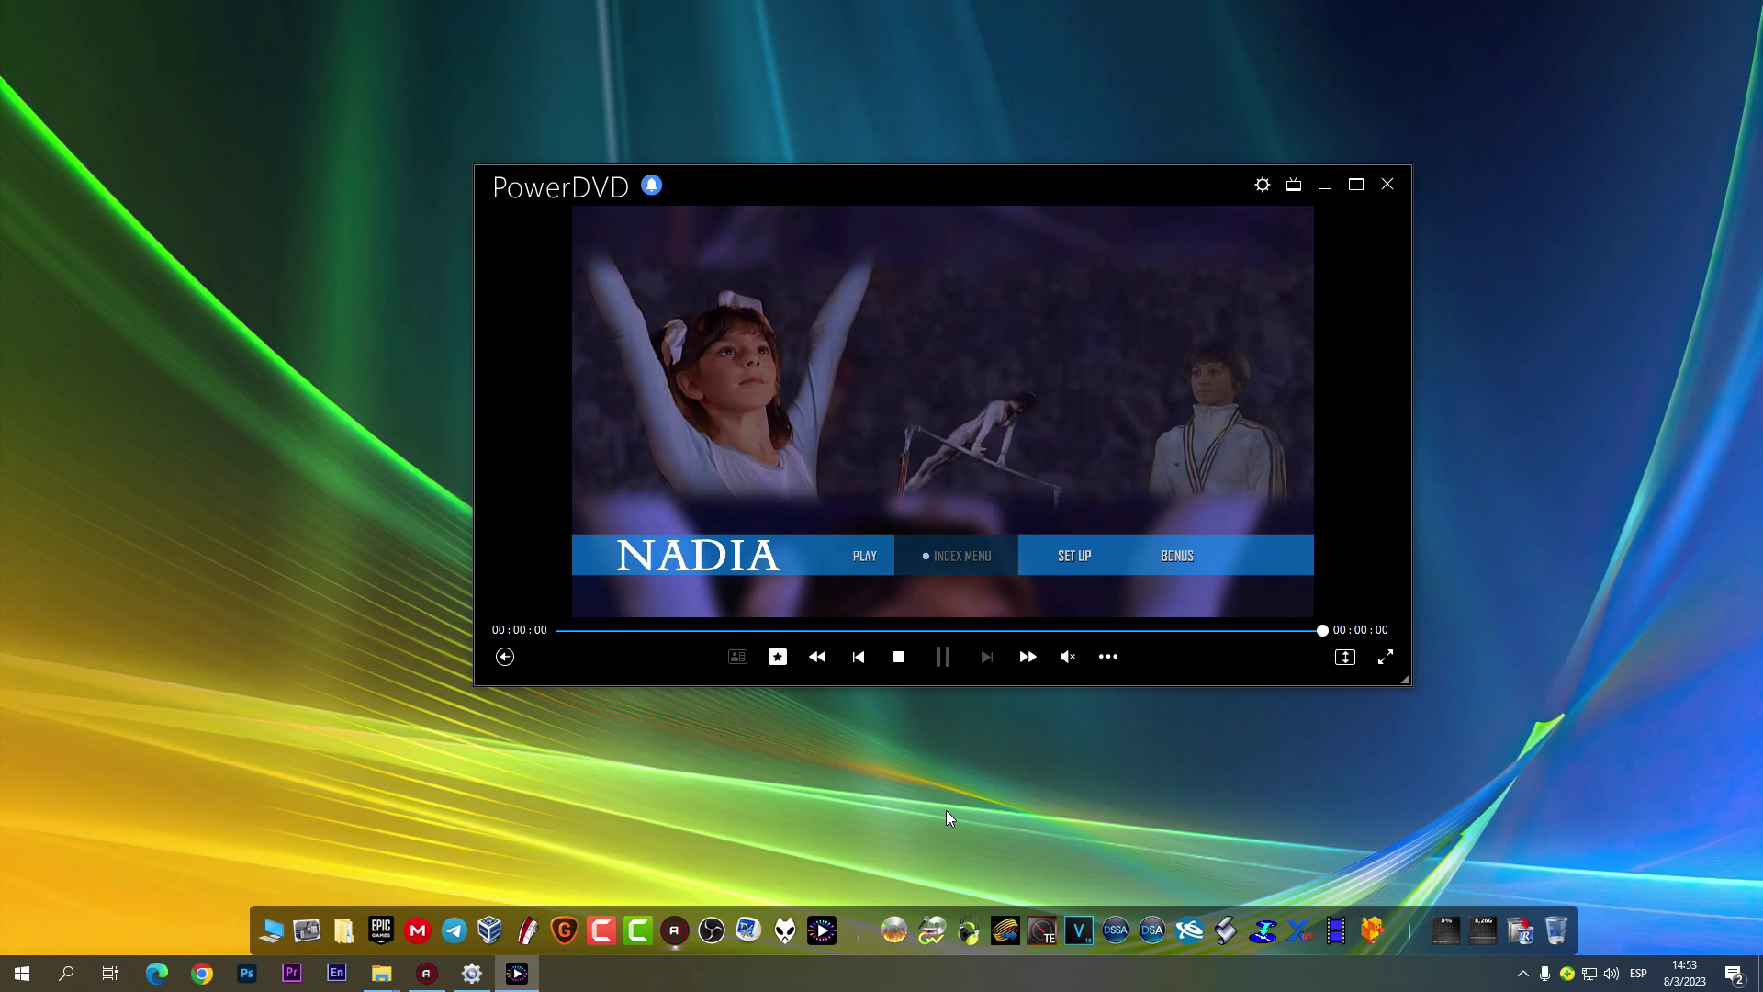
Step: Open the disc's INDEX MENU and page forward to the thumbnails of chapters 7 to 12
left_click_drag(957, 202, 1021, 187)
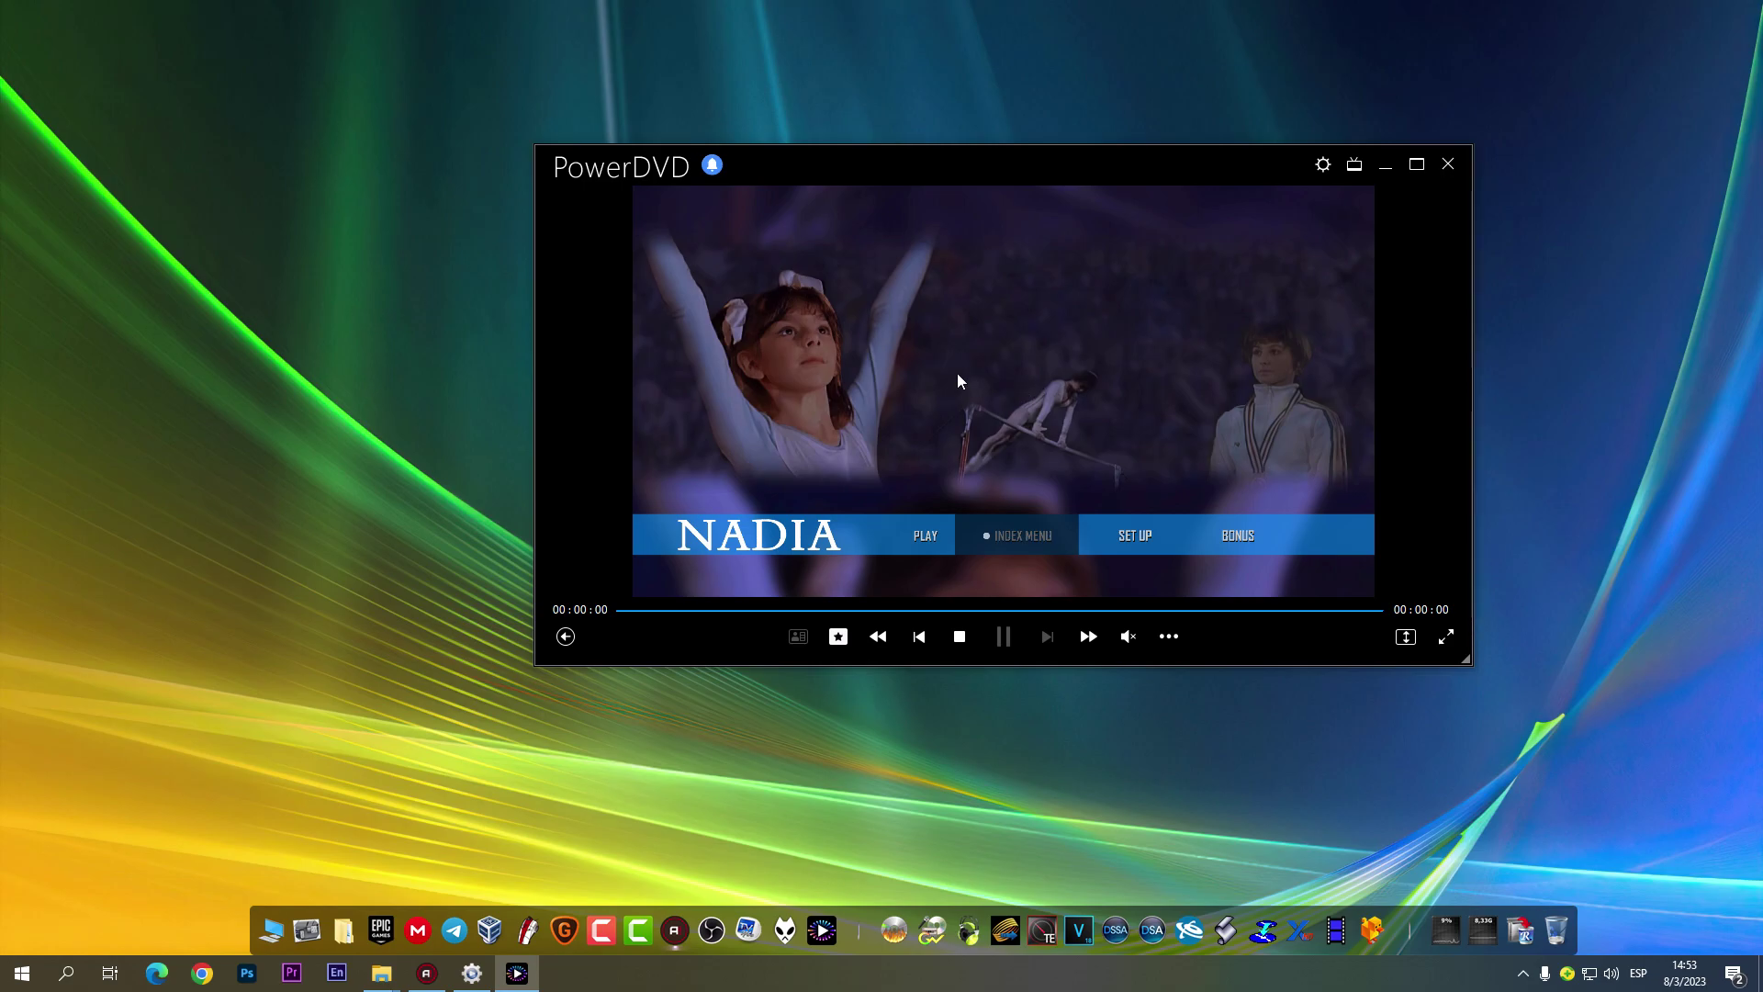
left_click(1019, 535)
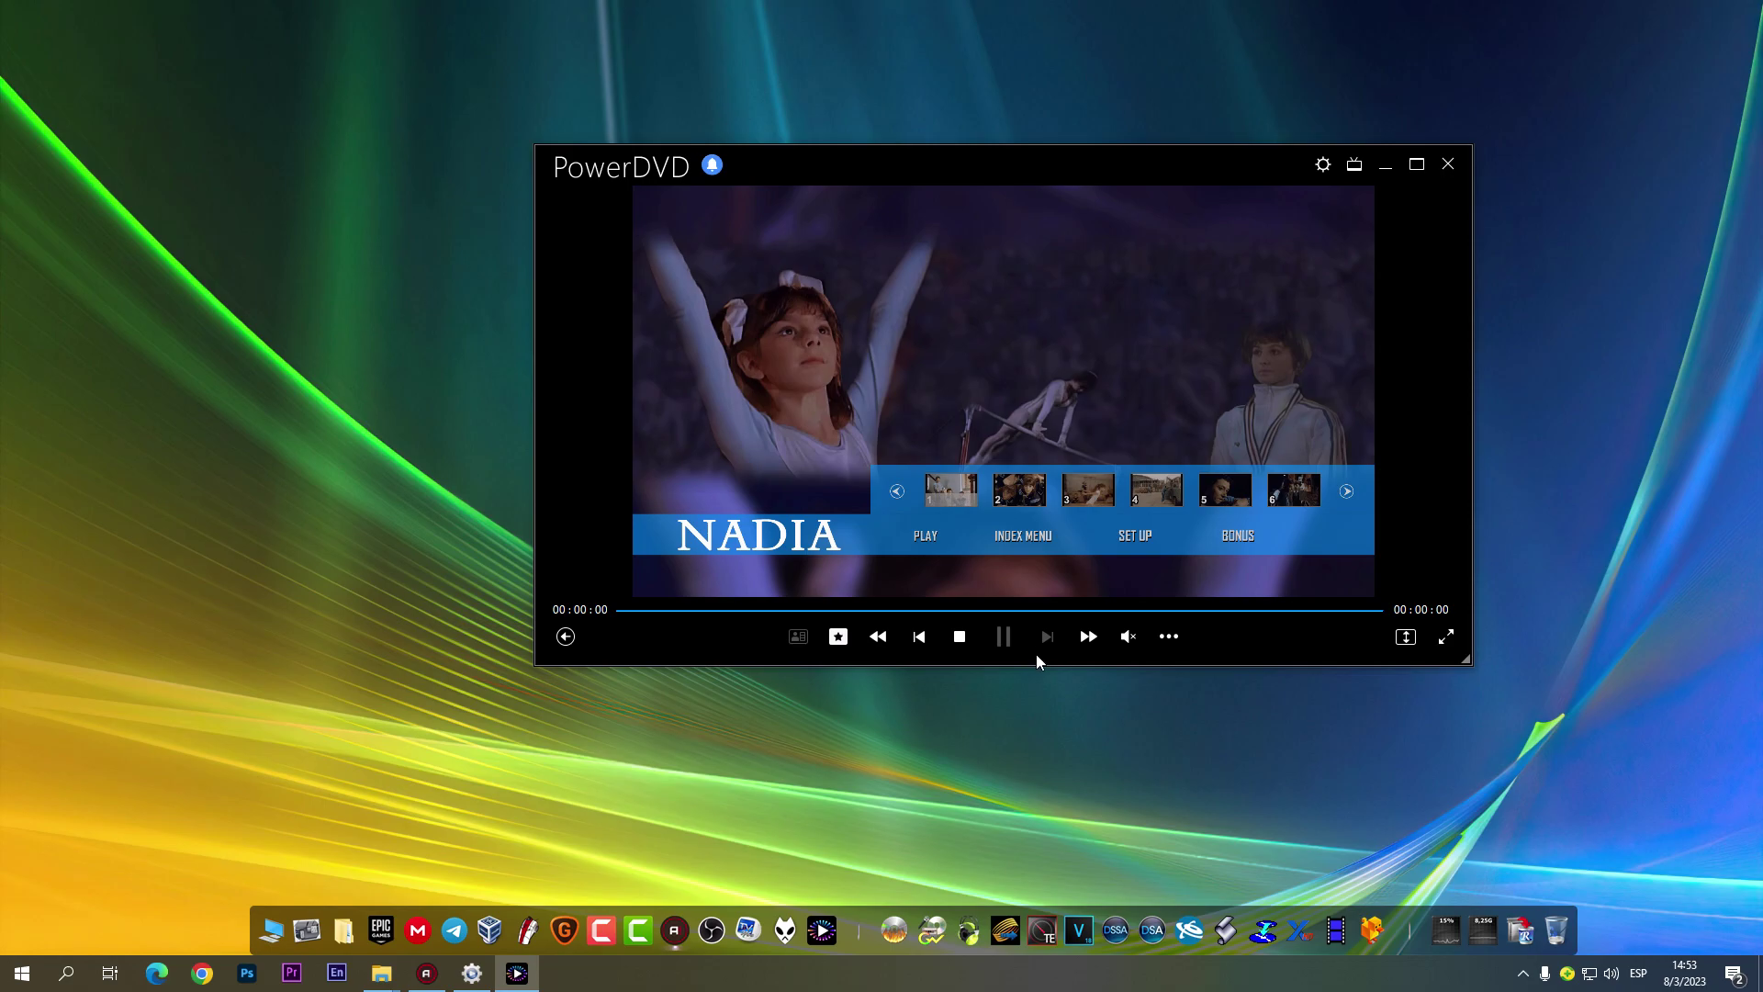
key("Right")
key("Right")
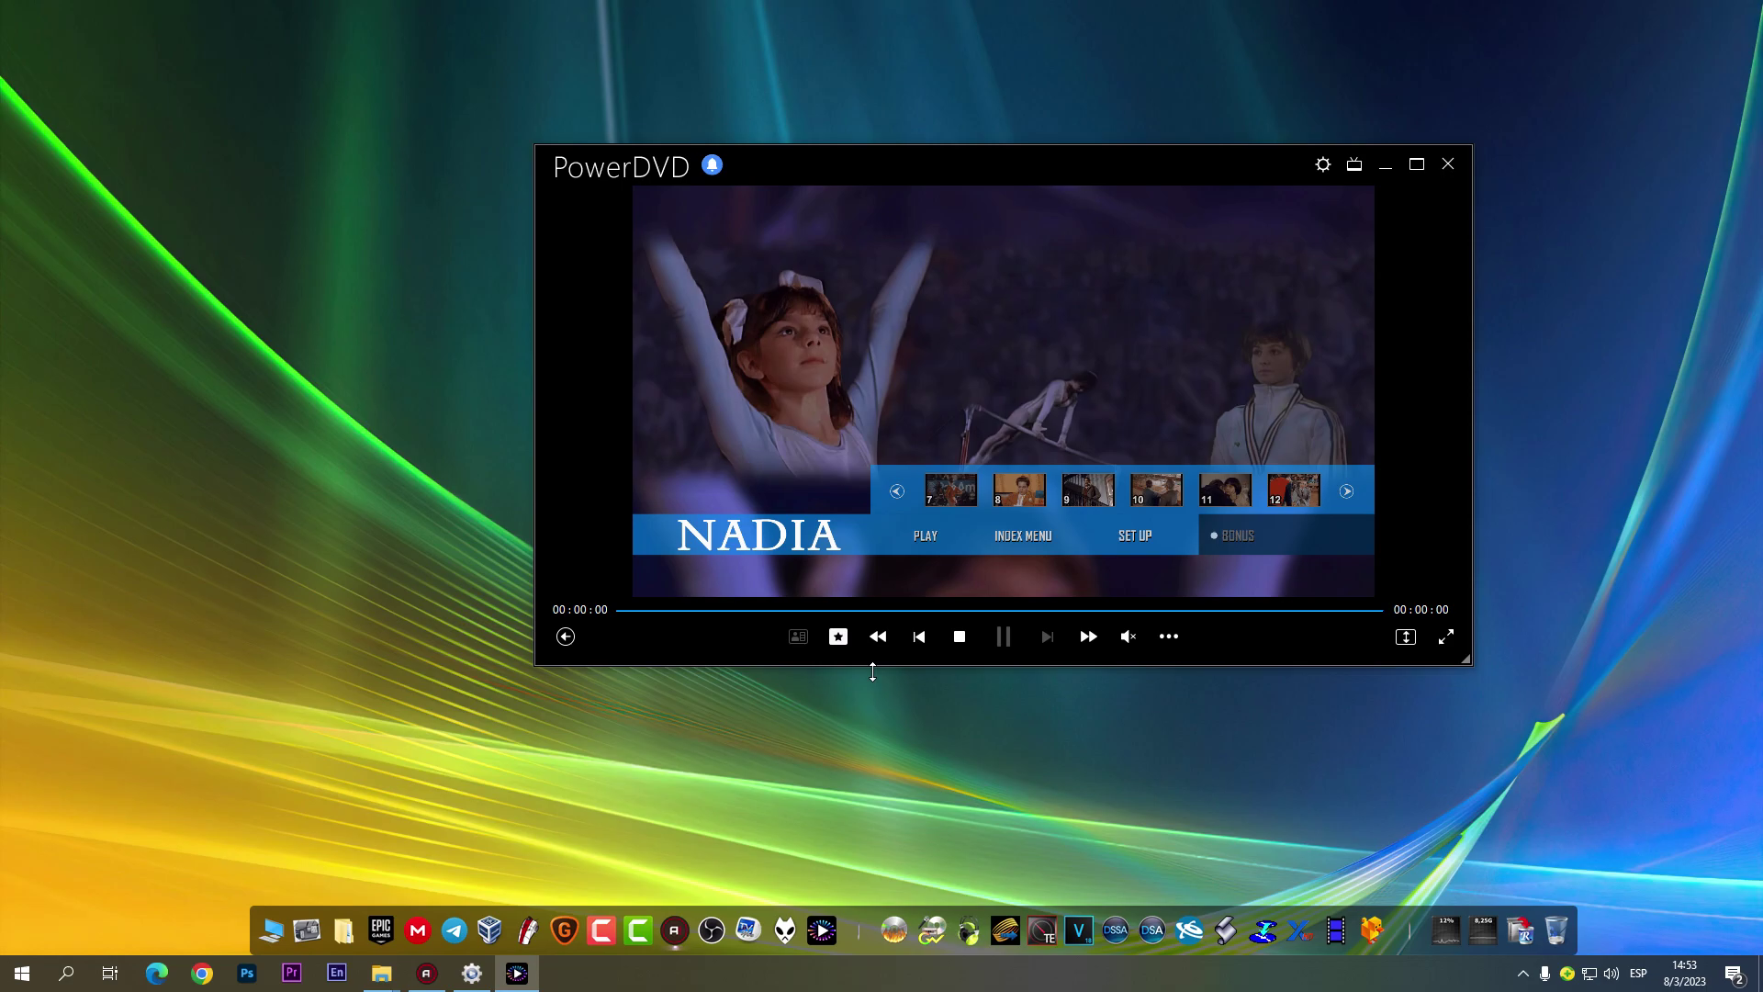
left_click_drag(1258, 169, 1345, 122)
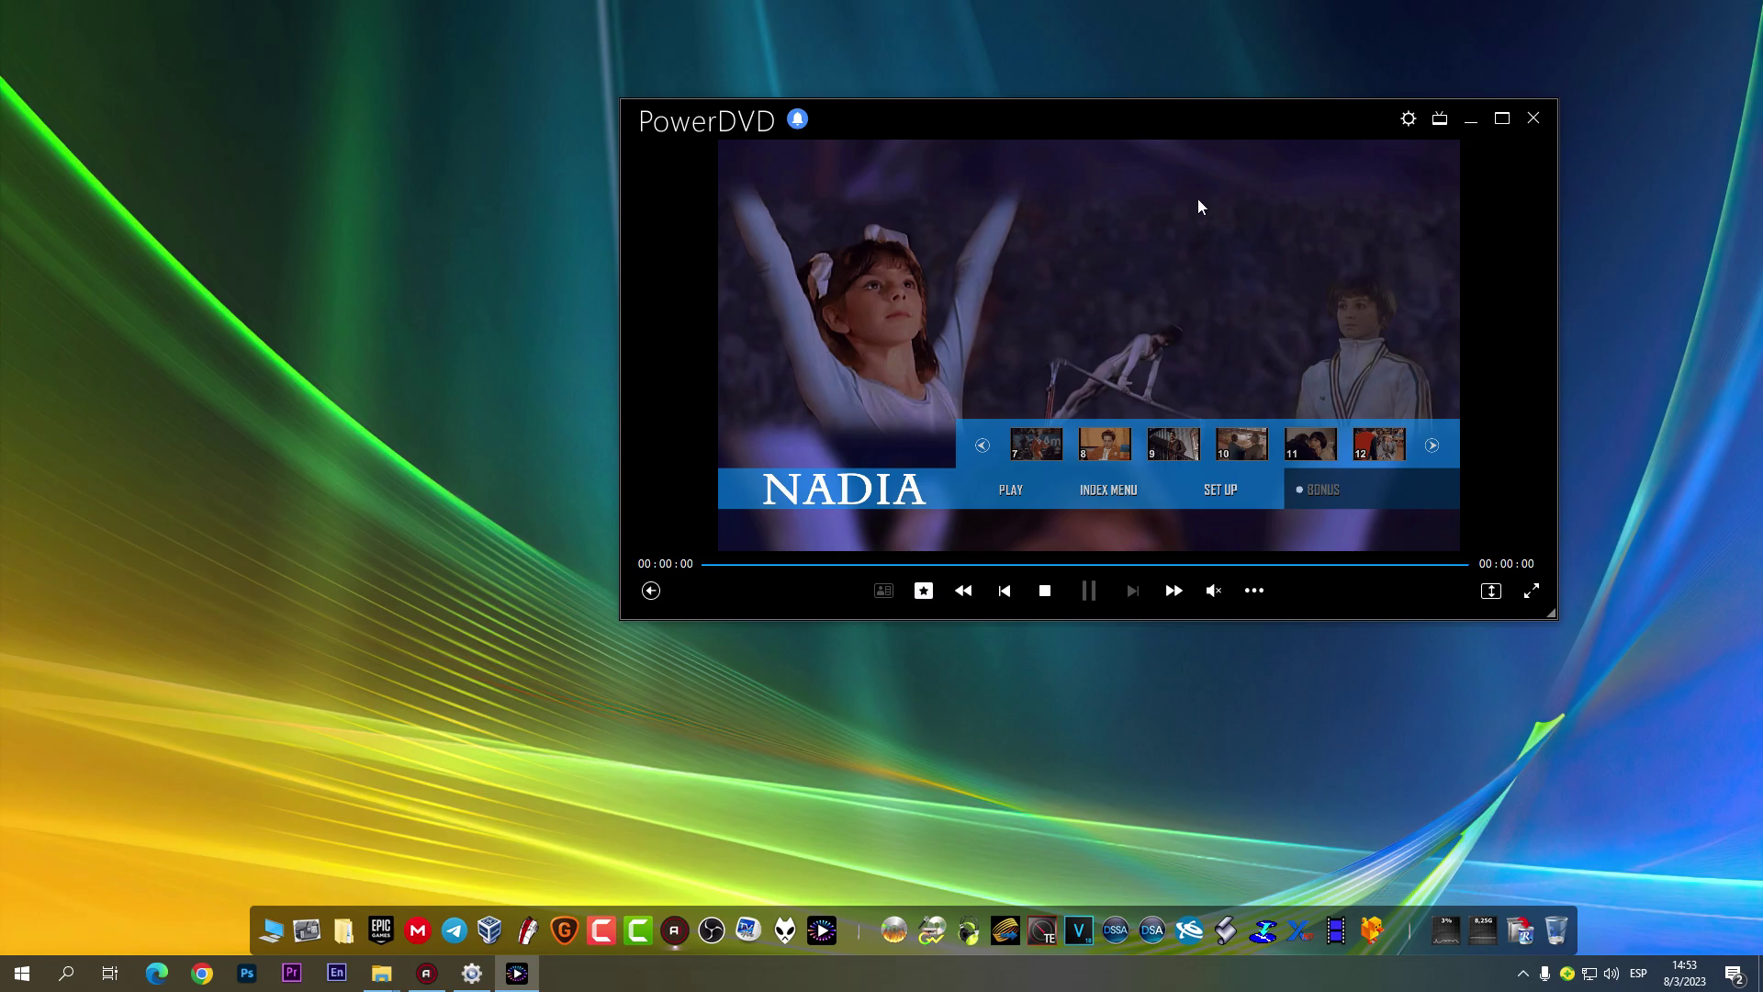
Step: Open the STREAM folder inside NADIA 1984's BDMV folder and move the PowerDVD window clear of it
mouse_move(386, 978)
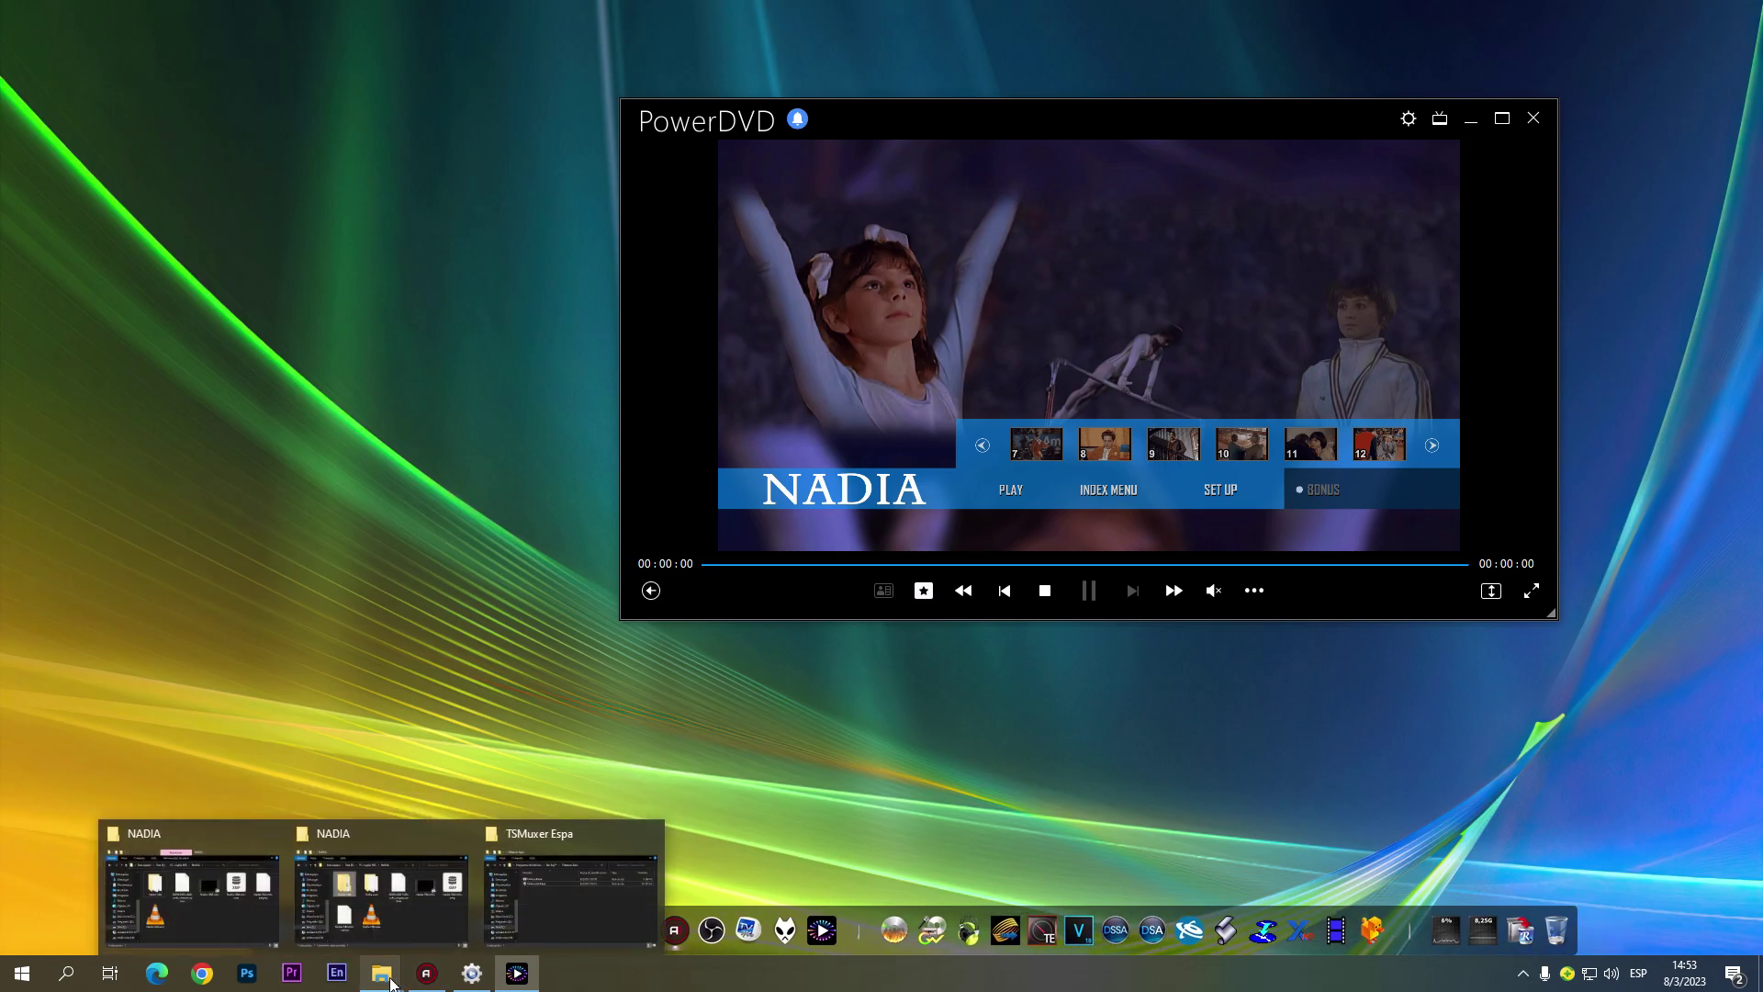
left_click(382, 886)
double_click(272, 327)
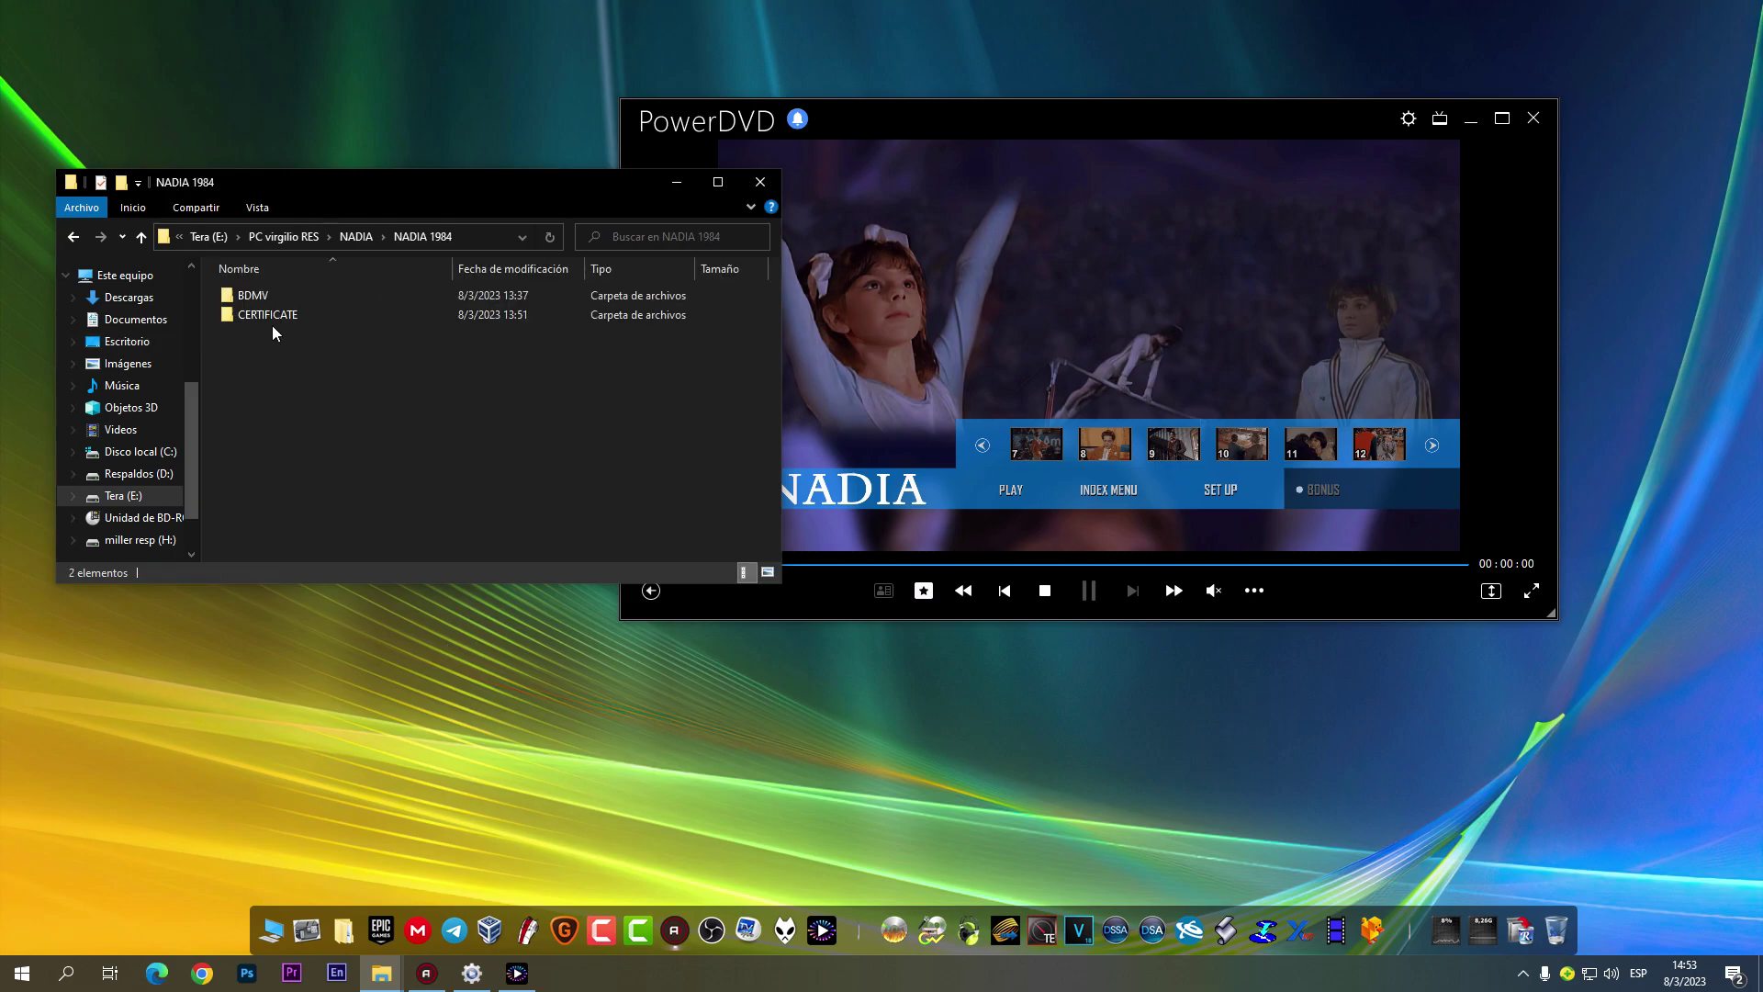
double_click(272, 299)
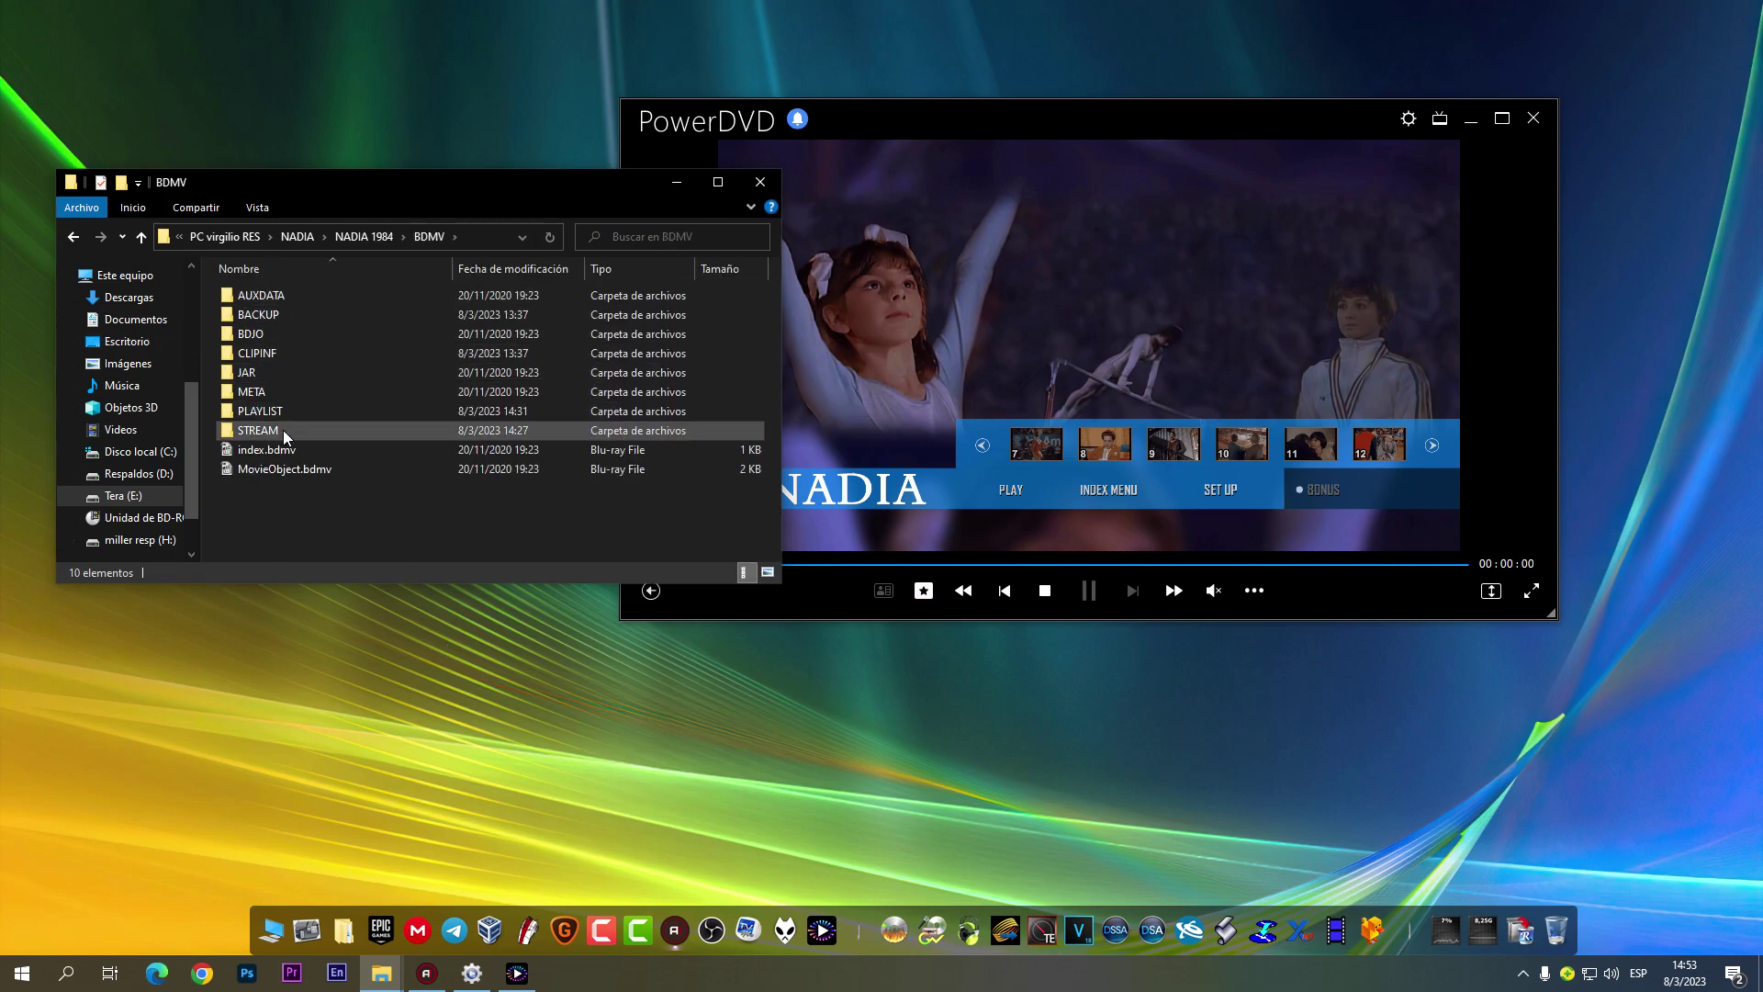
double_click(266, 430)
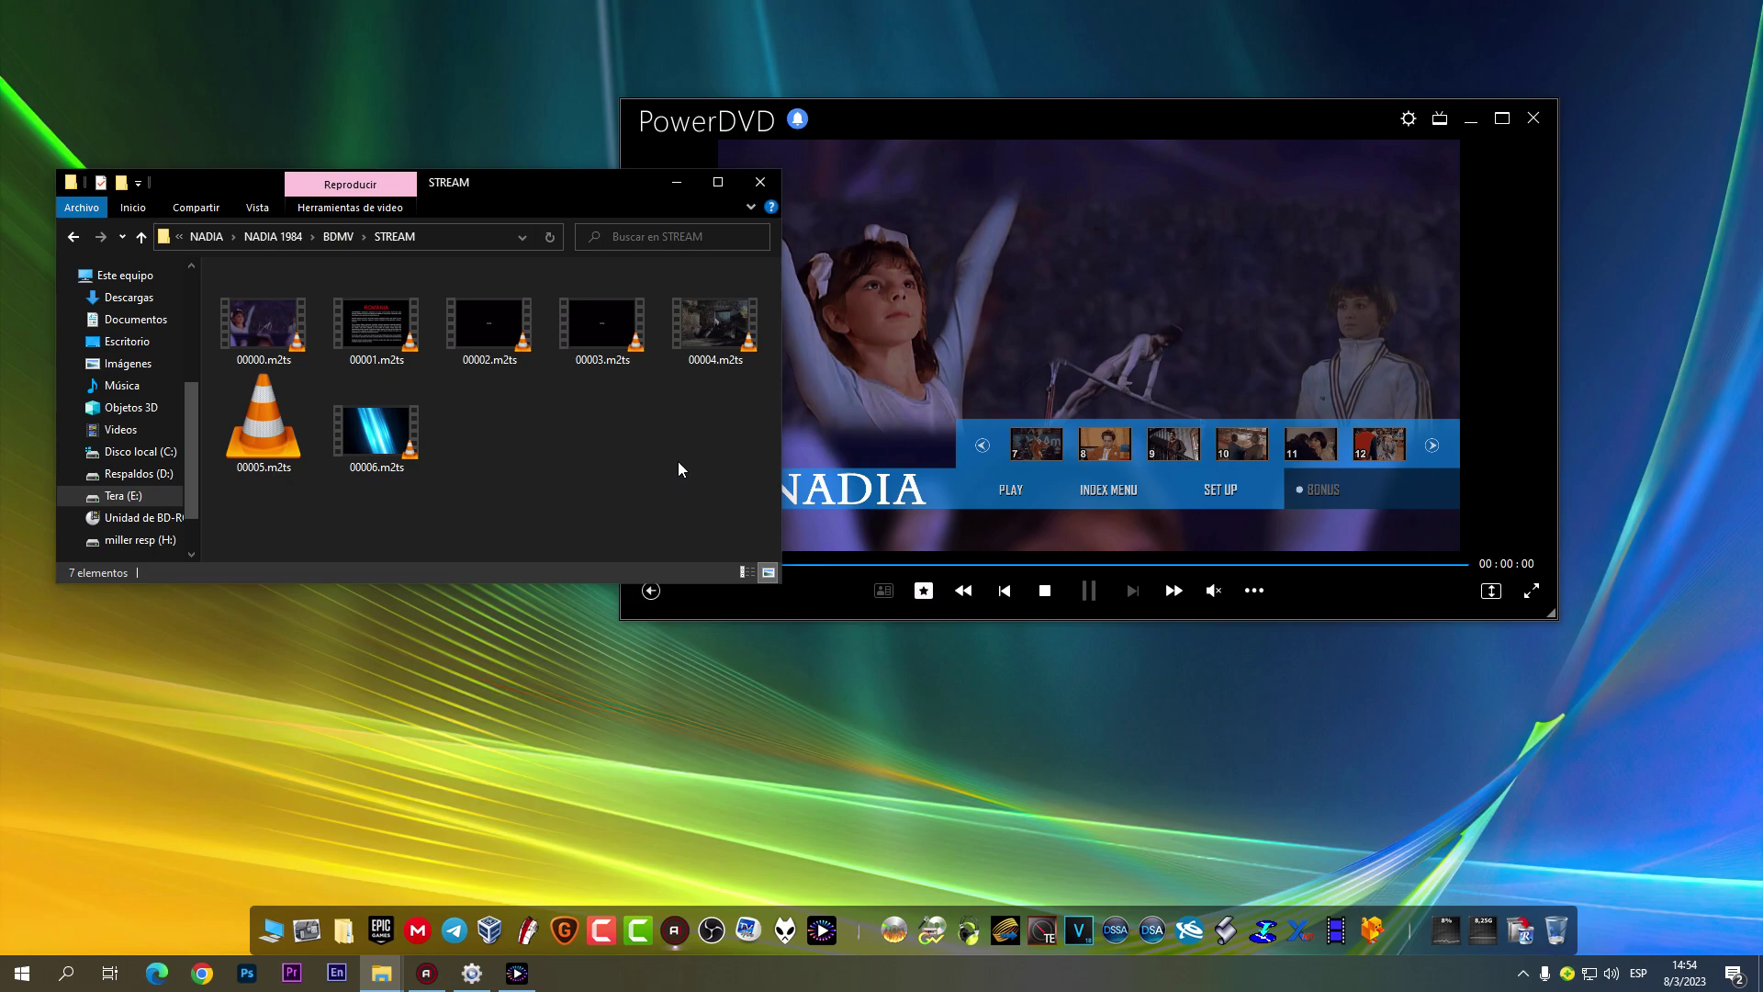
left_click_drag(818, 605, 988, 604)
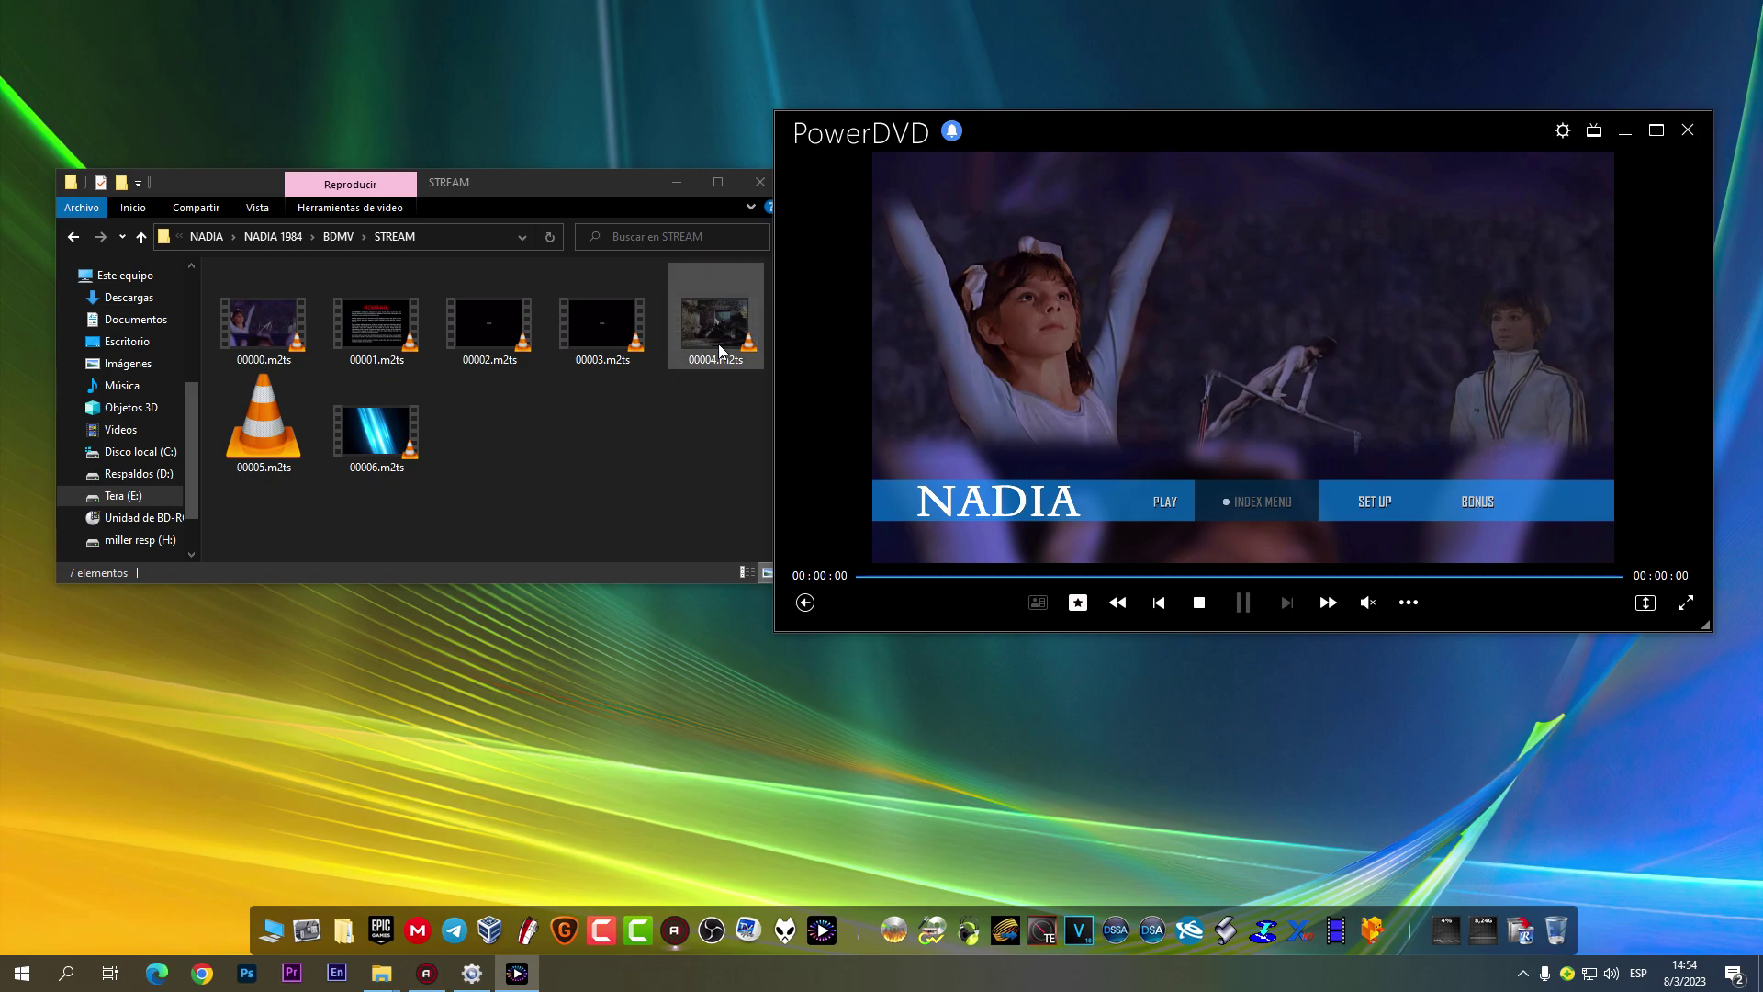
Step: Check the drives and disc units listed in Este equipo, placing its window clear of the disc menu
left_click(472, 973)
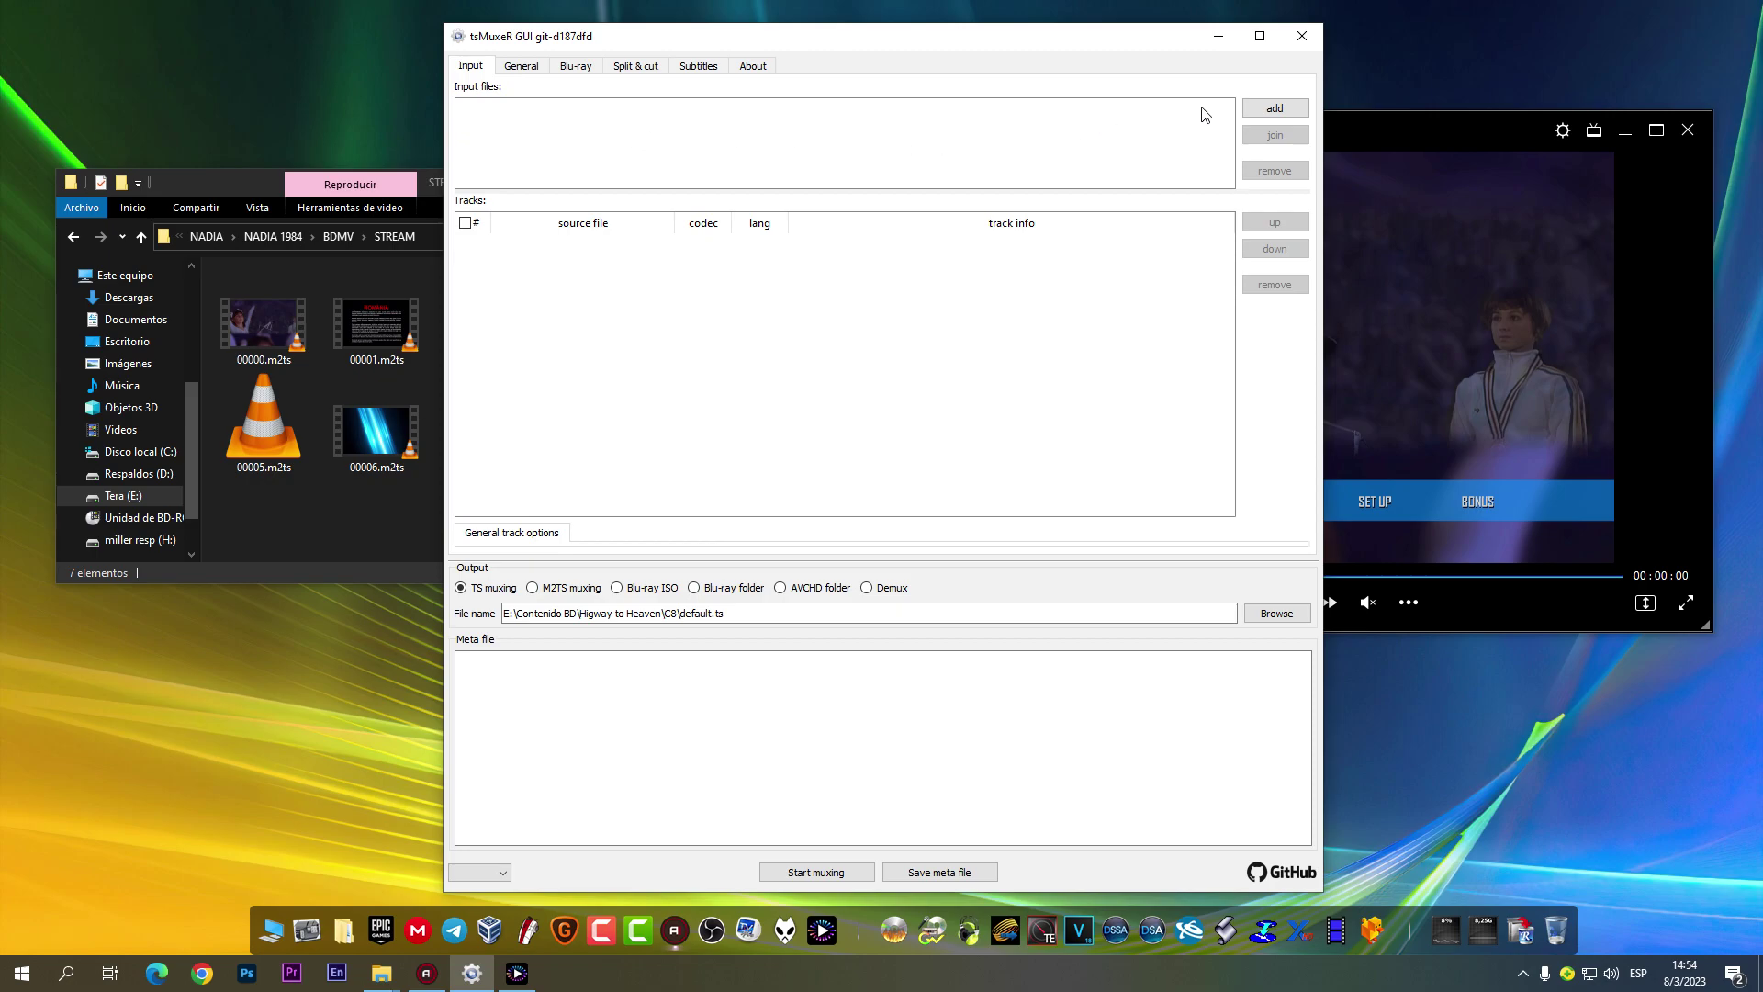
left_click(1217, 36)
left_click(265, 924)
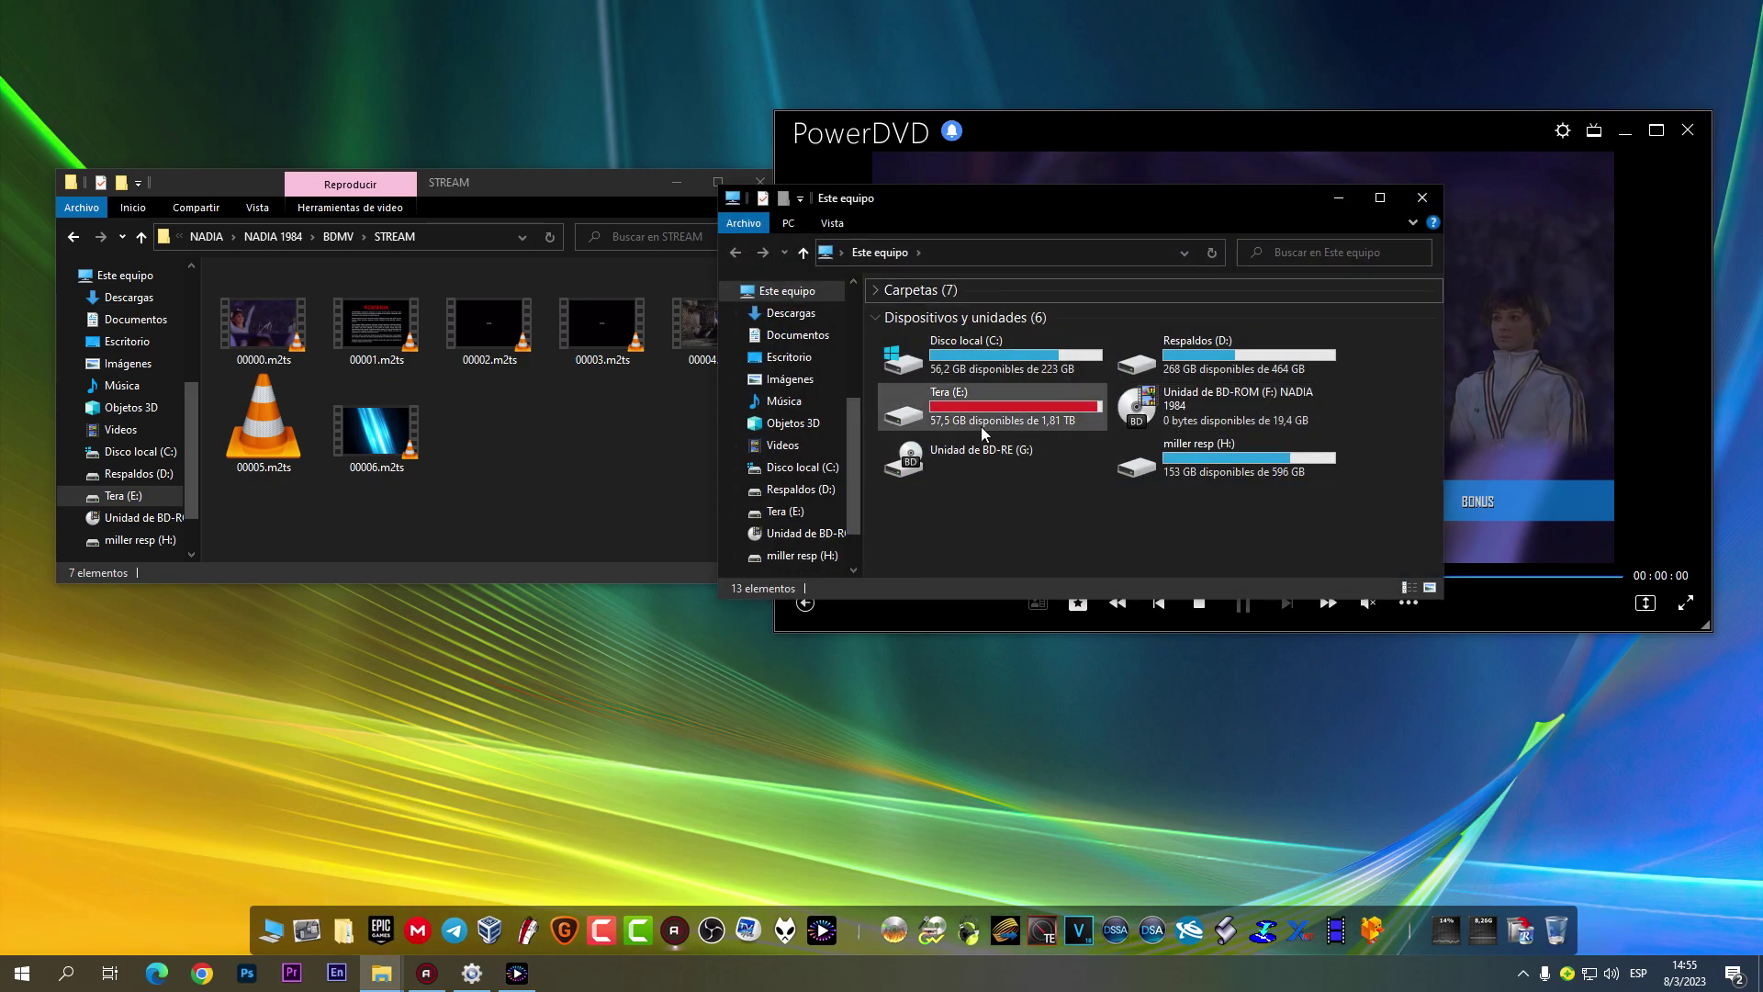
left_click(1421, 196)
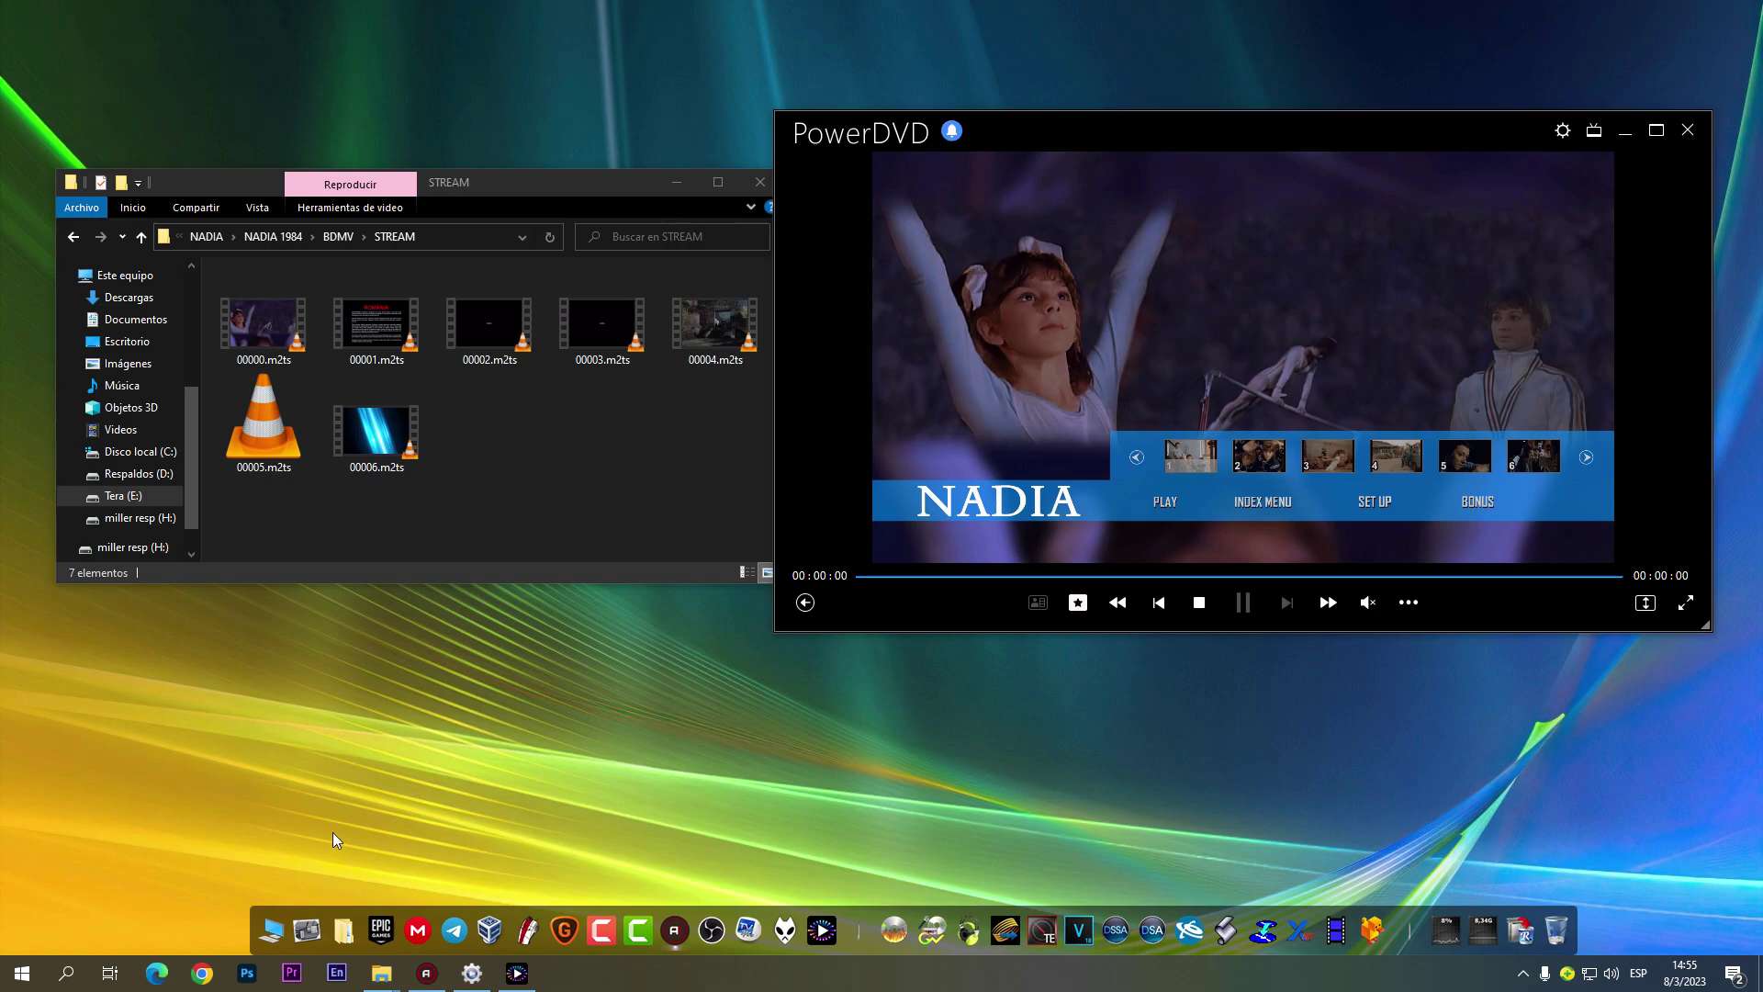
left_click(276, 921)
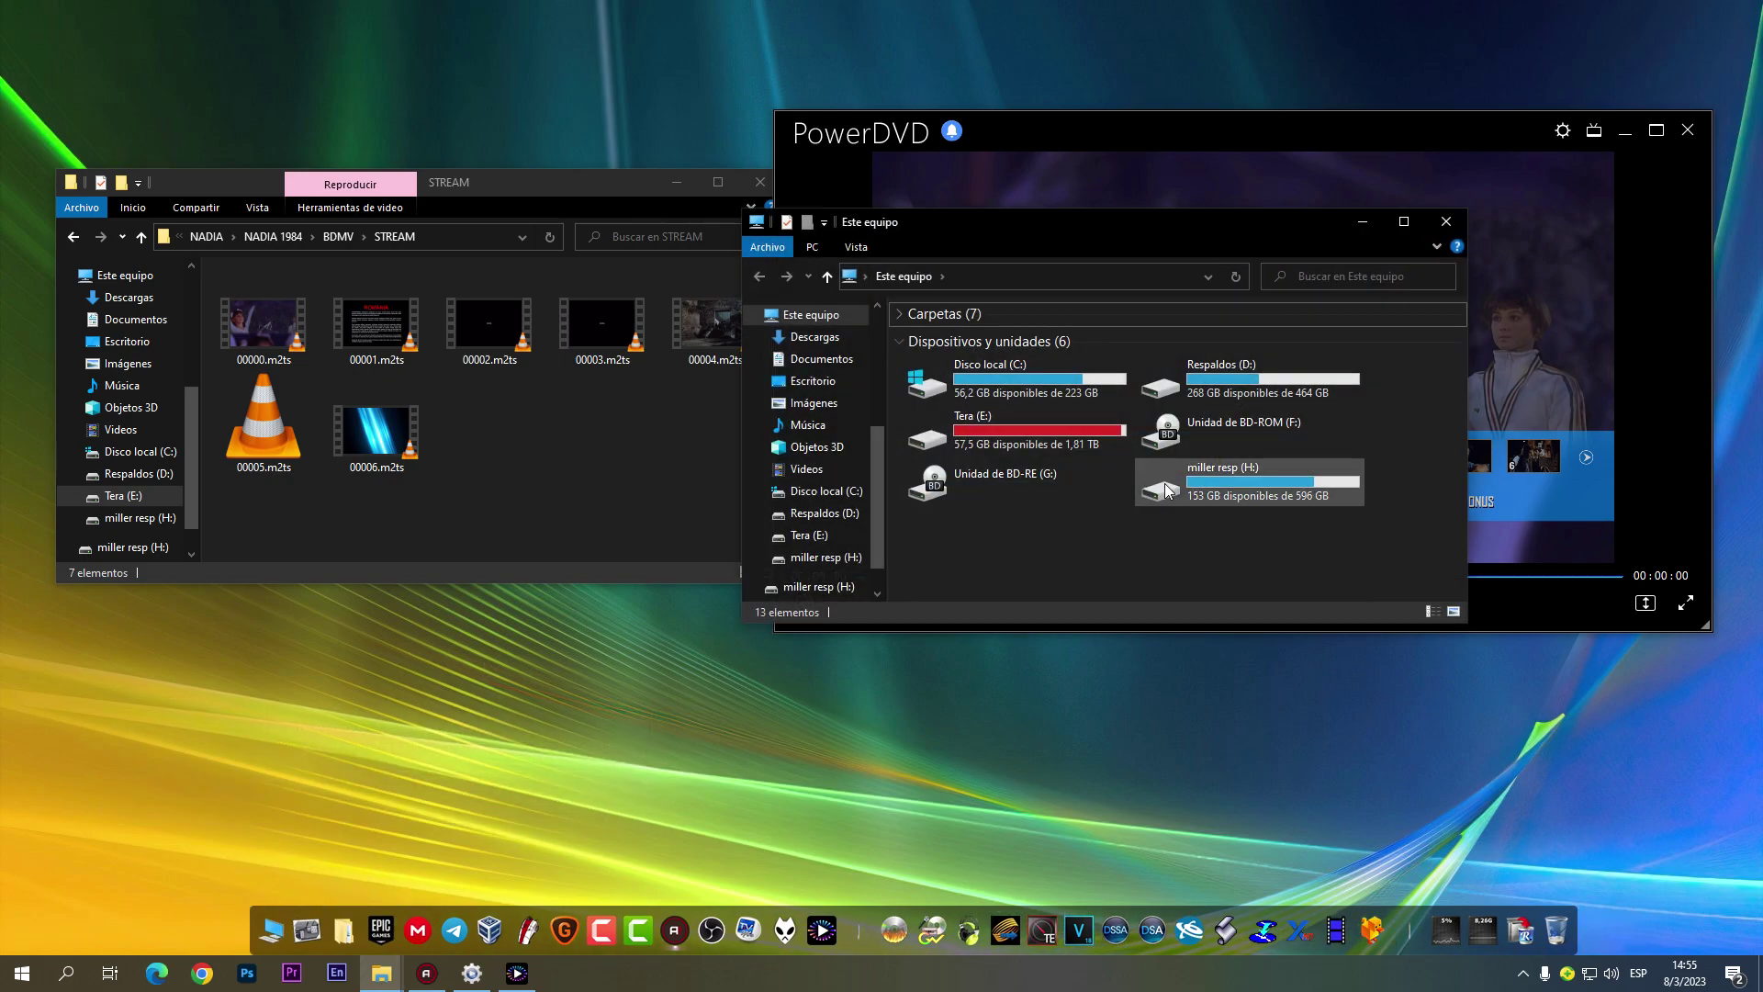
left_click_drag(1216, 222, 853, 377)
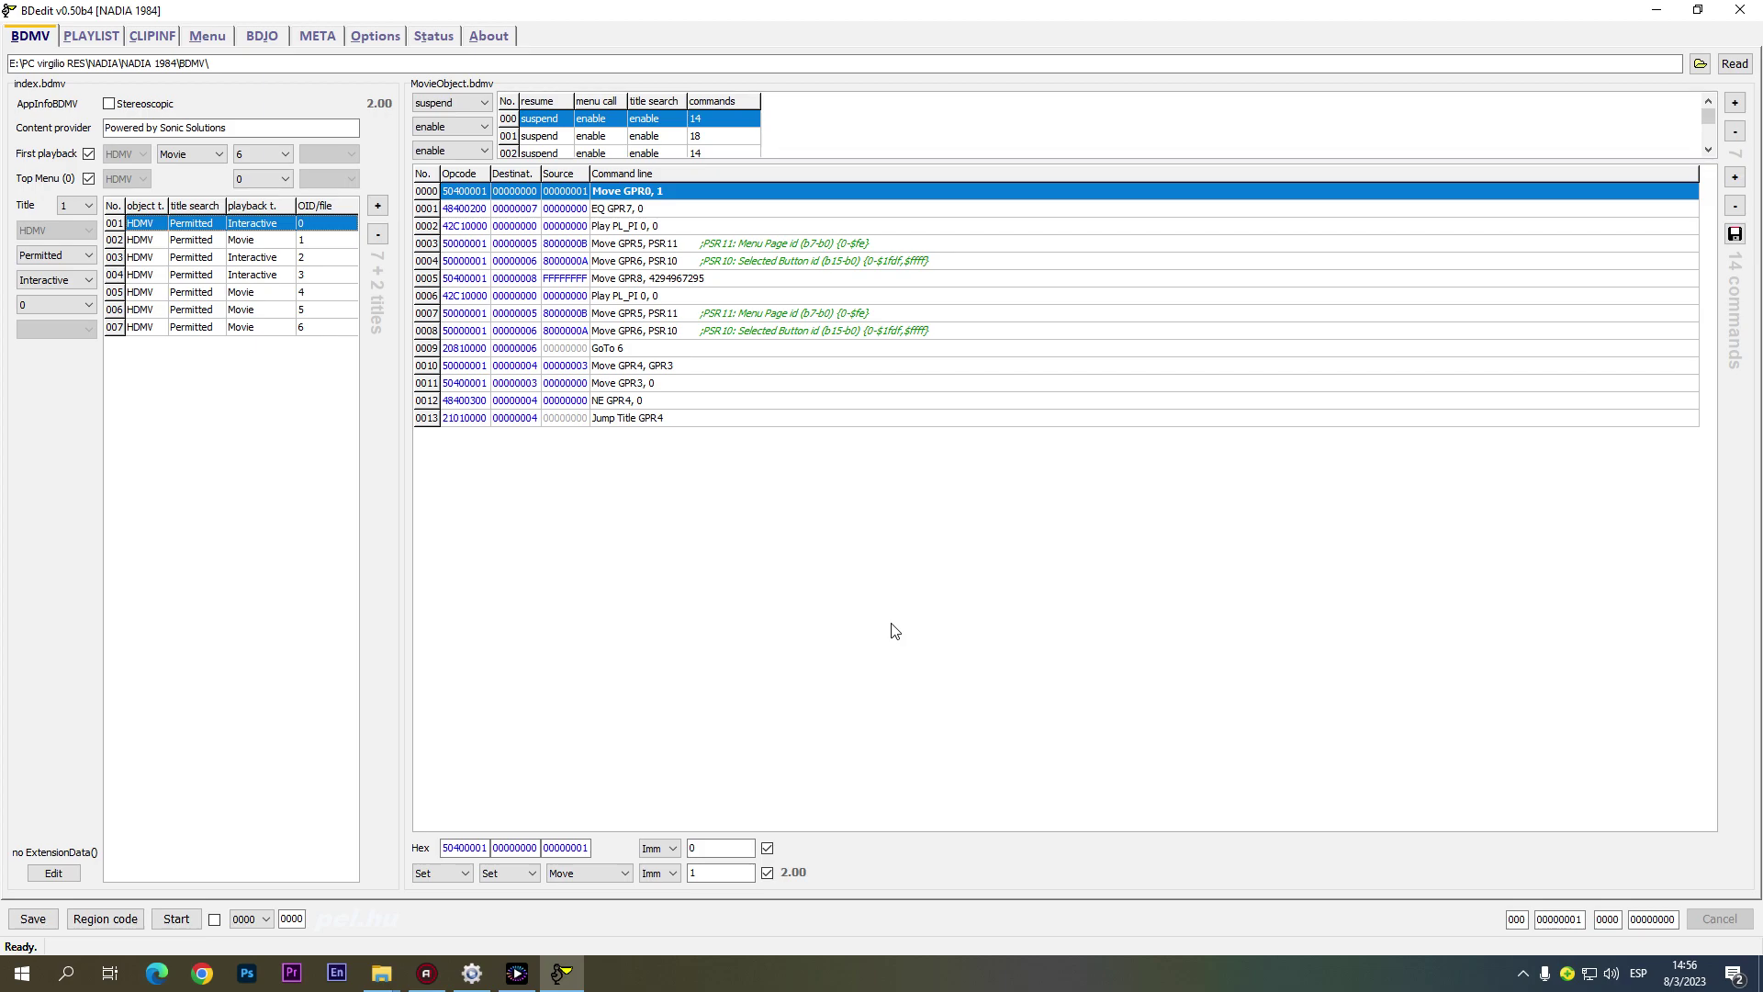
Step: Load playlist 00004 of the NADIA 1984 disc in the BDedit playlist editor
left_click(94, 38)
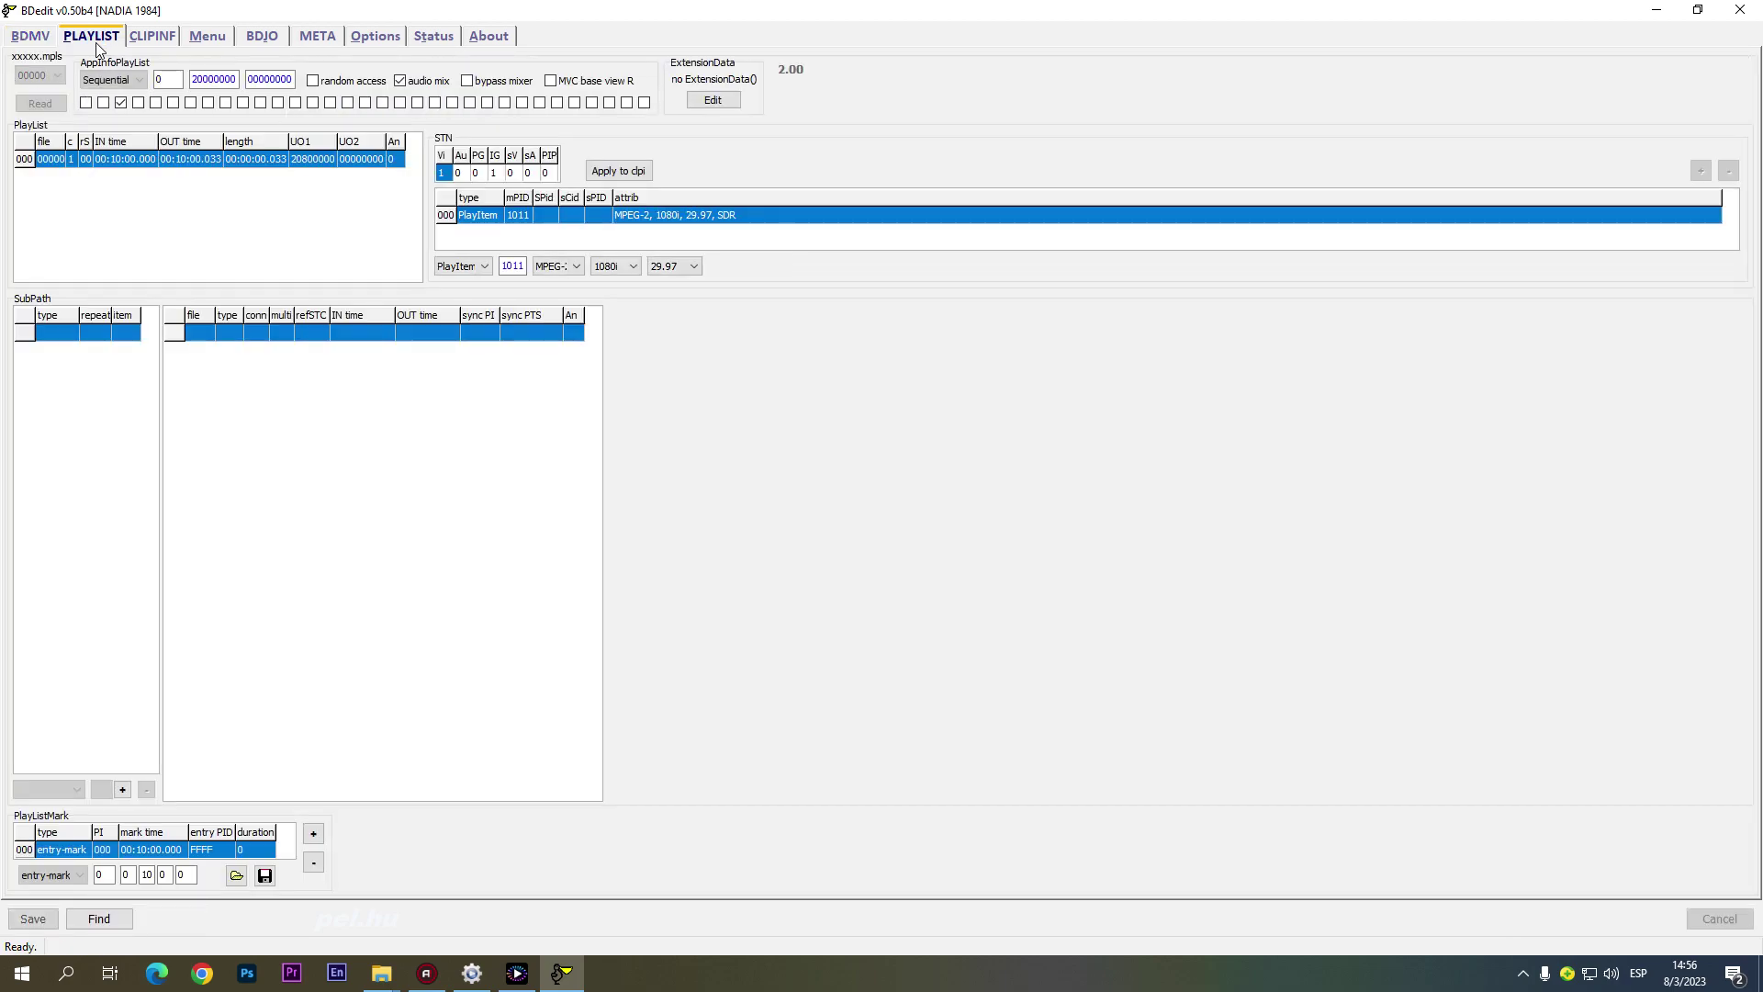
left_click(58, 77)
key("Down")
key("Down")
key("Down")
key("Return")
key("Down")
Step: Look up 00004.m2ts in the STREAM folder to match it with the loaded playlist, and minimize the folder
mouse_move(380, 976)
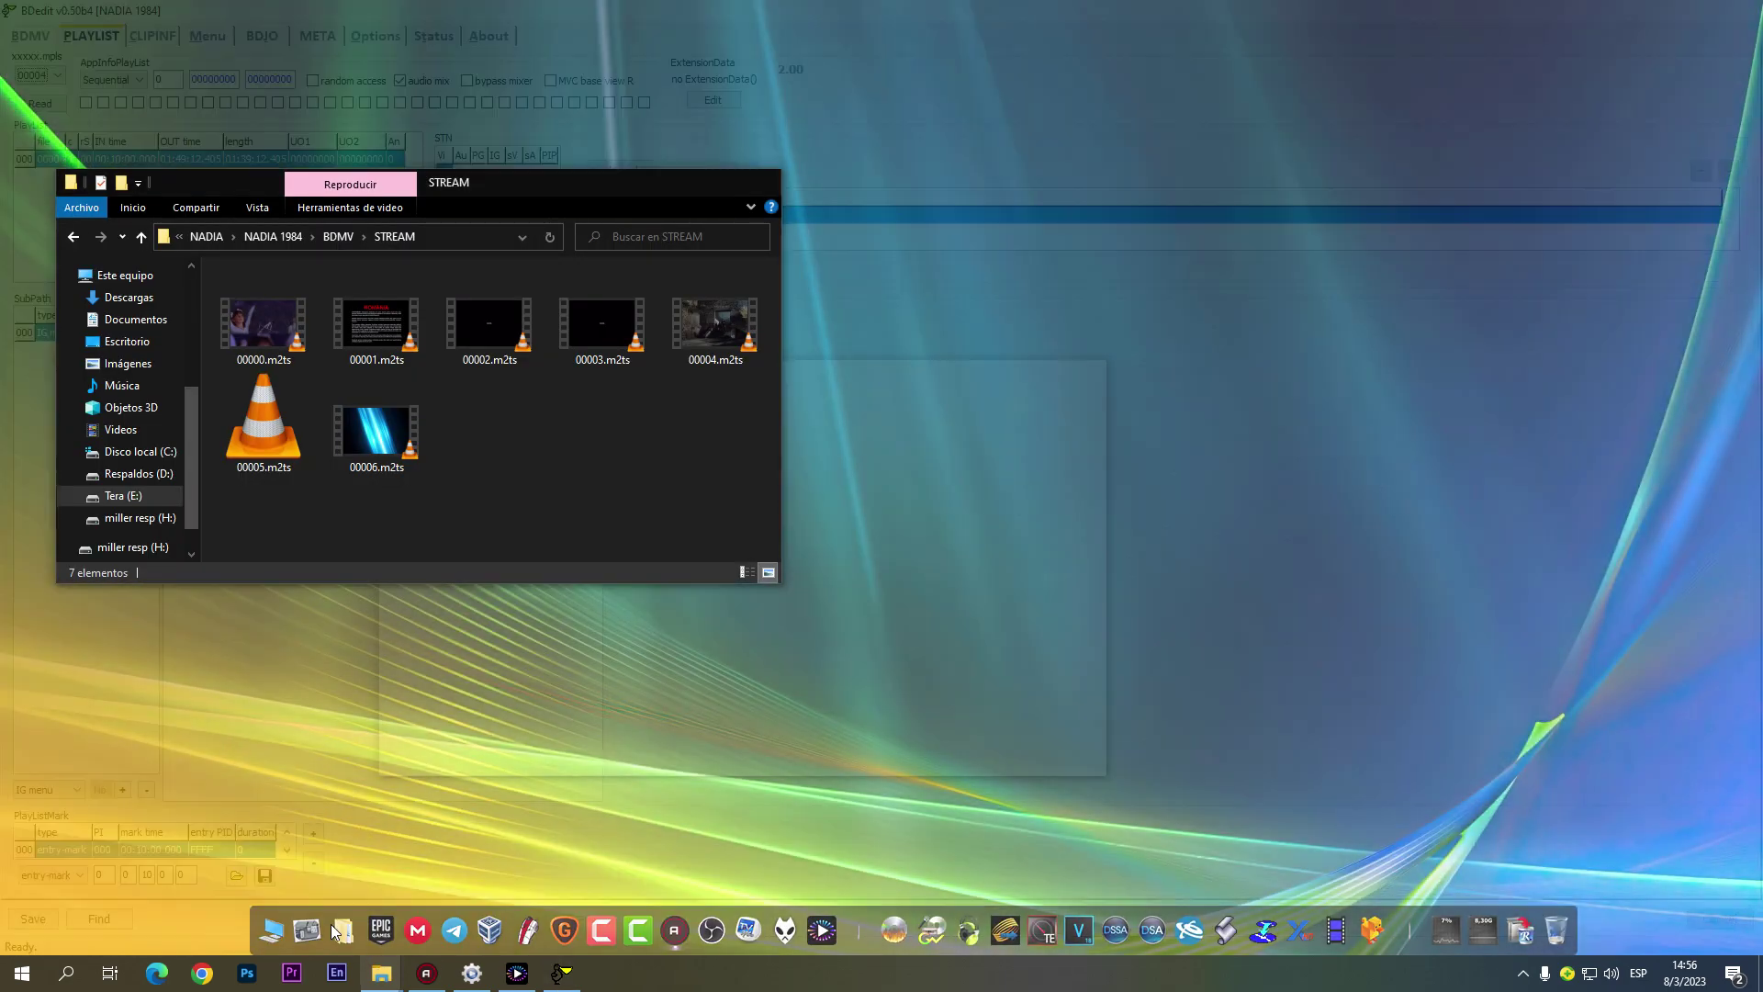
left_click(286, 895)
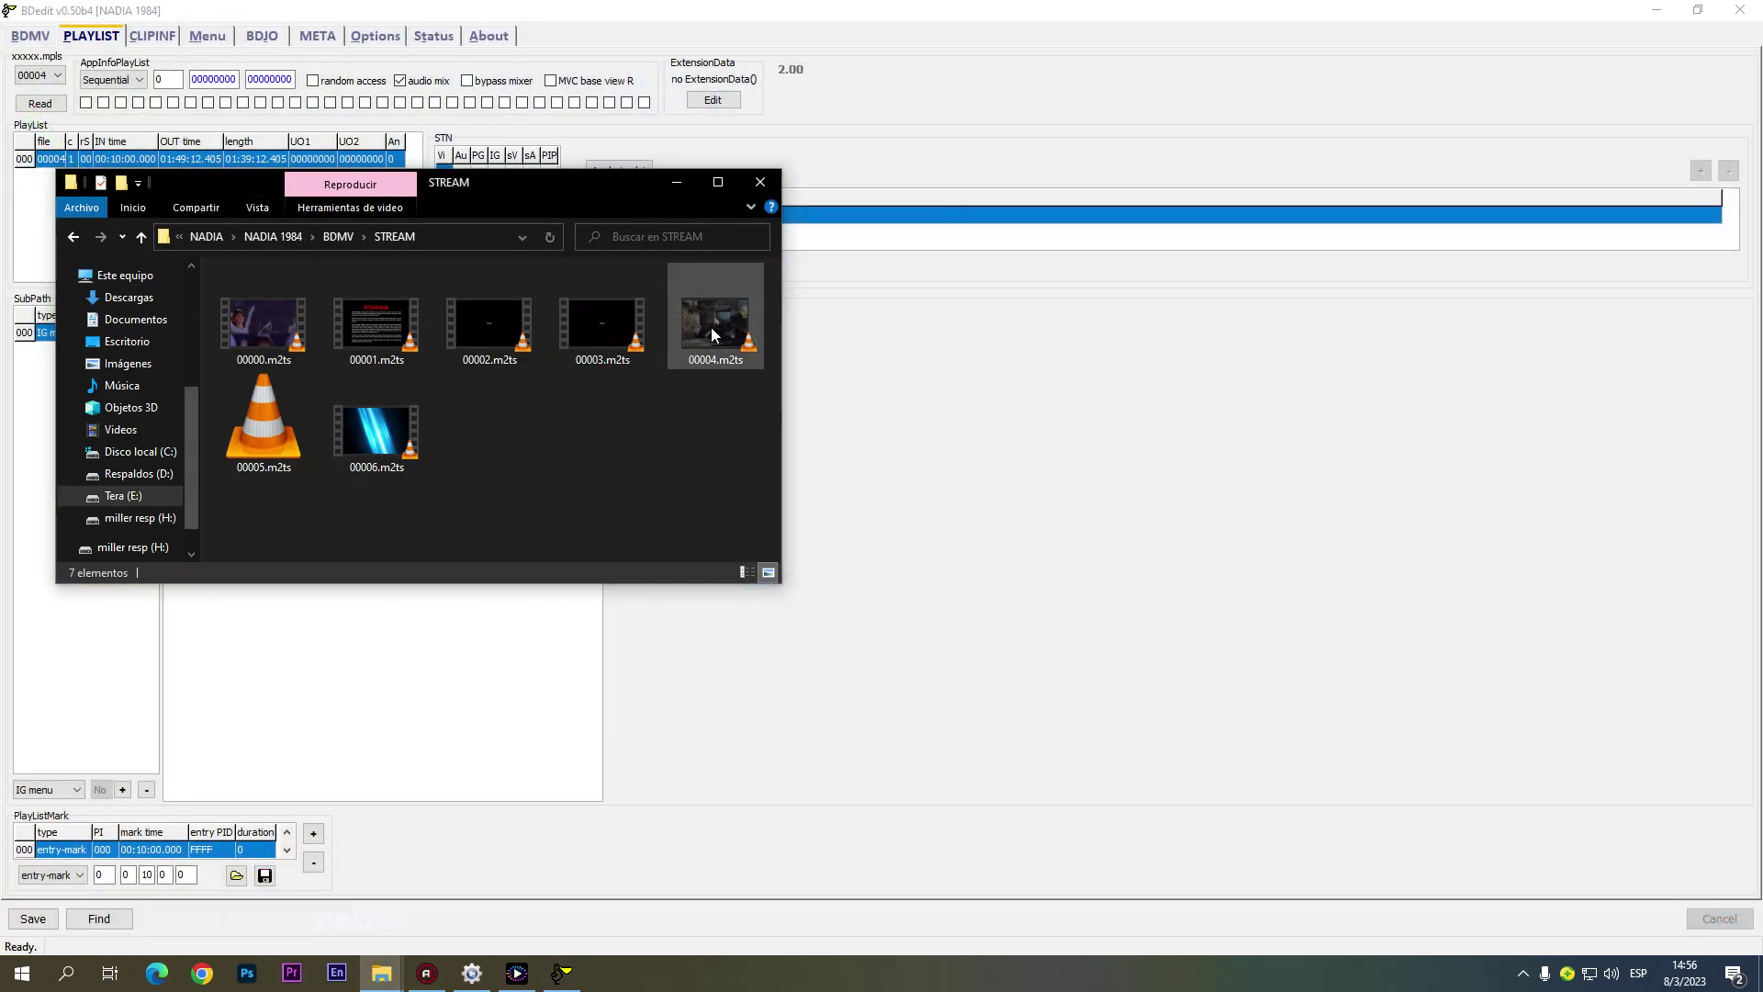
left_click(677, 182)
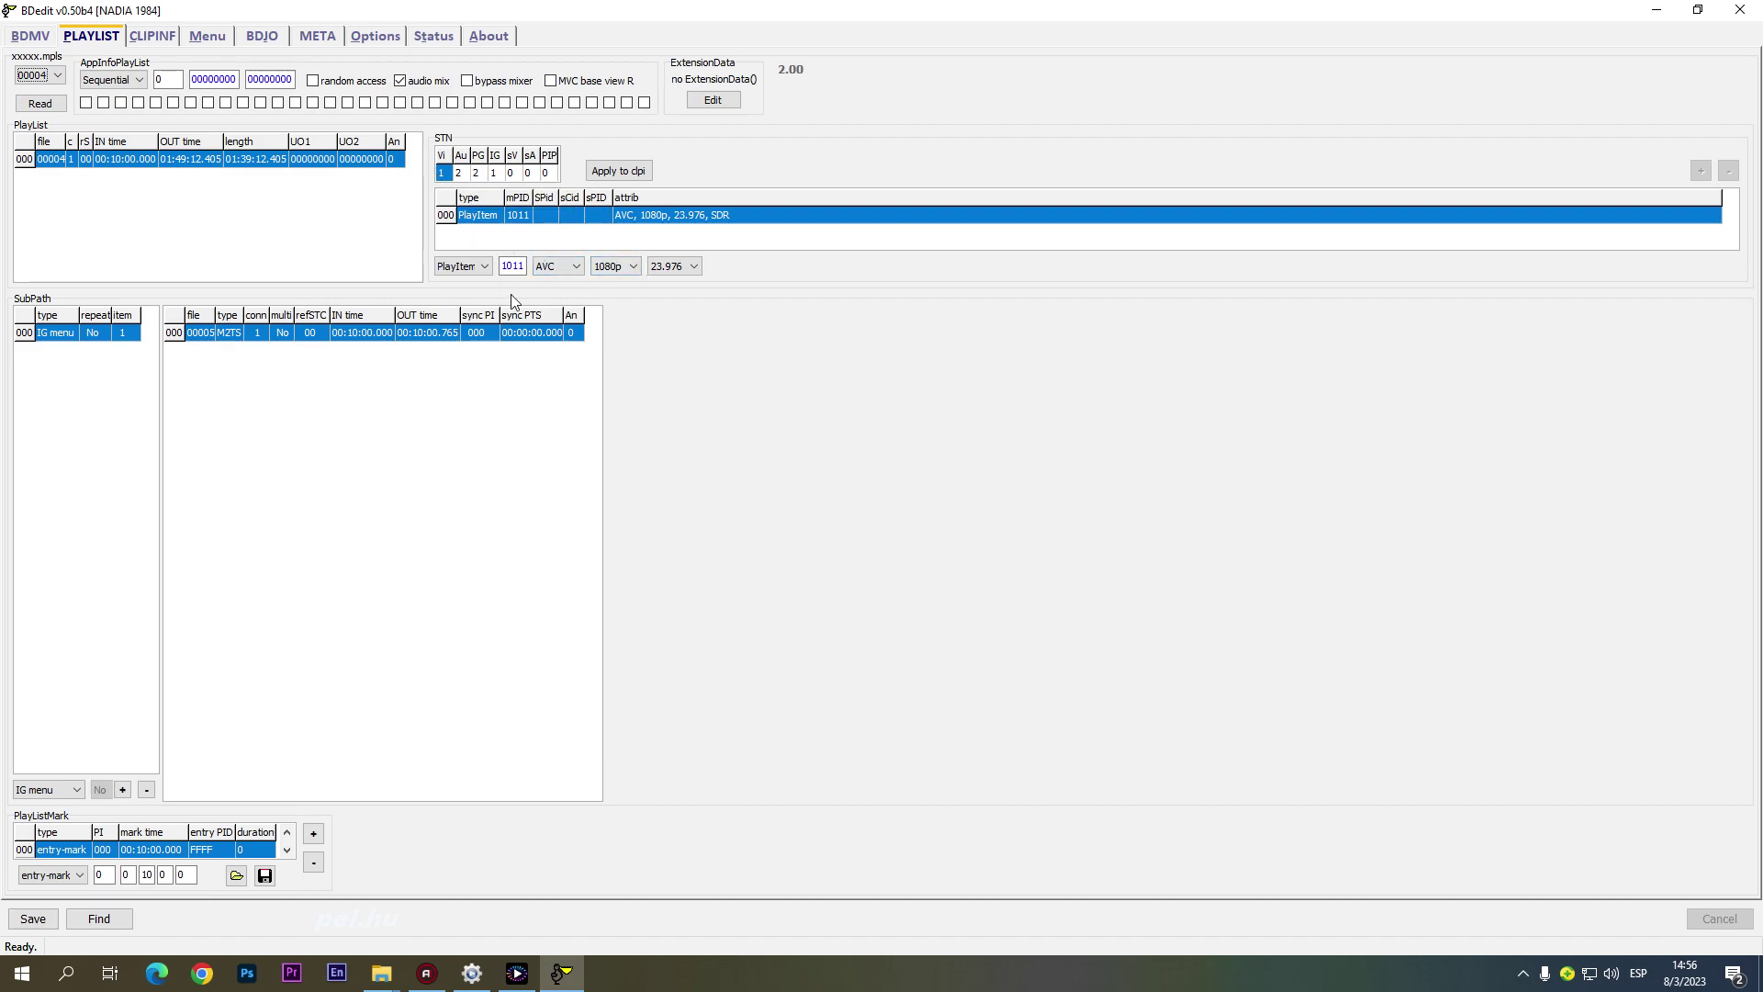
Step: Examine the stream list of clip 00004 in the clip information, and return to the playlist data
left_click(139, 39)
left_click(55, 75)
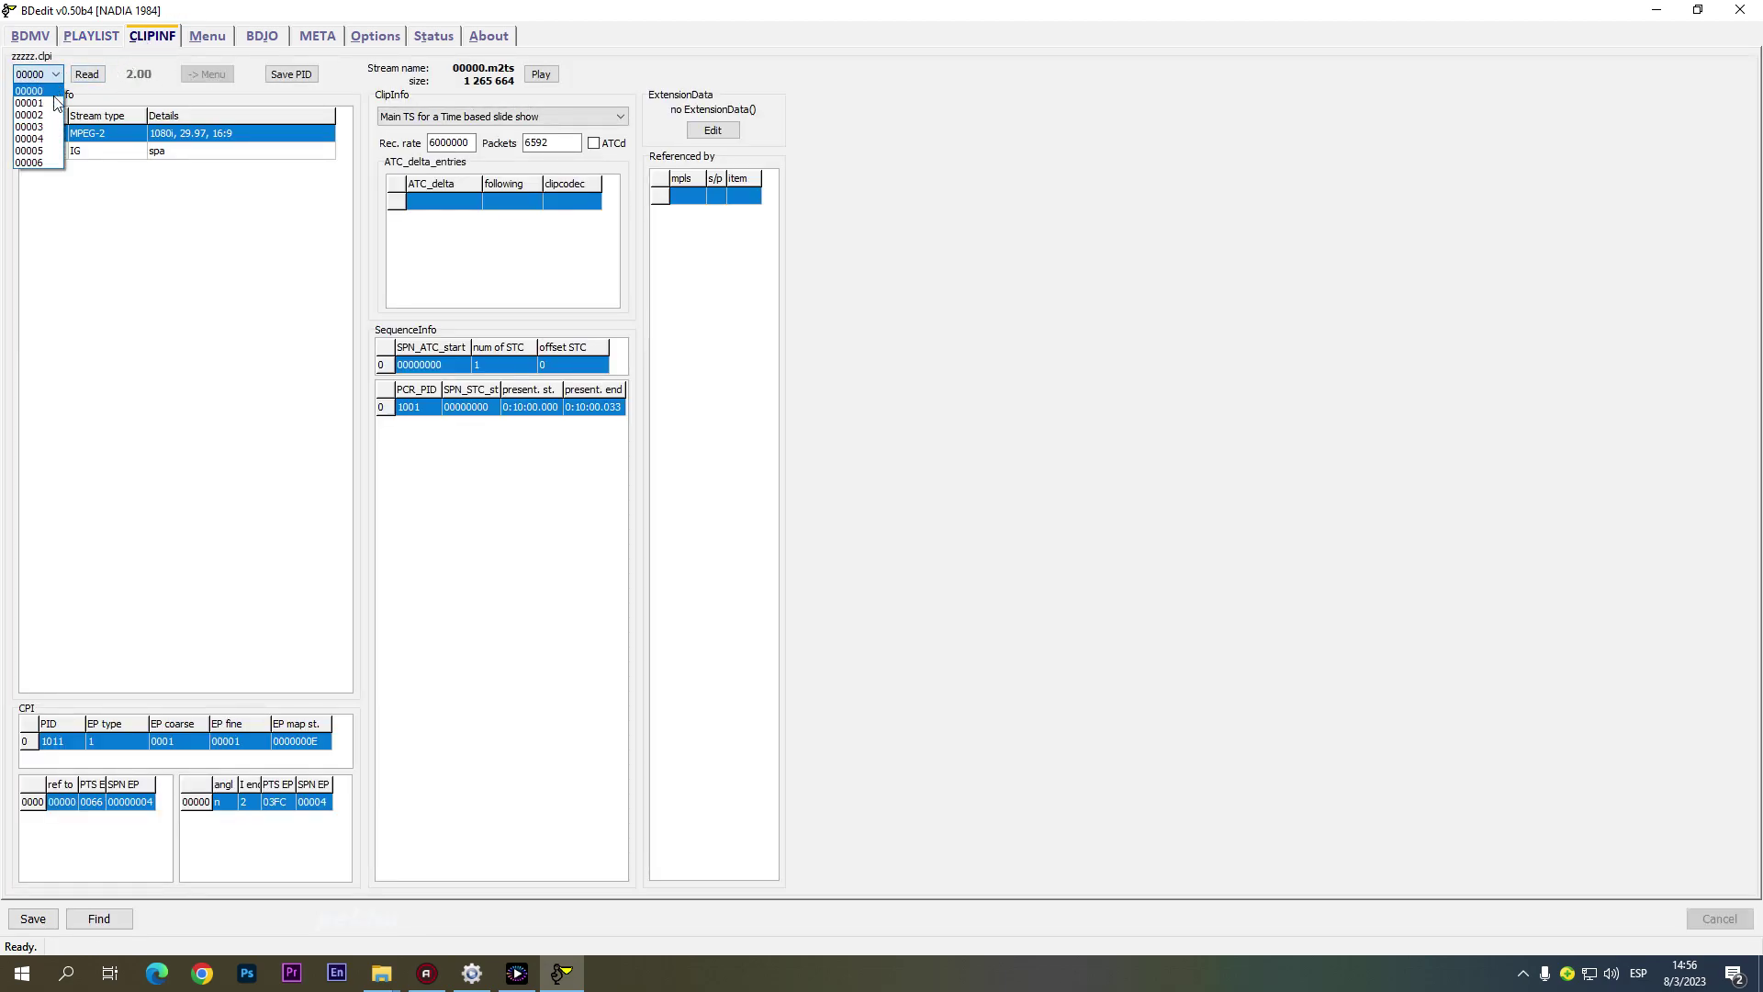
left_click(45, 139)
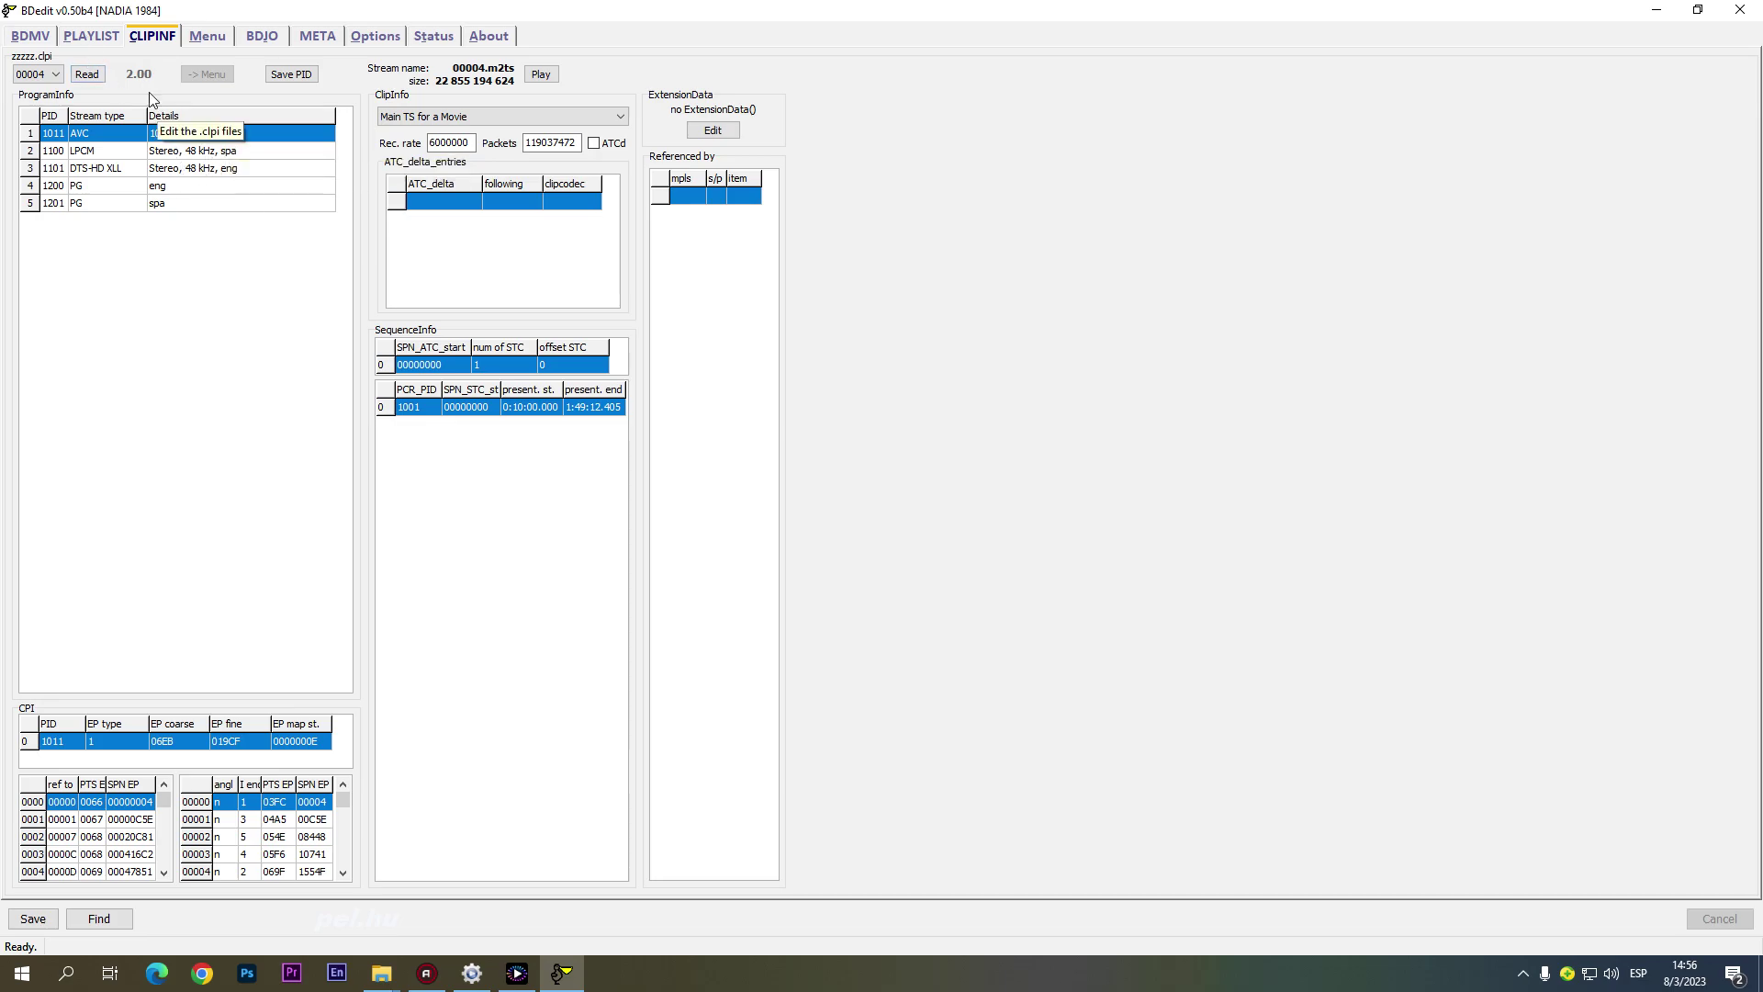
left_click(90, 37)
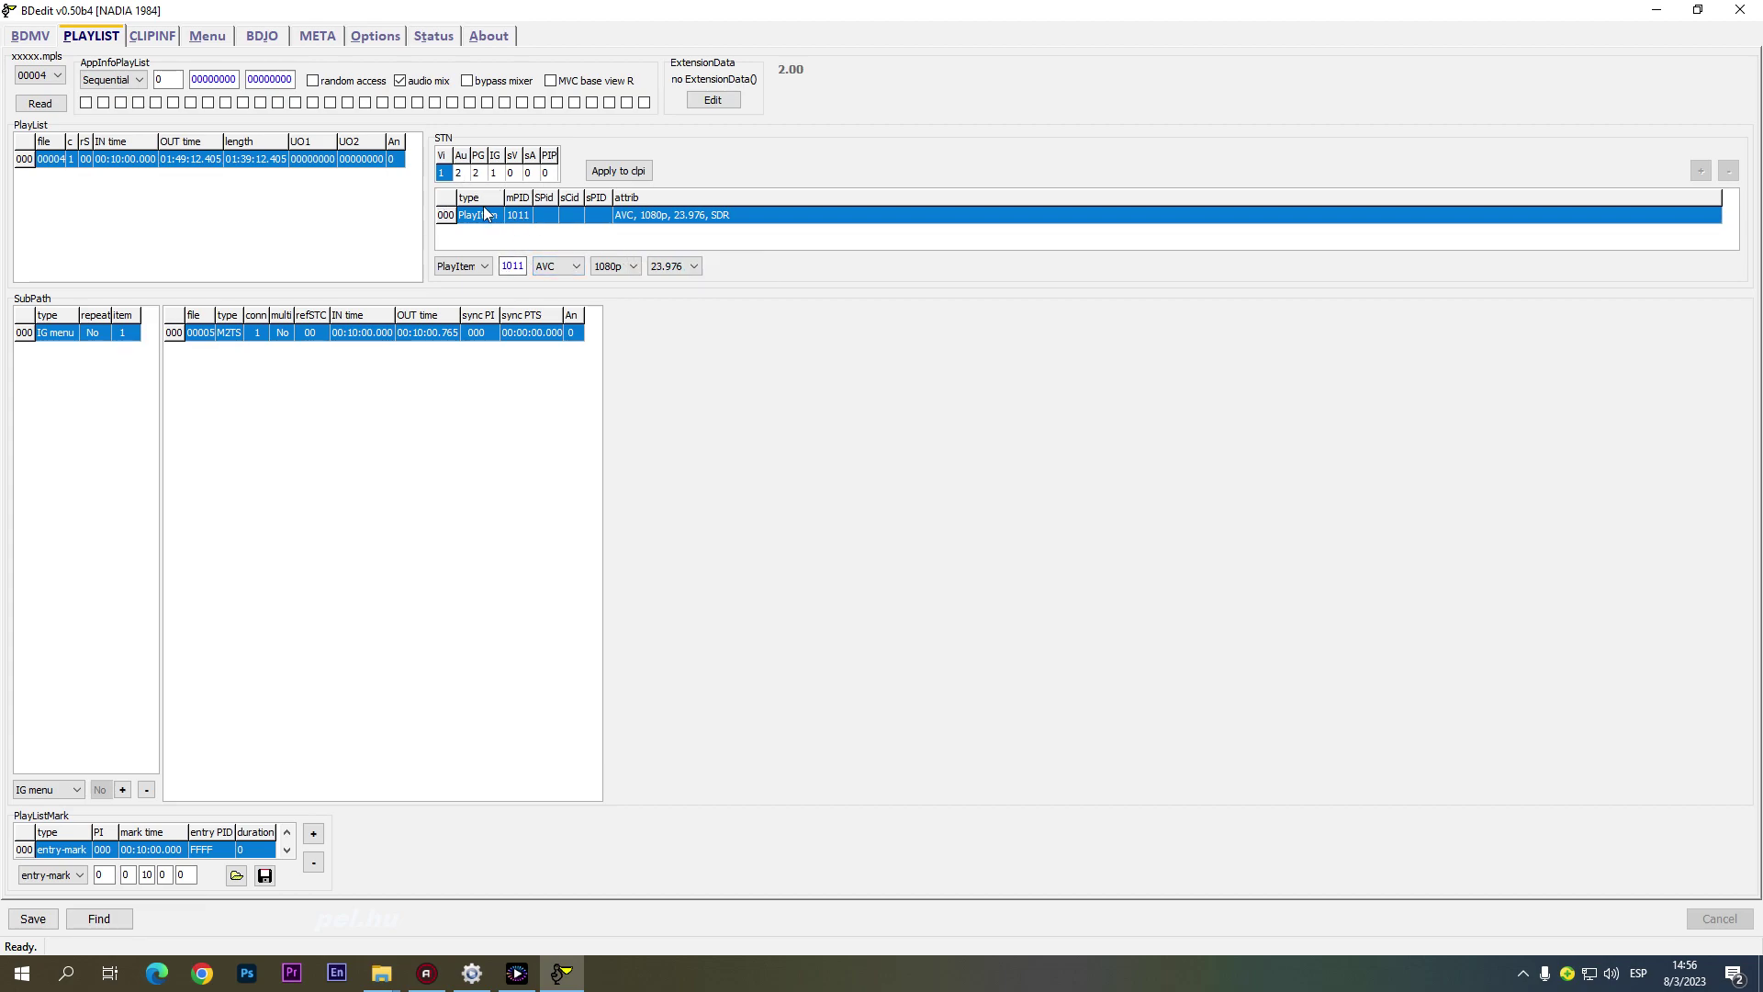
Step: Examine the audio and PG stream entries of playlist 00004, and close BDedit
left_click(458, 172)
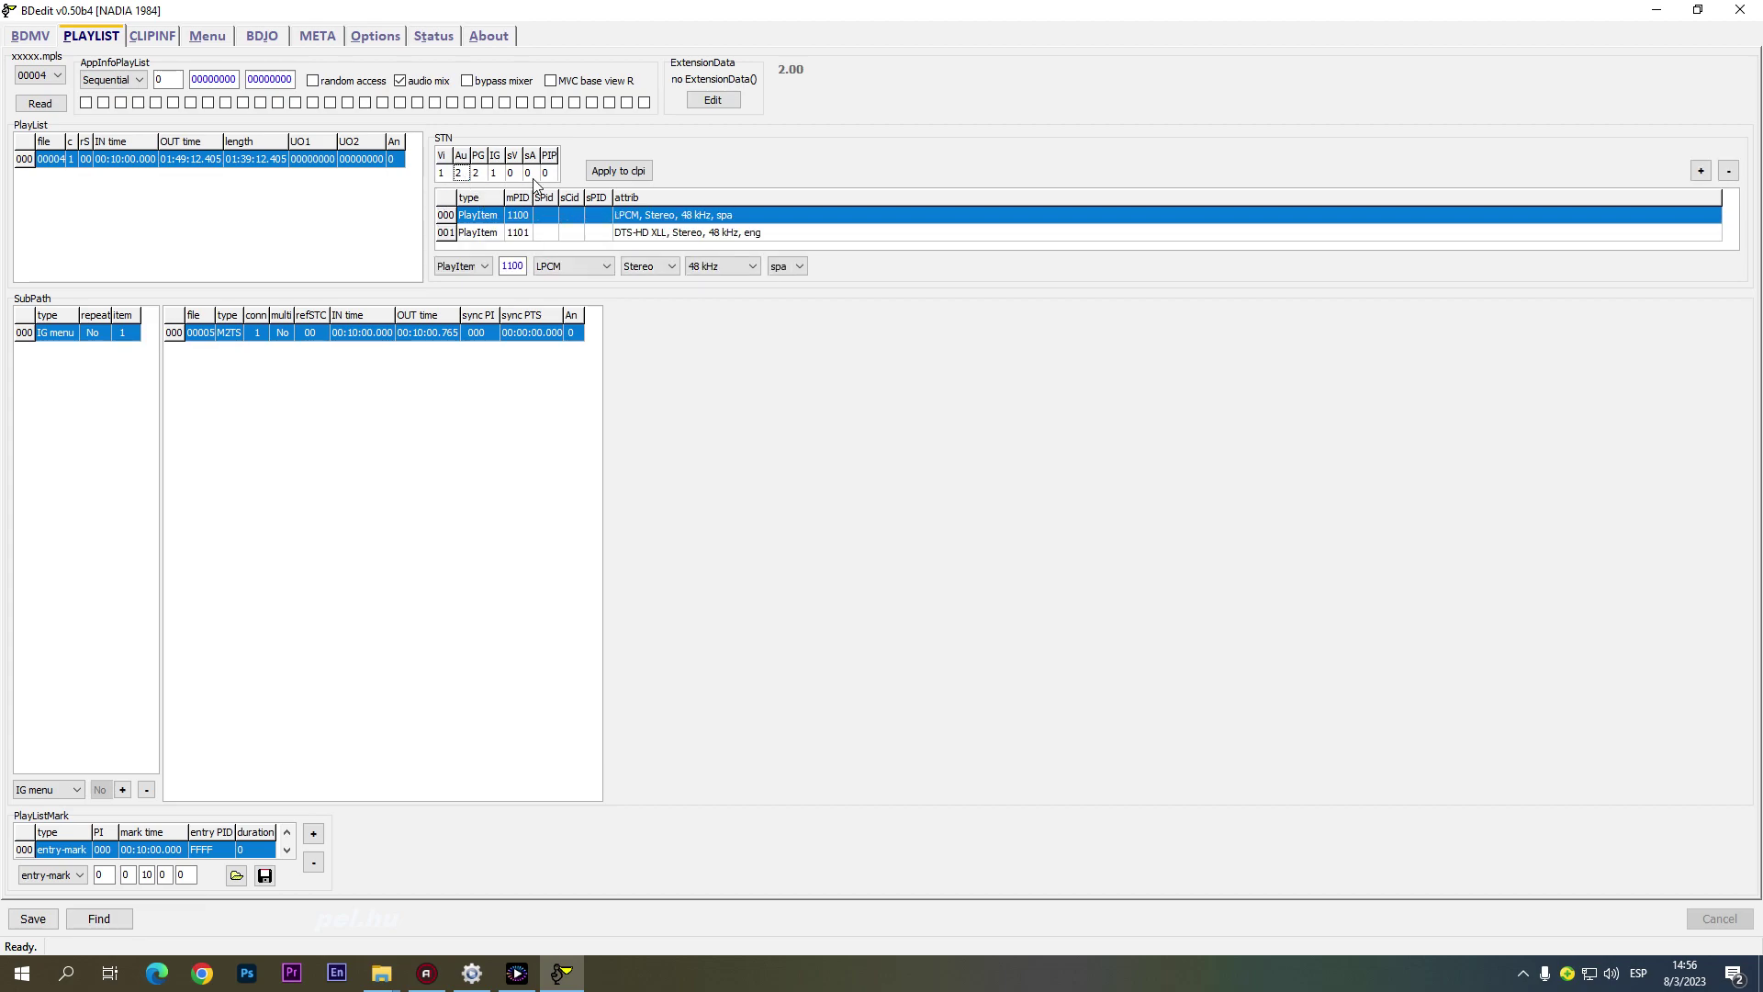
left_click(477, 174)
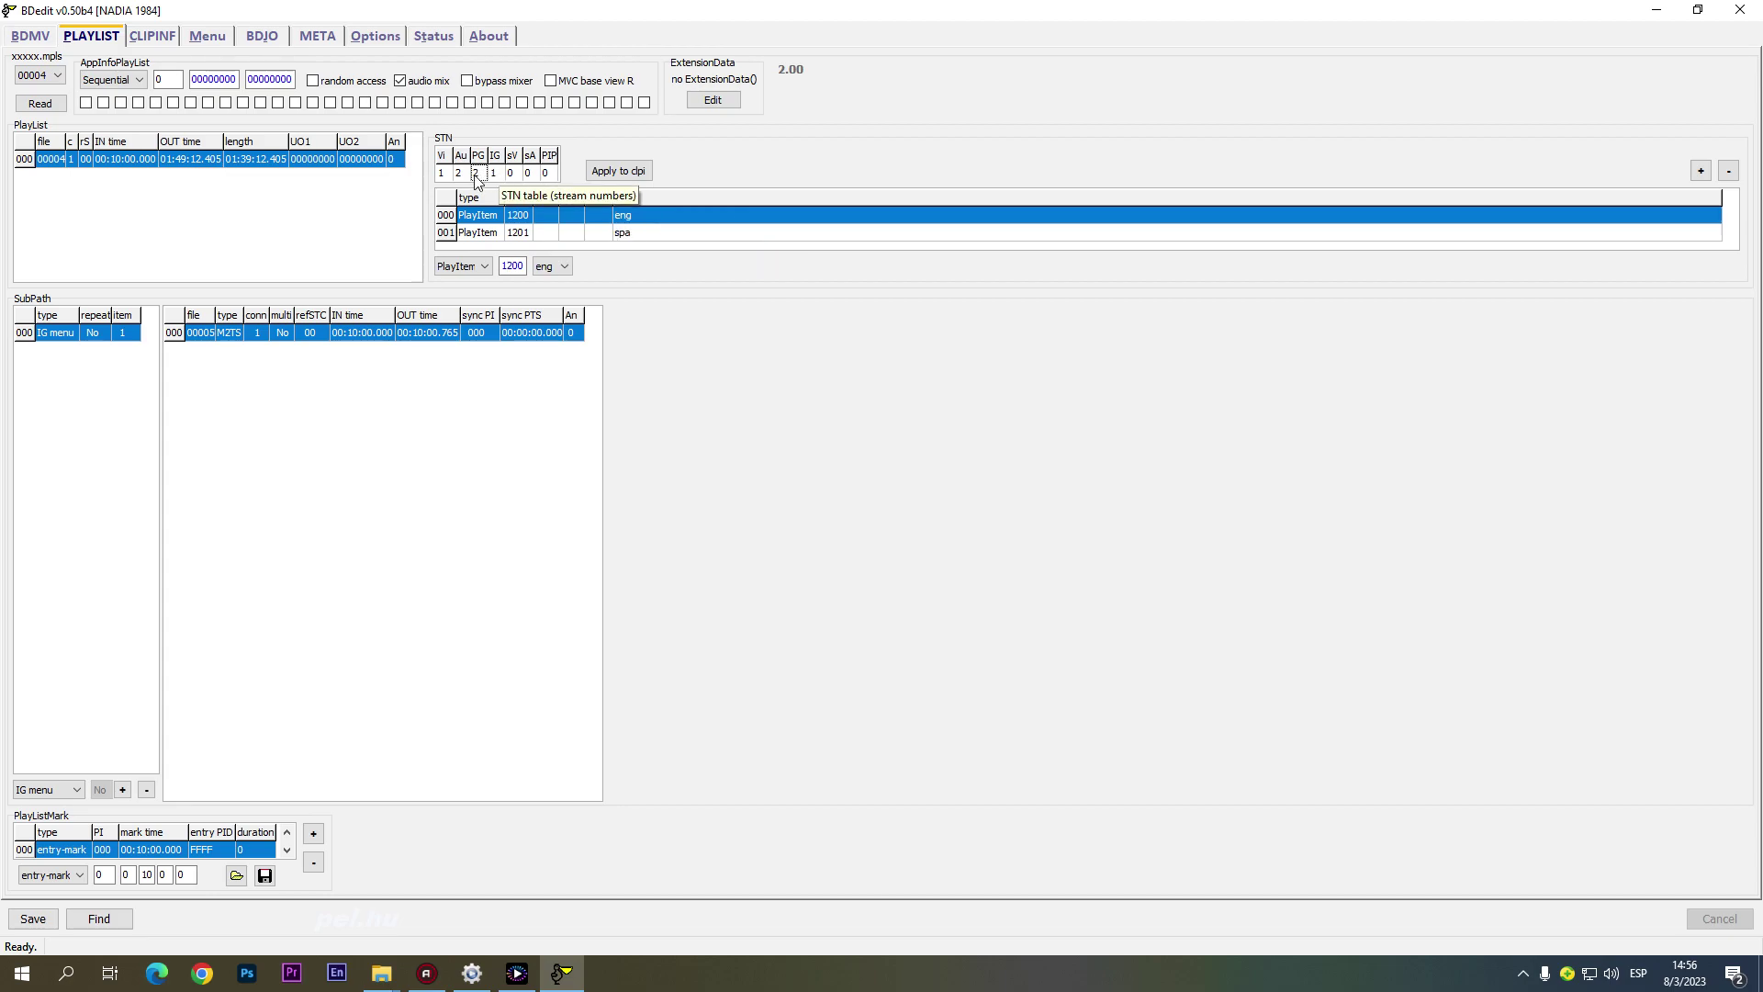
left_click(1750, 9)
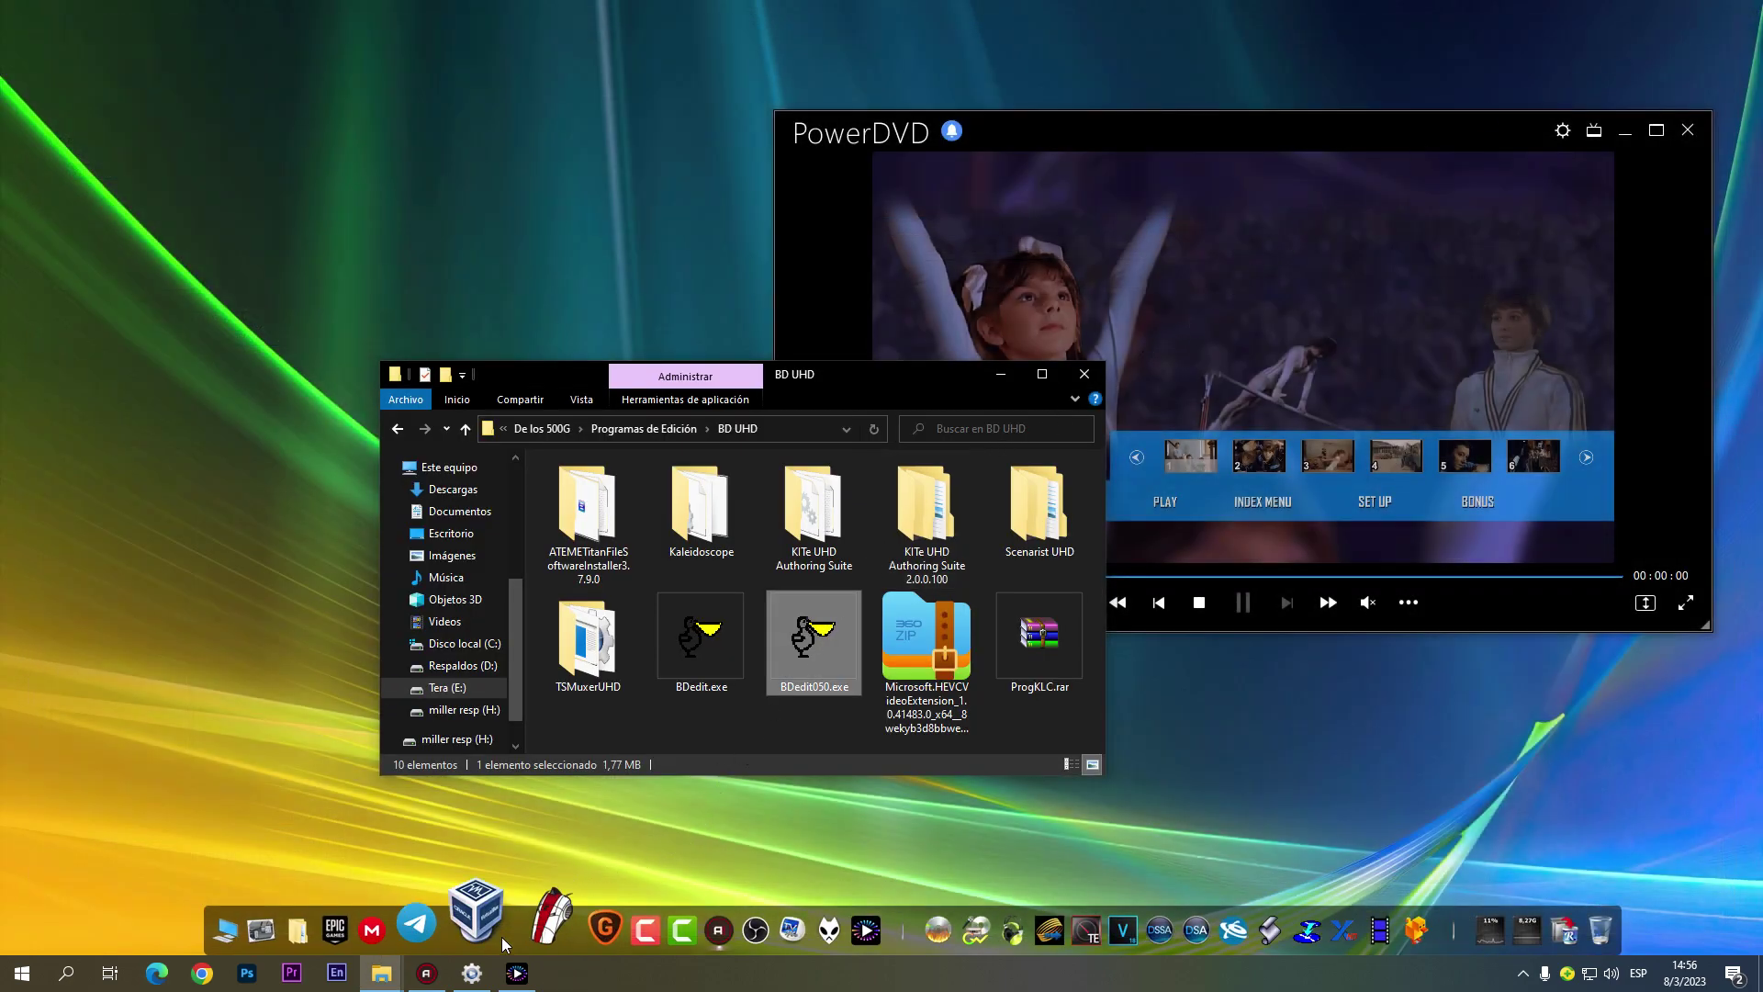
Step: Switch to tsMuxeR and place the BD UHD folder window in front, clear of its input files list
left_click(503, 943)
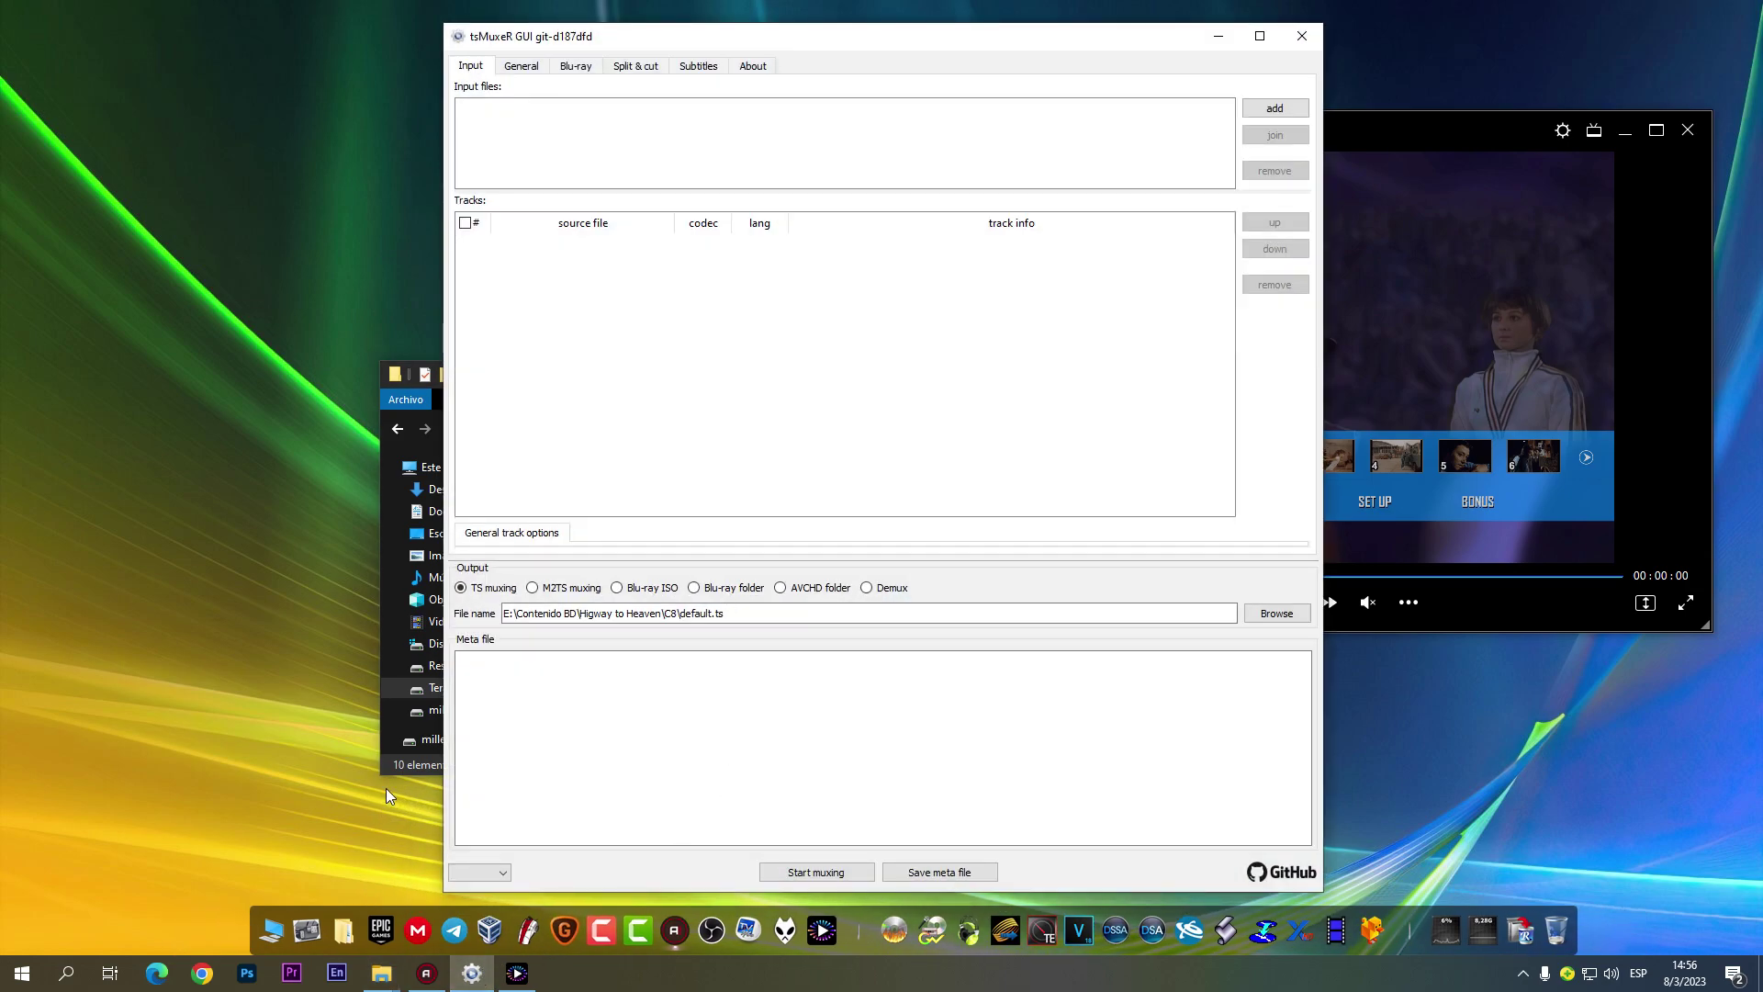
left_click(384, 718)
left_click_drag(887, 404, 505, 278)
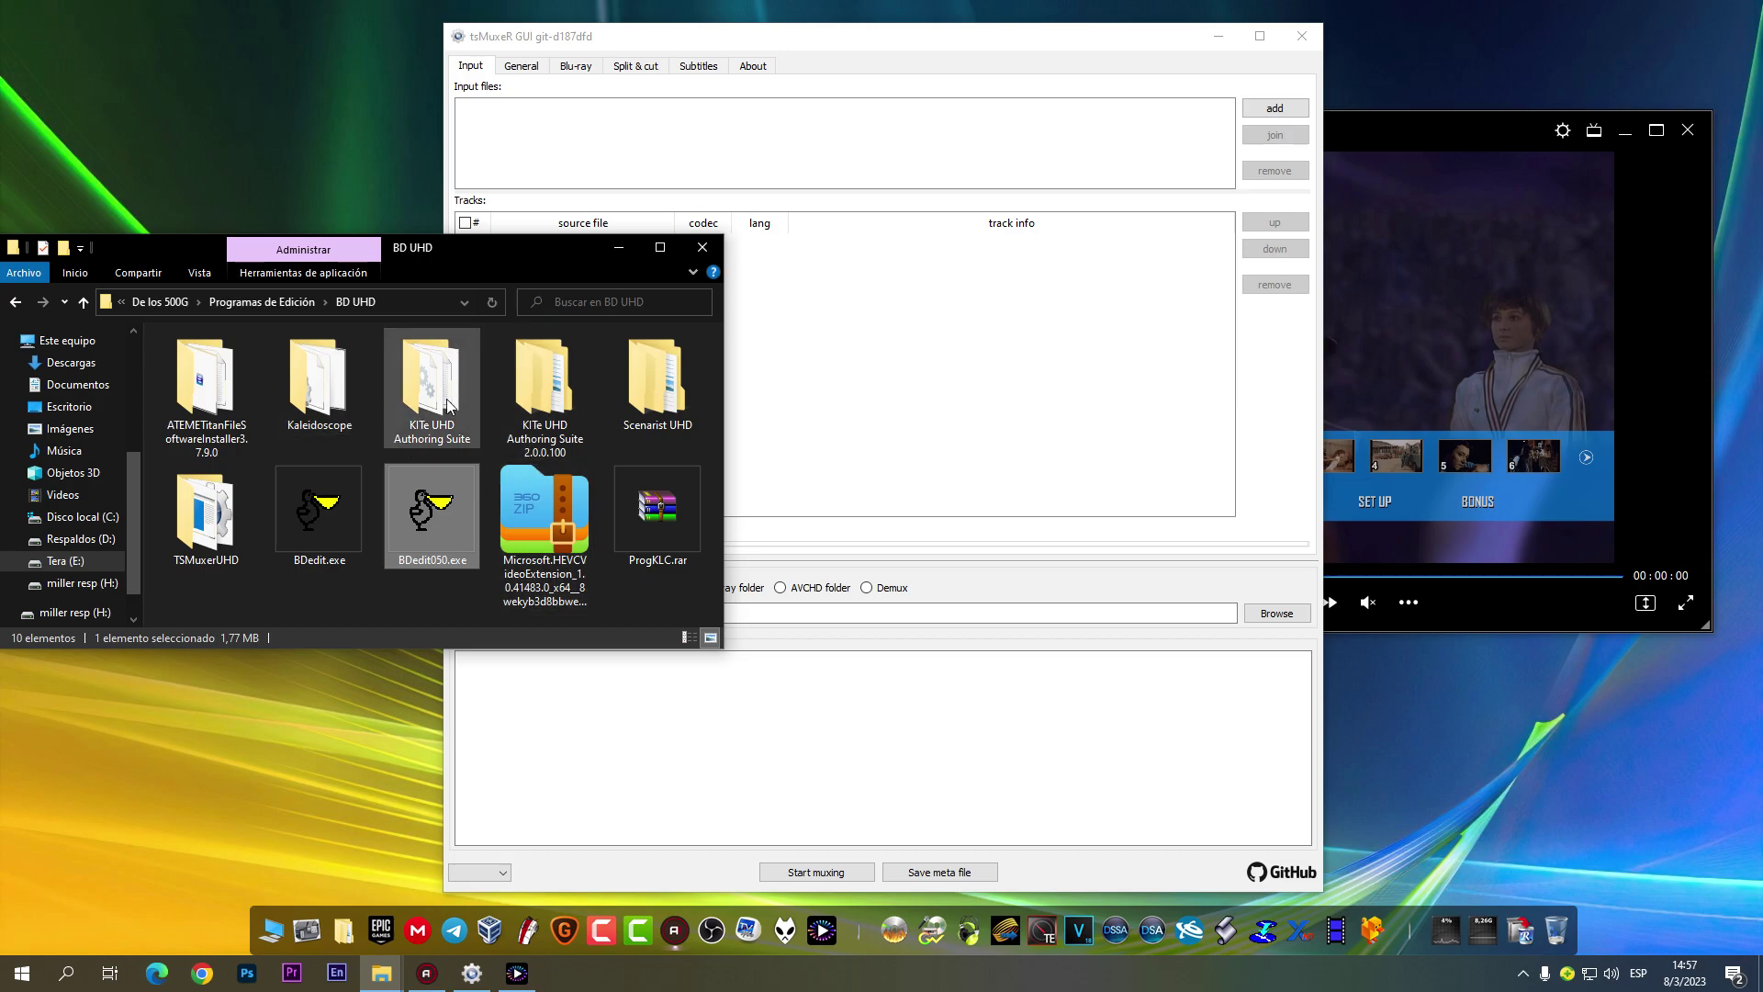
mouse_move(449, 405)
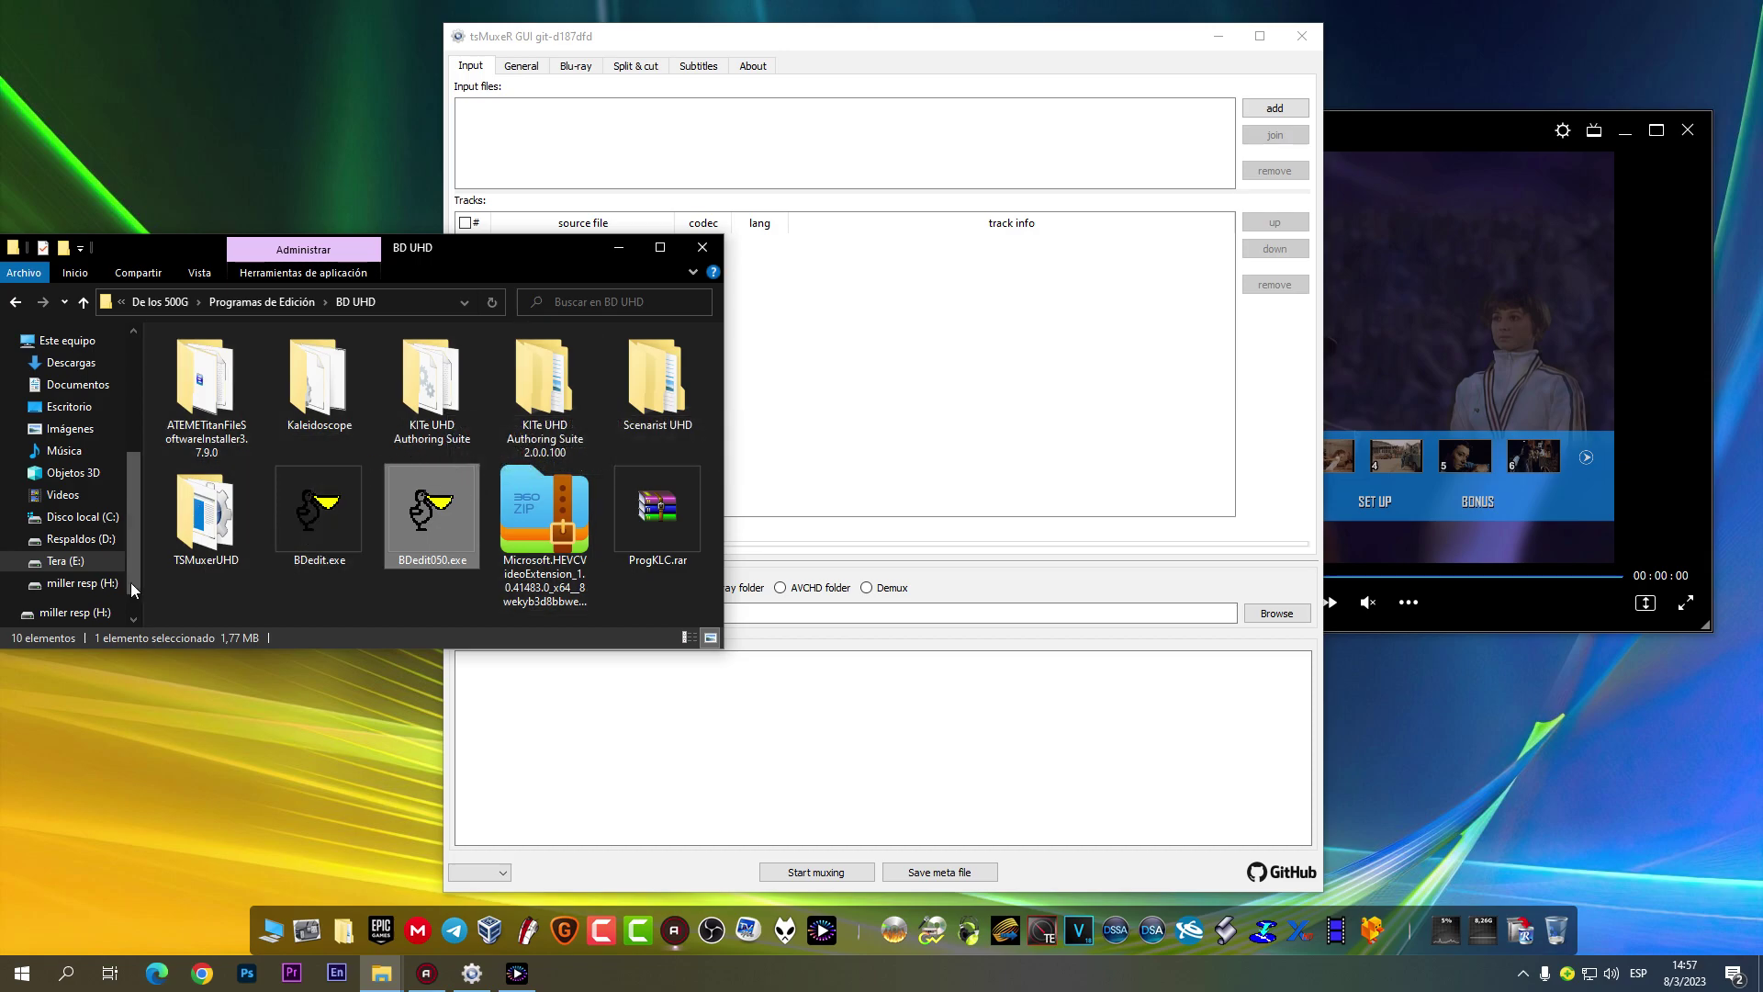
Step: Add 00004.m2ts from the NADIA 1984 BDMV\STREAM folder on Tera (E:) to the tsMuxeR input files, and close the folder window
left_click(90, 568)
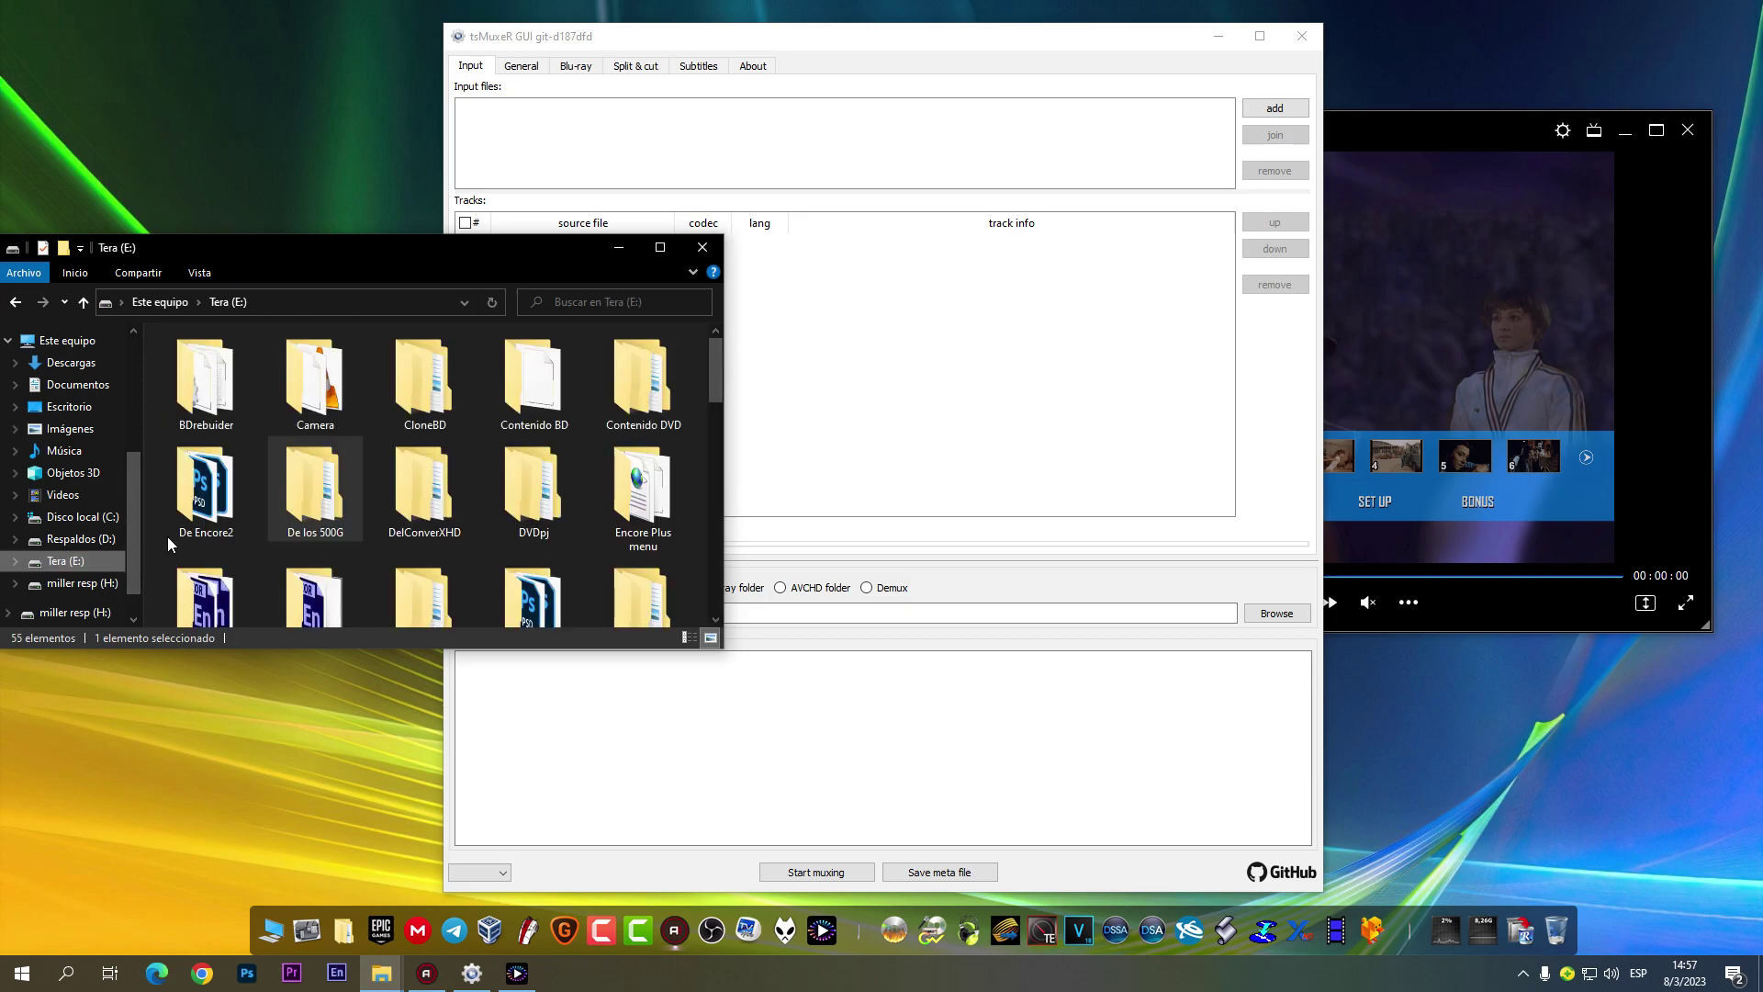
left_click(417, 483)
scroll(416, 476, "down", 5)
double_click(517, 391)
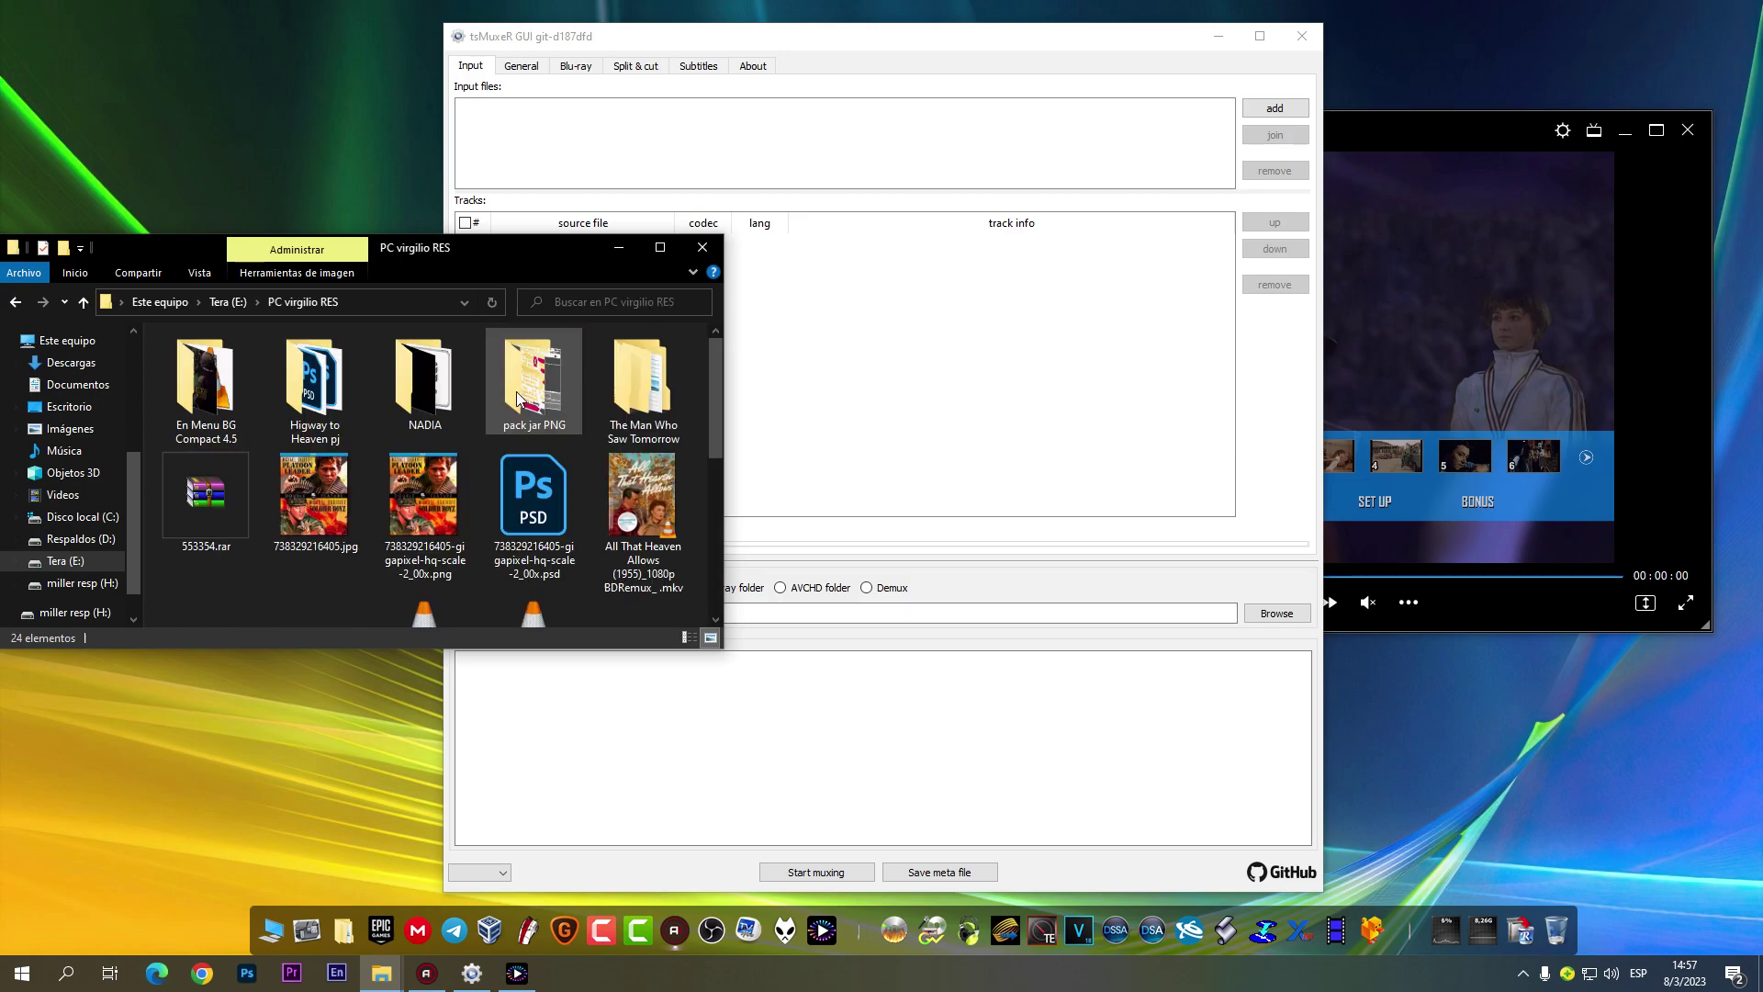
double_click(448, 397)
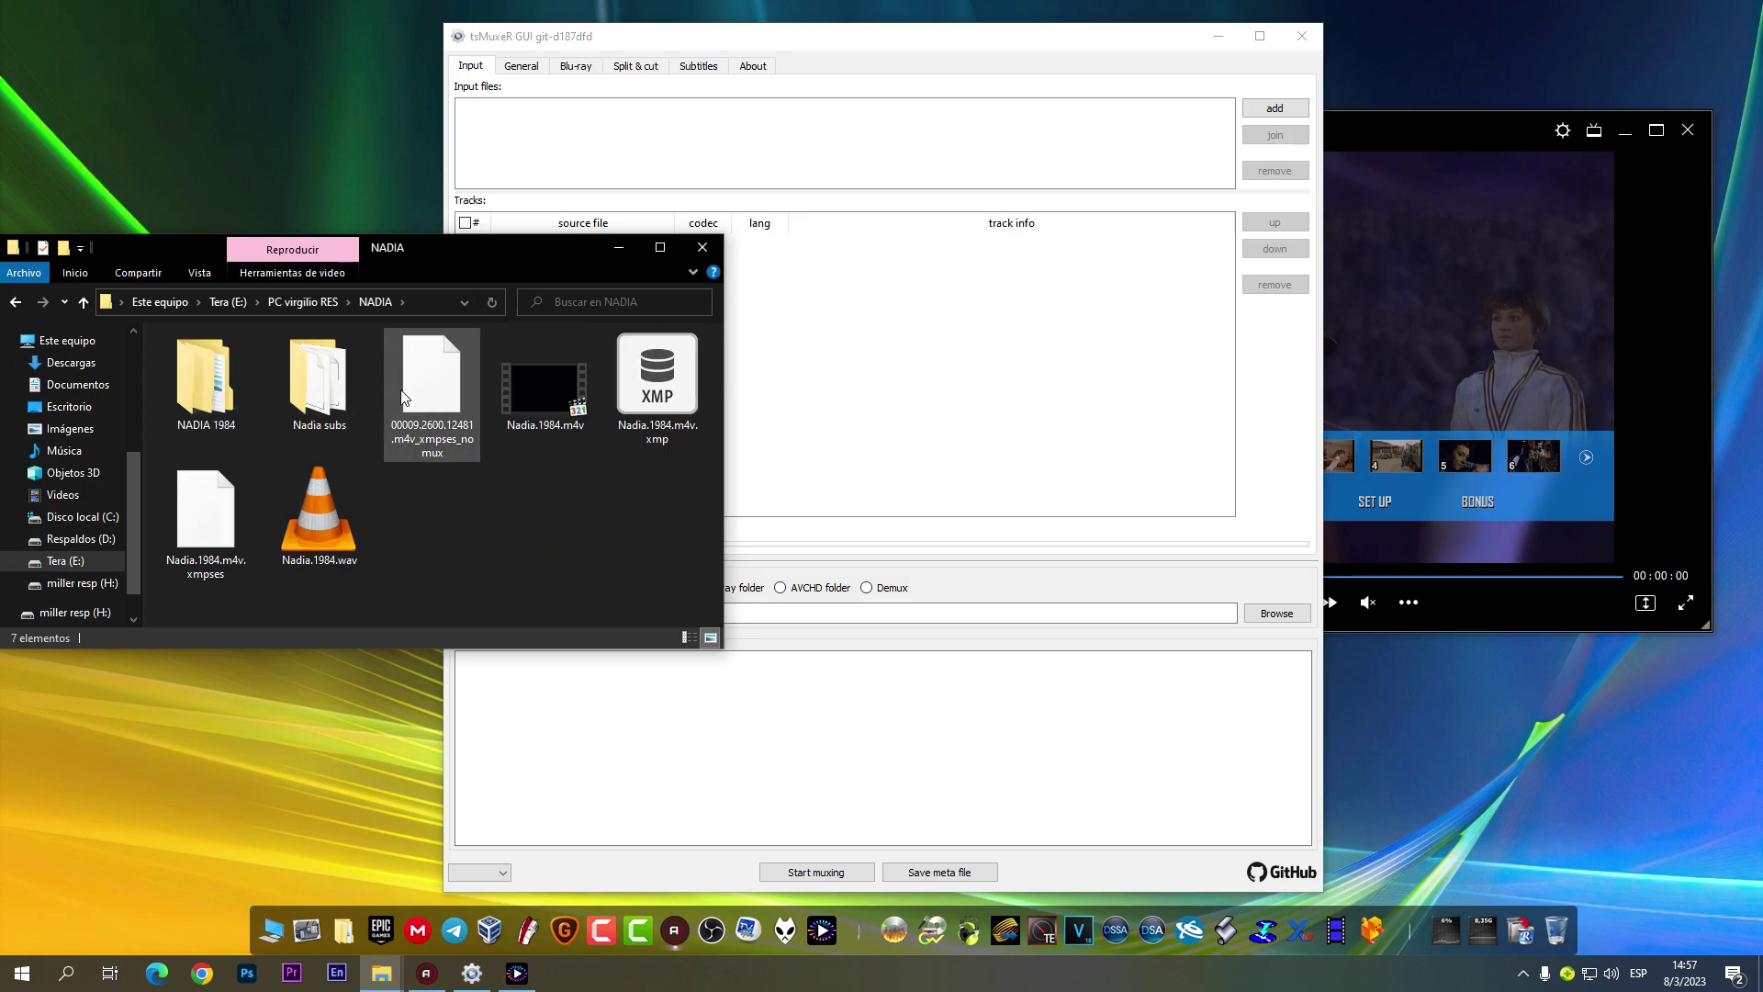
double_click(243, 395)
double_click(220, 362)
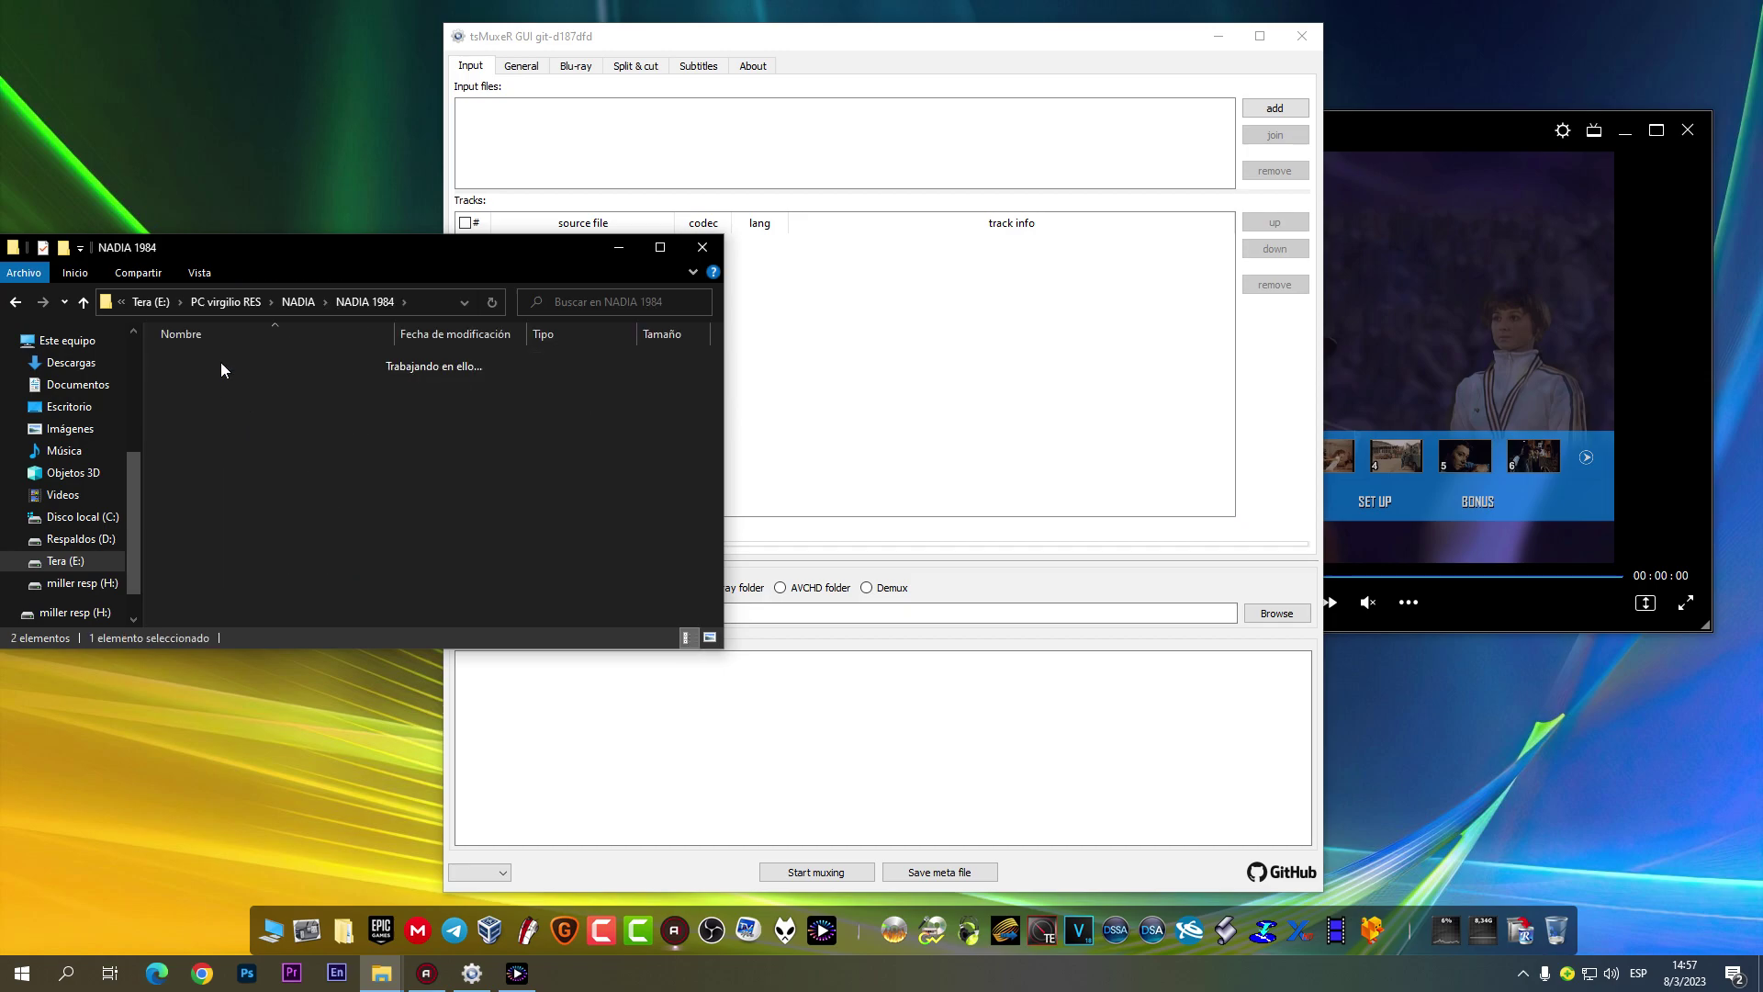
double_click(261, 503)
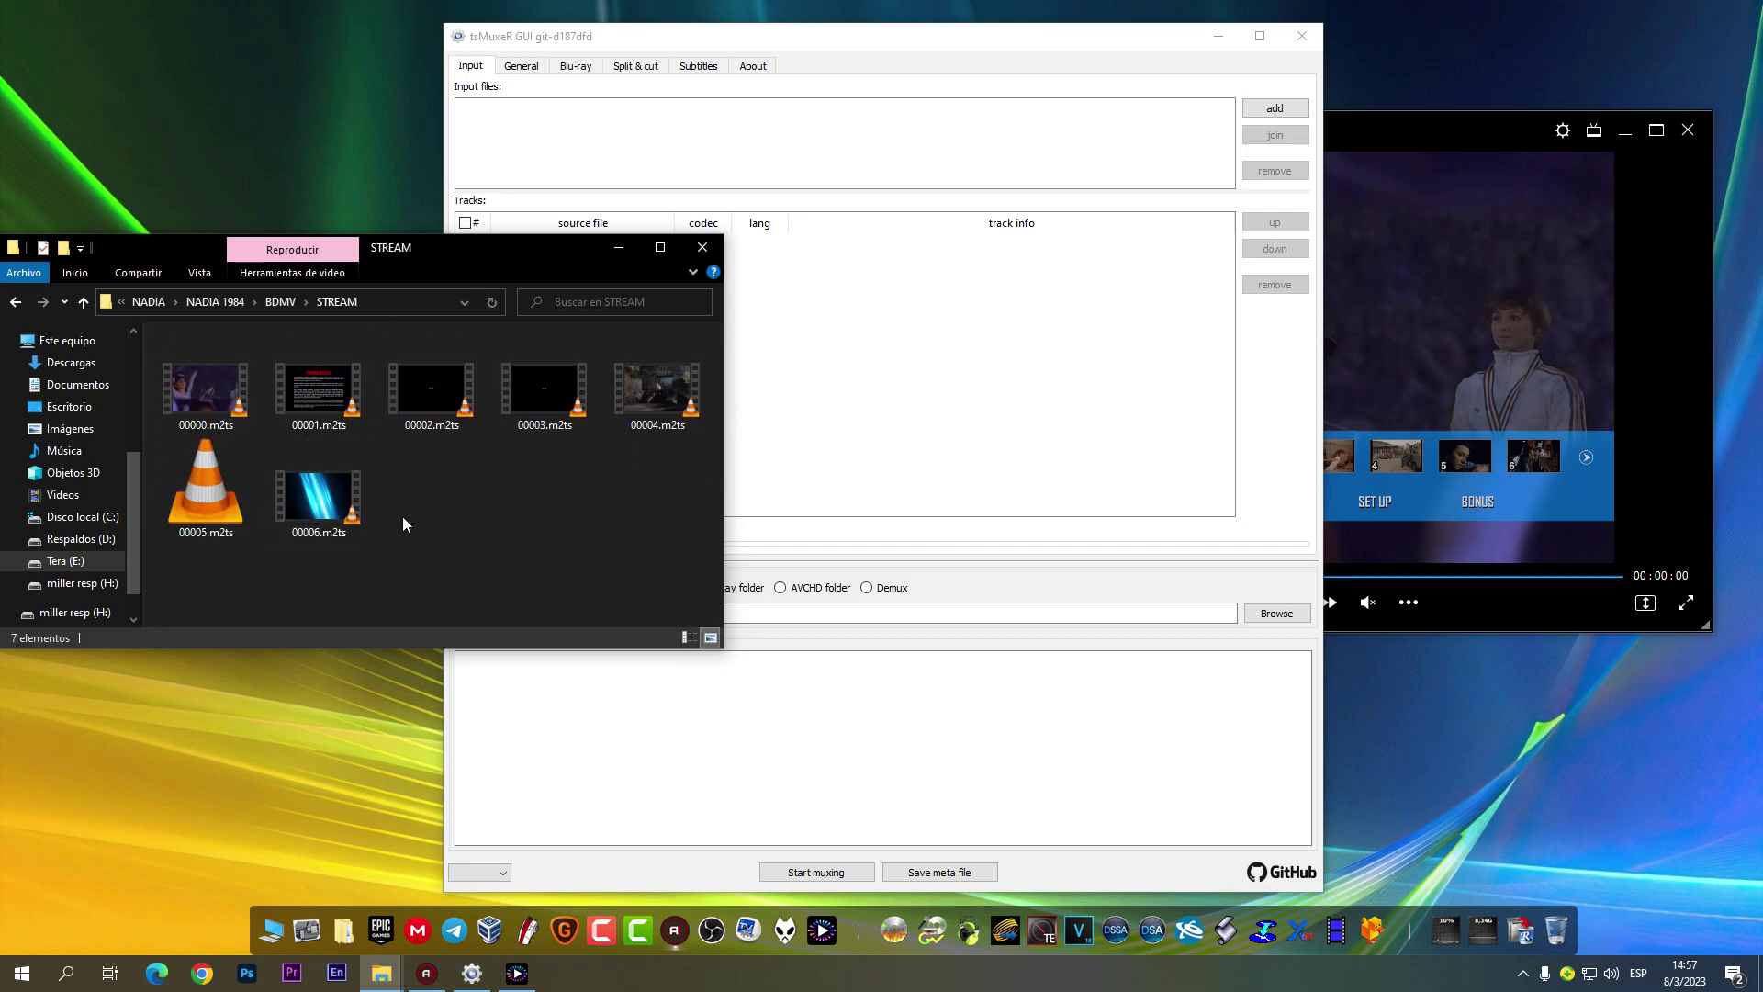
left_click_drag(643, 385, 927, 171)
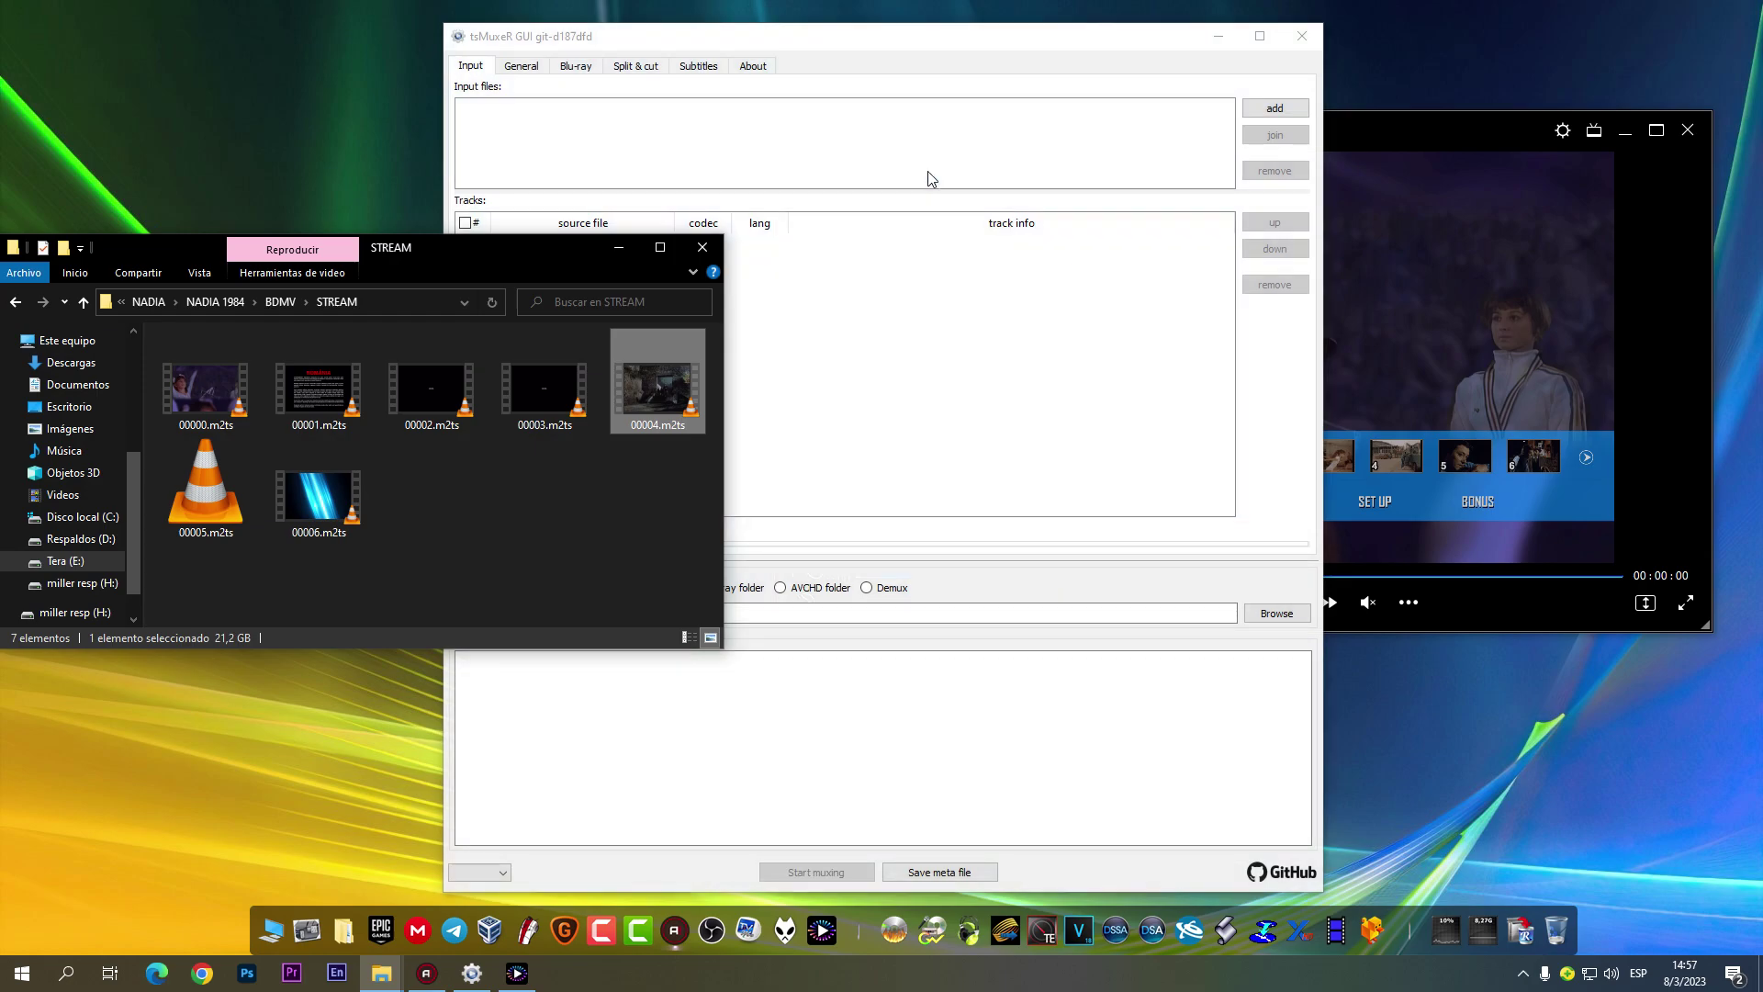
left_click(702, 247)
Step: Place the English DTS-HD track above the Spanish LPCM track and set the output type to Blu-ray folder
left_click(929, 289)
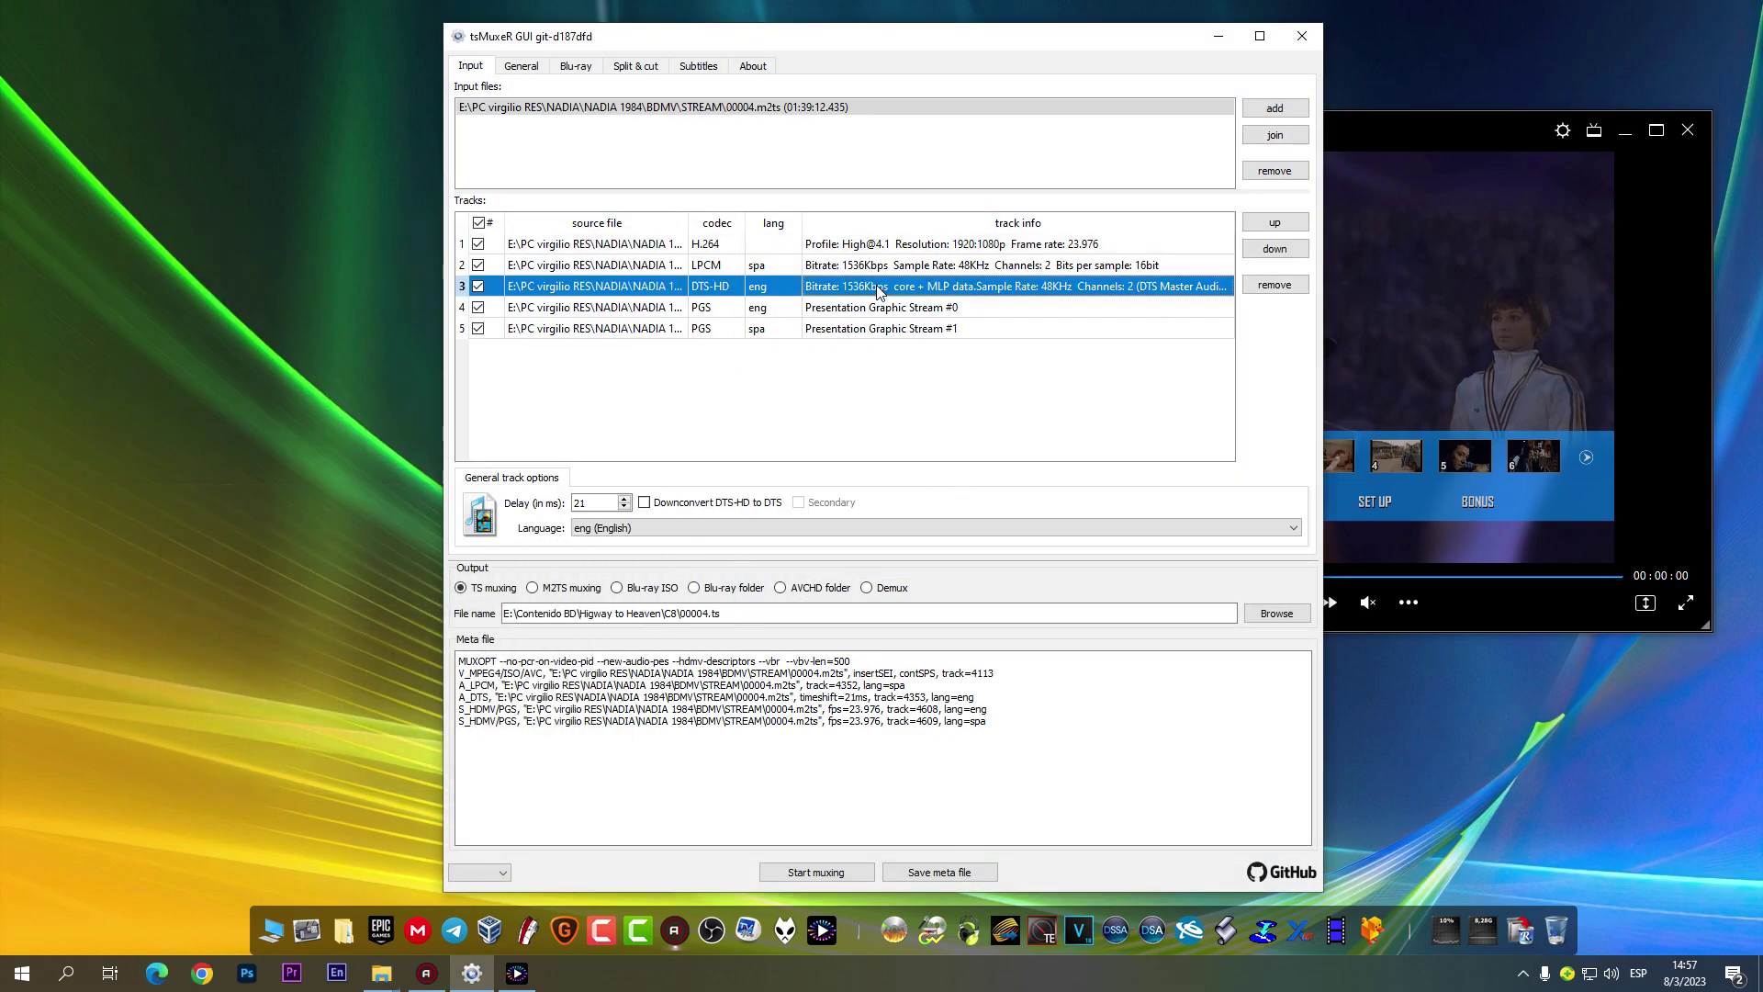
left_click(1274, 223)
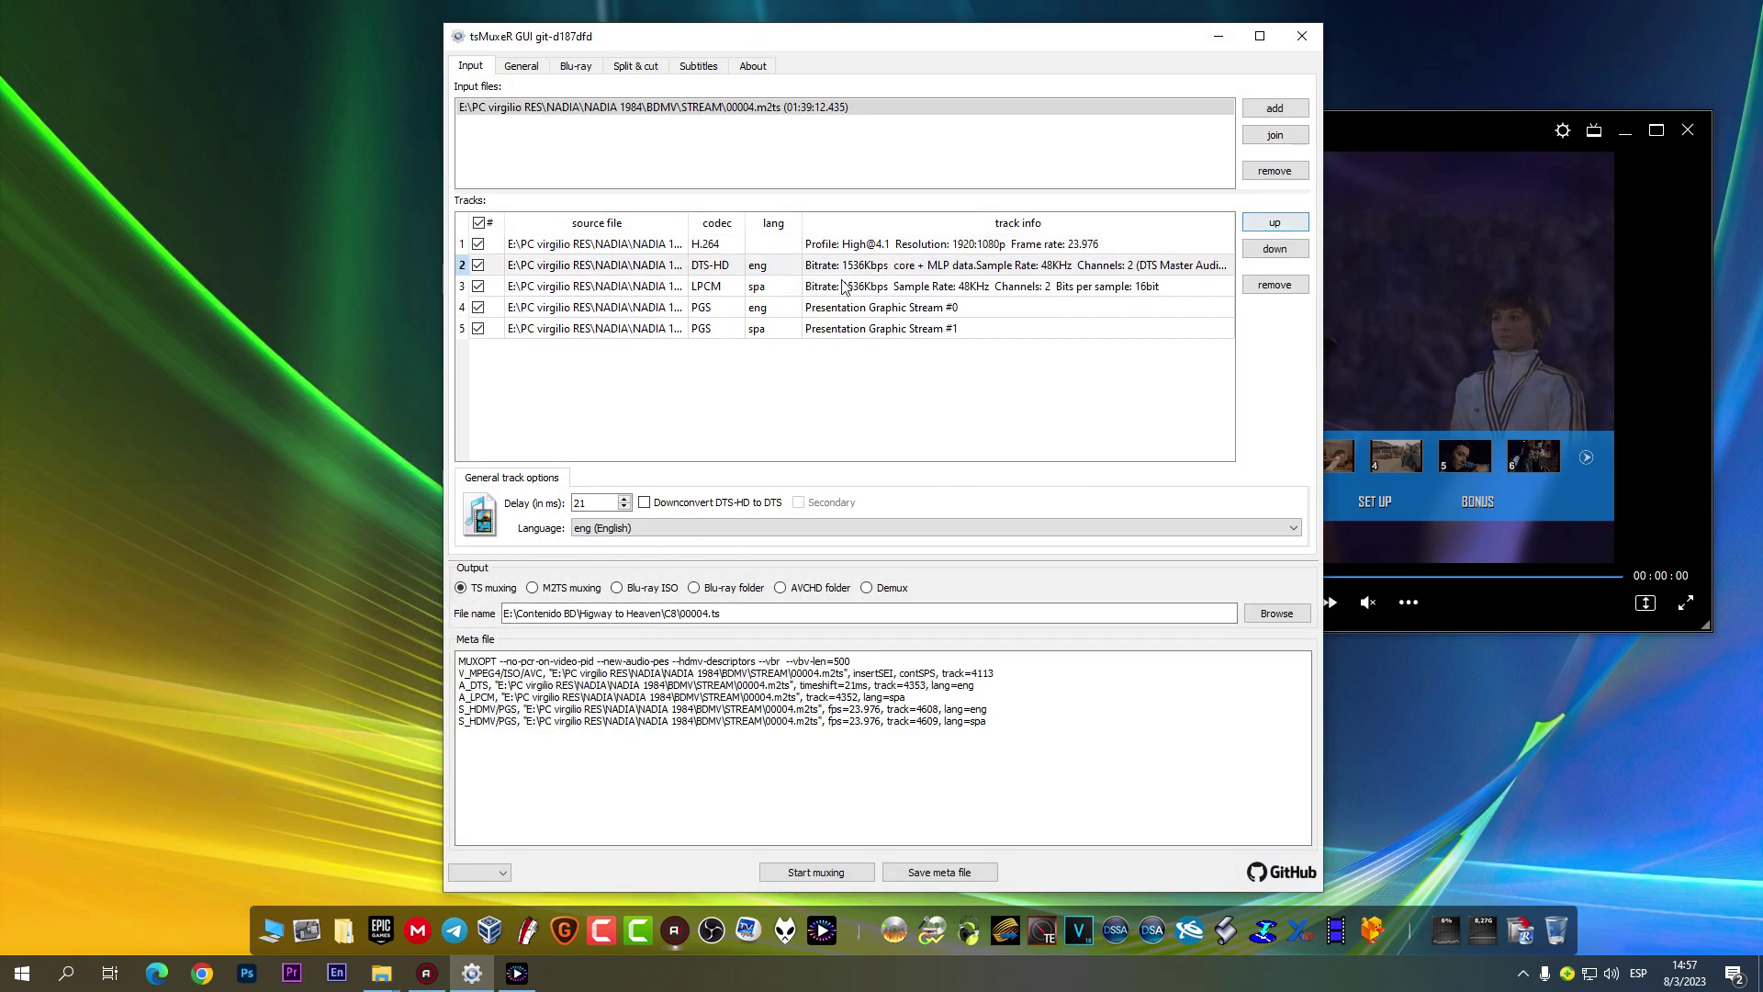
left_click(693, 589)
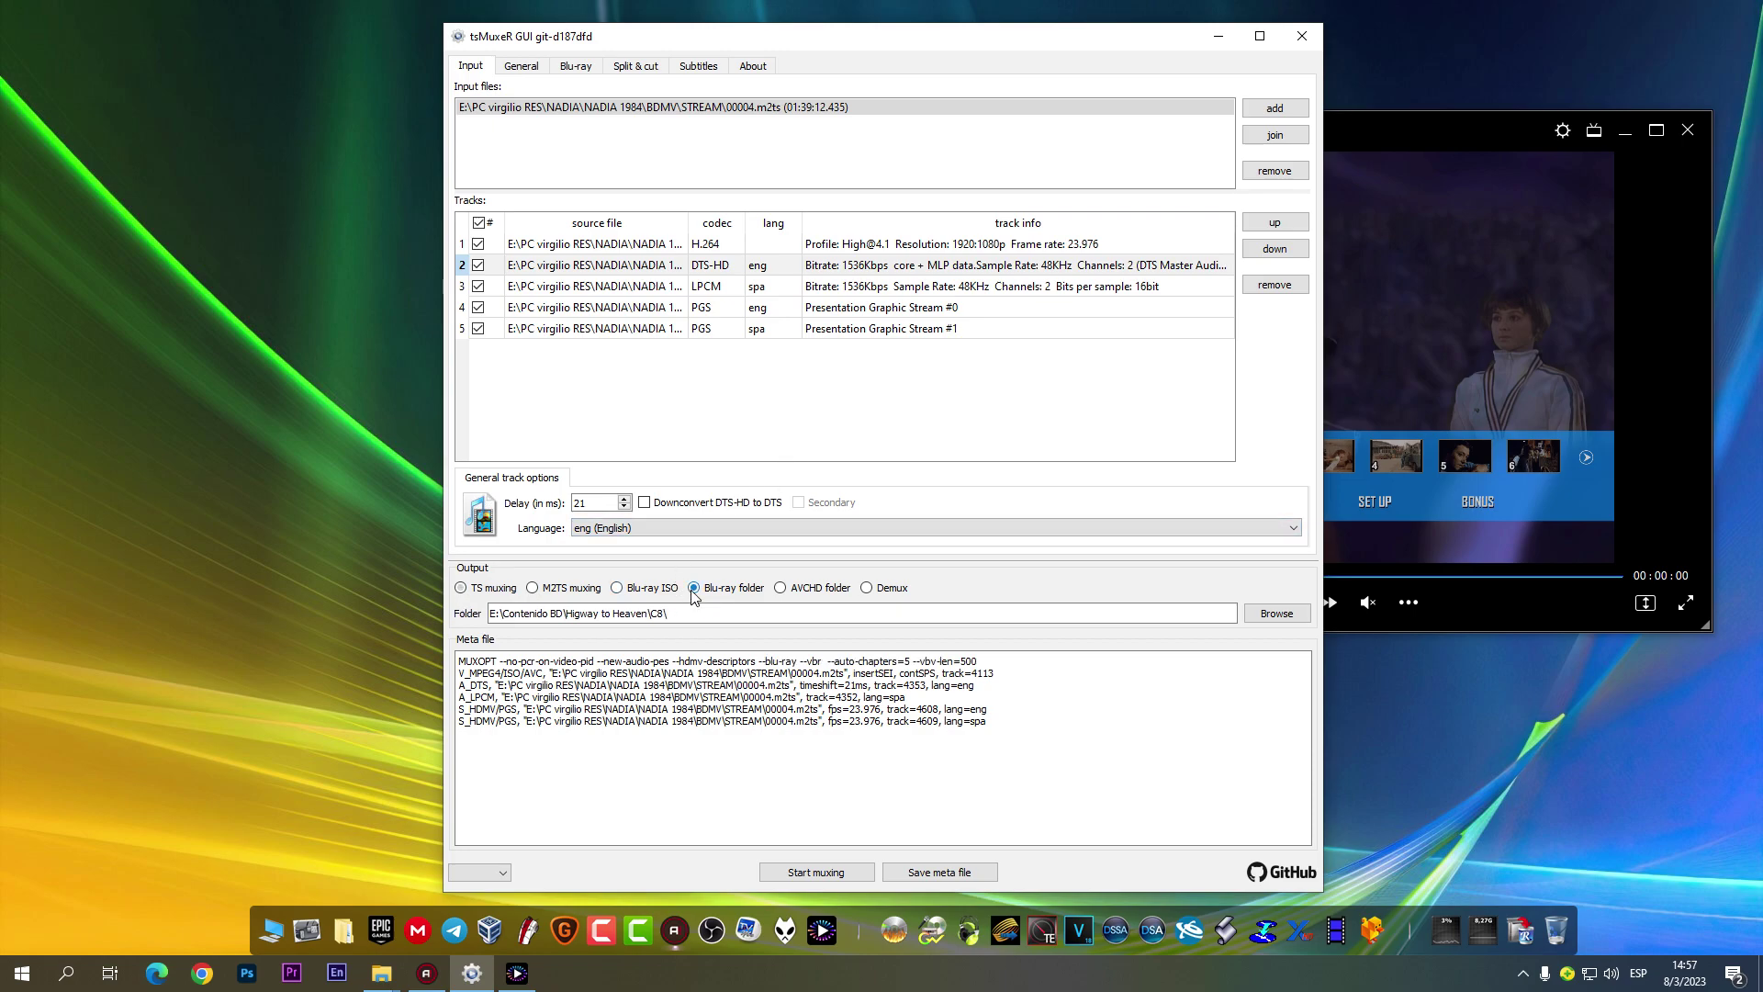
left_click(272, 924)
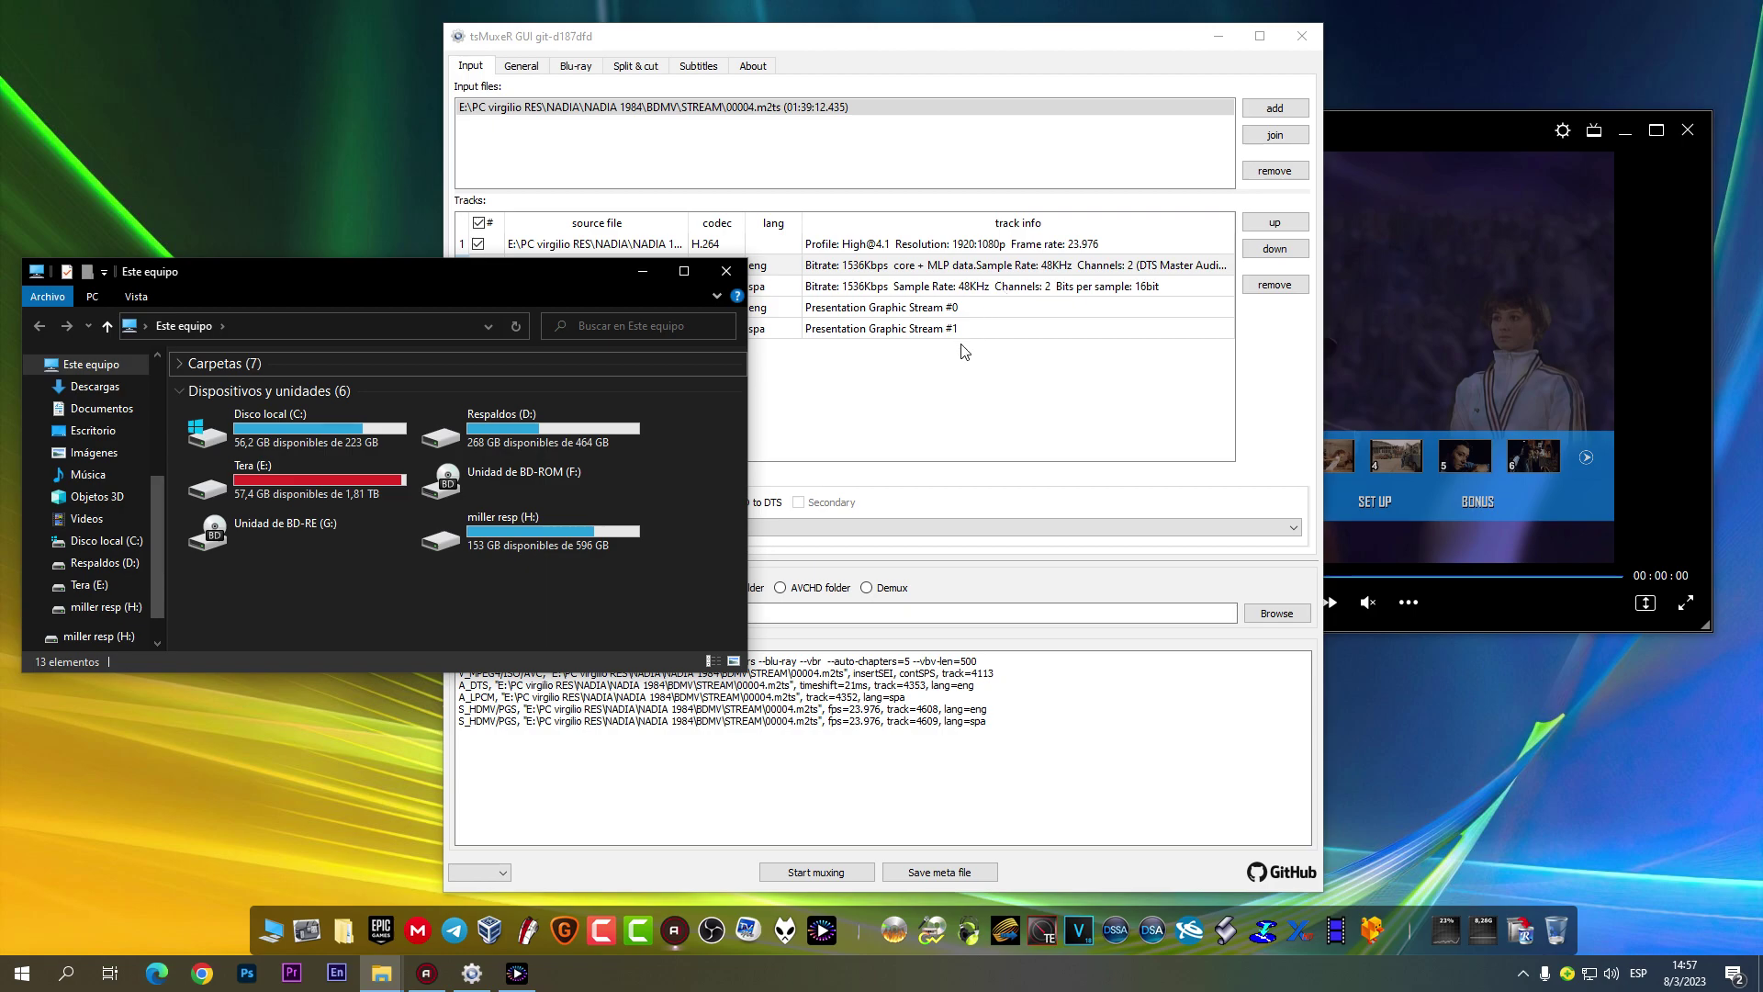
double_click(372, 486)
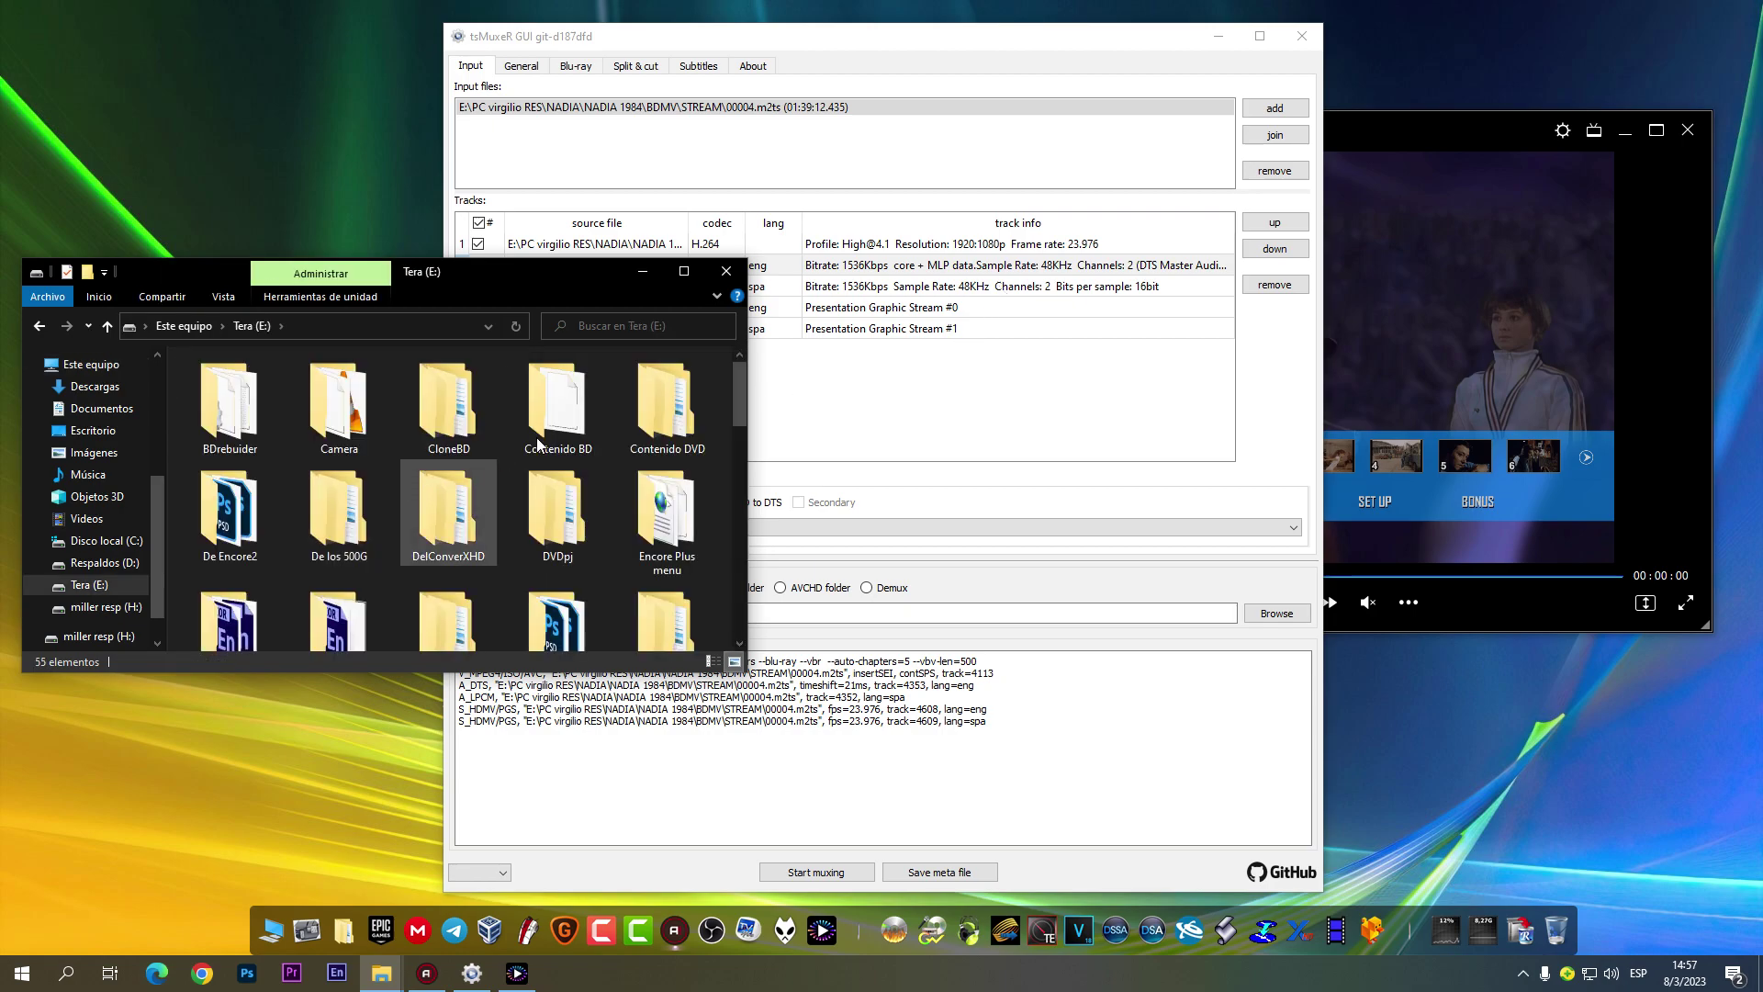
left_click(723, 273)
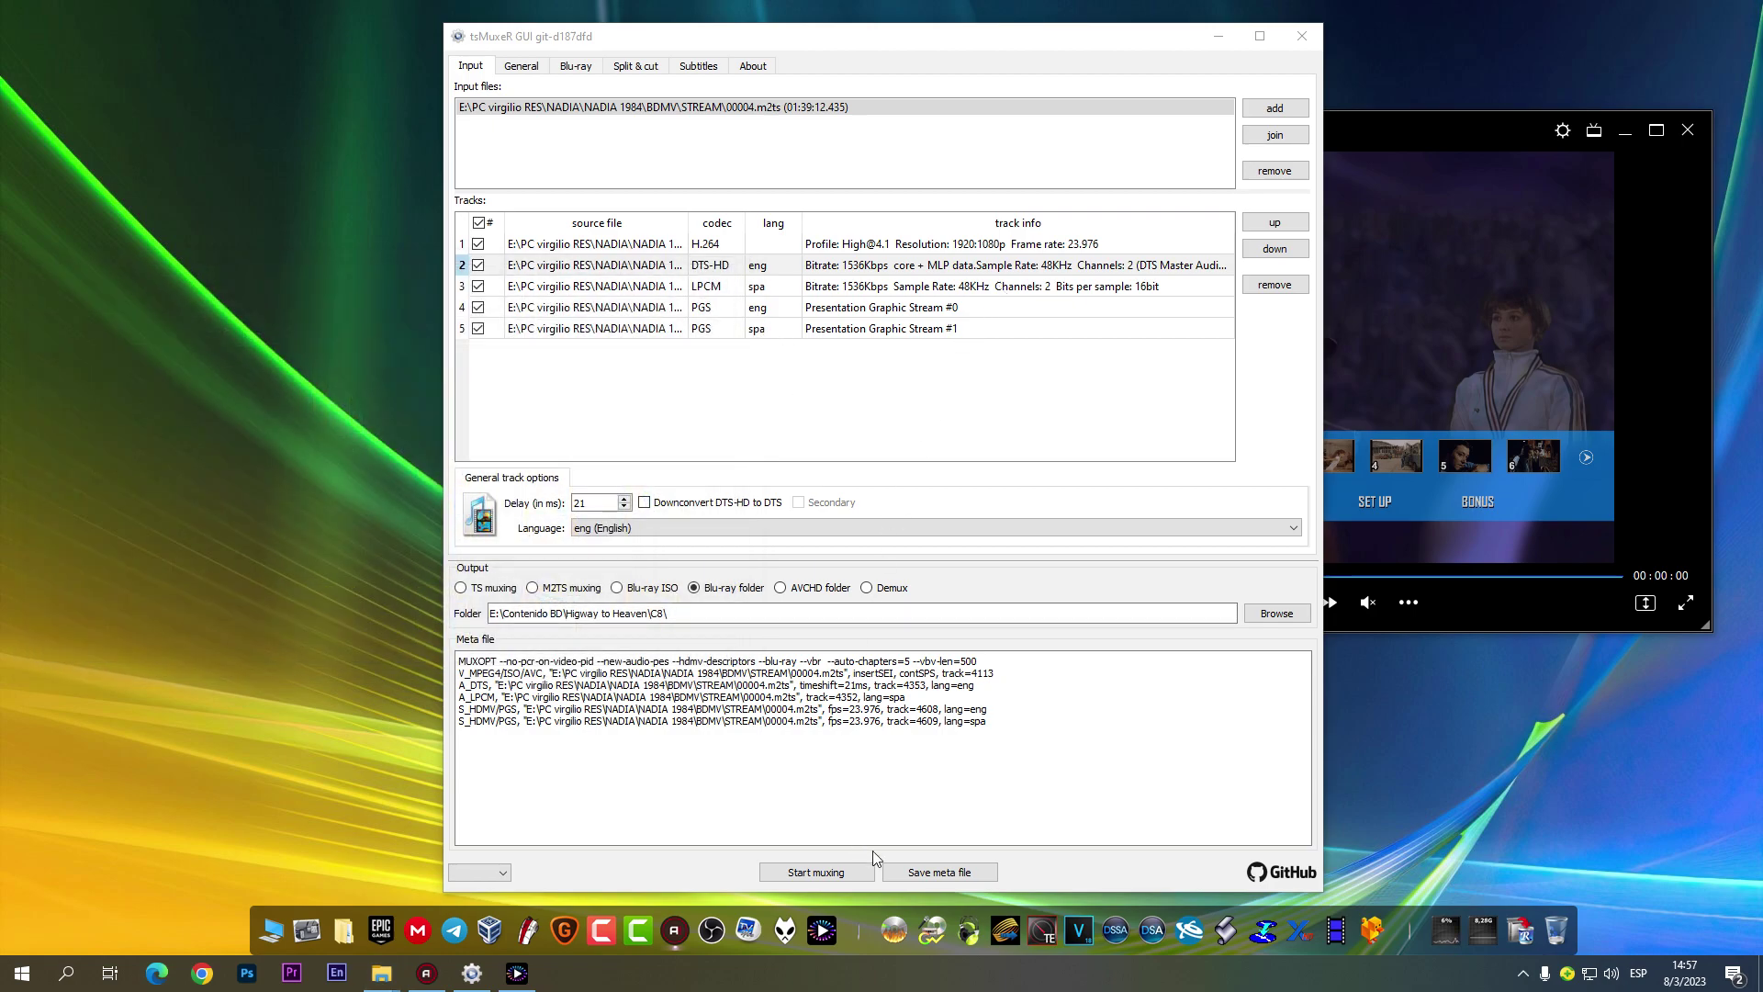
Step: Set the output folder to E:\Contenido BD\Main movie1
left_click(1276, 613)
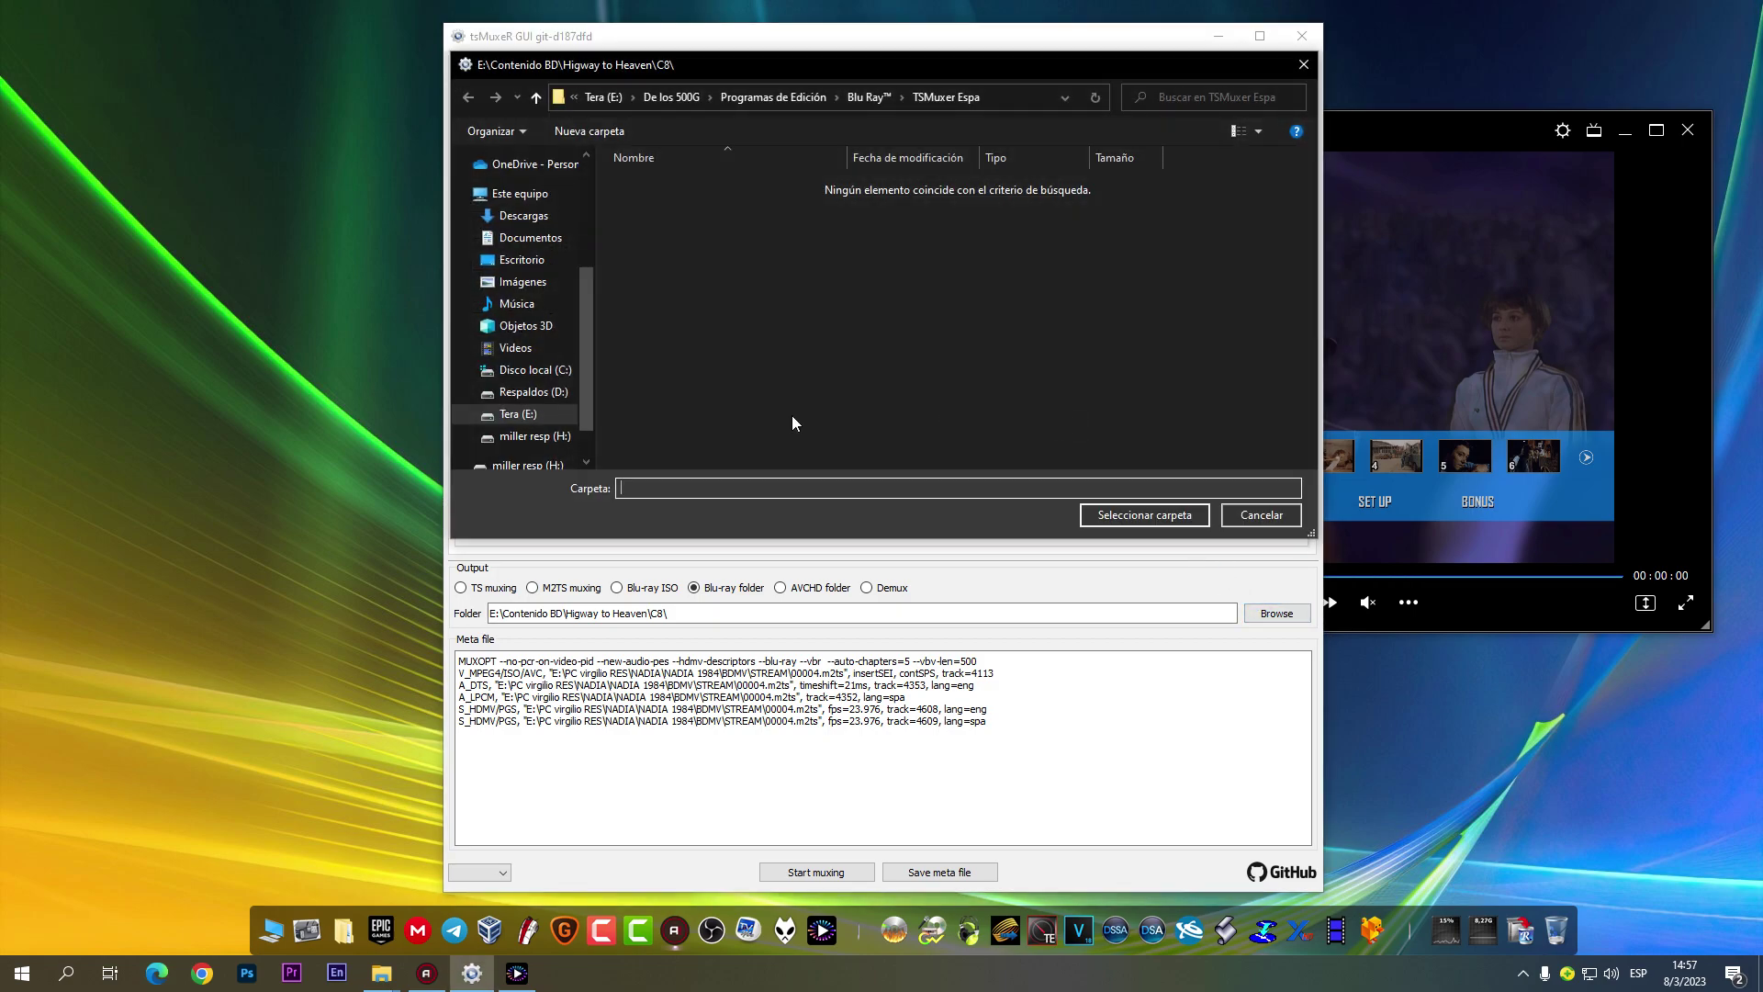
left_click(543, 413)
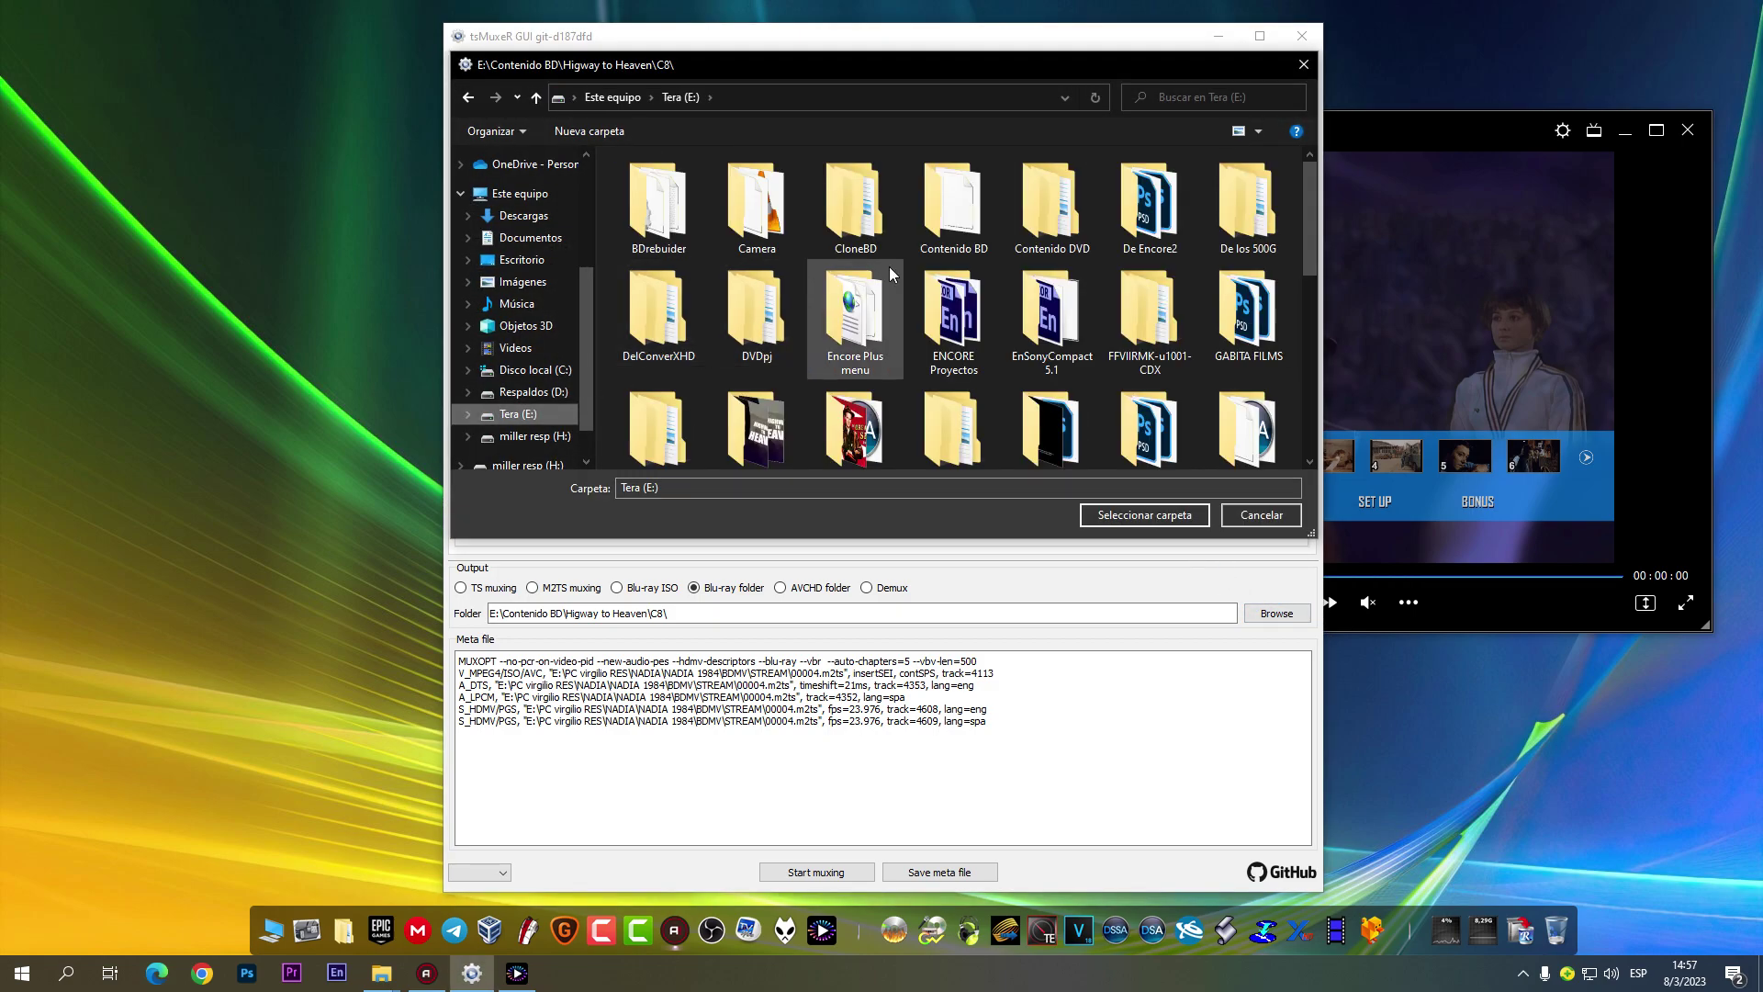
double_click(975, 228)
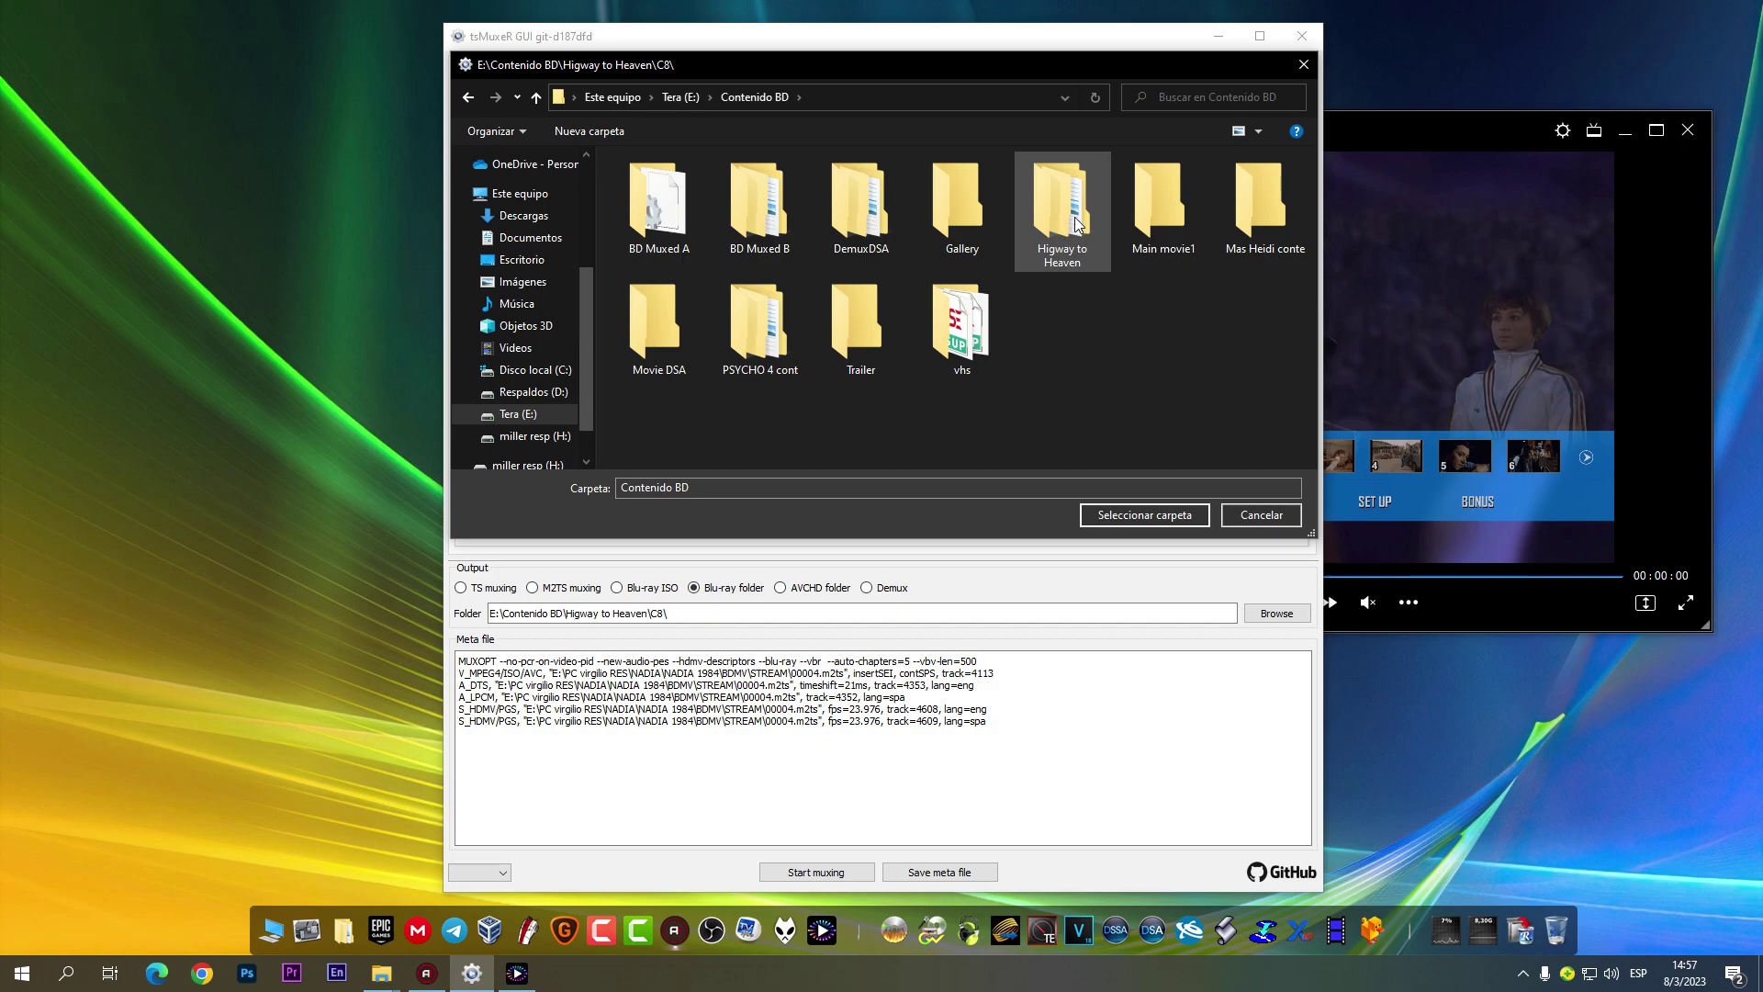
left_click(1168, 216)
left_click(1128, 515)
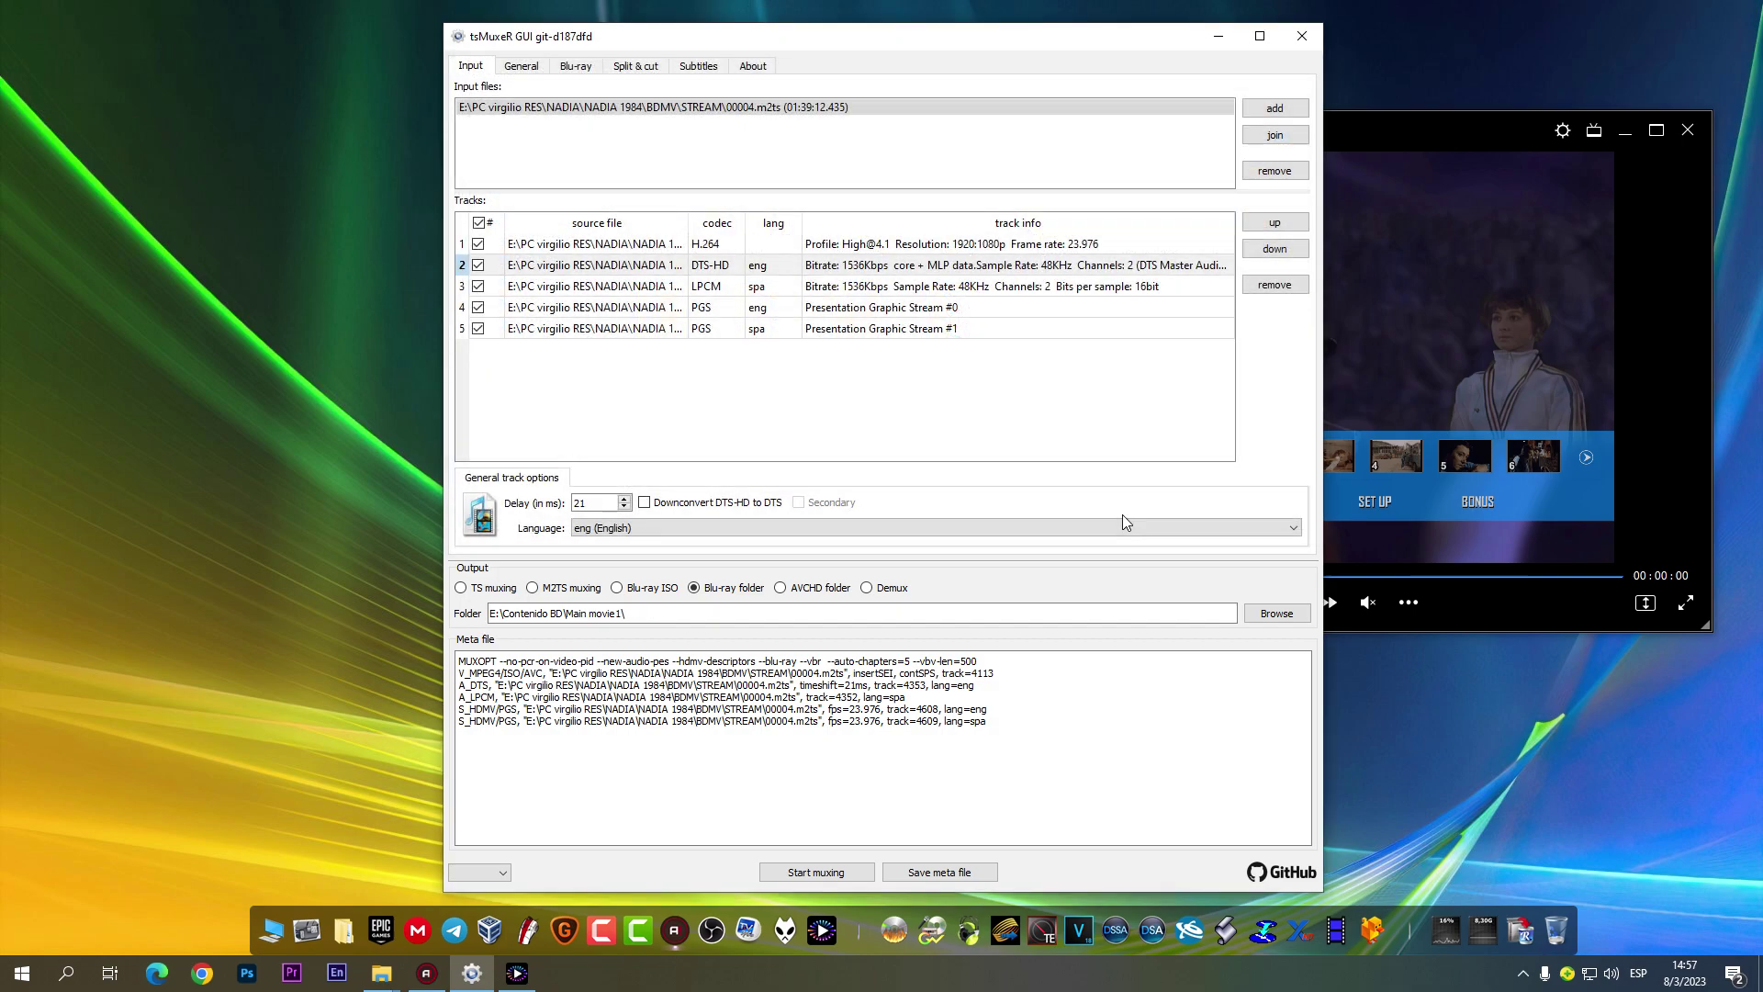
Step: Set the Blu-ray chapter option to No chapters
left_click(532, 68)
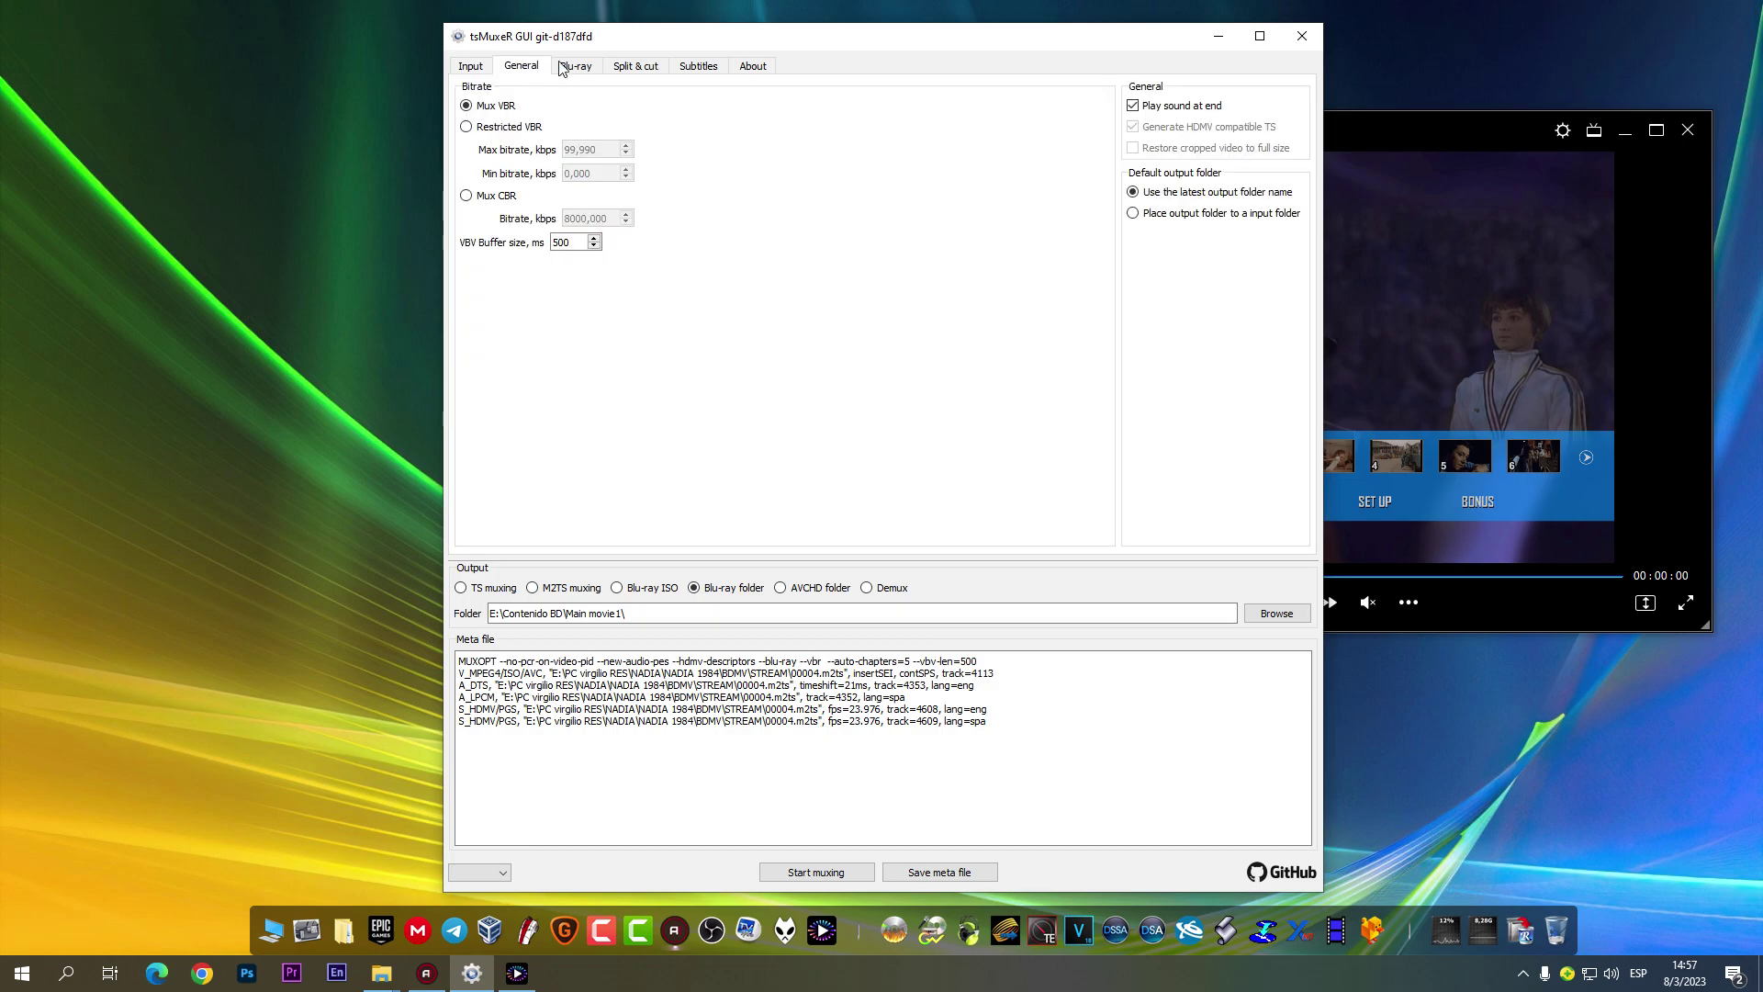
left_click(589, 66)
left_click(472, 106)
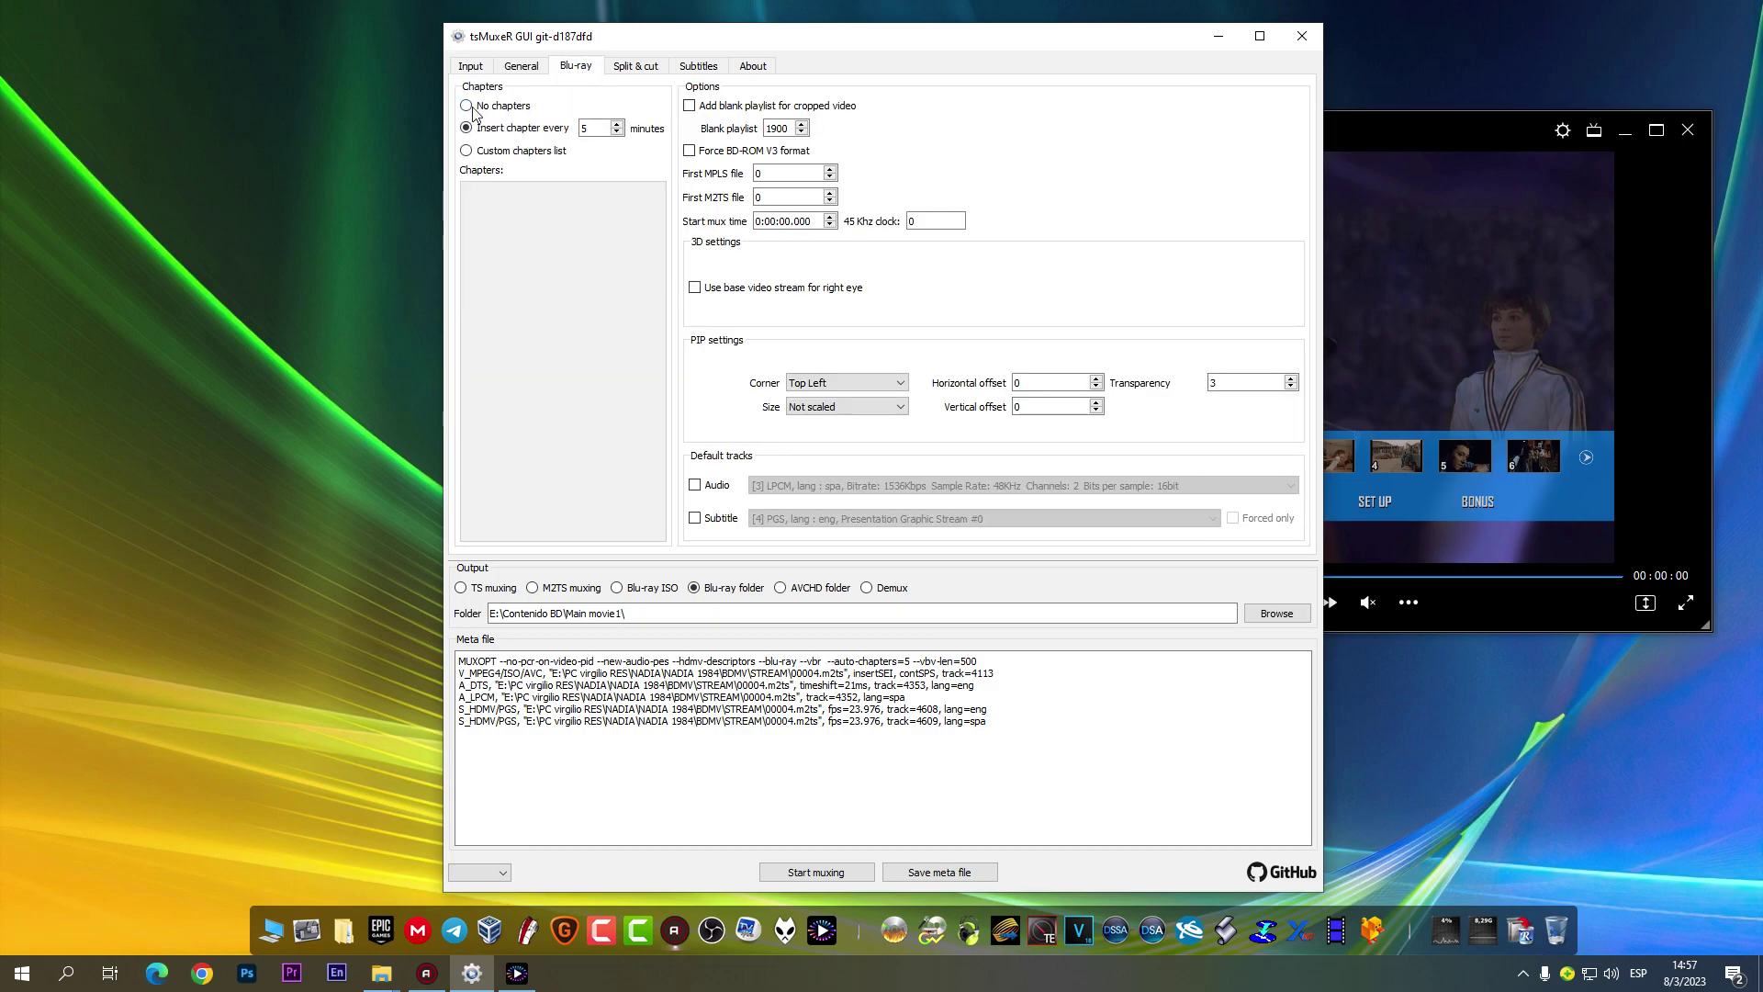
Step: Set the first MPLS file and first M2TS file to 4 and the start mux time to 0:10:00.000
double_click(789, 197)
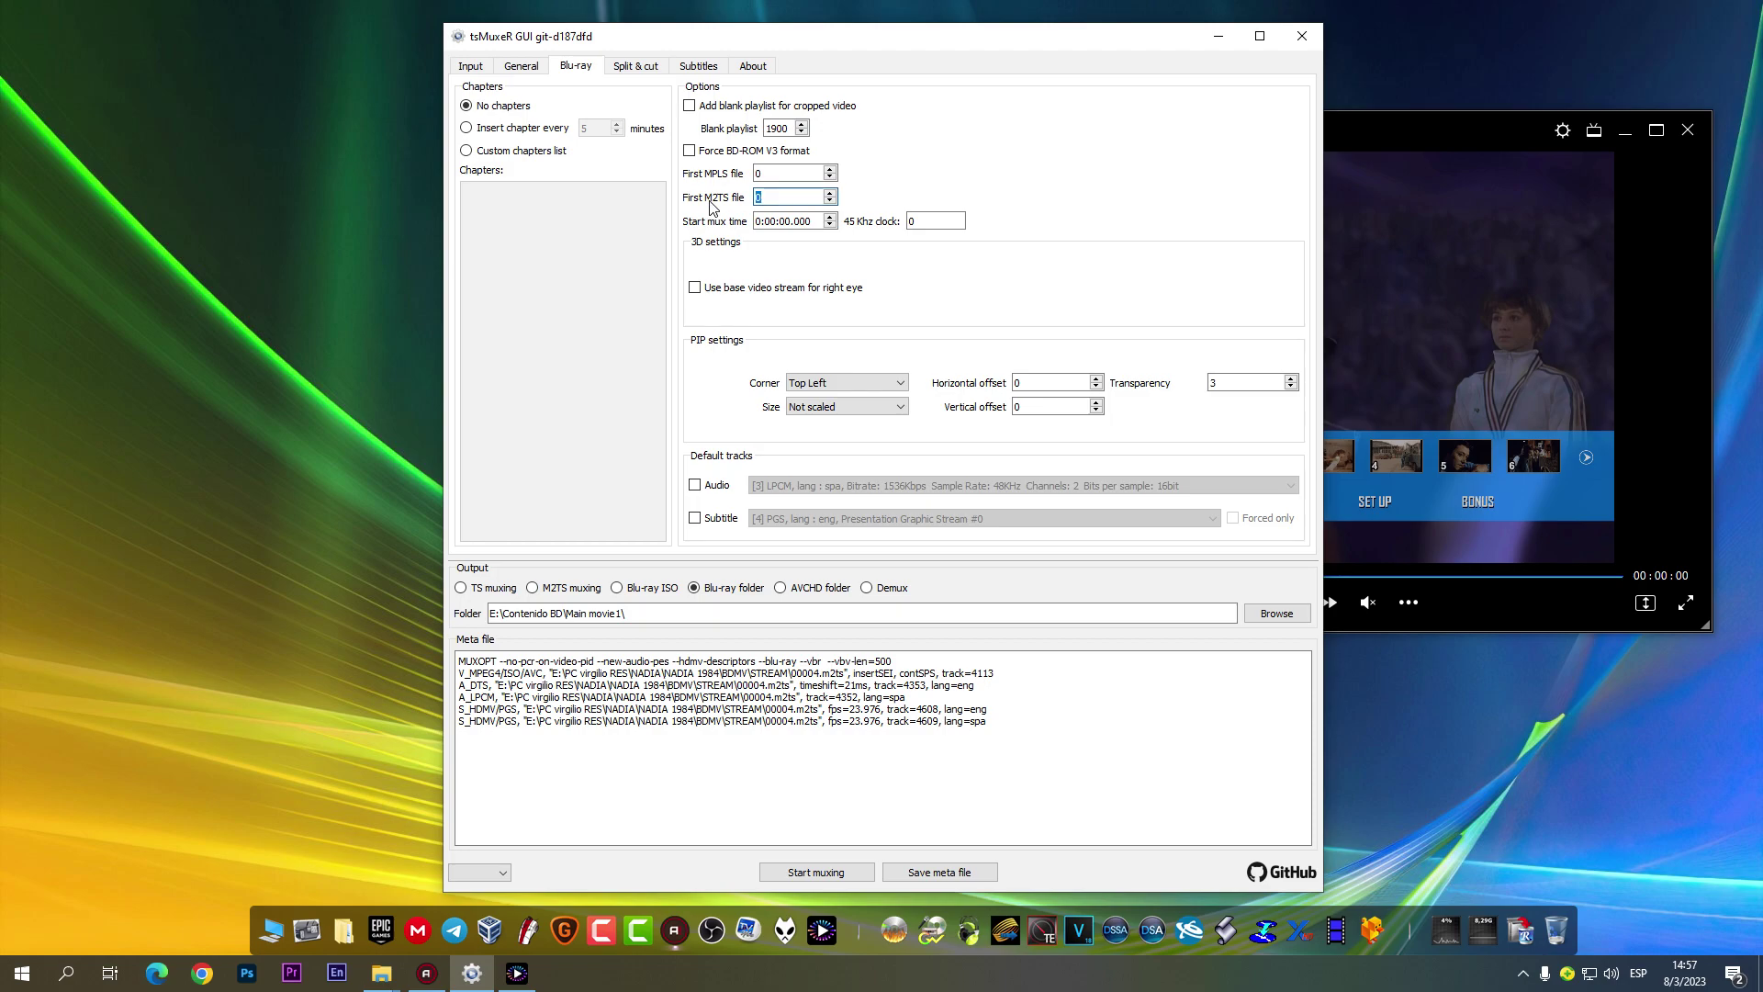
double_click(779, 172)
type("4")
key("Tab")
type("4")
left_click(766, 222)
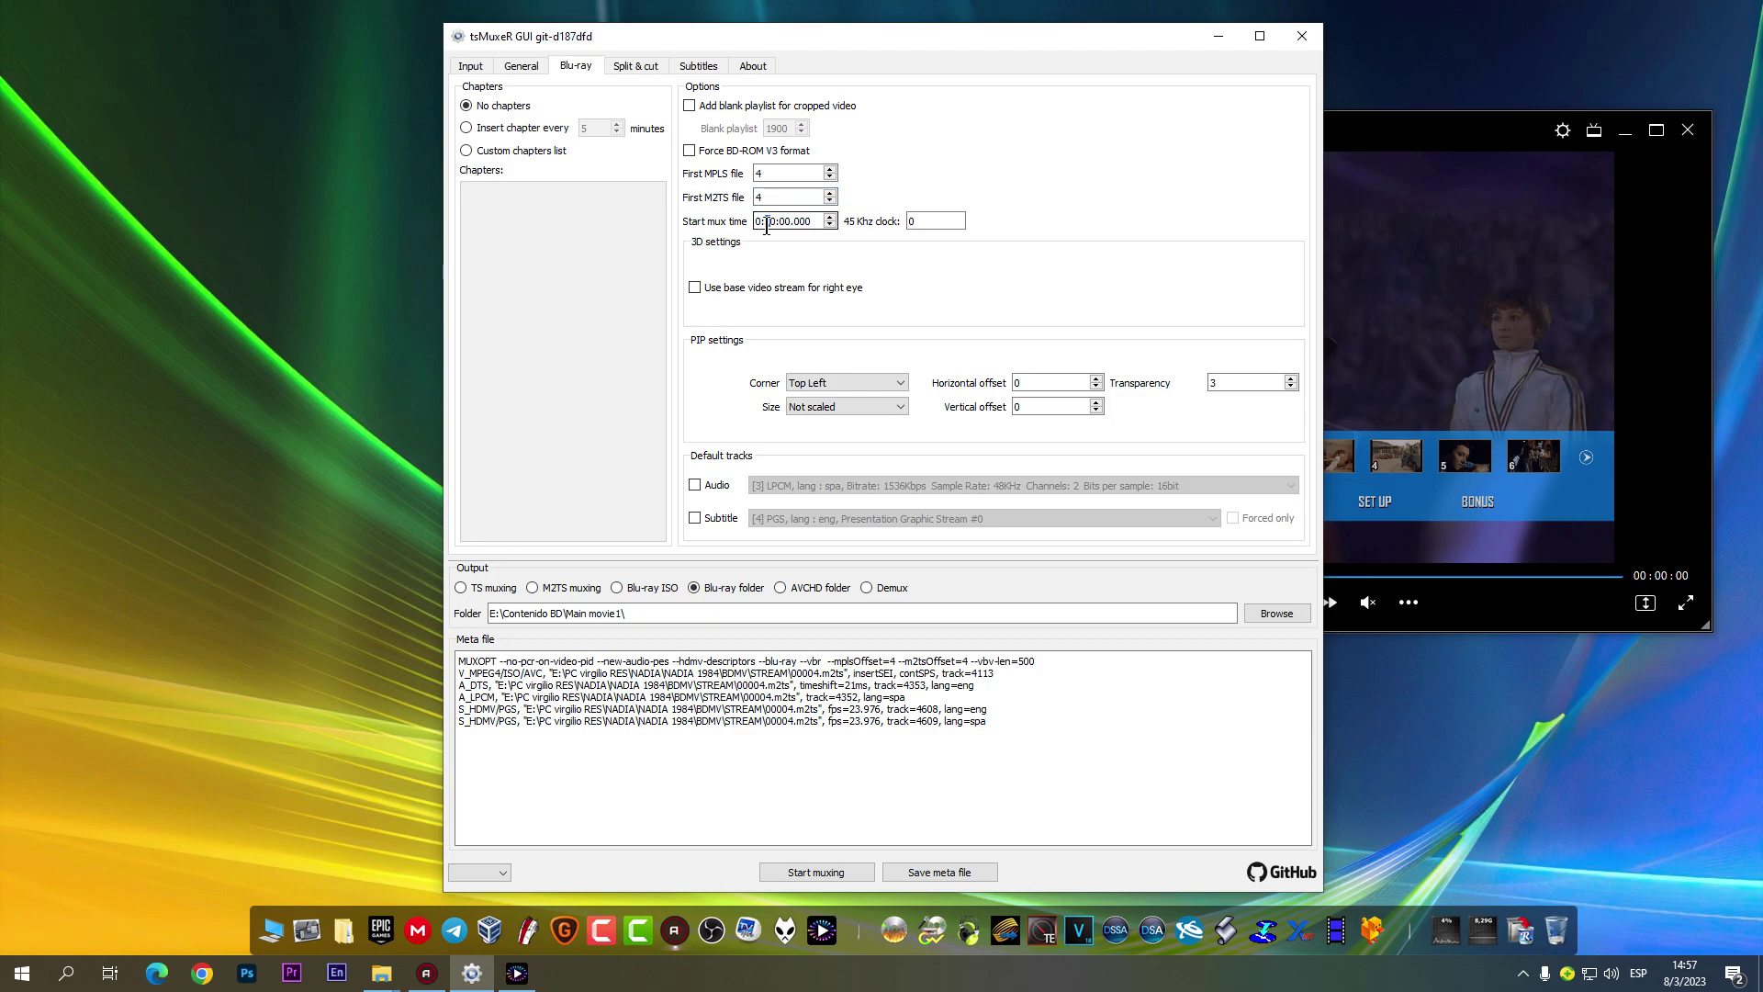
type("1")
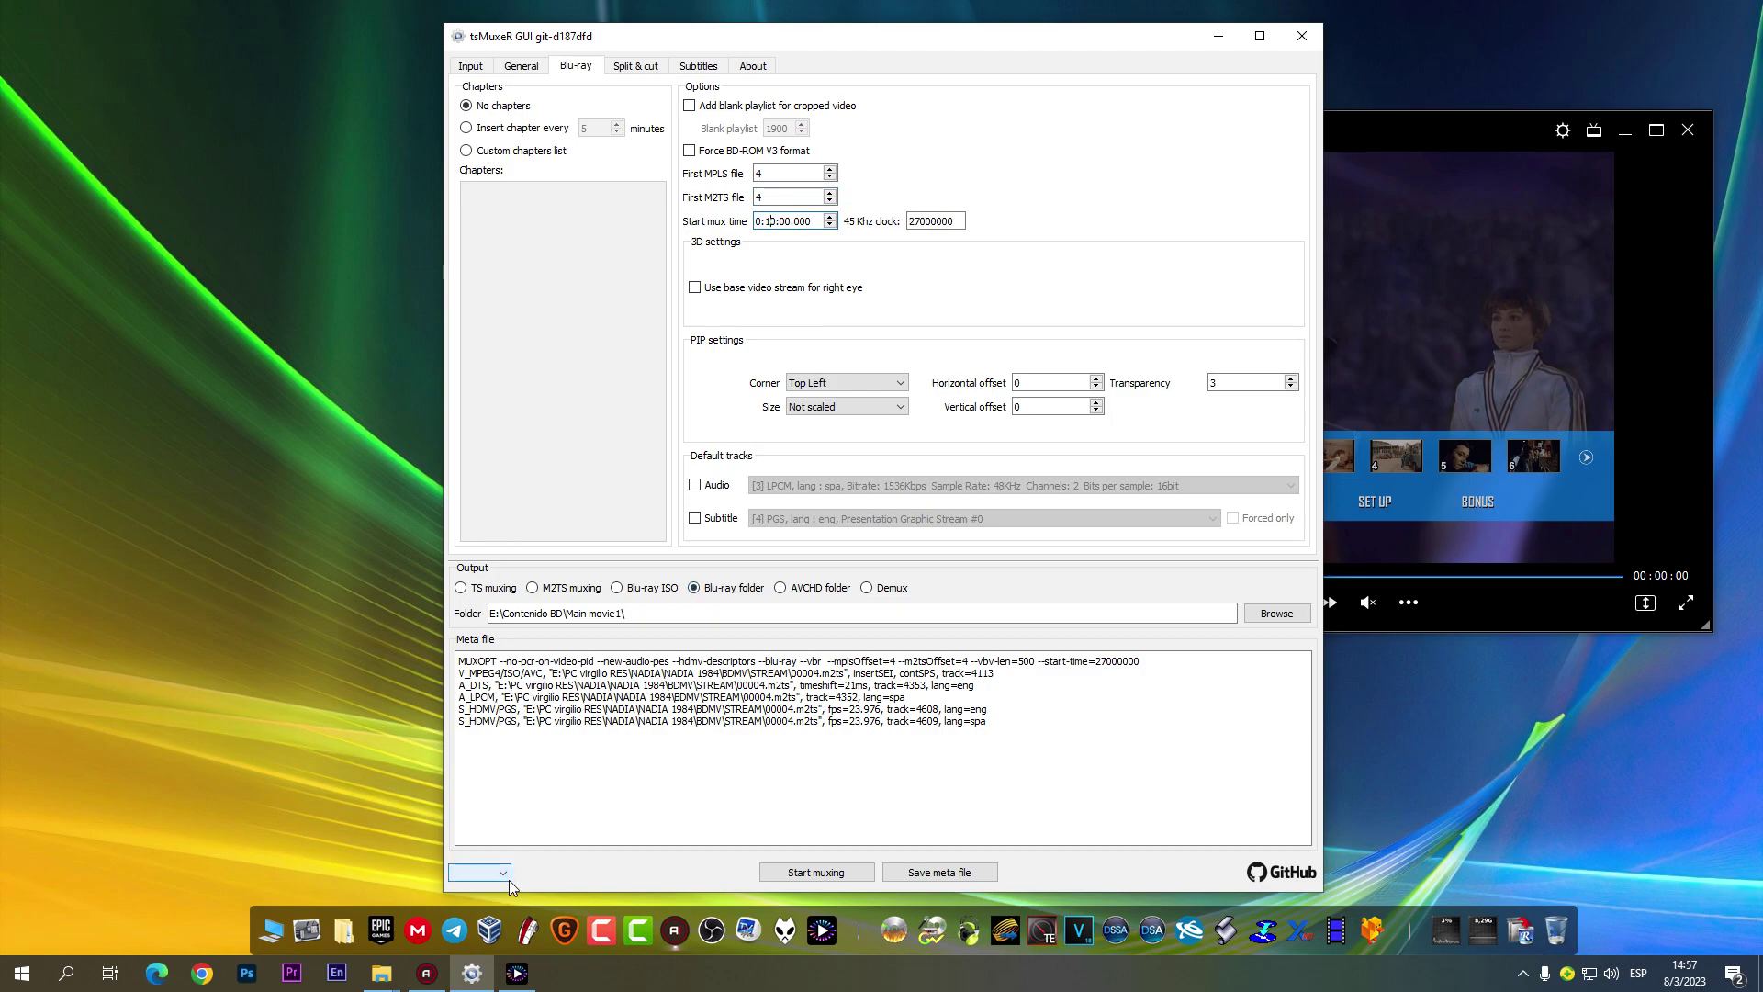
Step: Launch BDedit.exe from the BD UHD folder in Programas de Edición
left_click(277, 922)
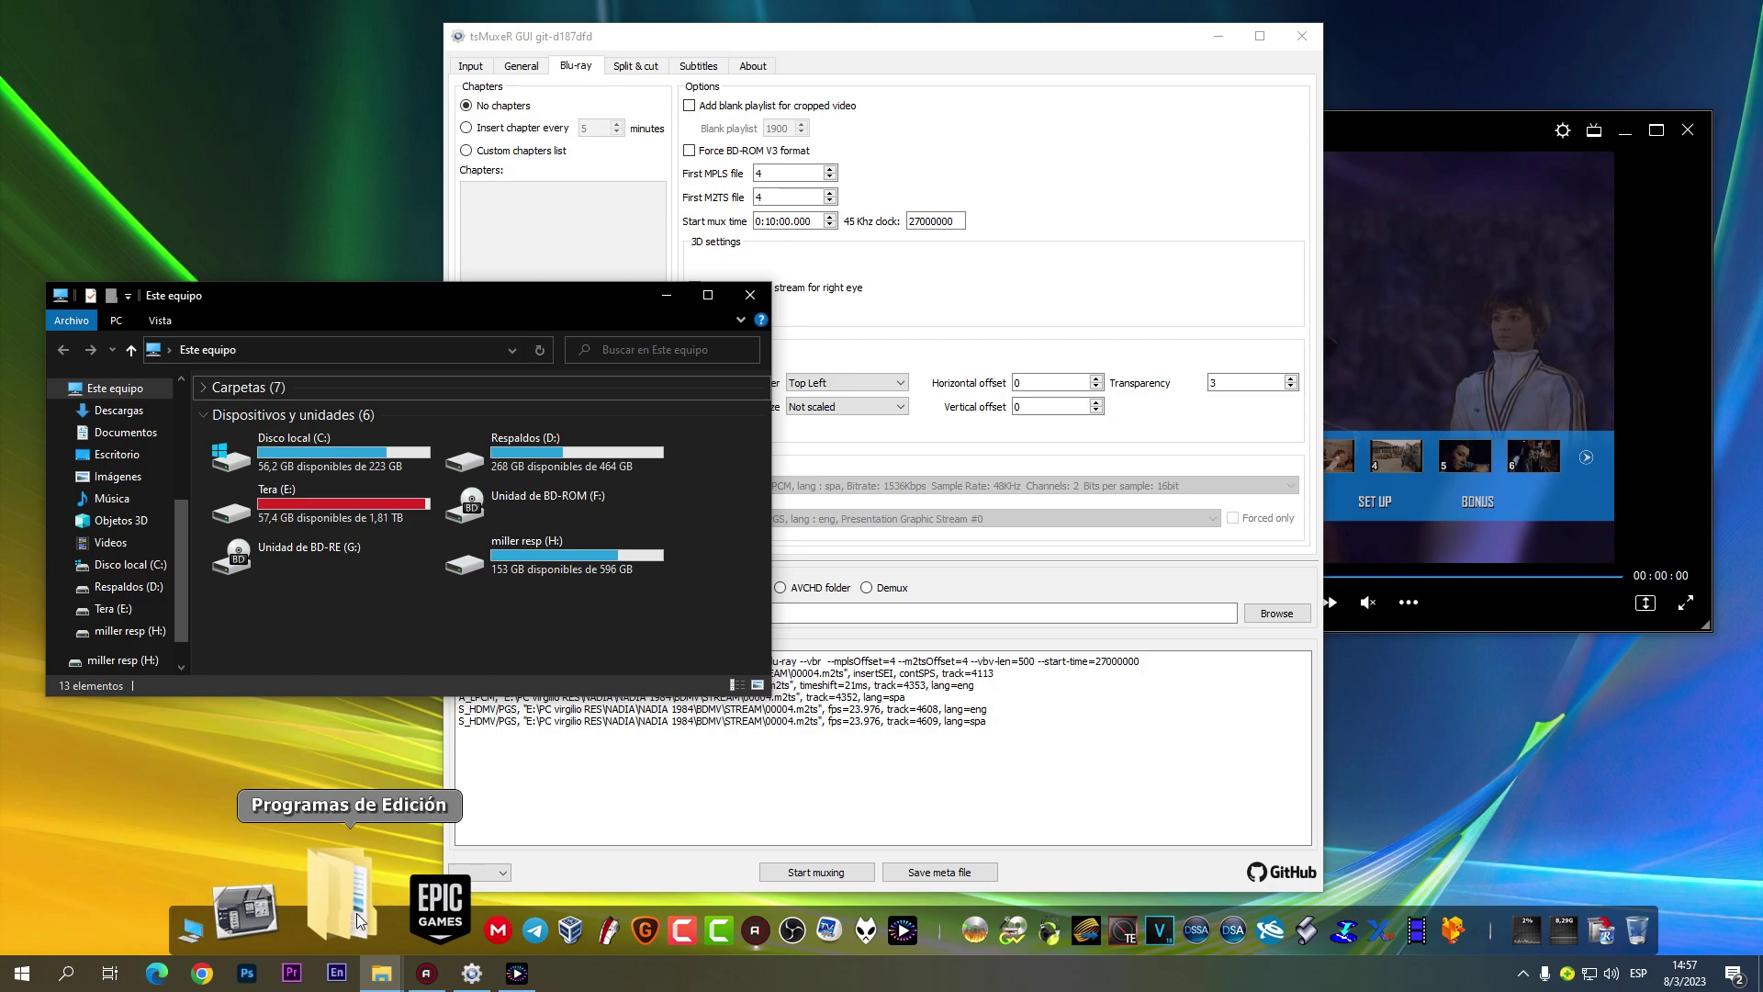
left_click(345, 920)
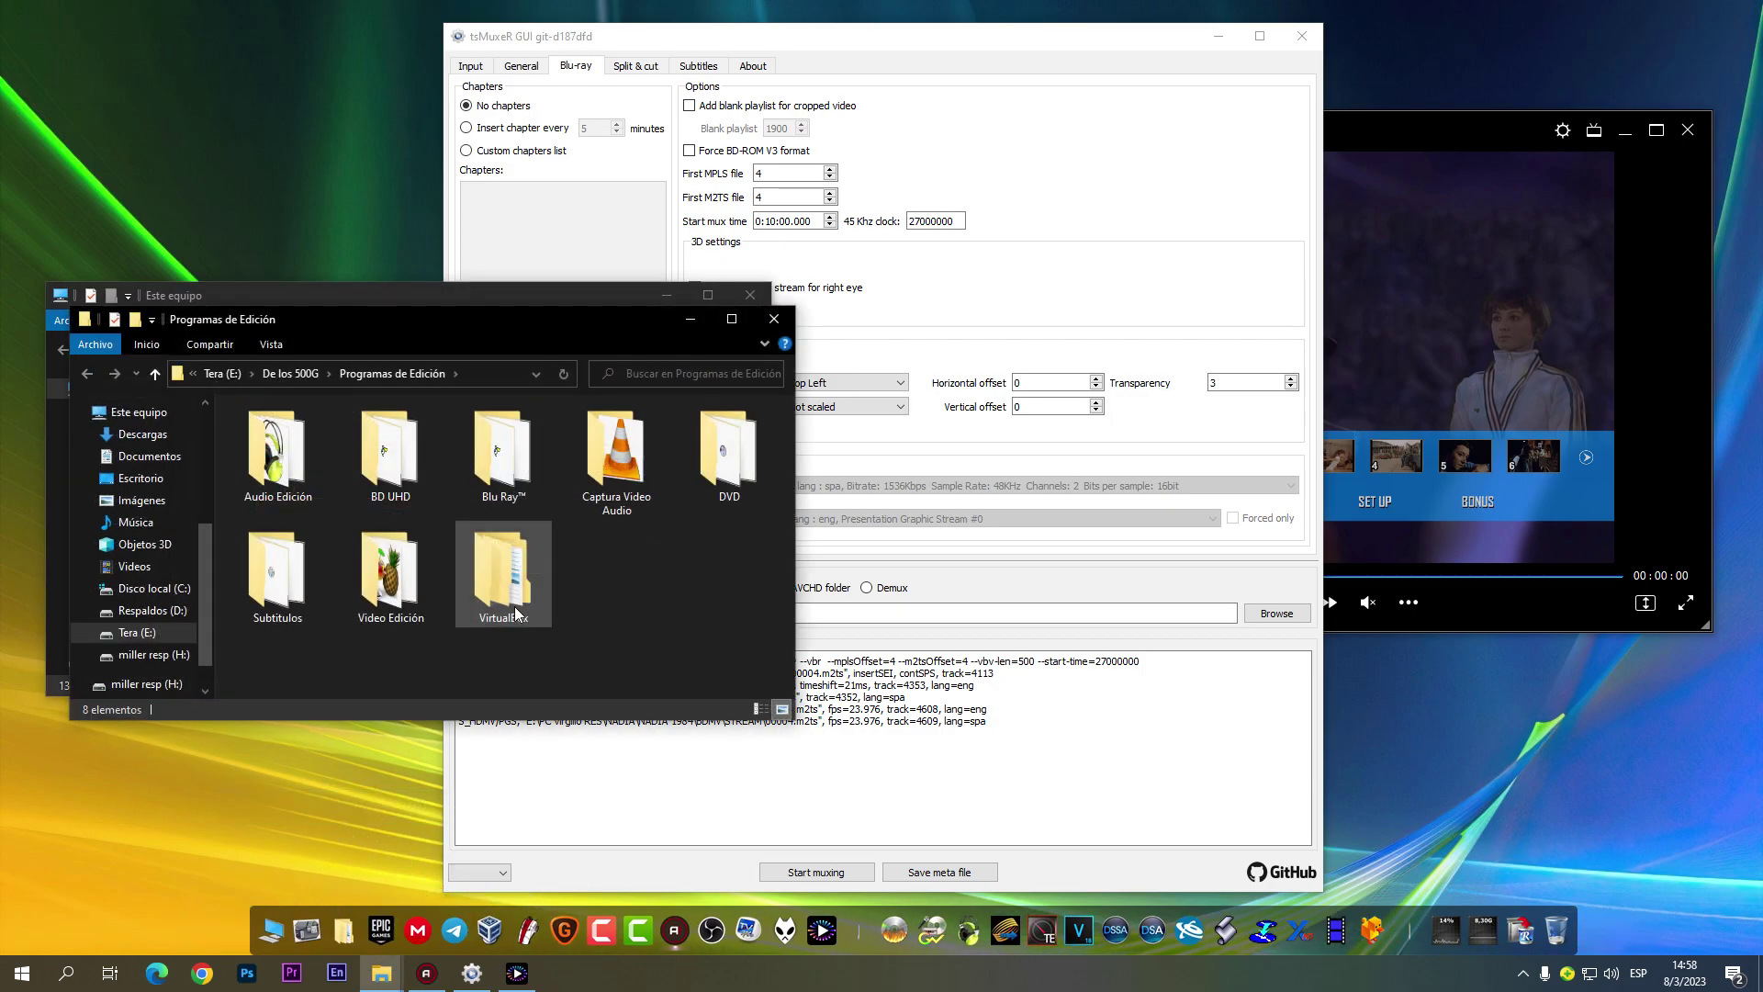
double_click(391, 454)
double_click(423, 595)
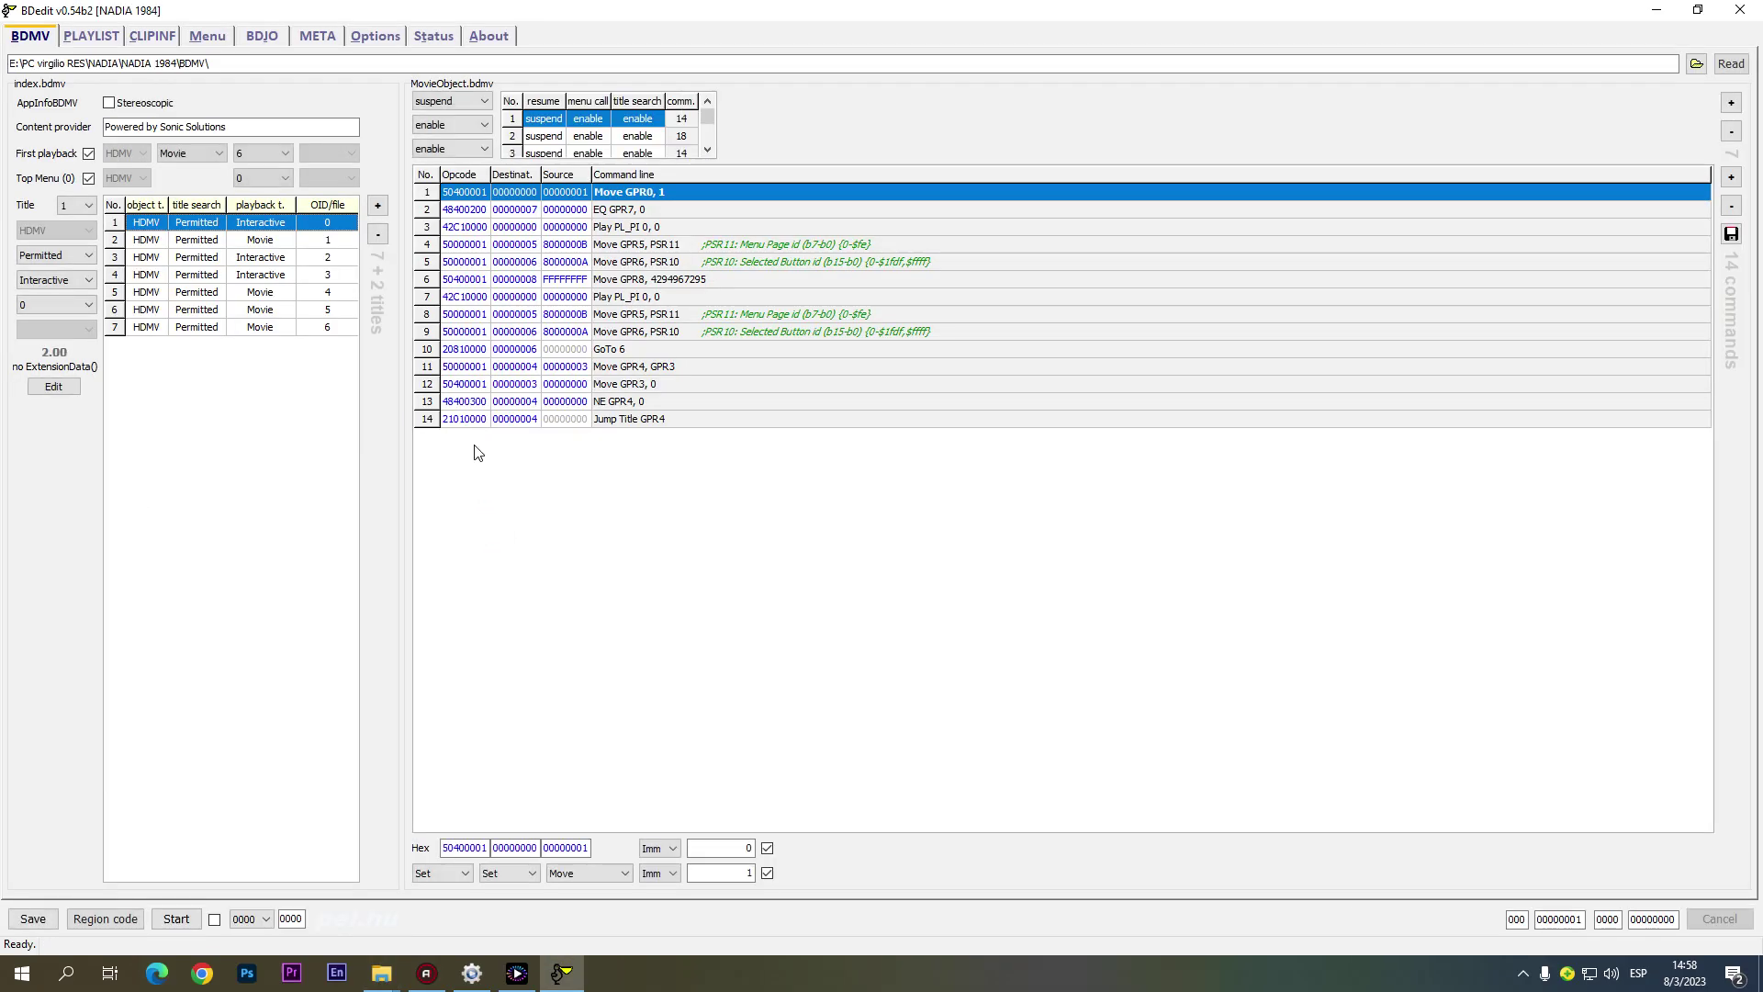
Step: Check the playlist timing and the stream order and presentation times of clip 00004, and close BDedit
left_click(90, 36)
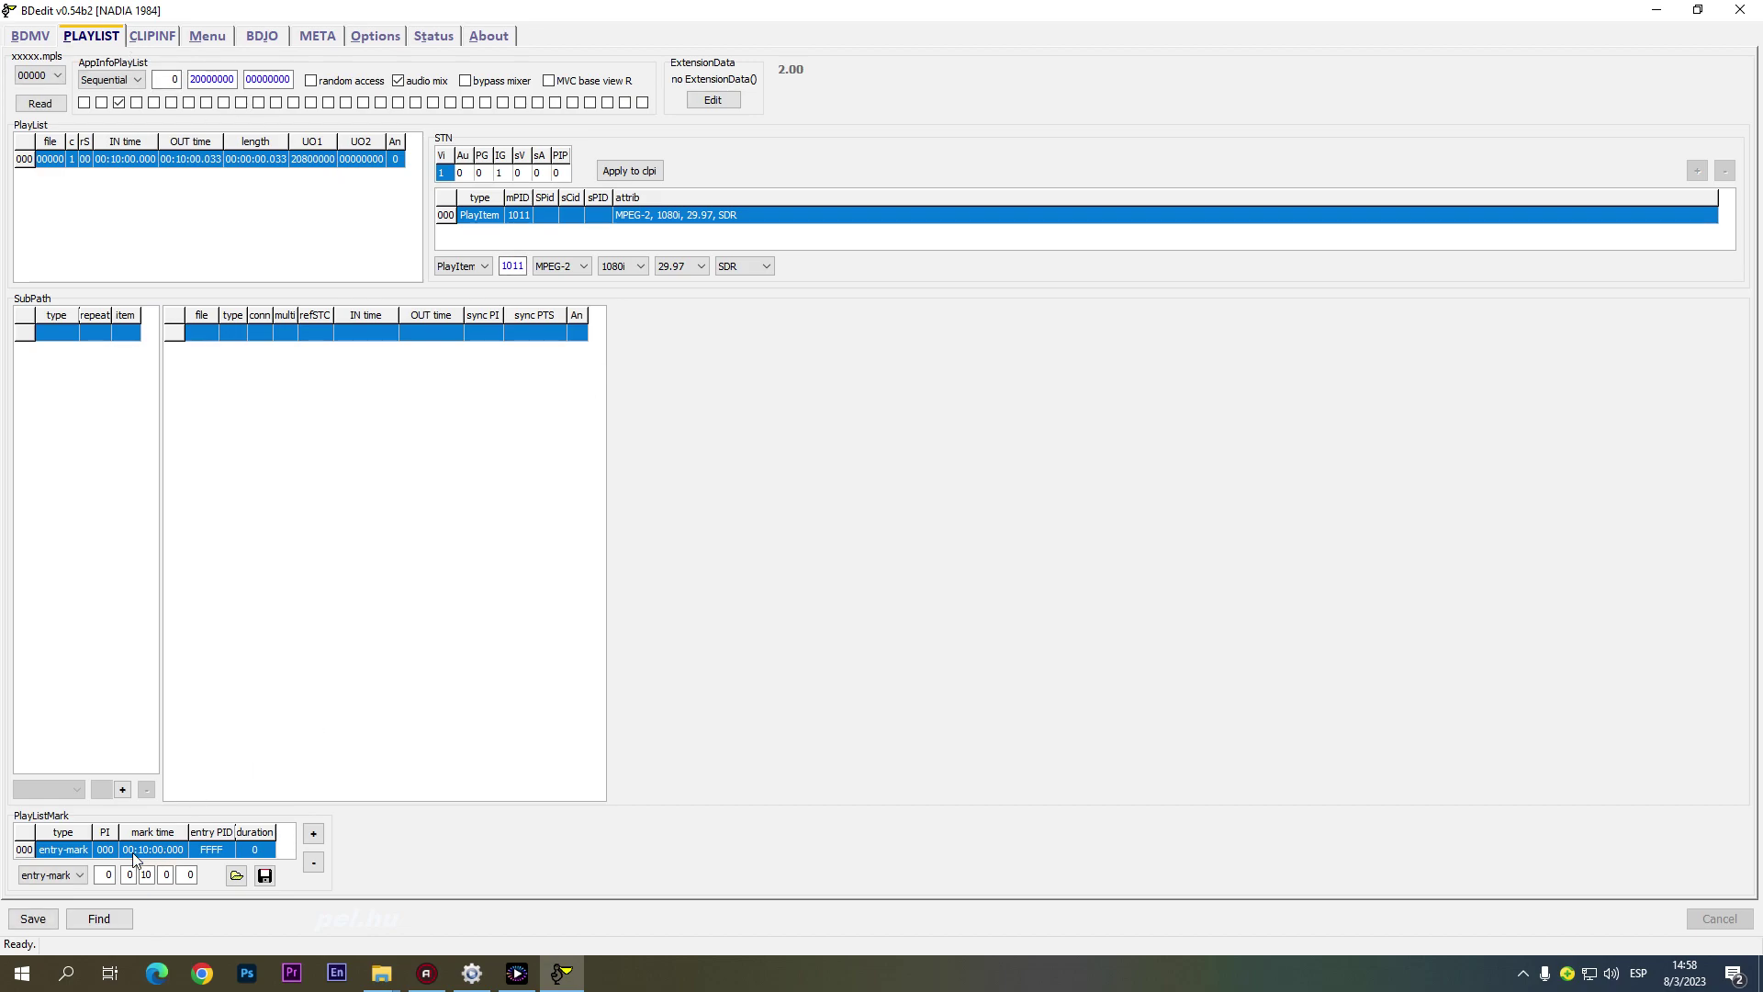
left_click(152, 37)
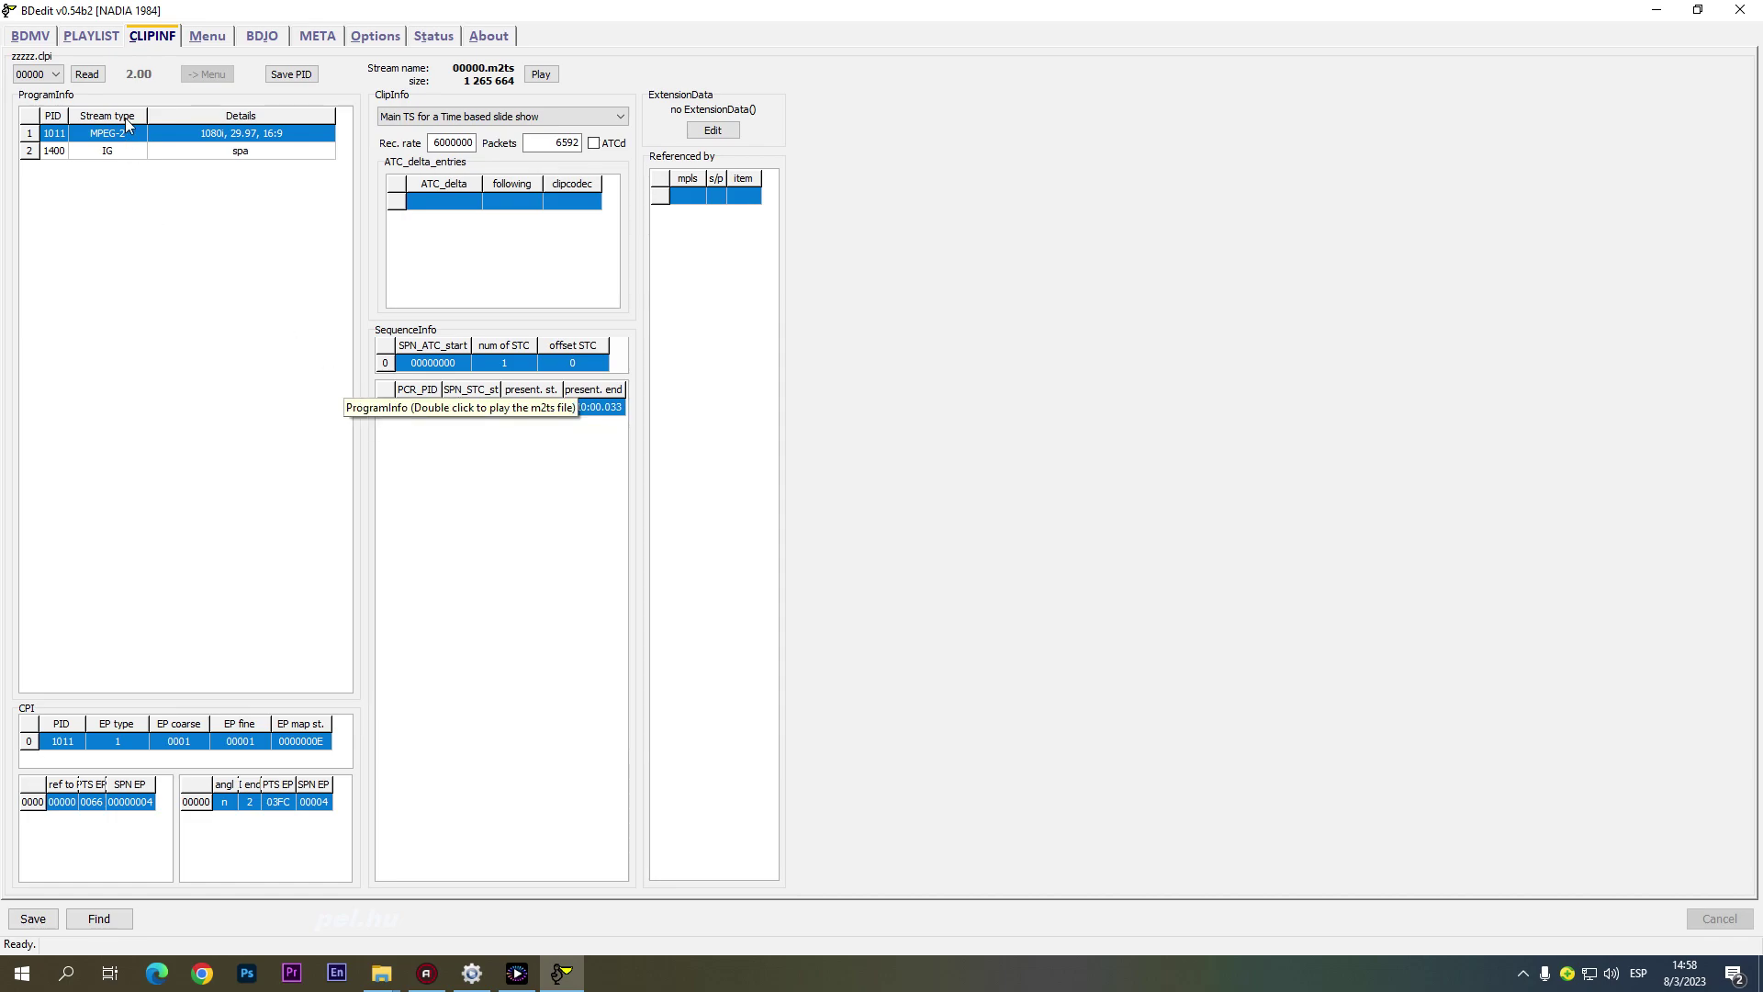
left_click(58, 75)
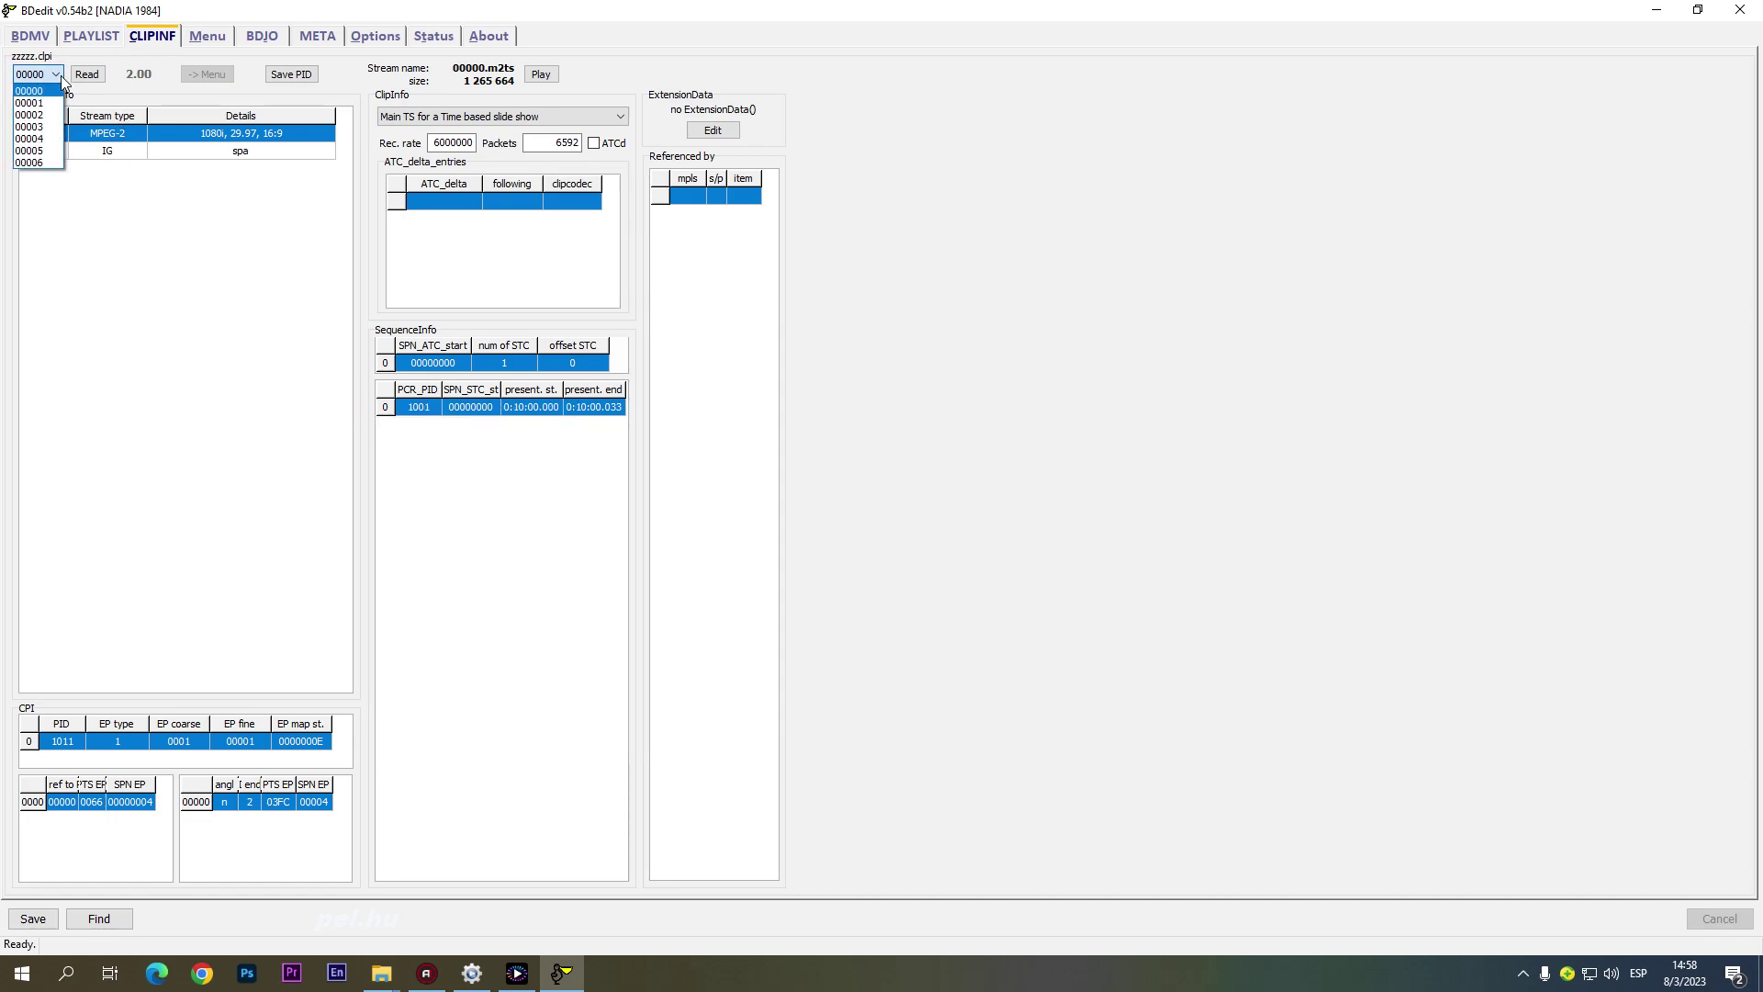
left_click(30, 139)
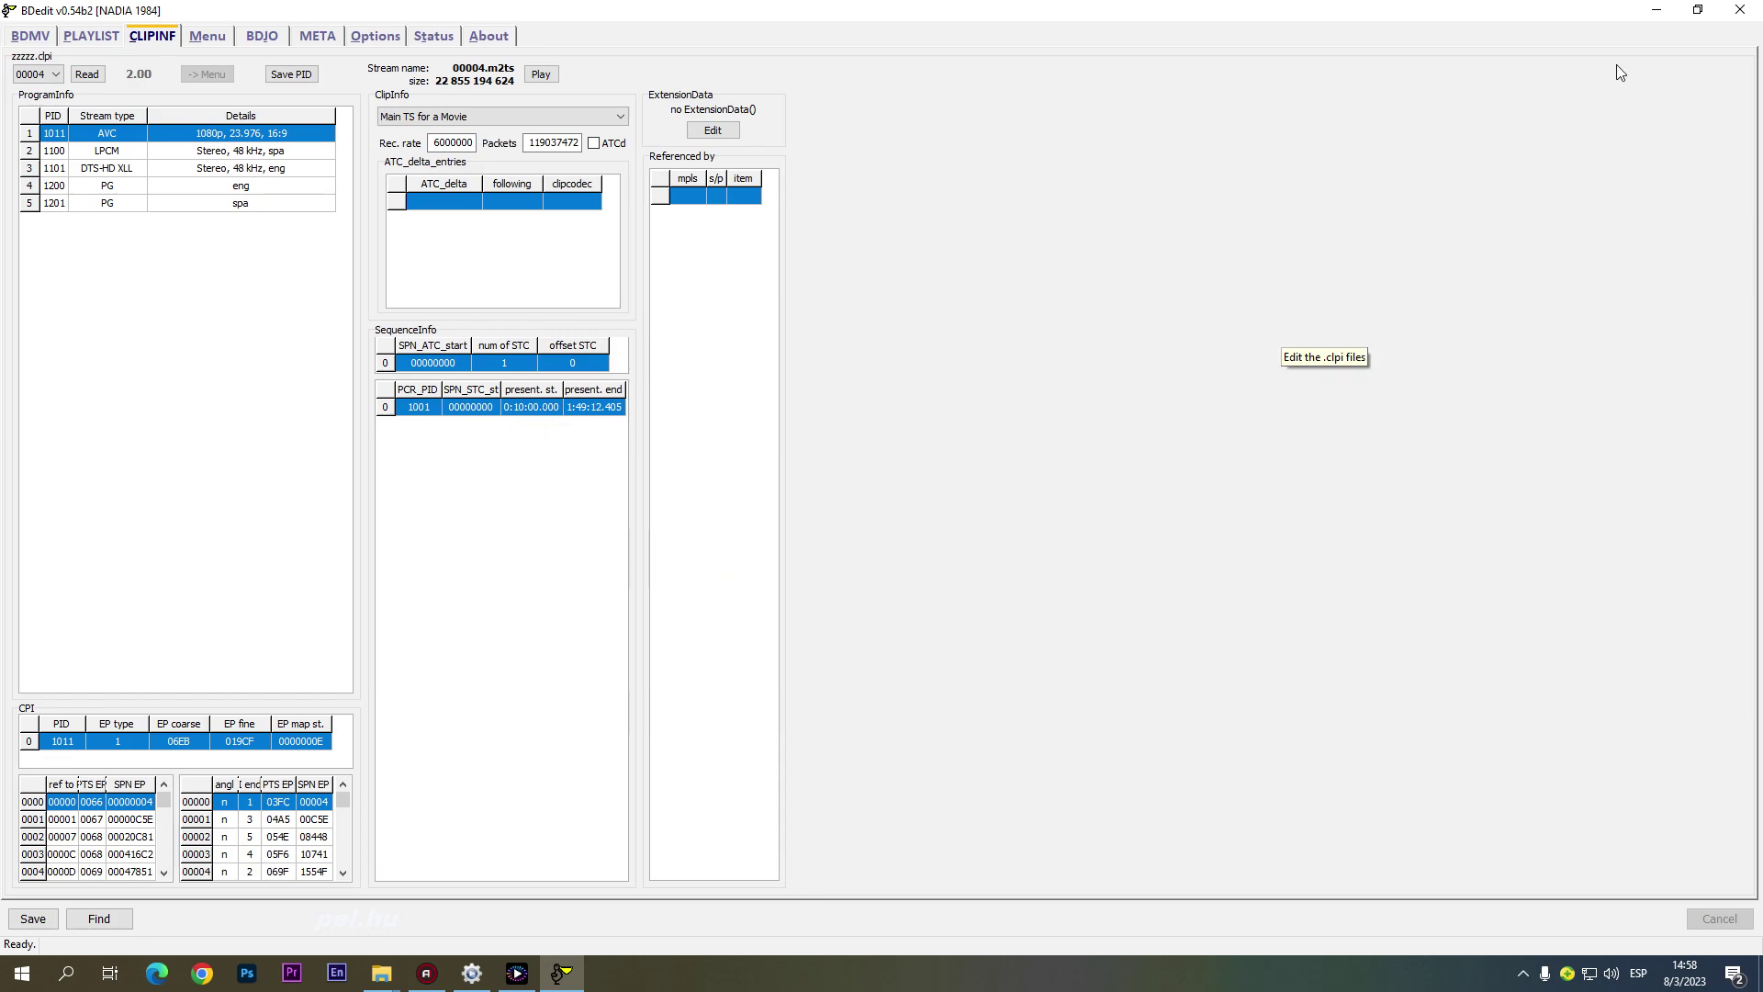
left_click(1740, 10)
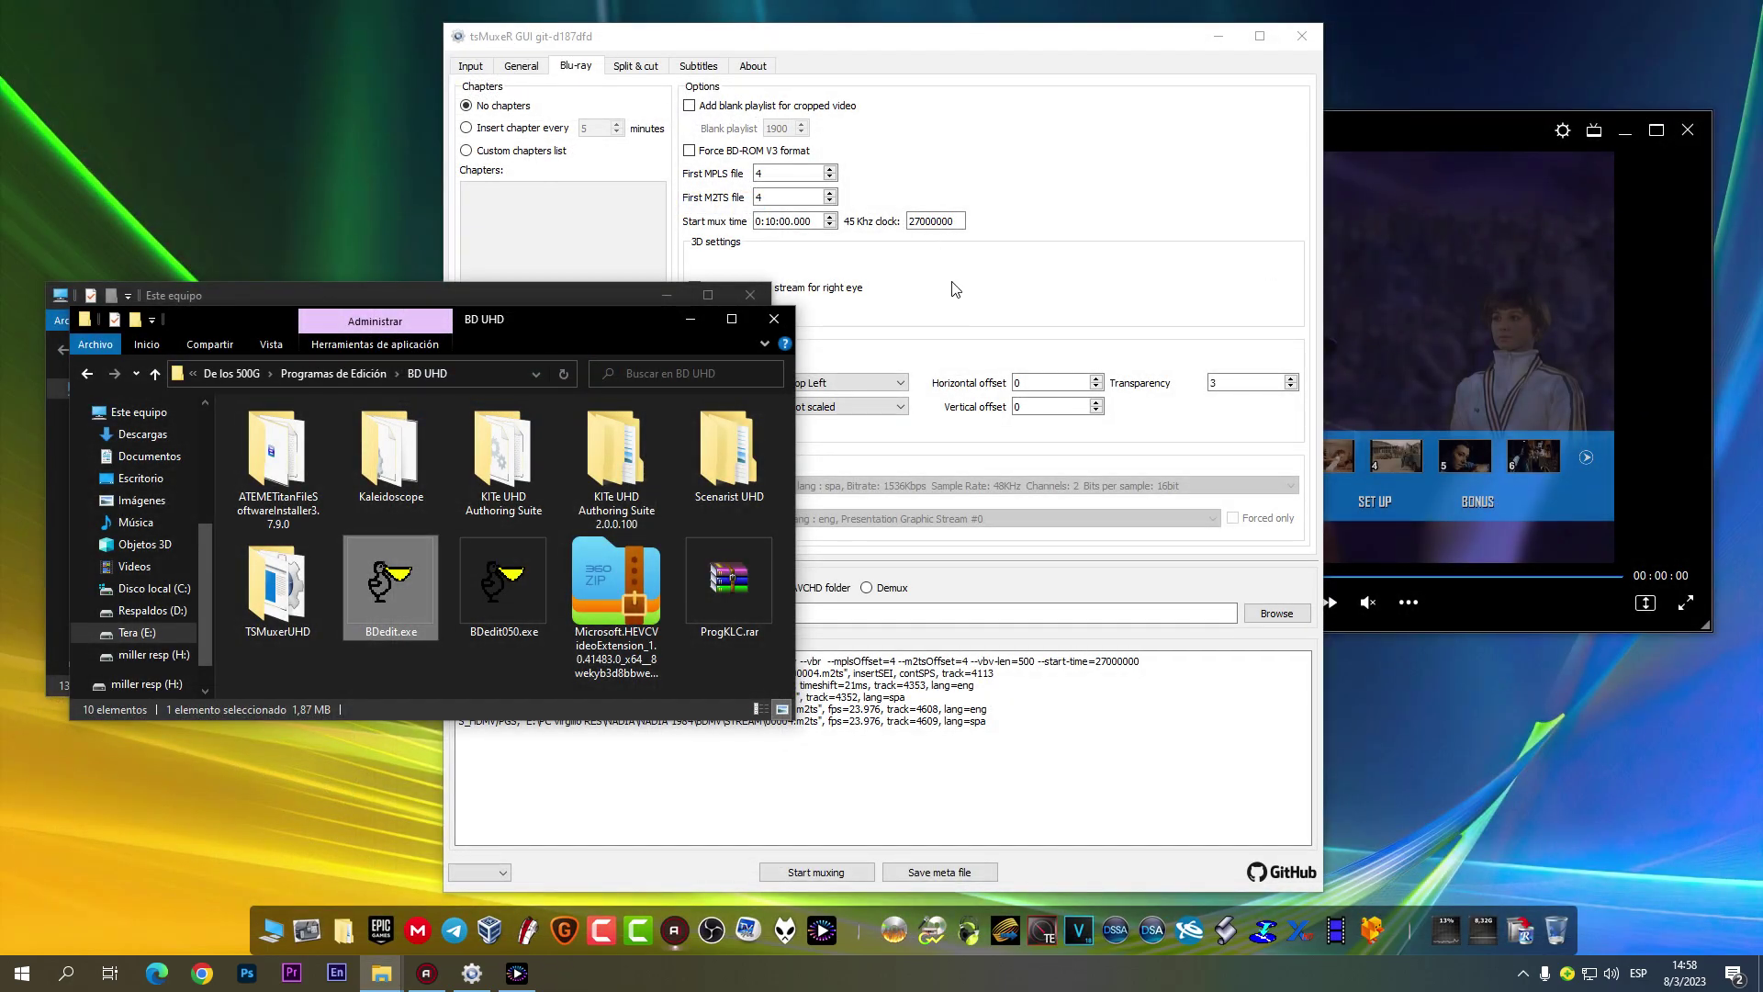
Step: Close the BD UHD and Este equipo folder windows
left_click(778, 226)
left_click_drag(615, 316, 502, 415)
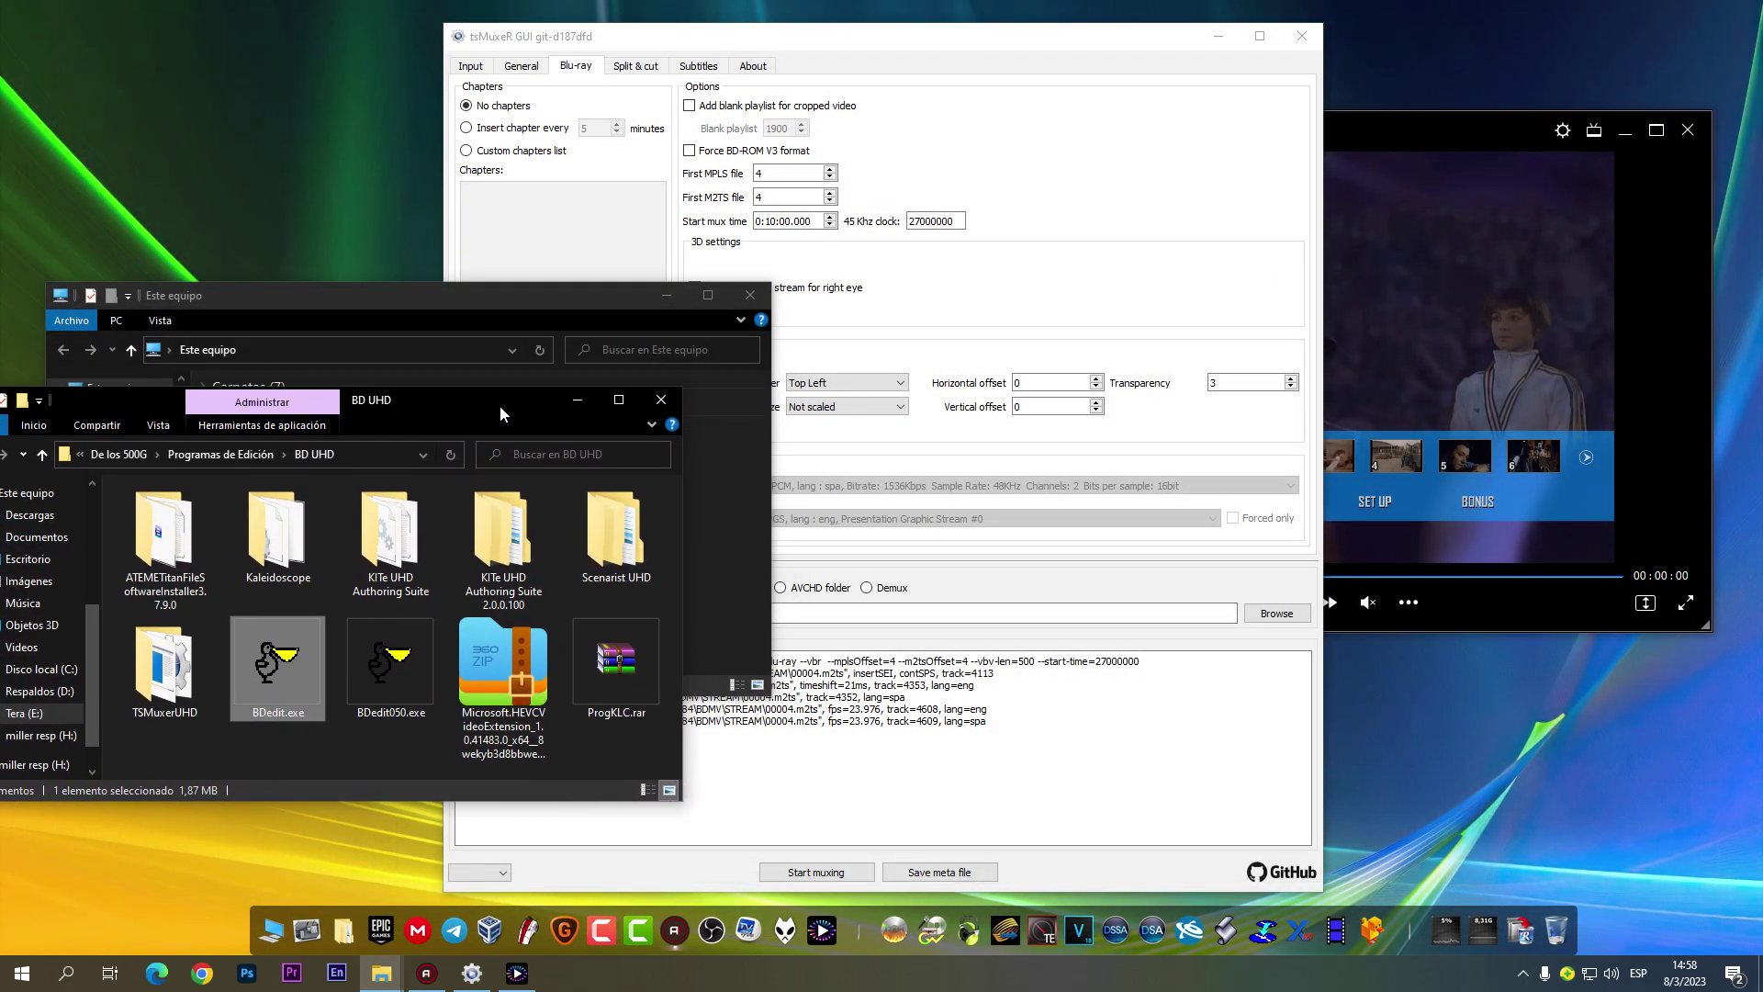
left_click(661, 400)
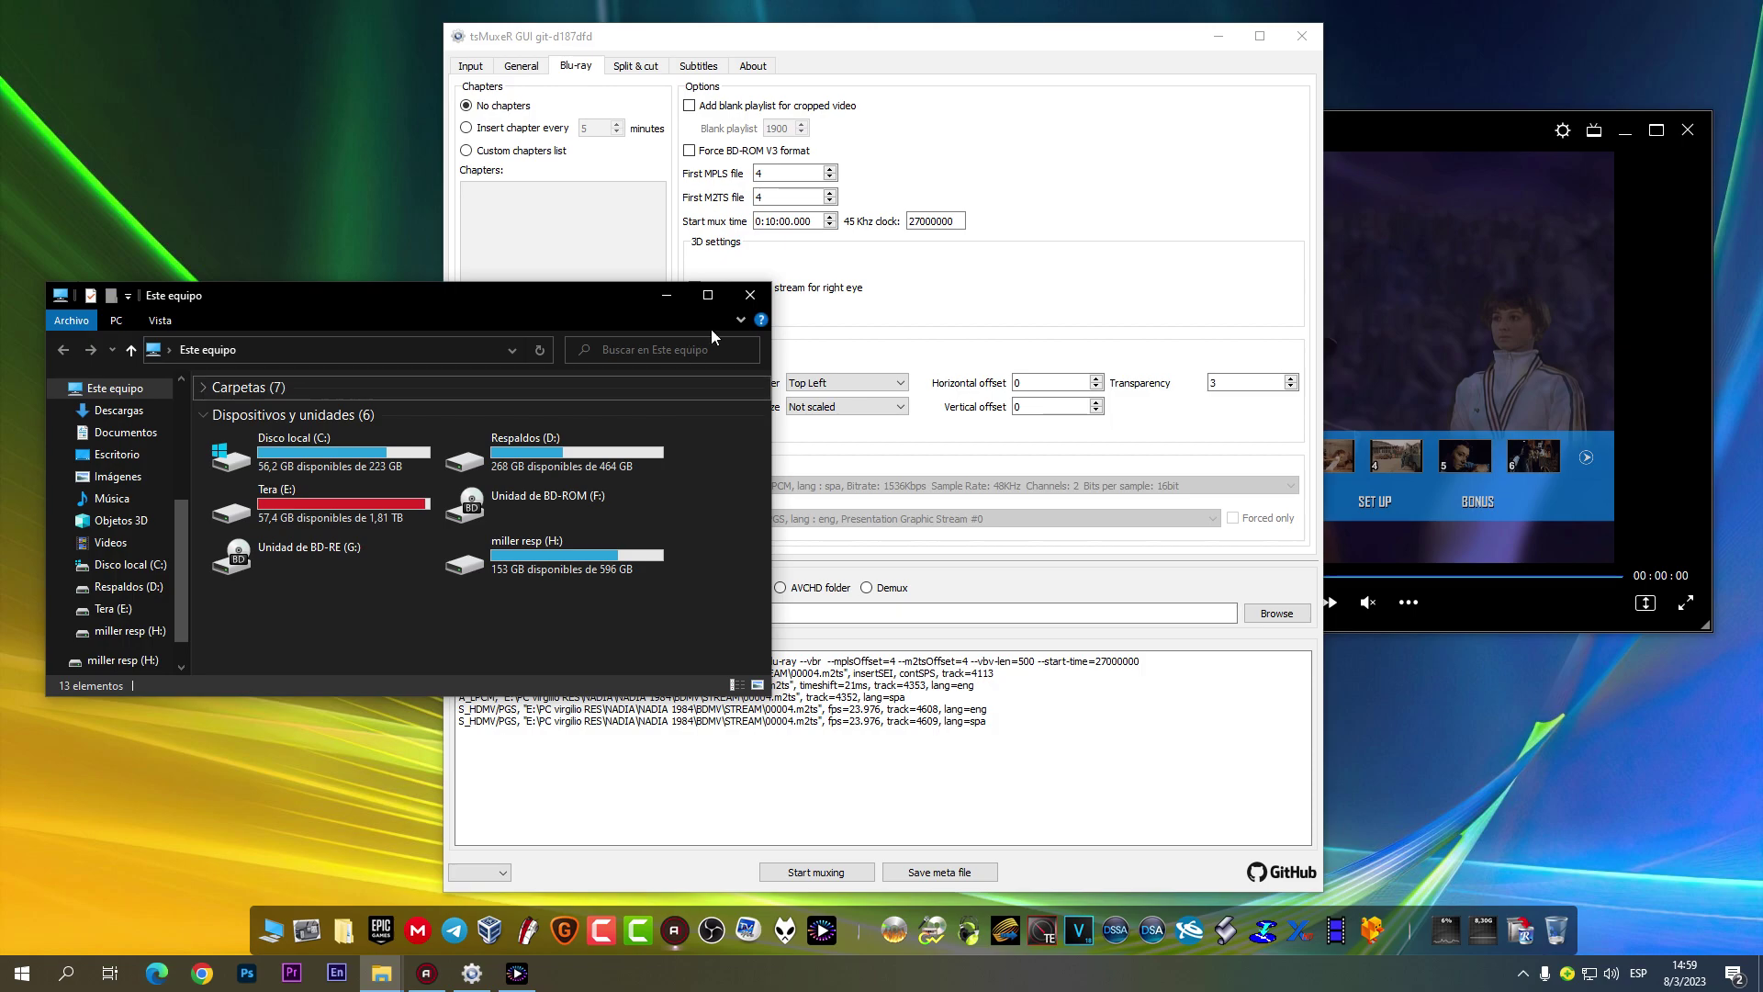
left_click(748, 296)
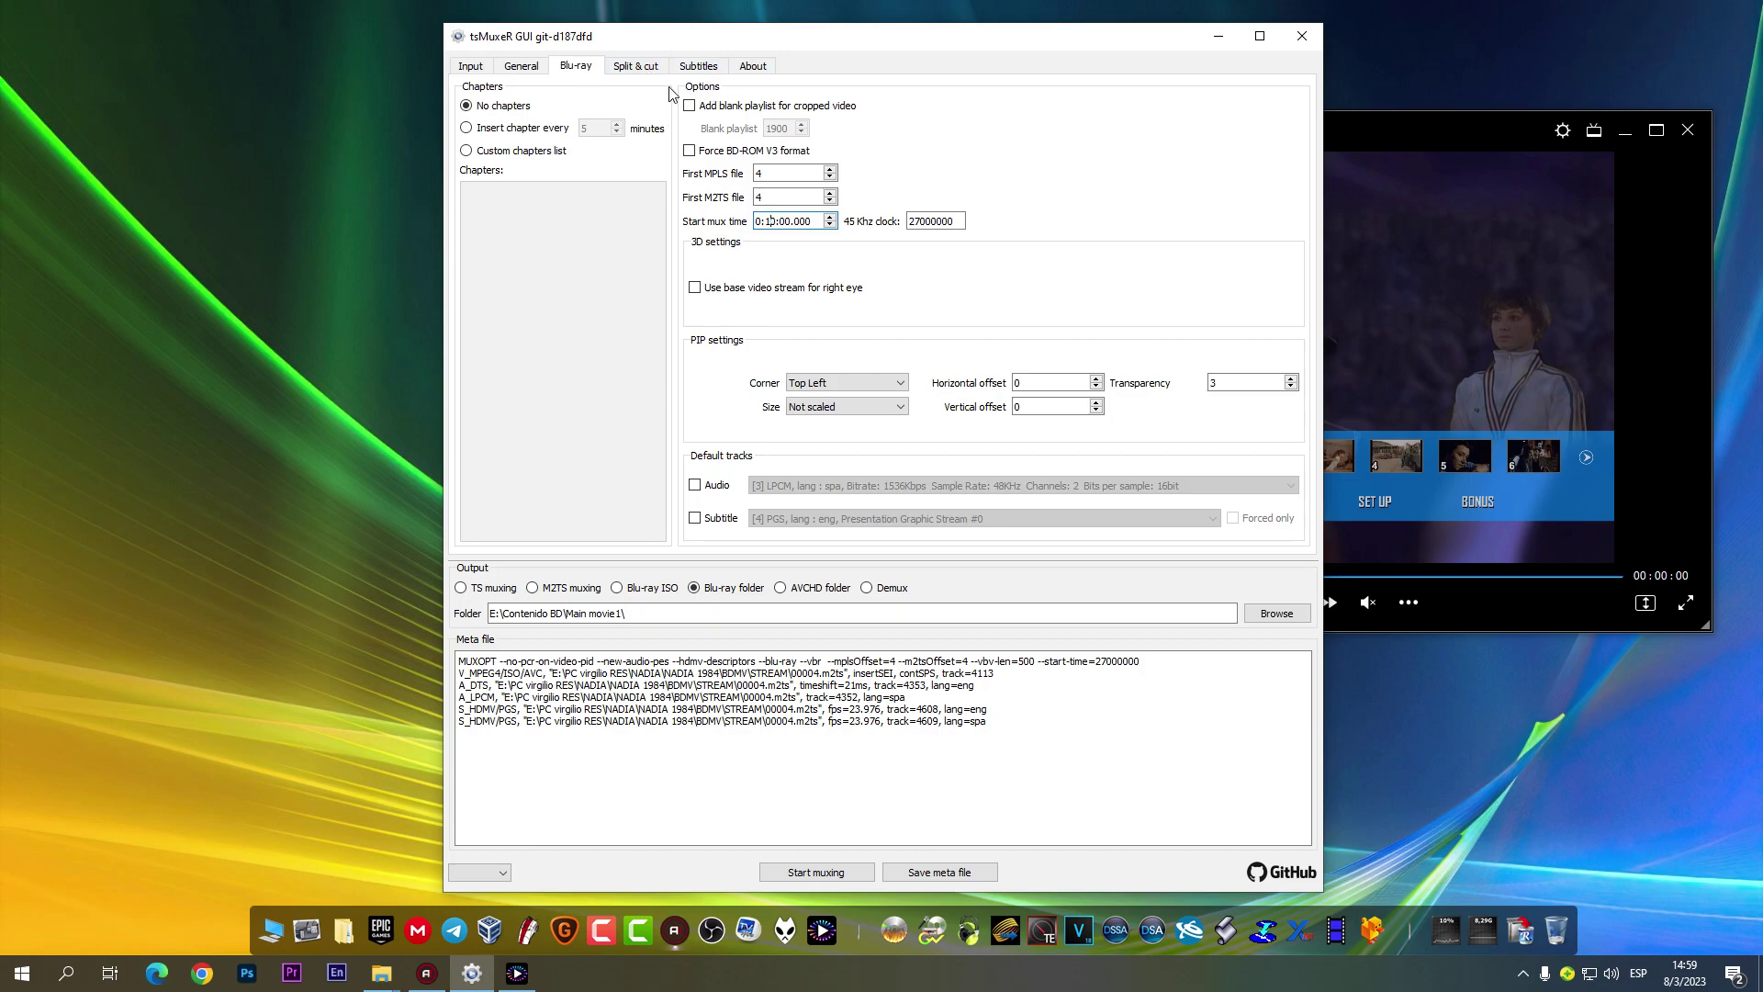
Step: Review the remaining settings pages and the track list, start muxing to the Blu-ray folder, and close the video player
left_click(643, 68)
left_click(690, 67)
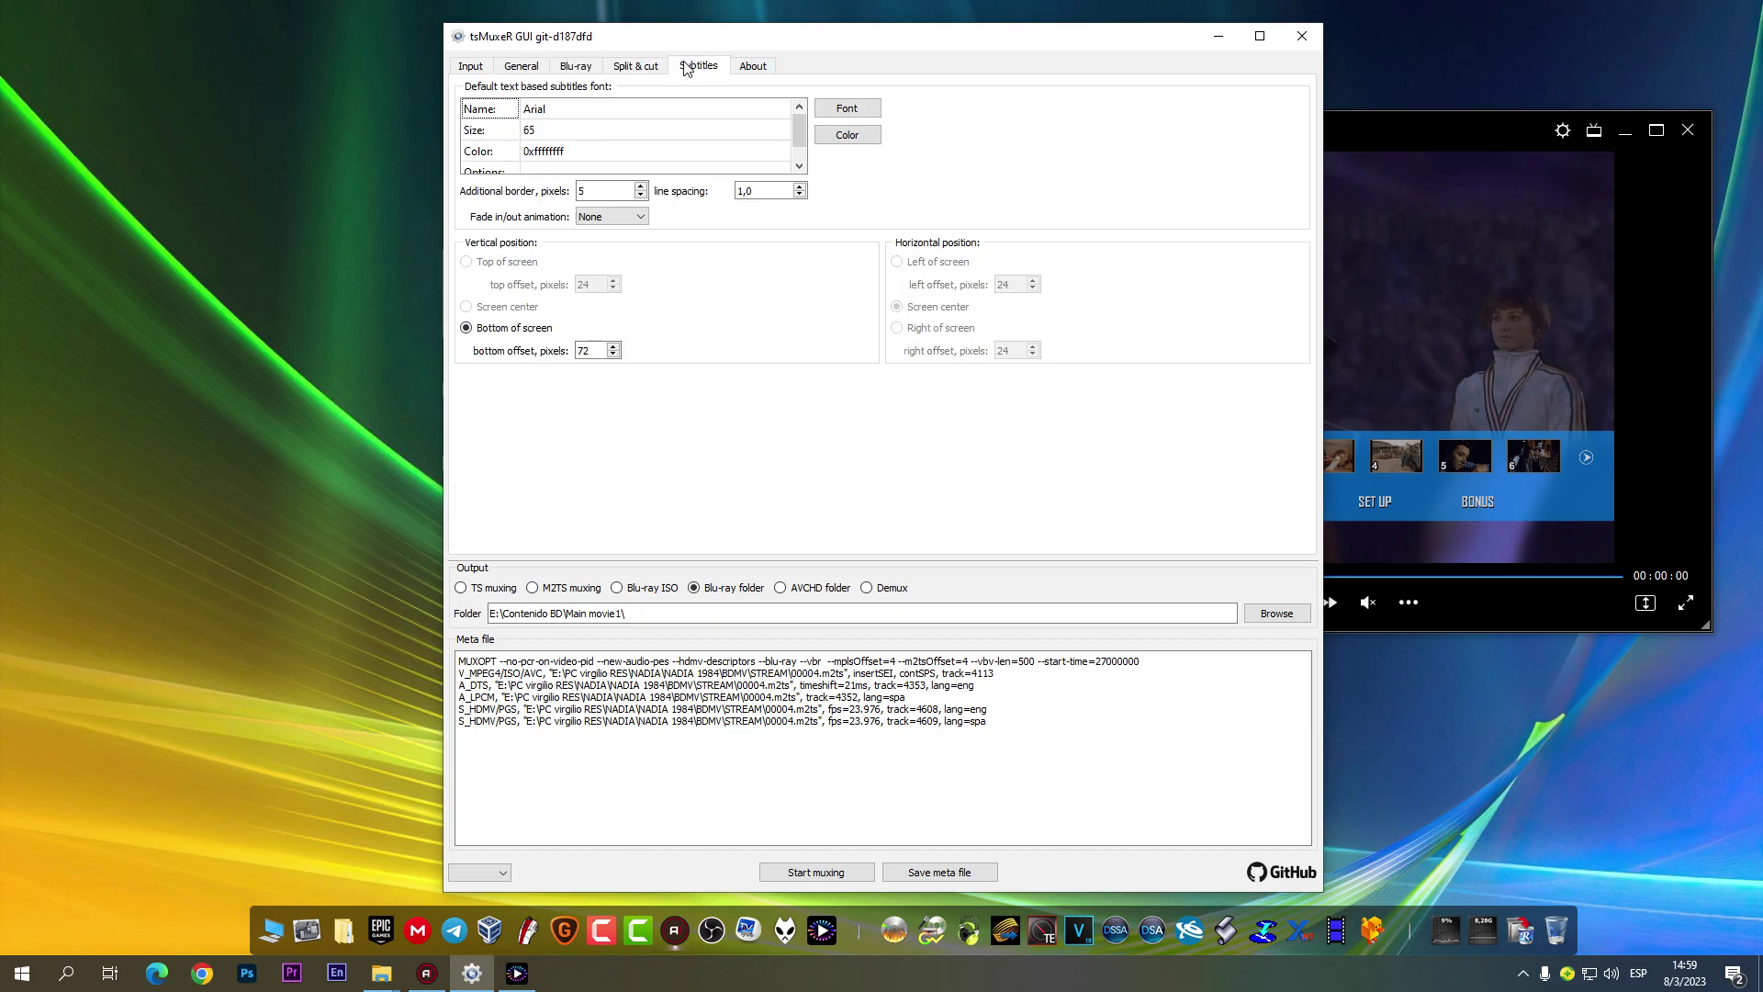
left_click(766, 70)
left_click(478, 68)
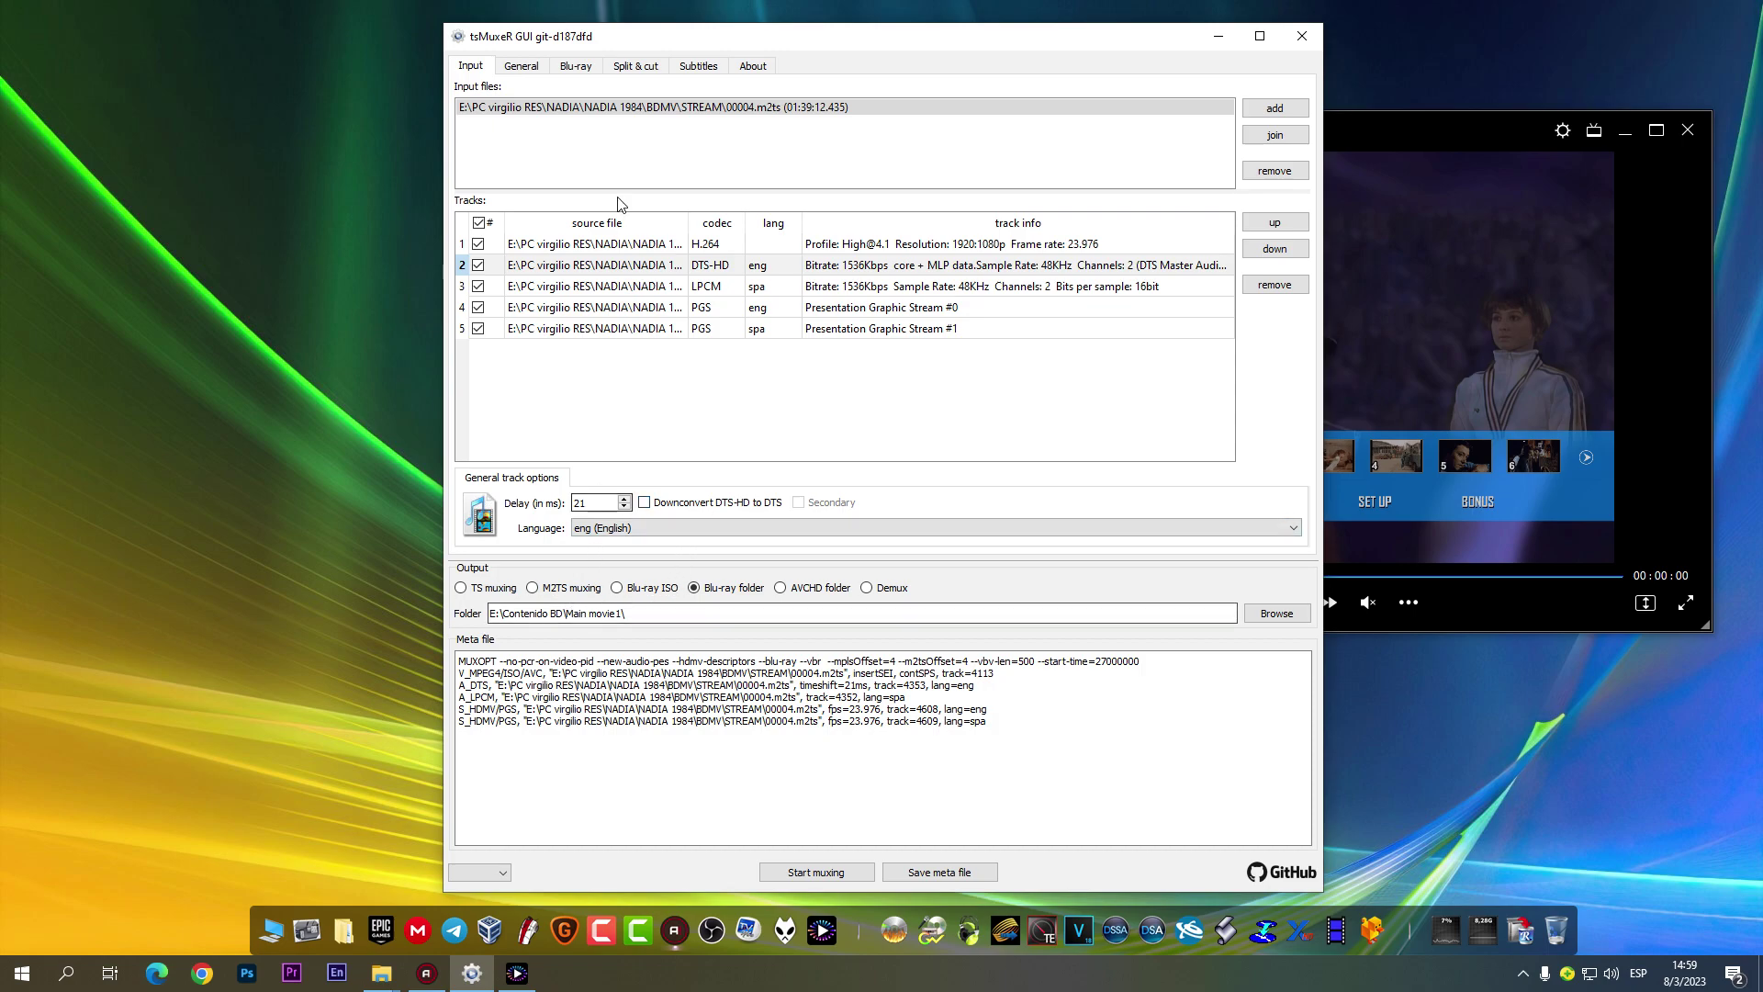
left_click(791, 873)
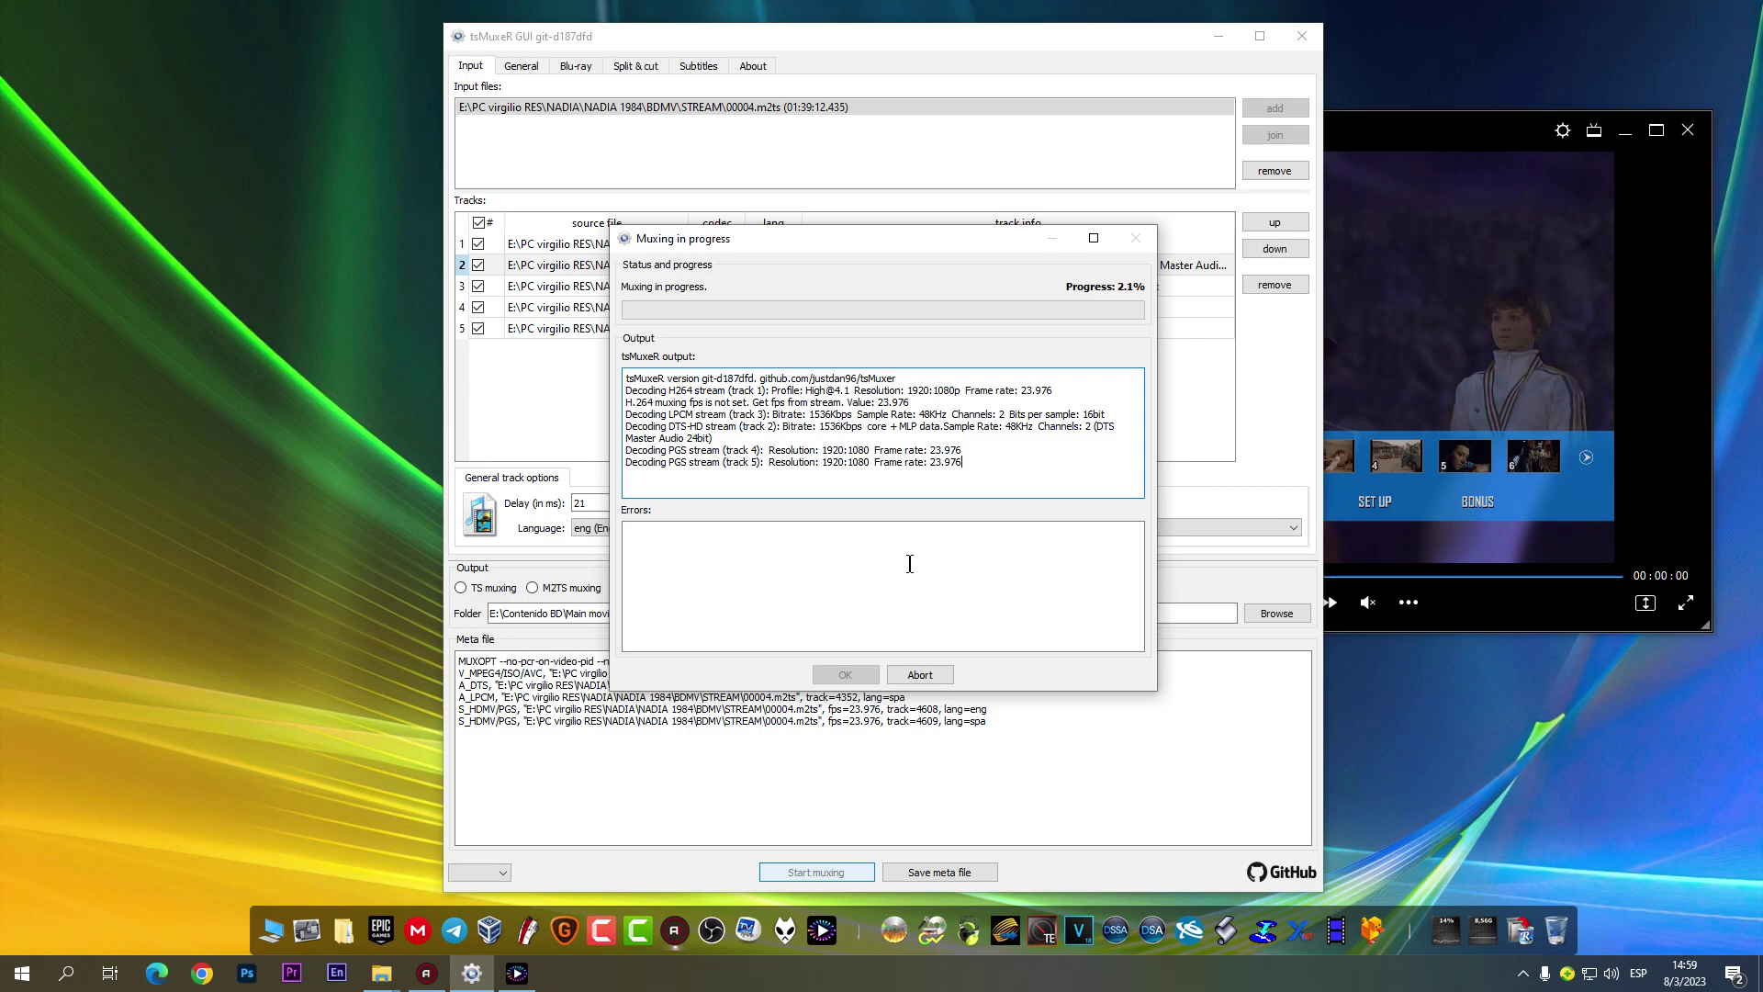
left_click(1687, 129)
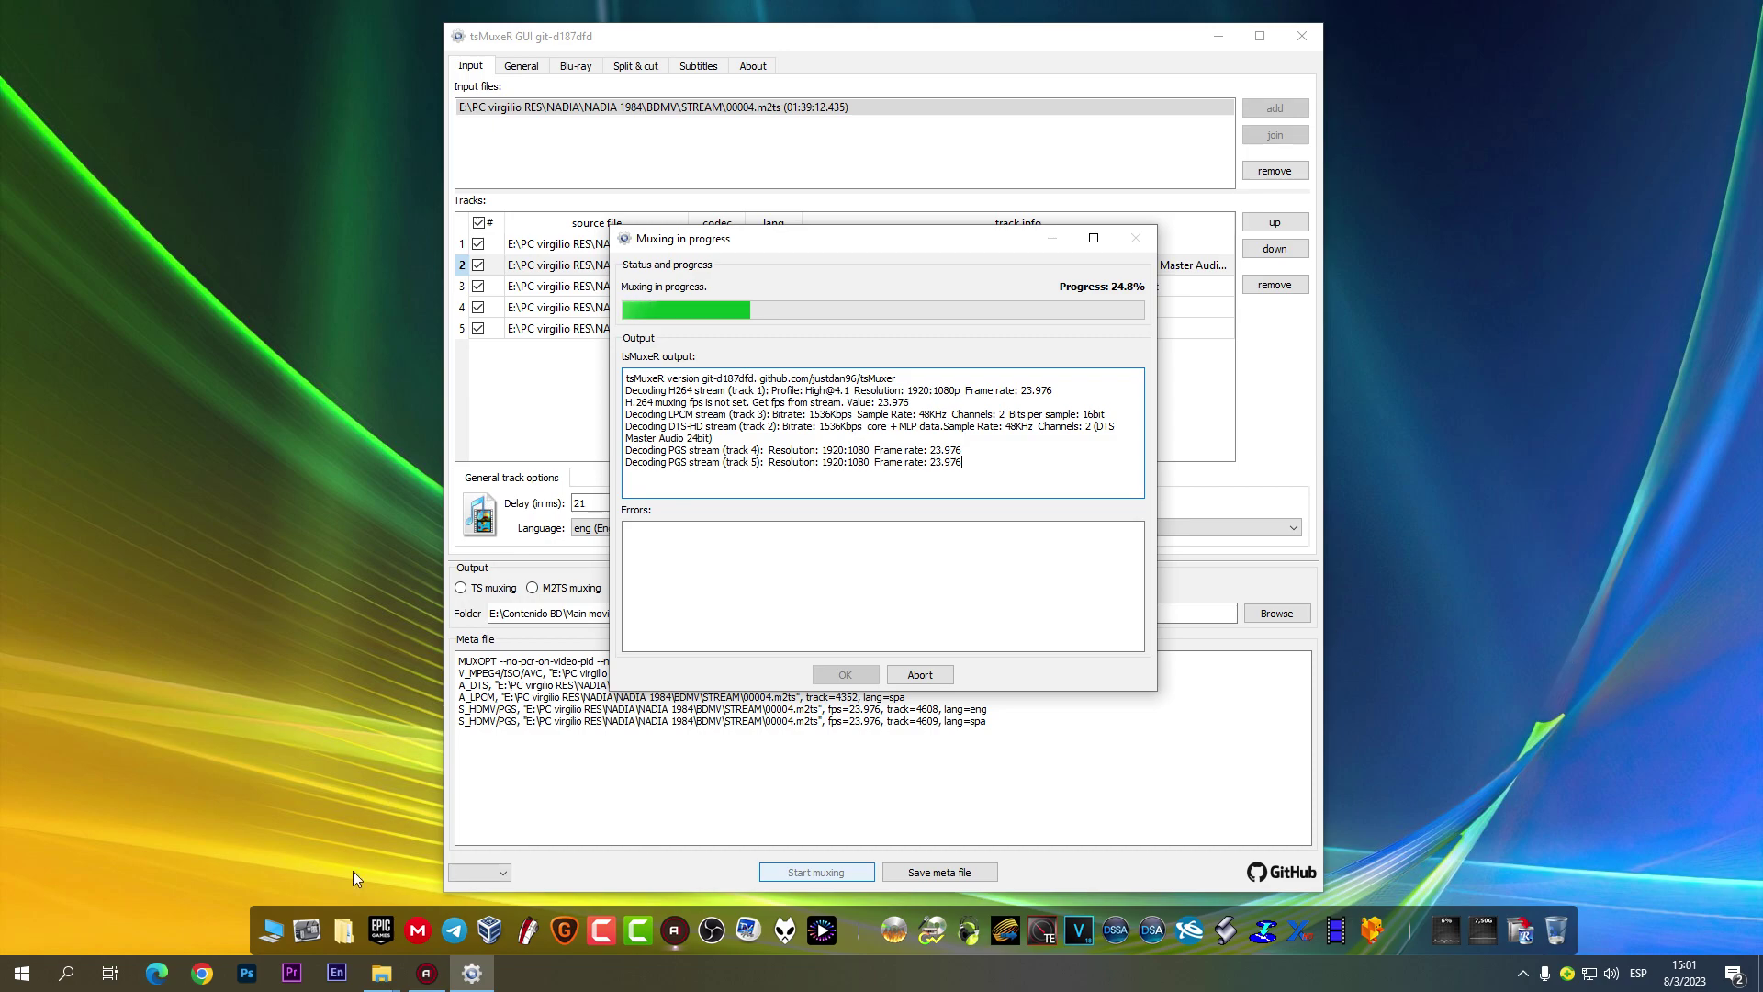
Step: Open the Sony Gabita 2 folder on drive Tera (E:) in File Explorer
left_click(271, 930)
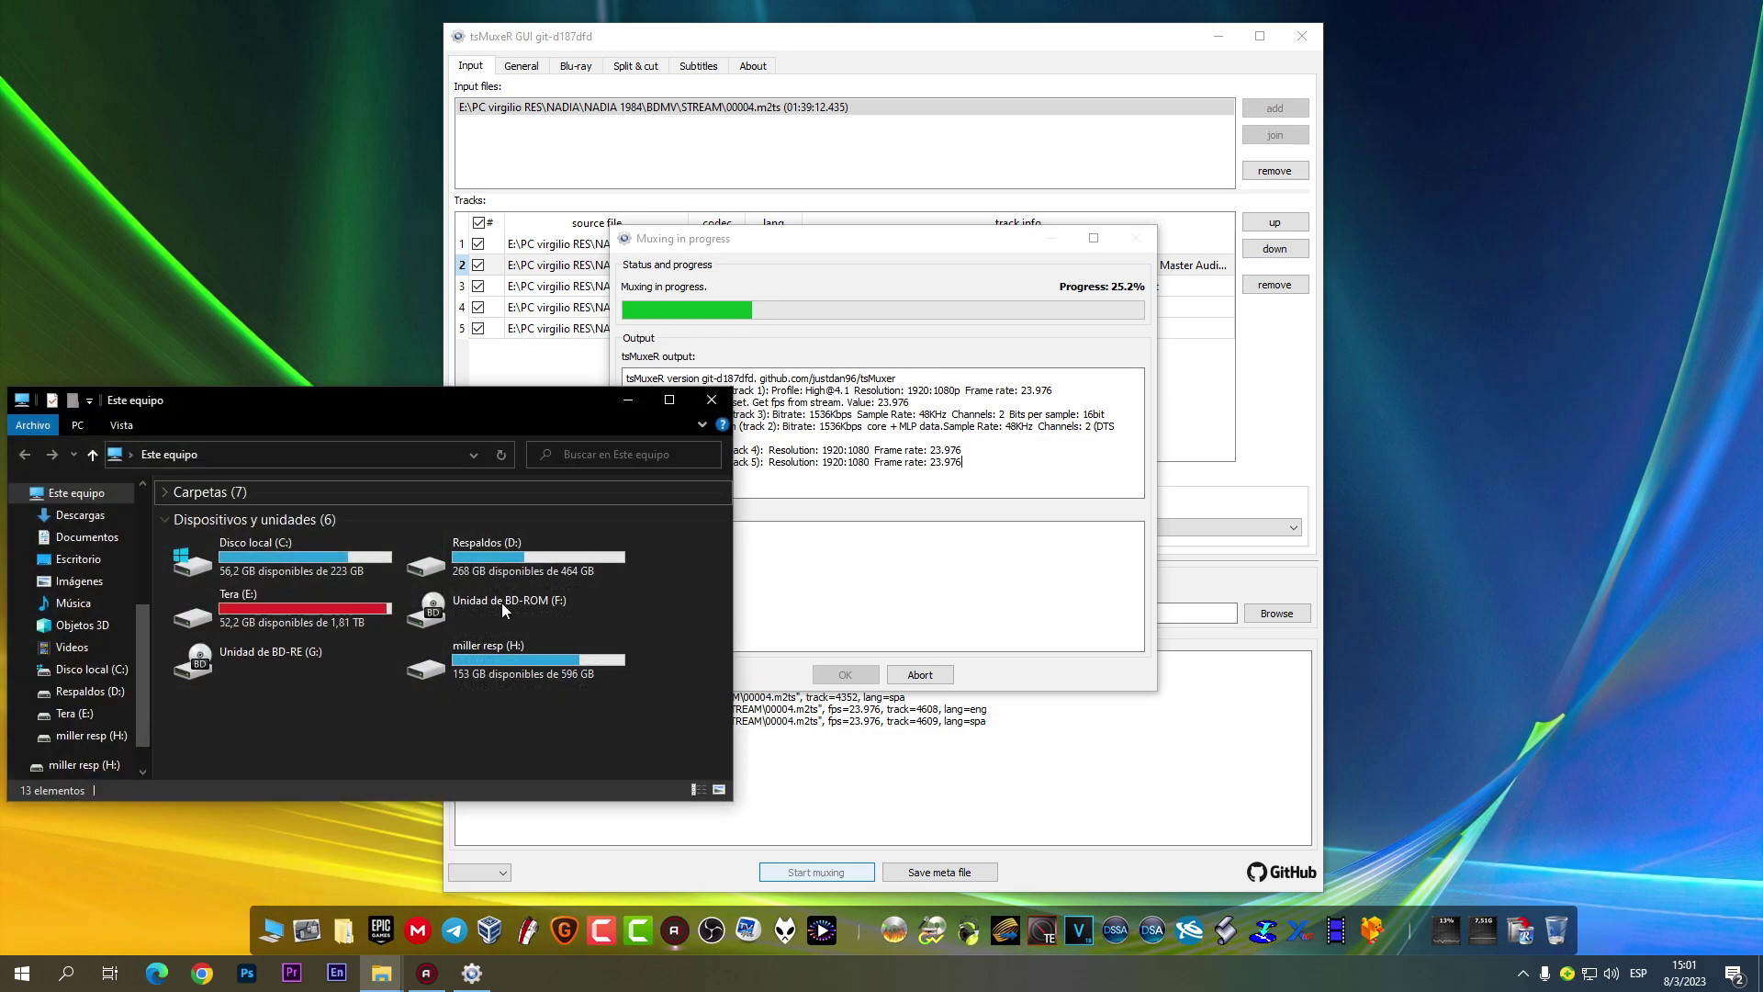
double_click(355, 606)
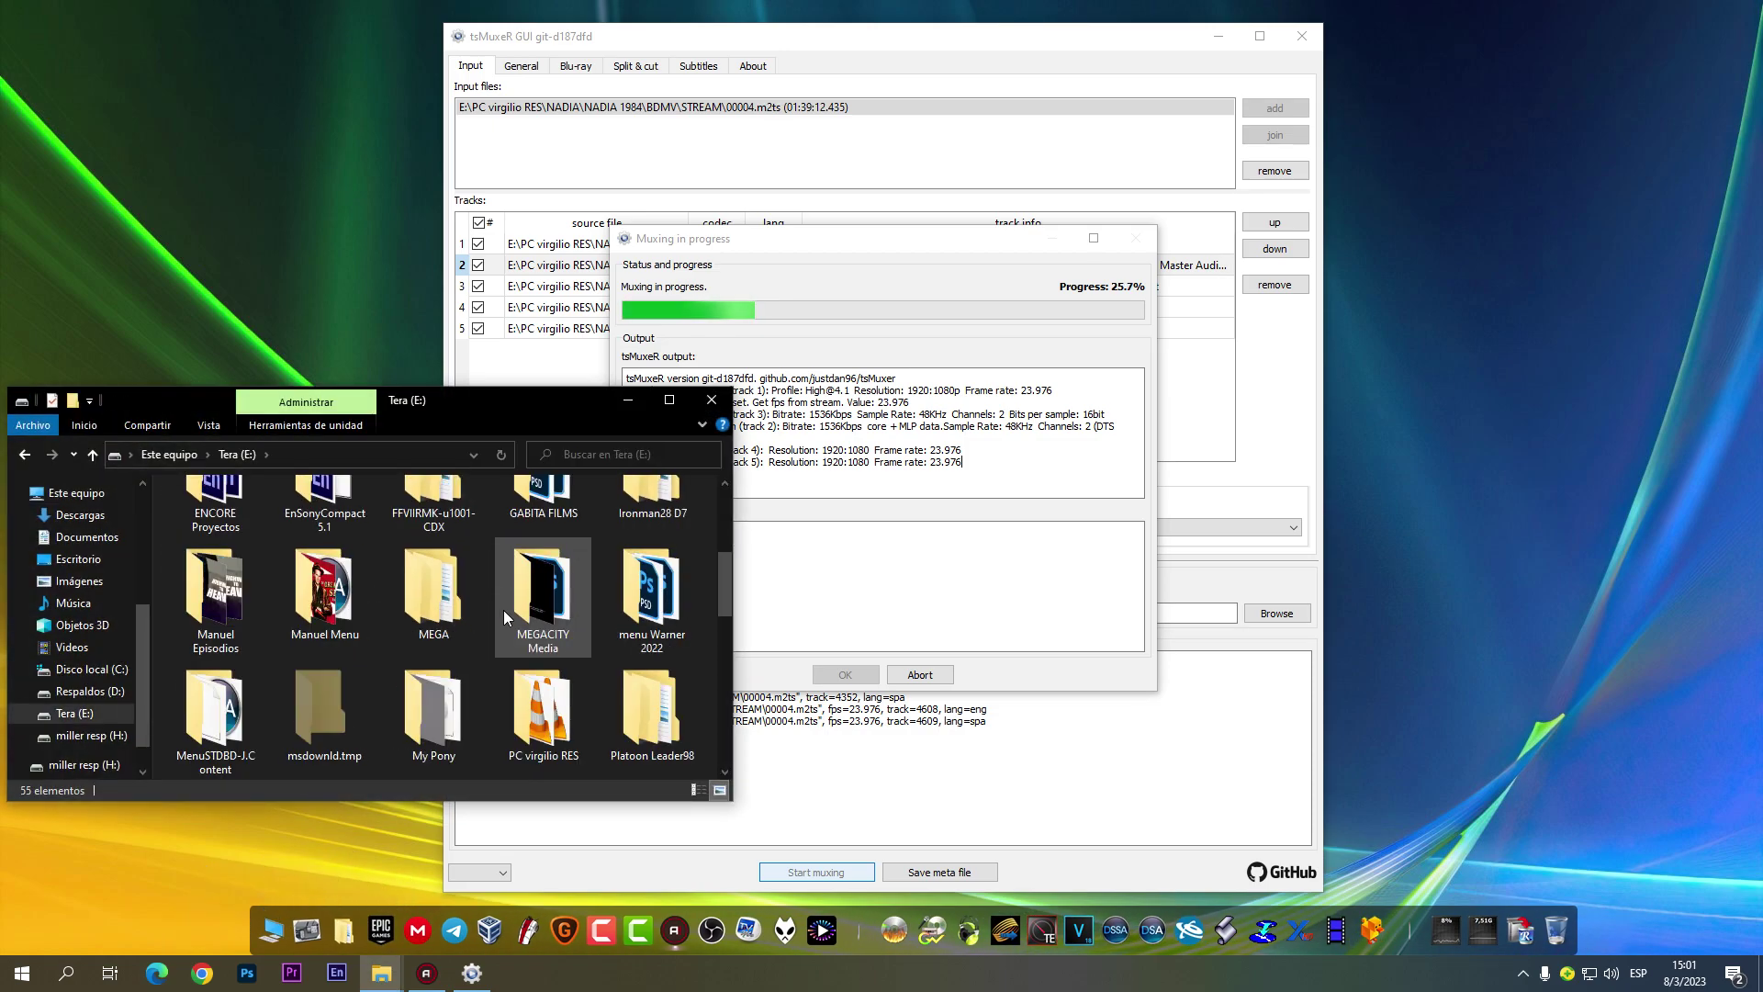
left_click(544, 620)
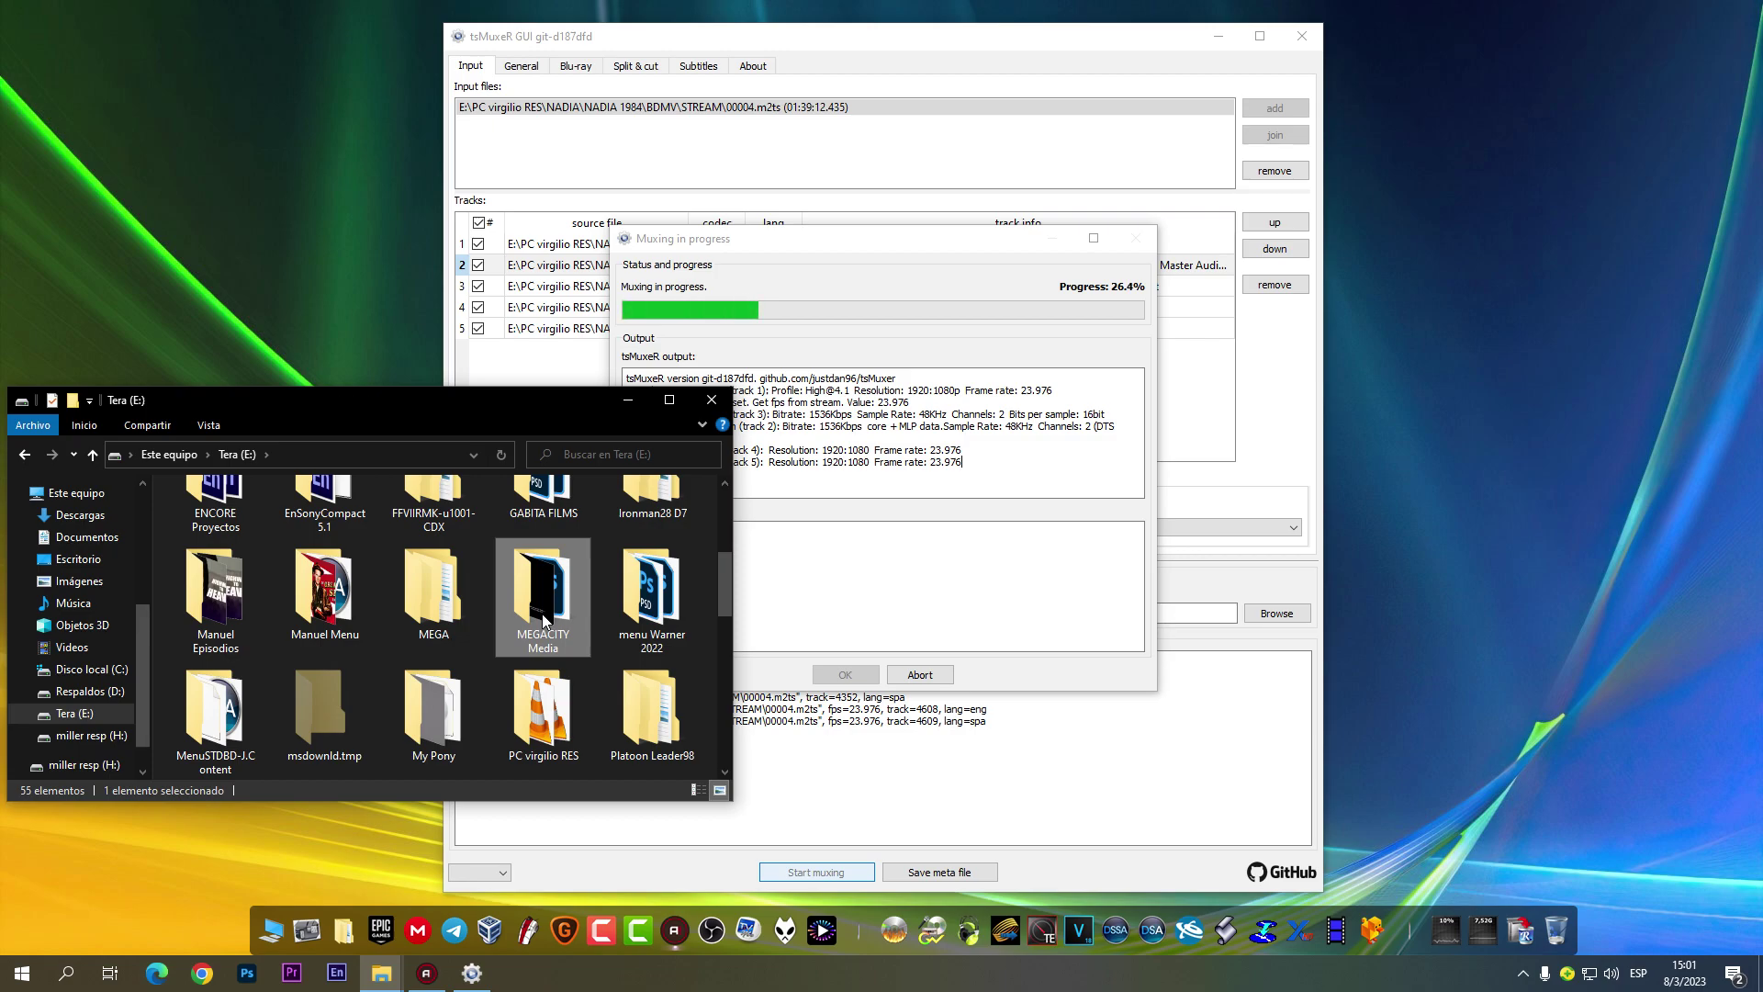
key("s")
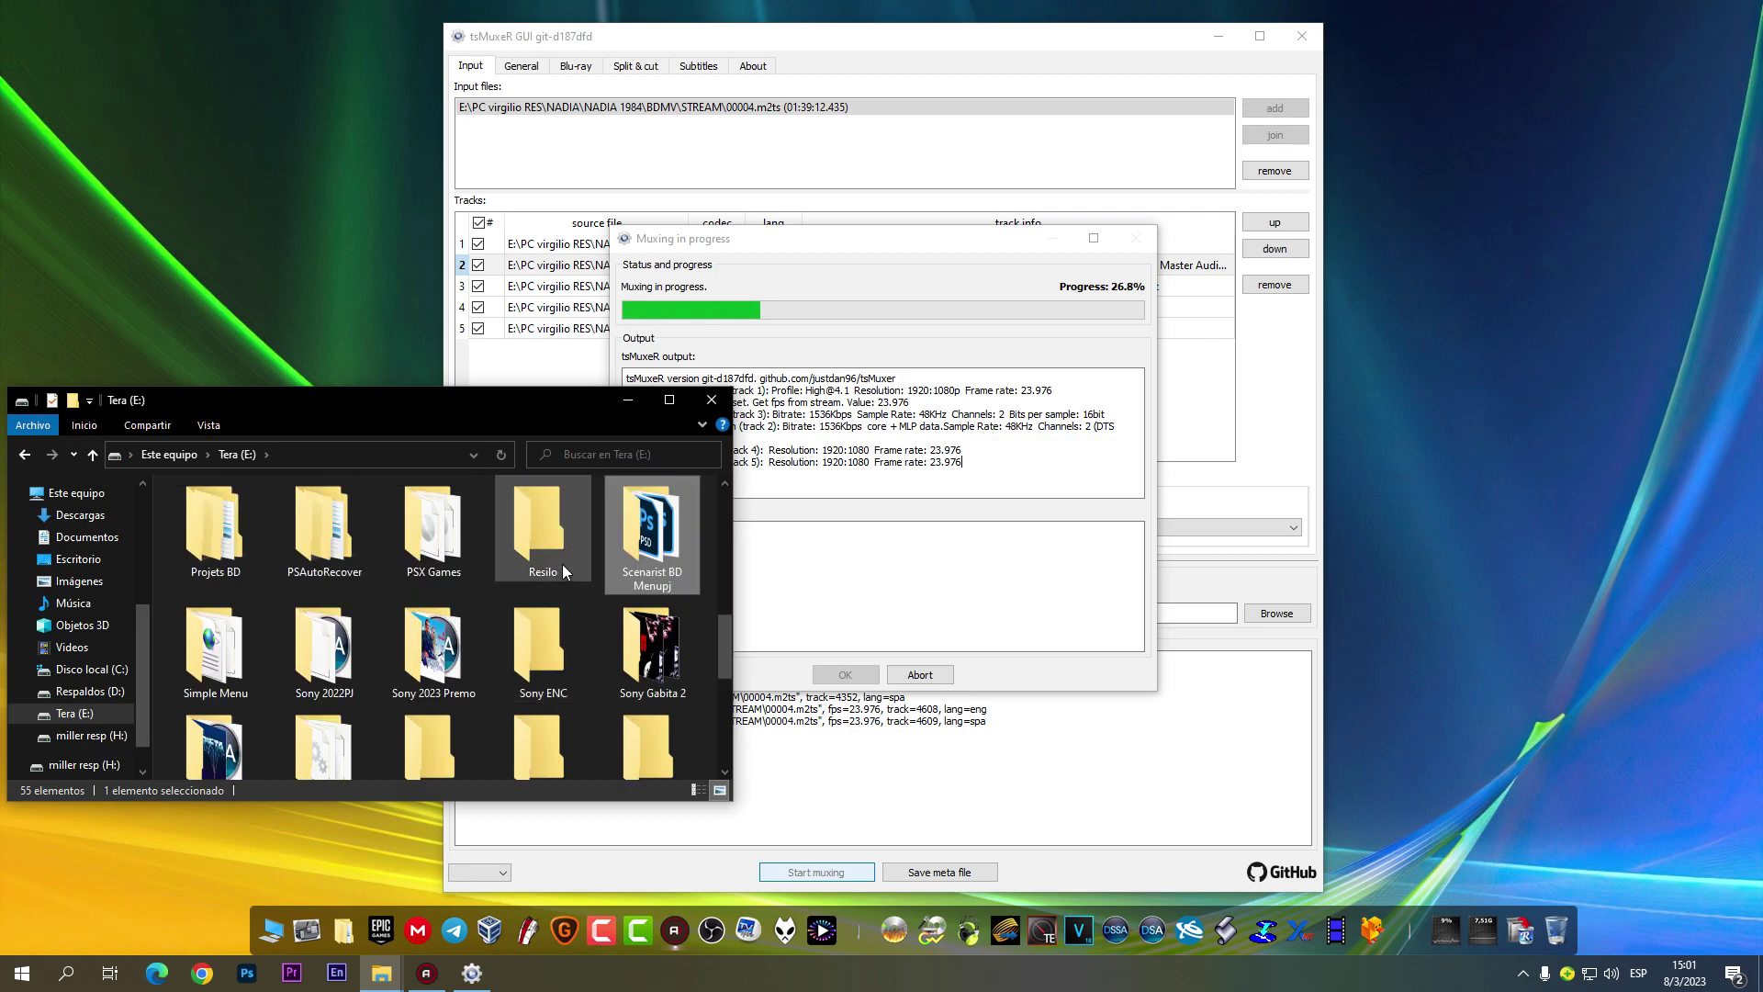
double_click(647, 663)
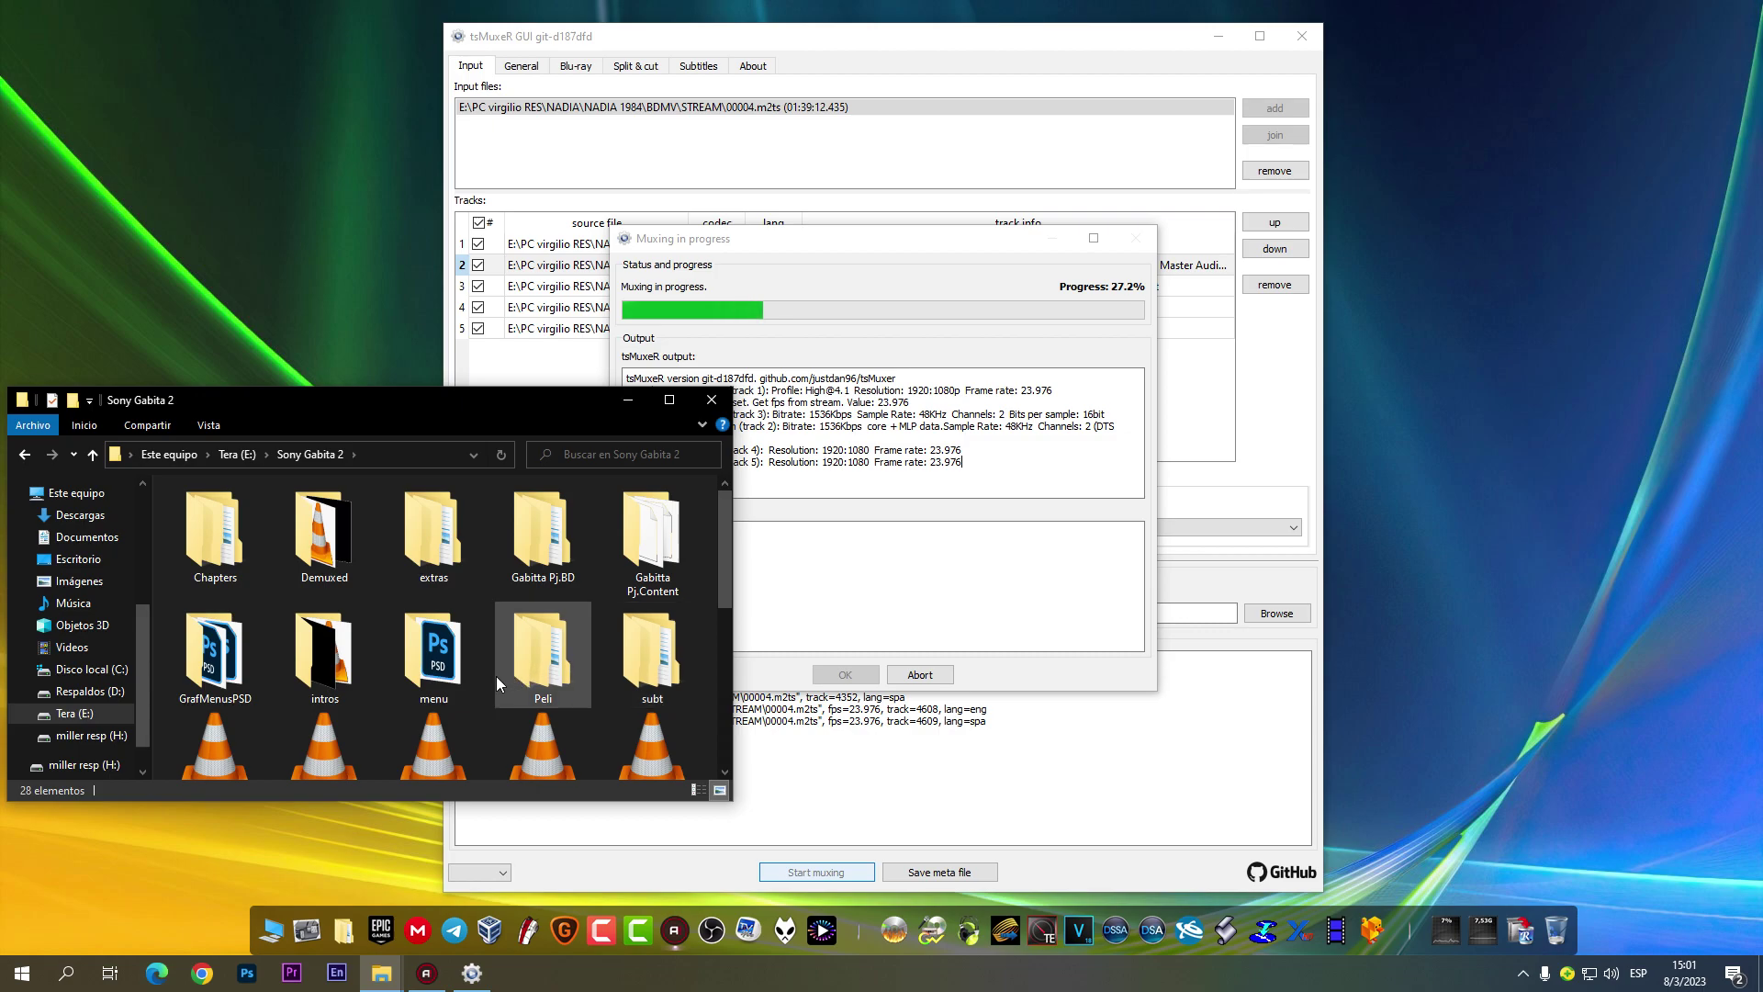
Step: Examine the demuxed tracks in the Demuxed folder and its peli a 18 subfolder
left_click(335, 551)
double_click(336, 551)
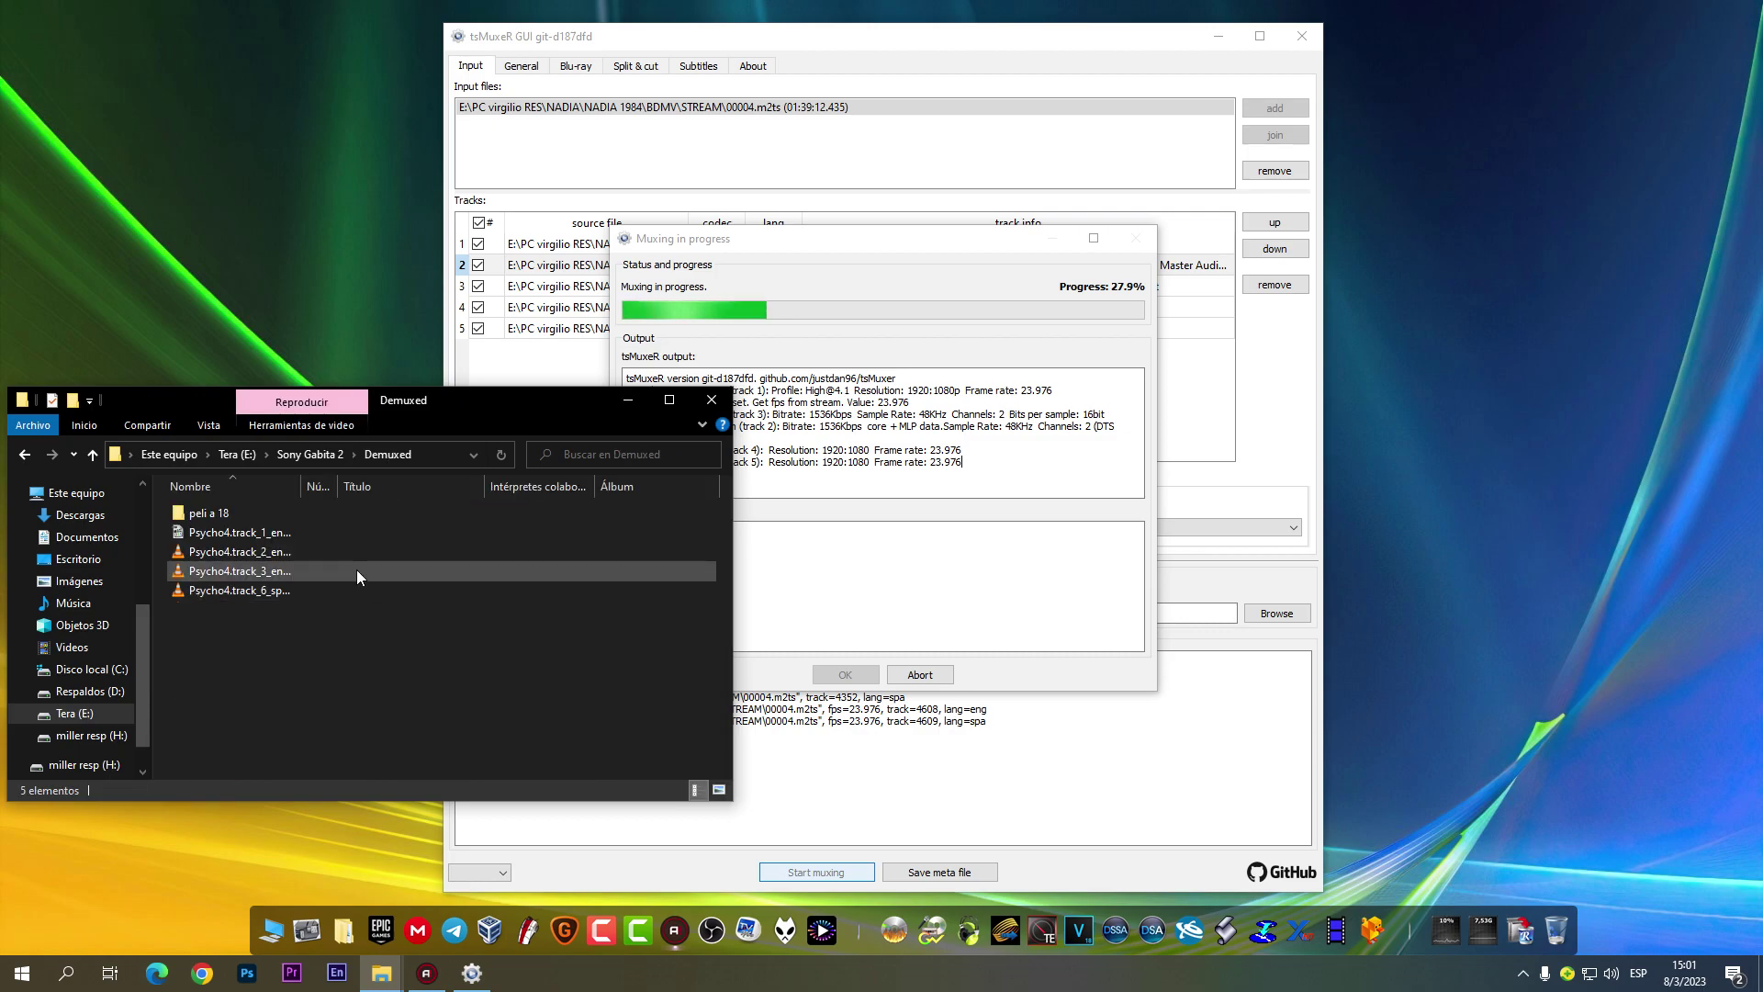
double_click(257, 511)
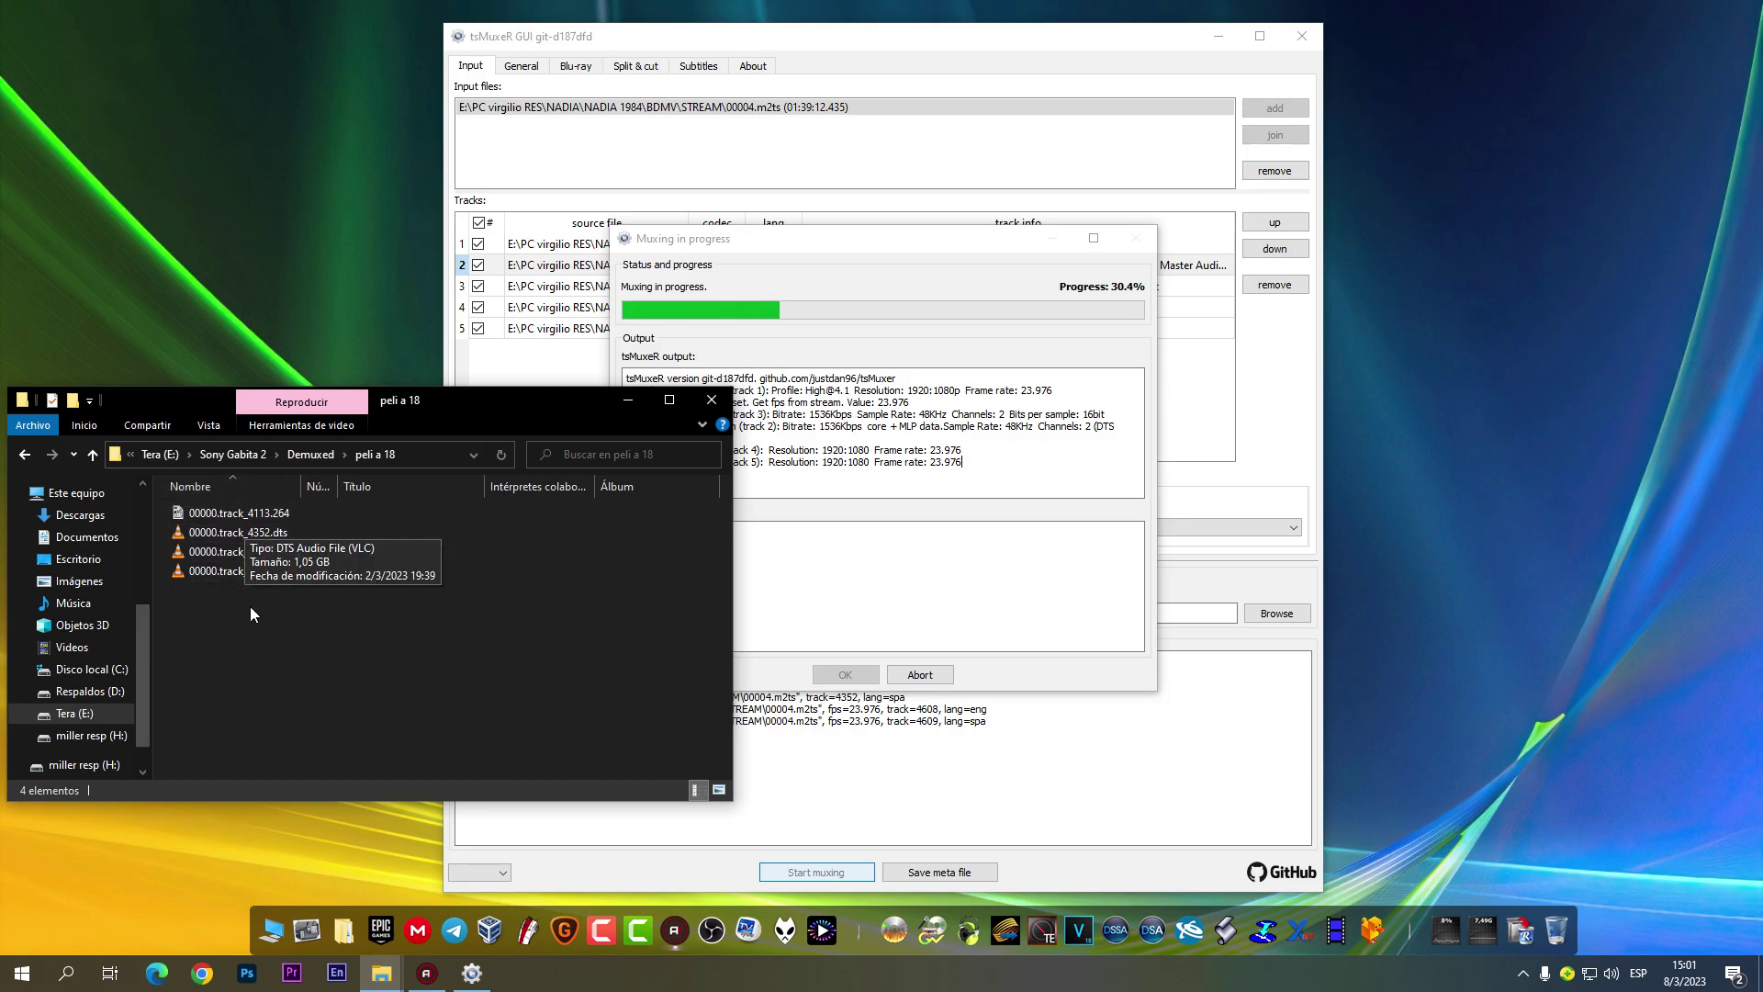
left_click(93, 455)
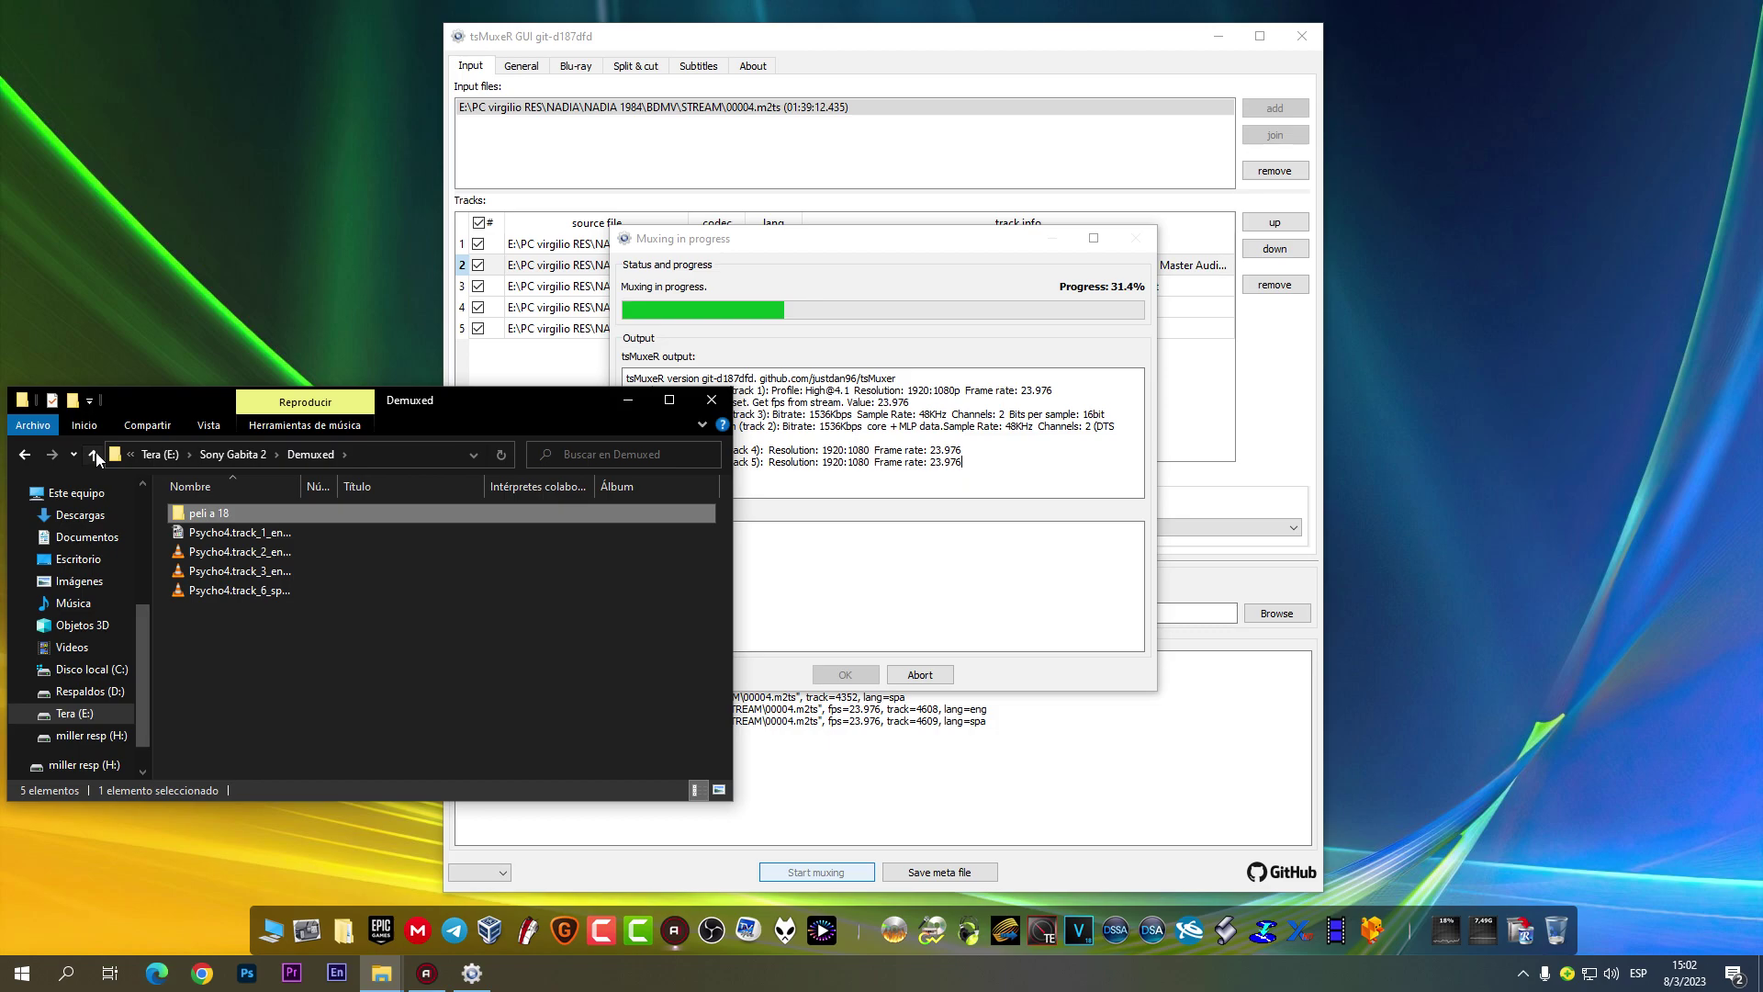
left_click(94, 454)
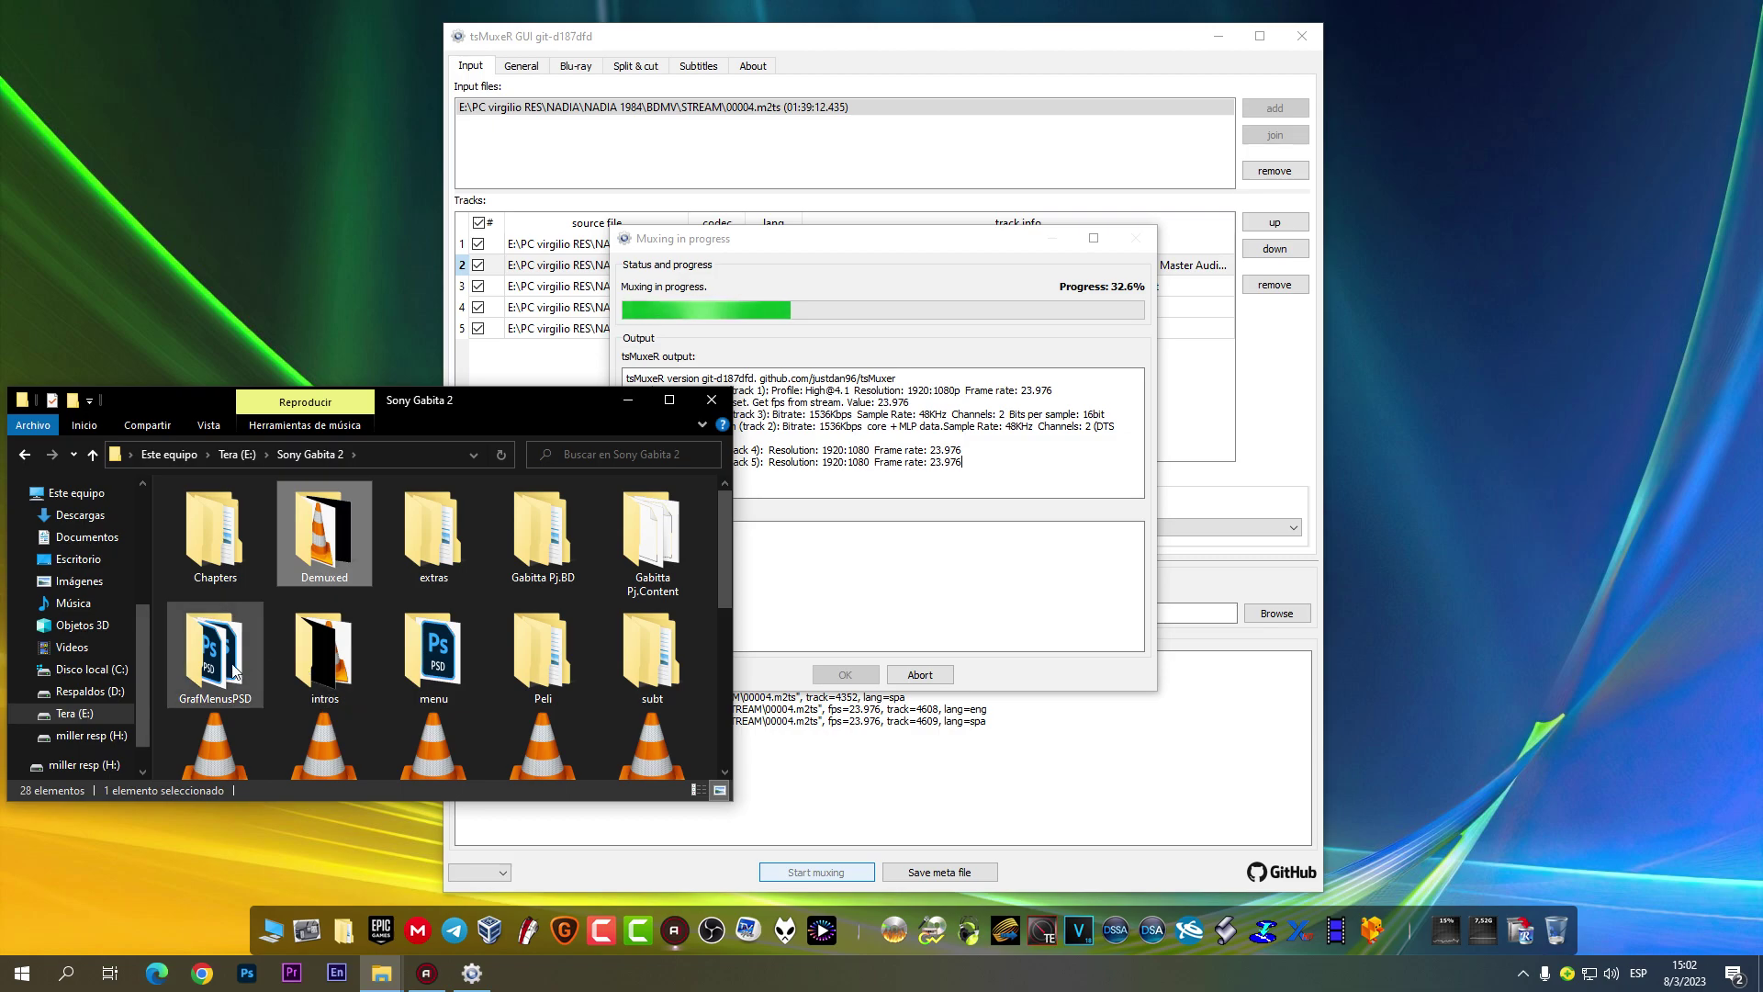
mouse_move(234, 669)
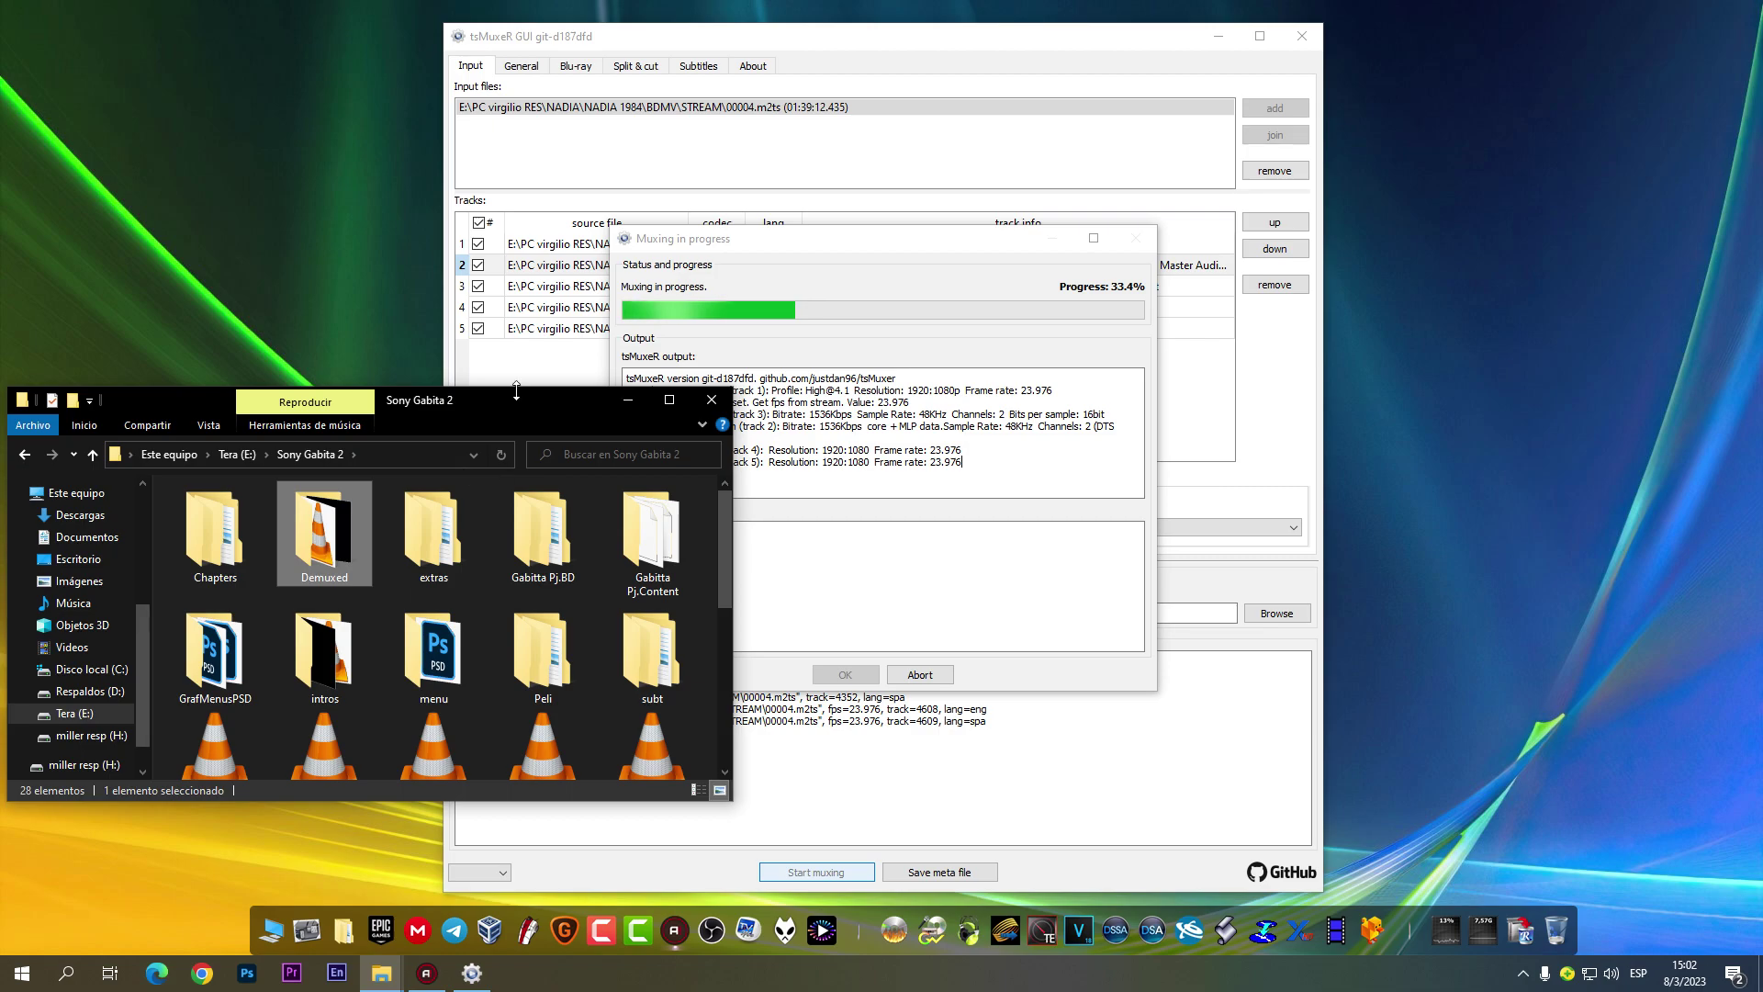
Step: Check the size of 00000.m2ts in the STREAM folder of the Gabitta Pj.BD project's disc output
left_click_drag(498, 410, 1432, 282)
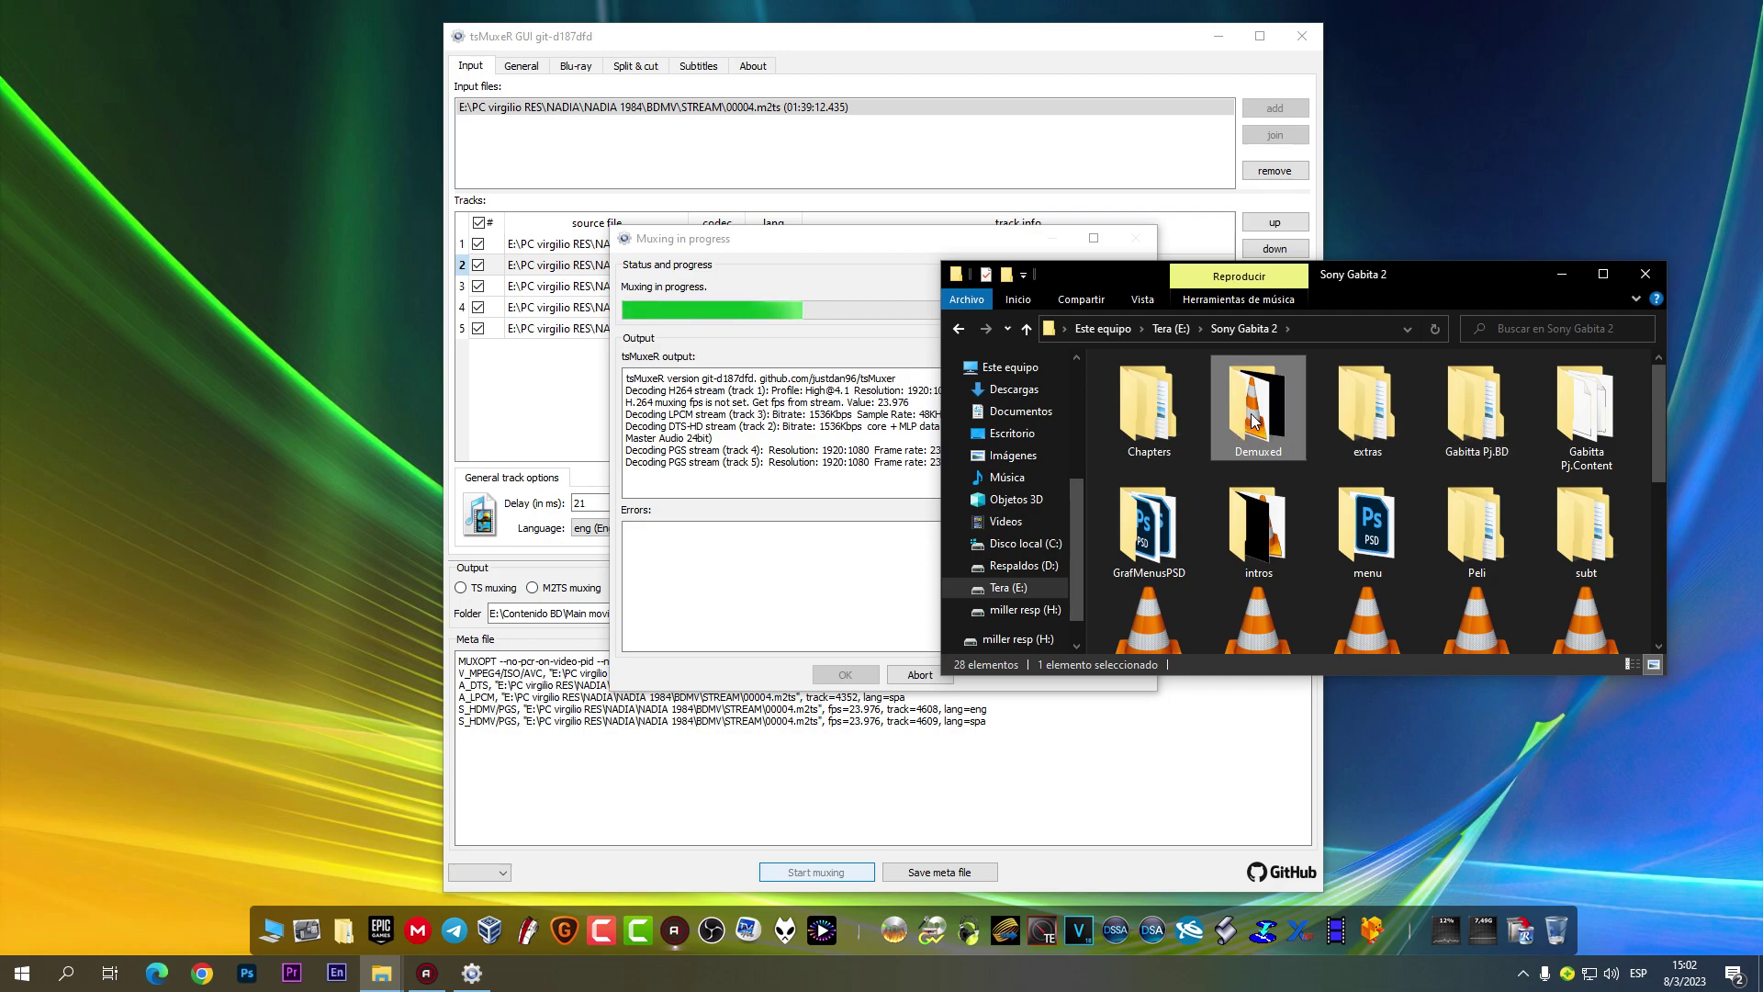
mouse_move(1256, 421)
left_click(1260, 552)
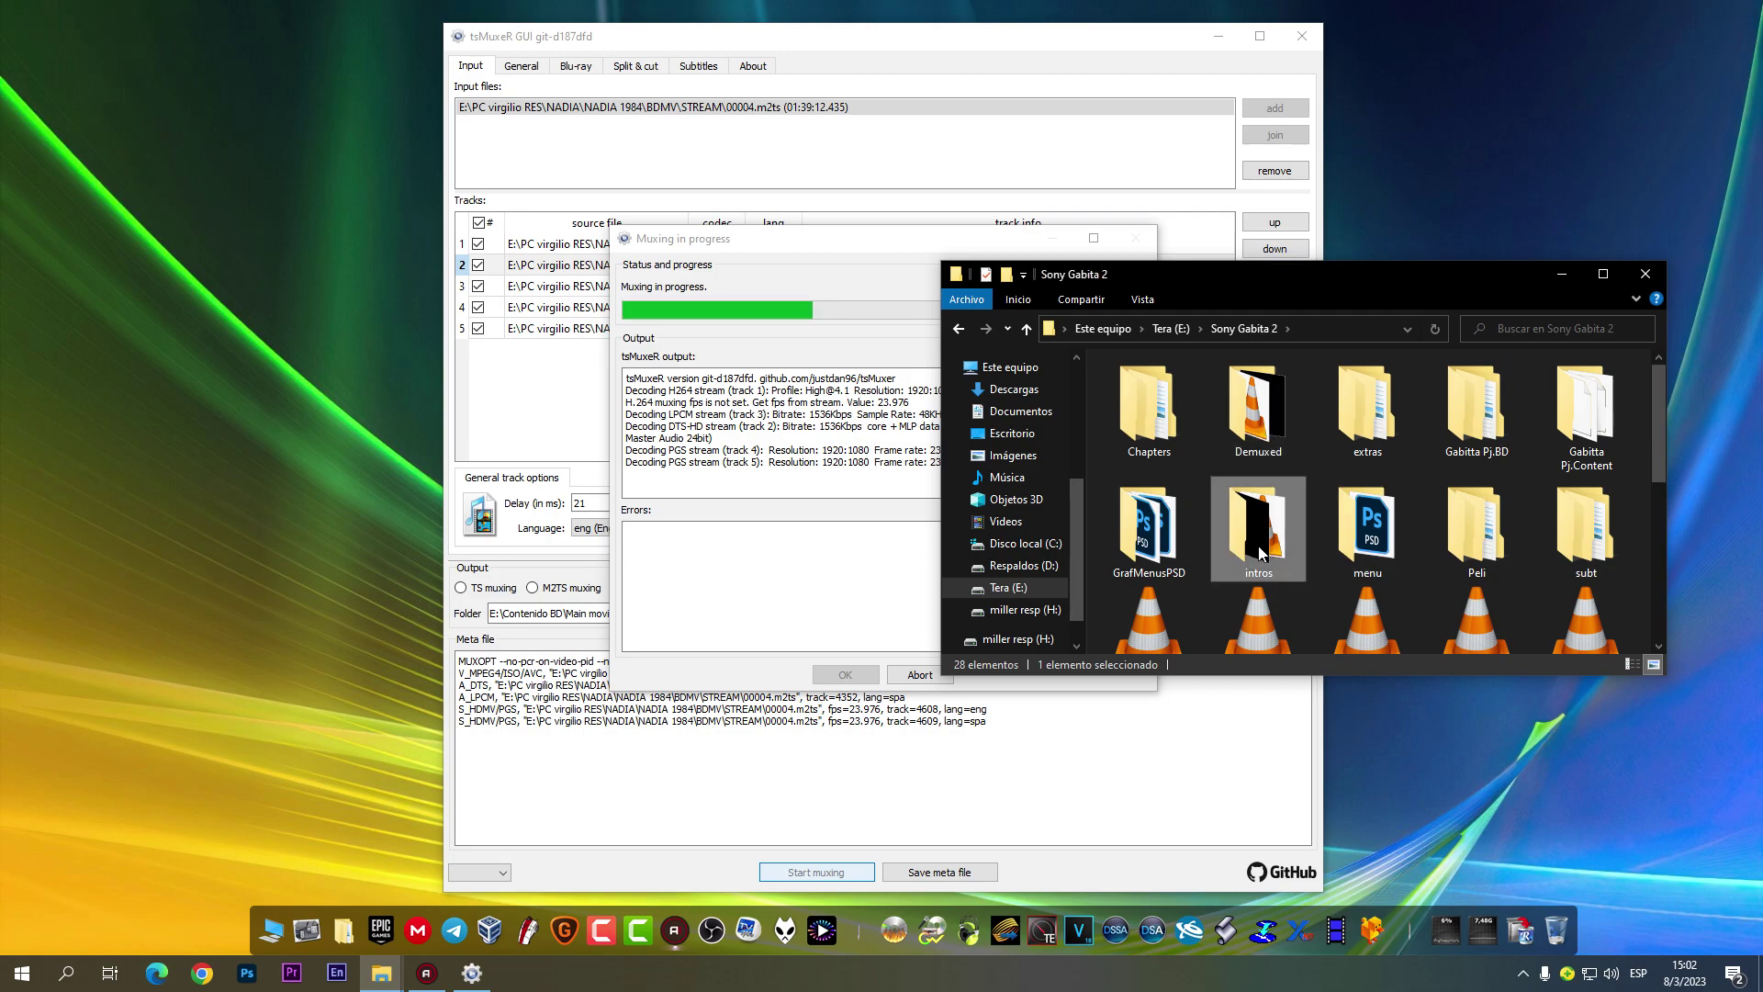
double_click(1463, 391)
double_click(1274, 426)
double_click(1144, 393)
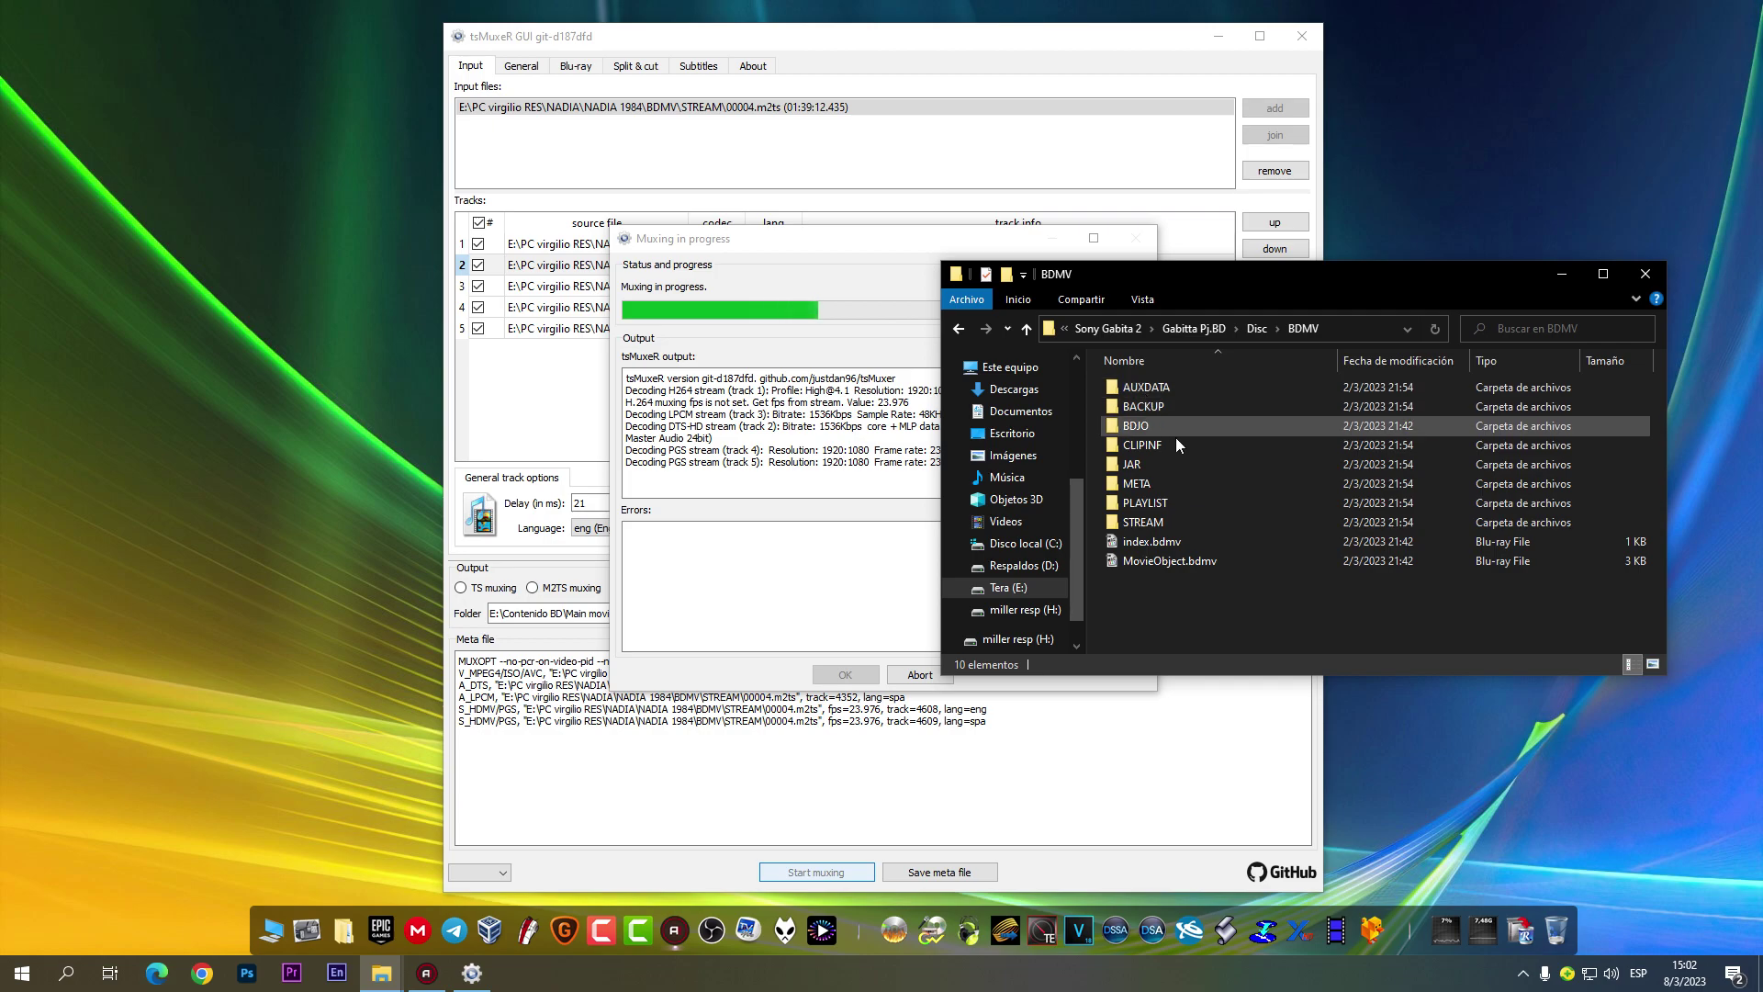
double_click(1174, 521)
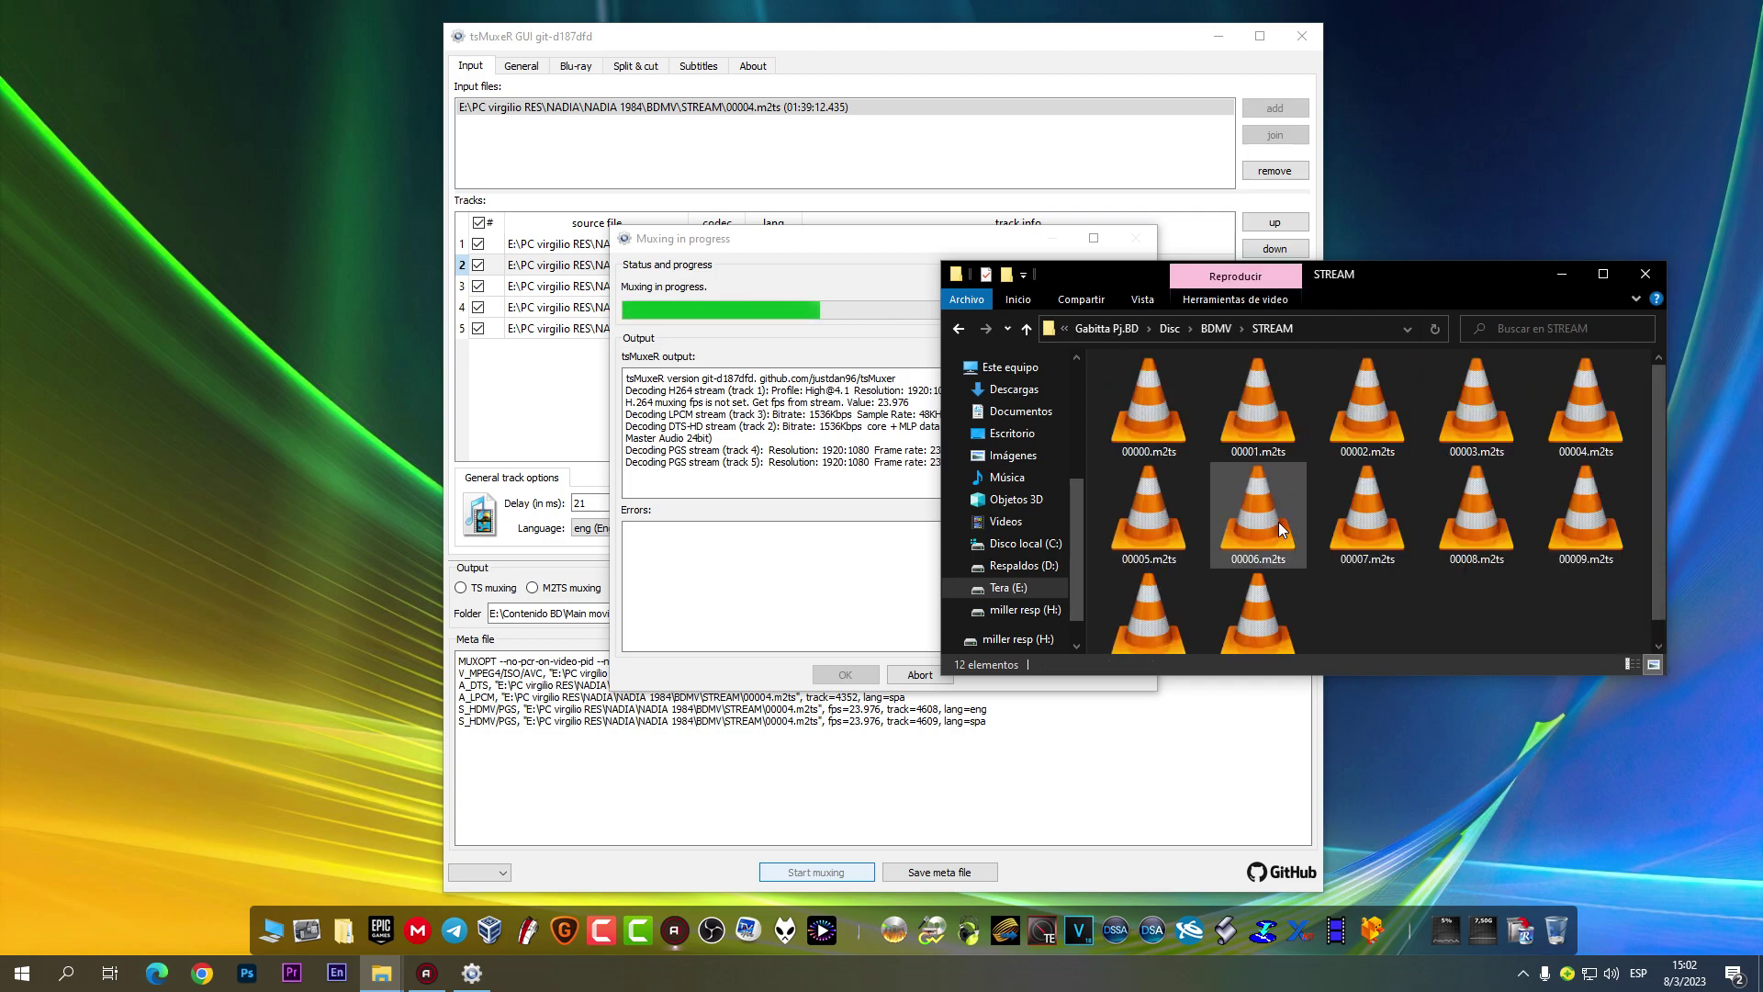
left_click(1149, 413)
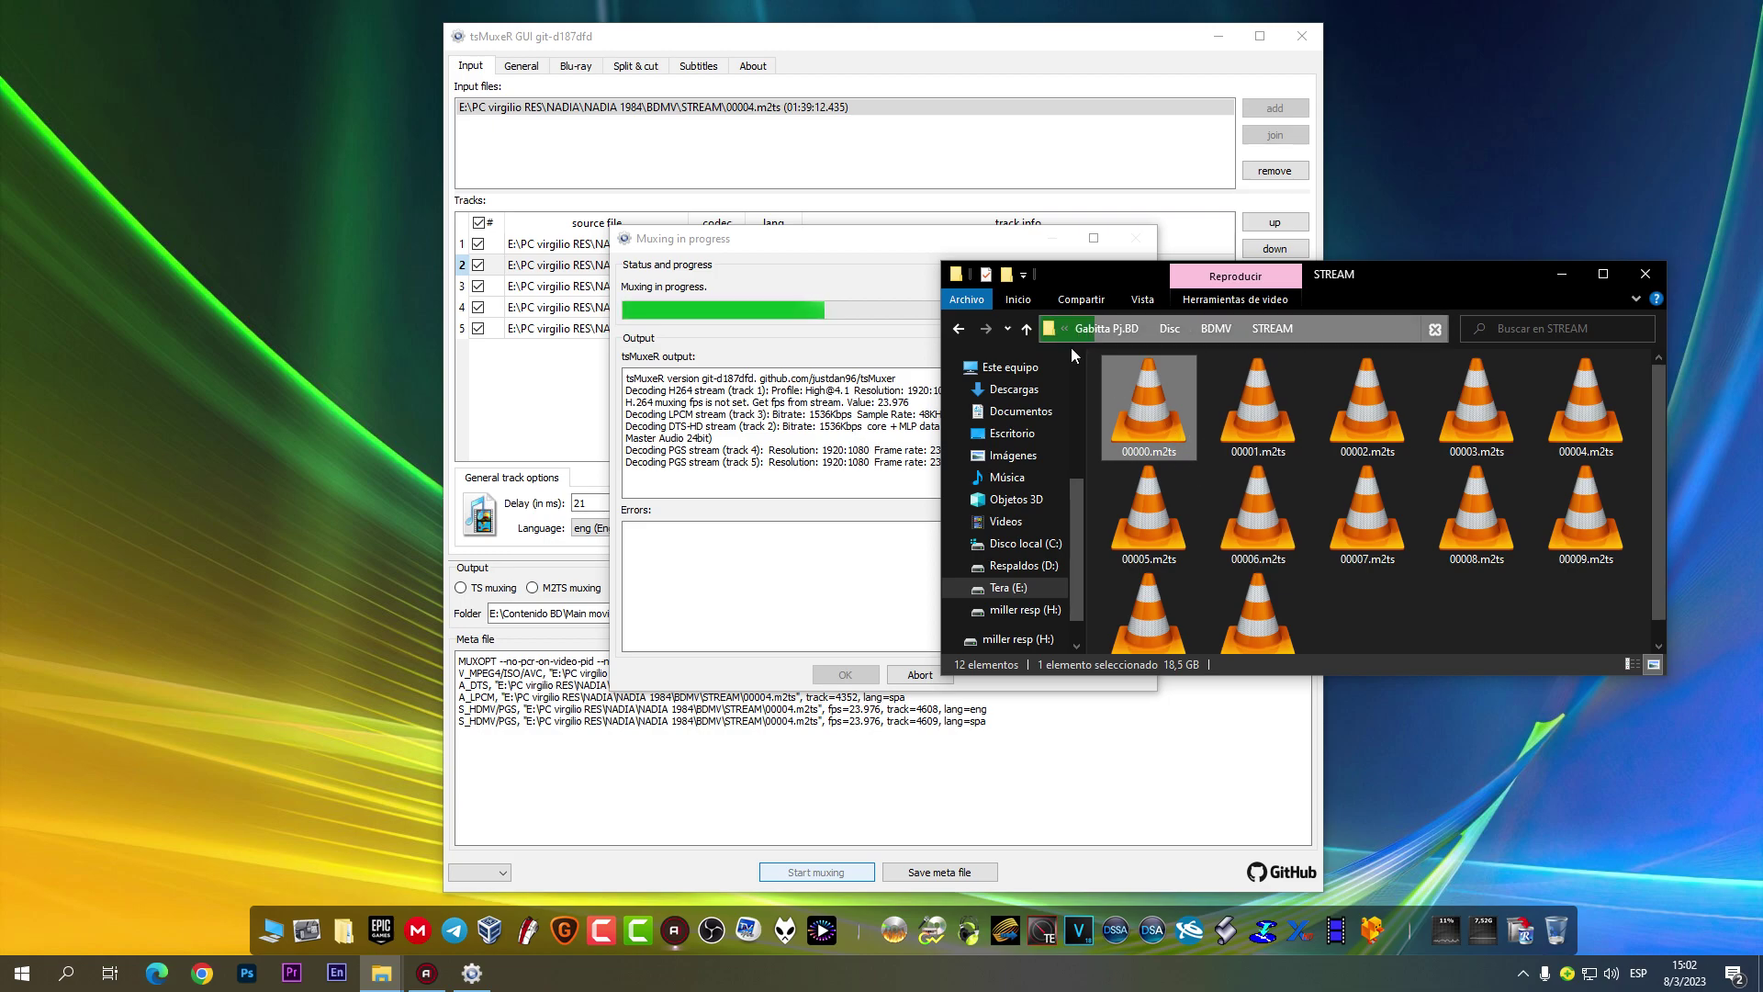
Step: Return to the BDMV folder and close its window to uncover the muxing progress
left_click(1028, 333)
left_click_drag(1451, 279, 577, 214)
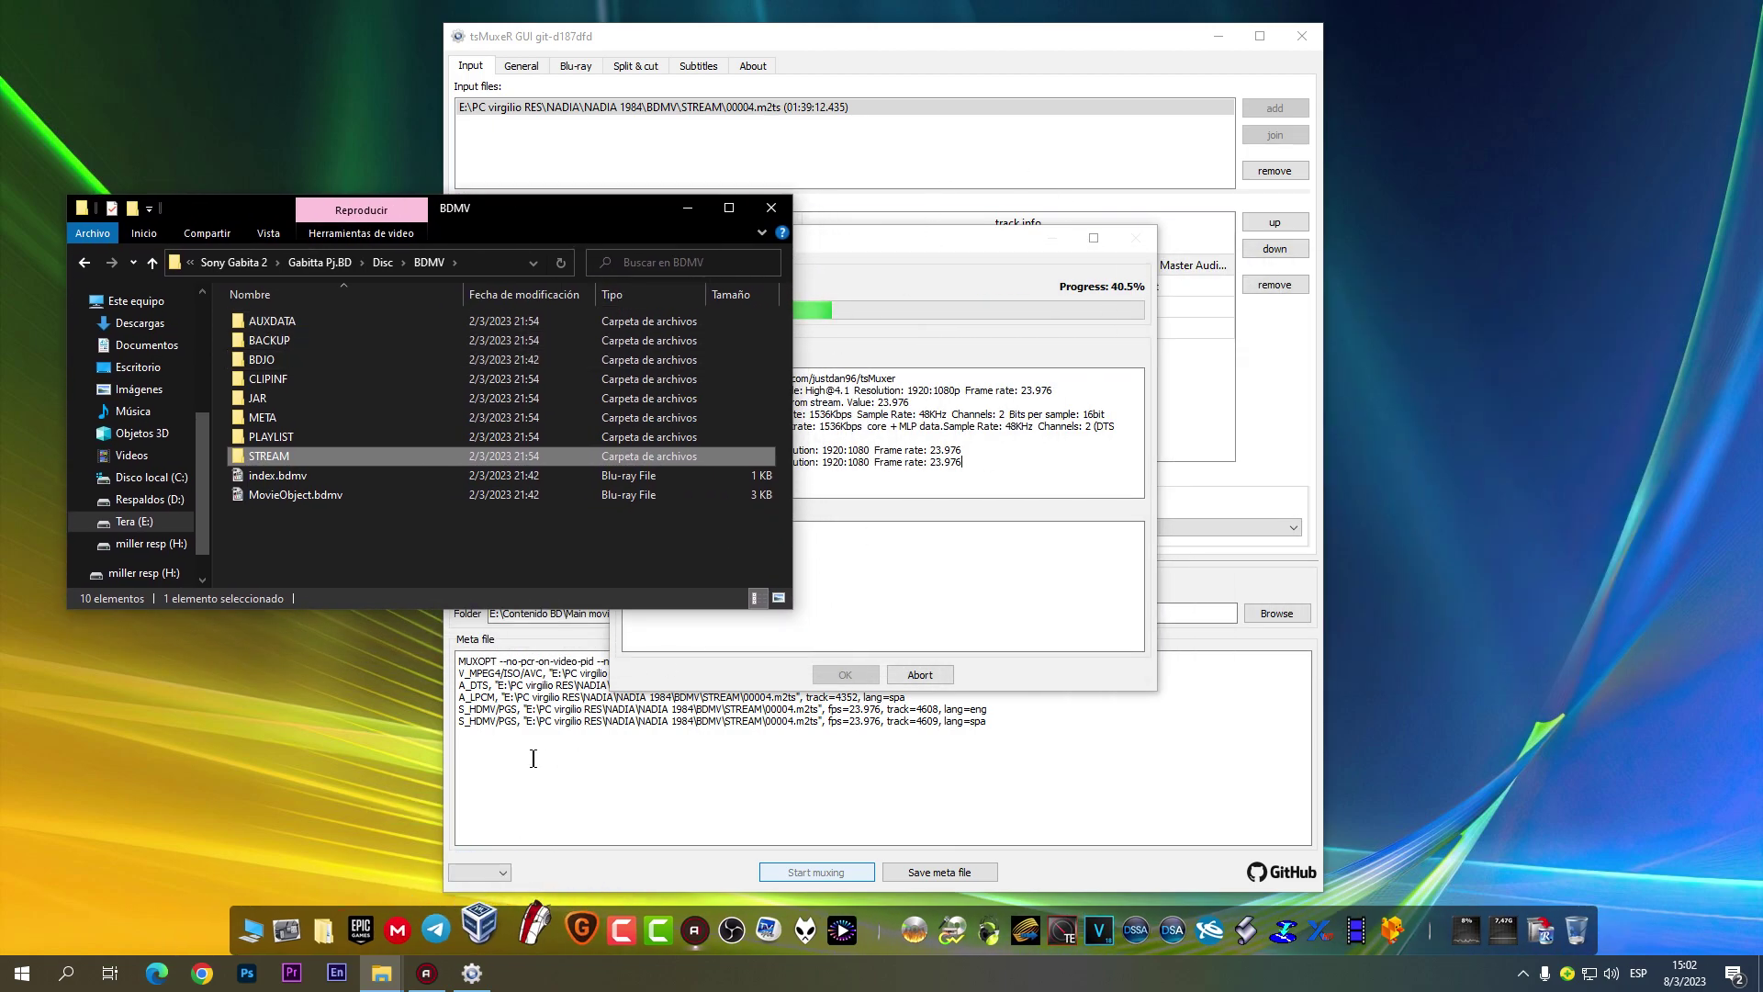
left_click_drag(606, 211, 617, 306)
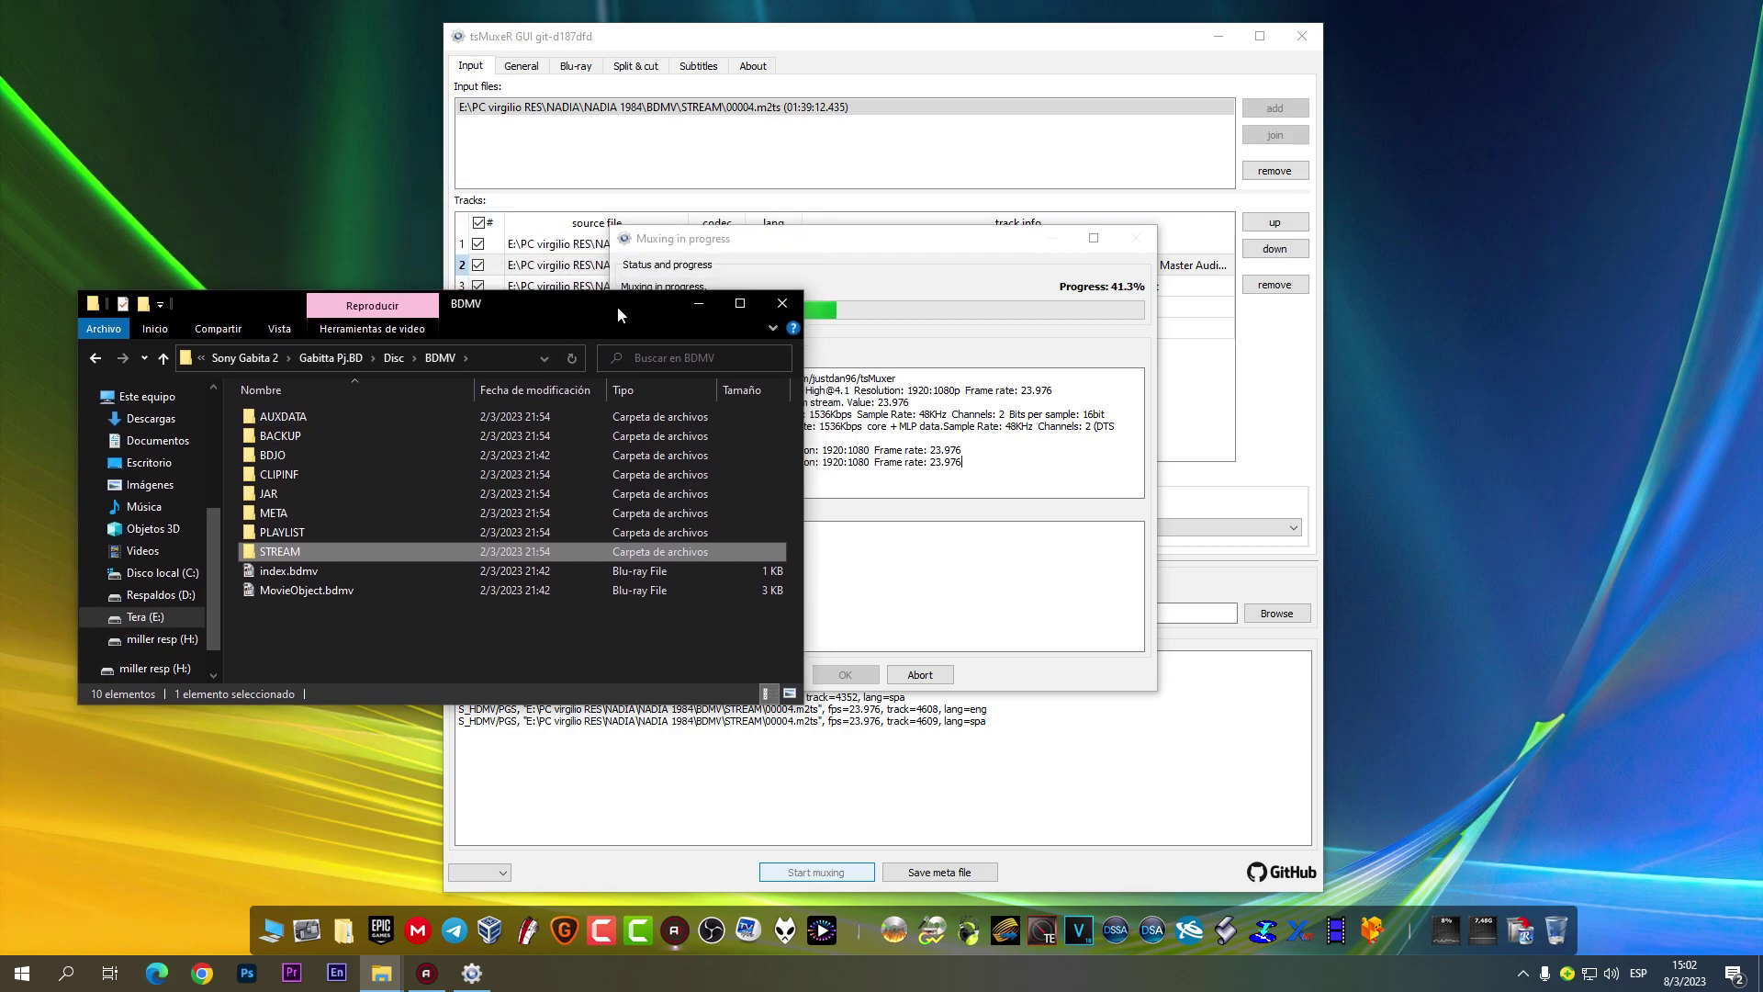
left_click_drag(617, 306, 595, 295)
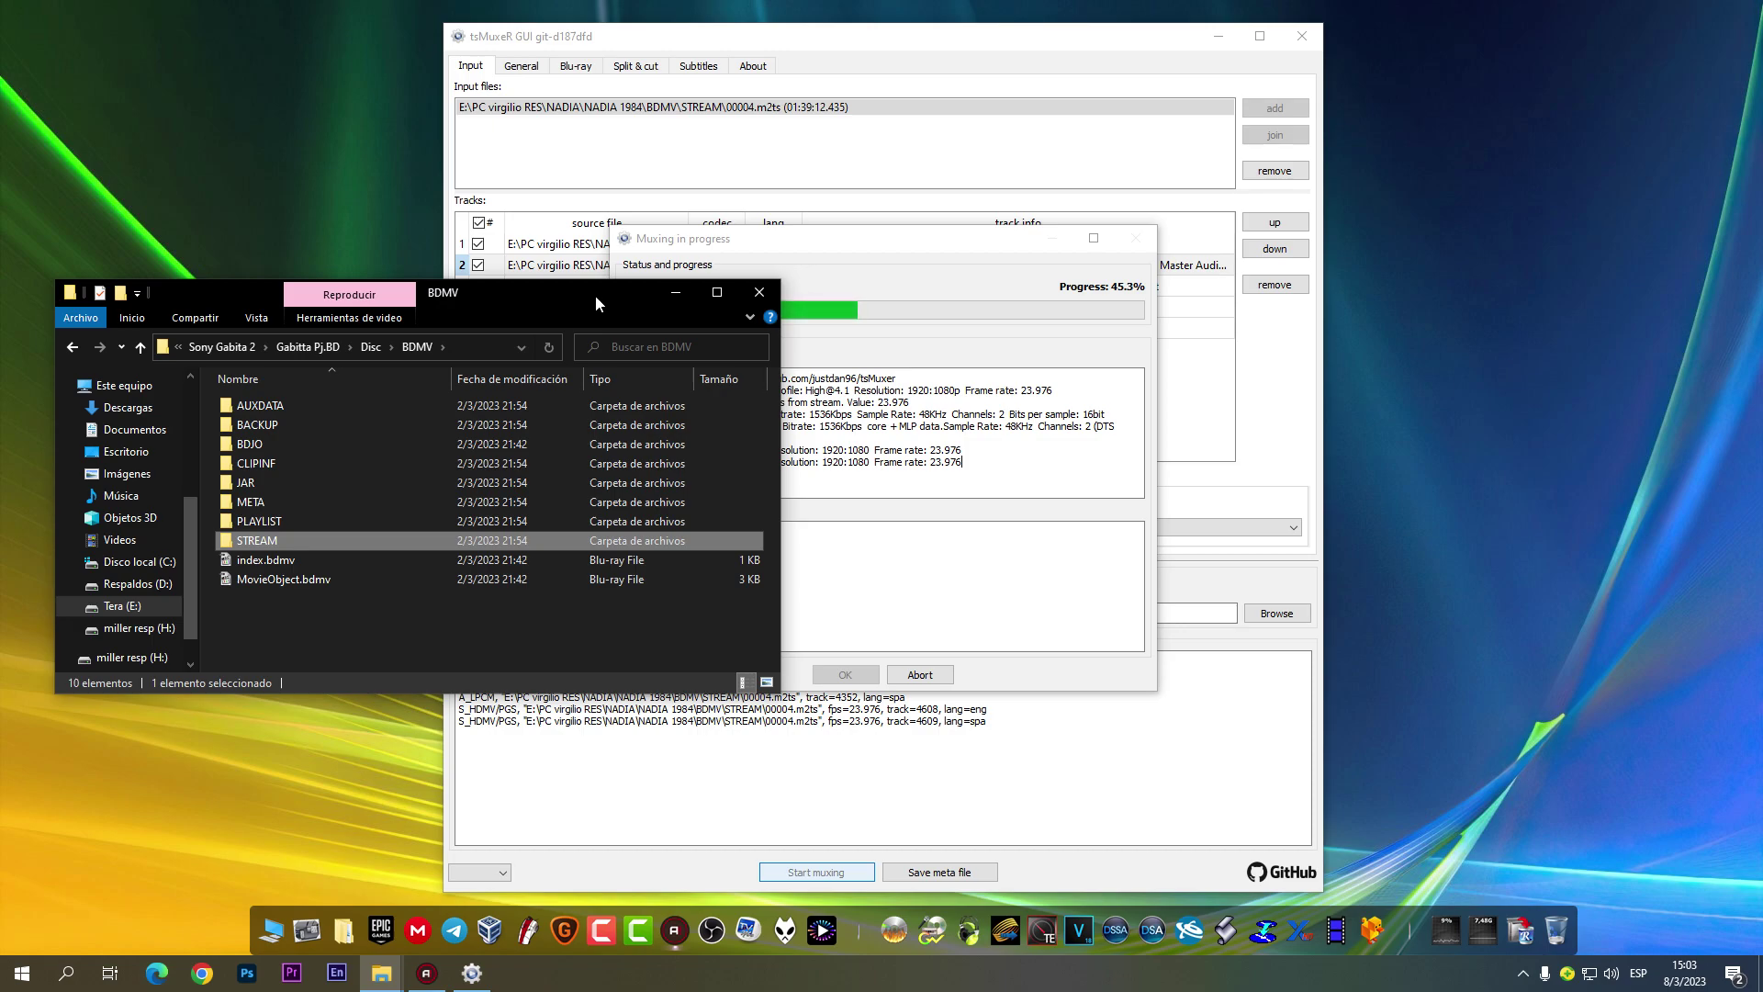
left_click(759, 292)
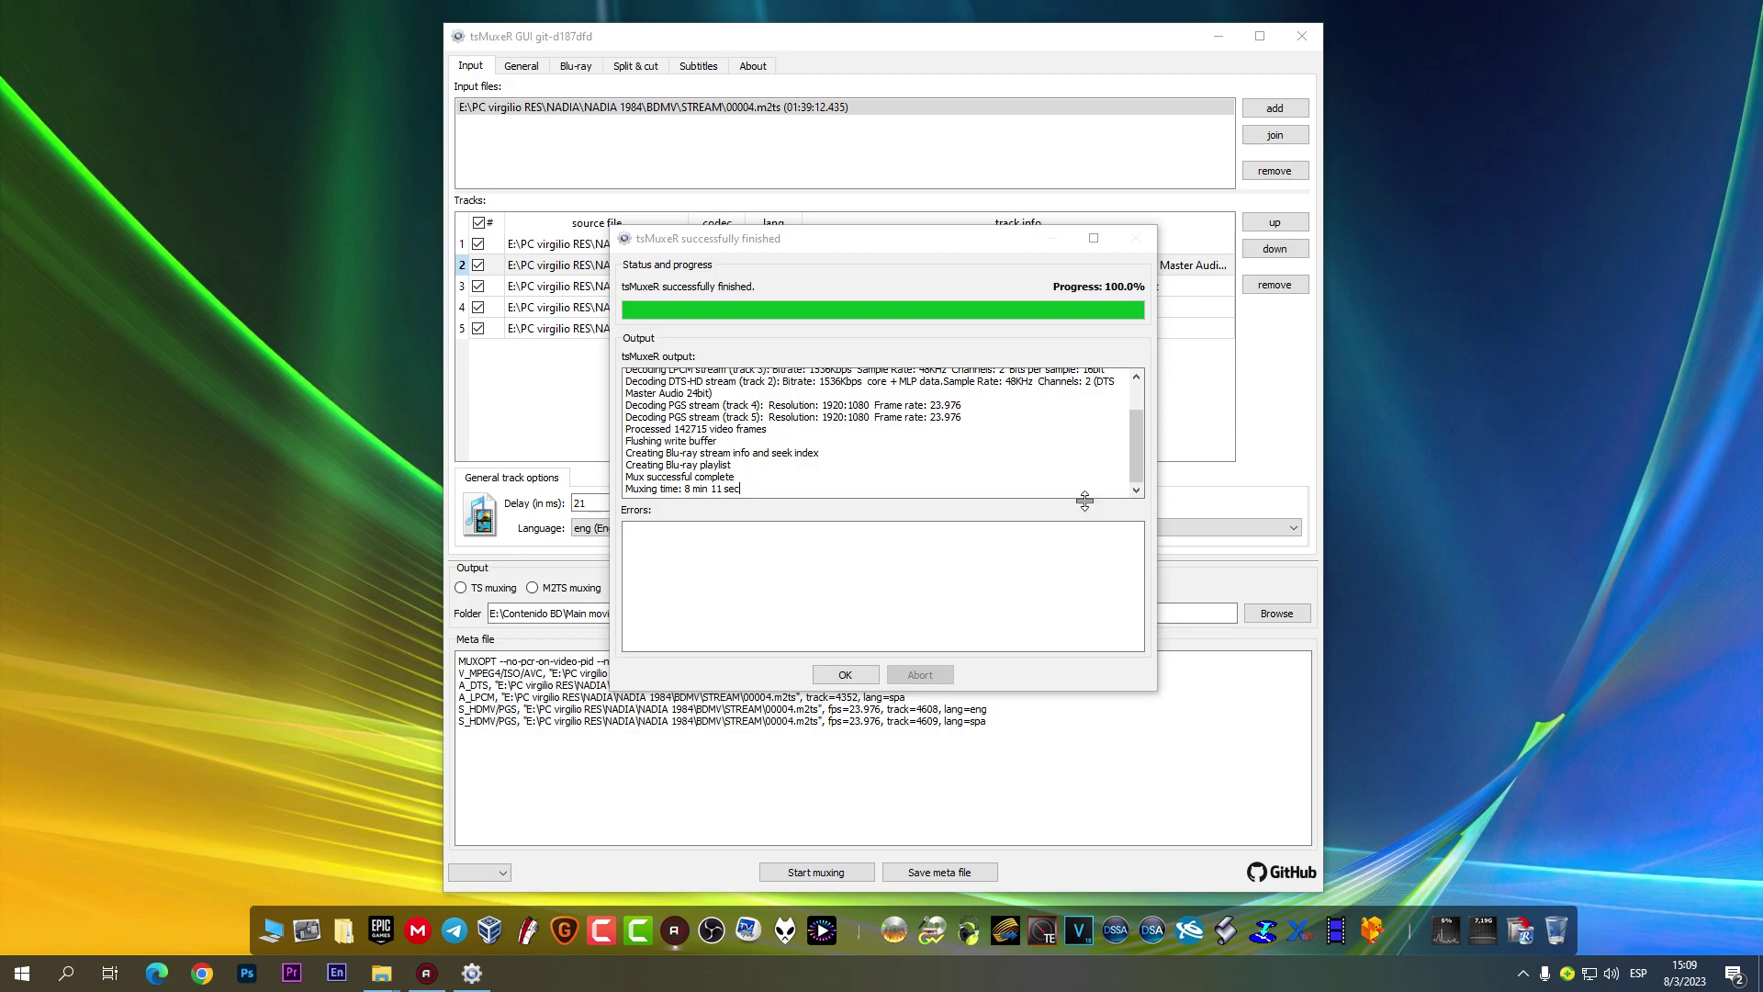
Step: Dismiss the finished muxing dialog and close tsMuxeR
left_click(862, 676)
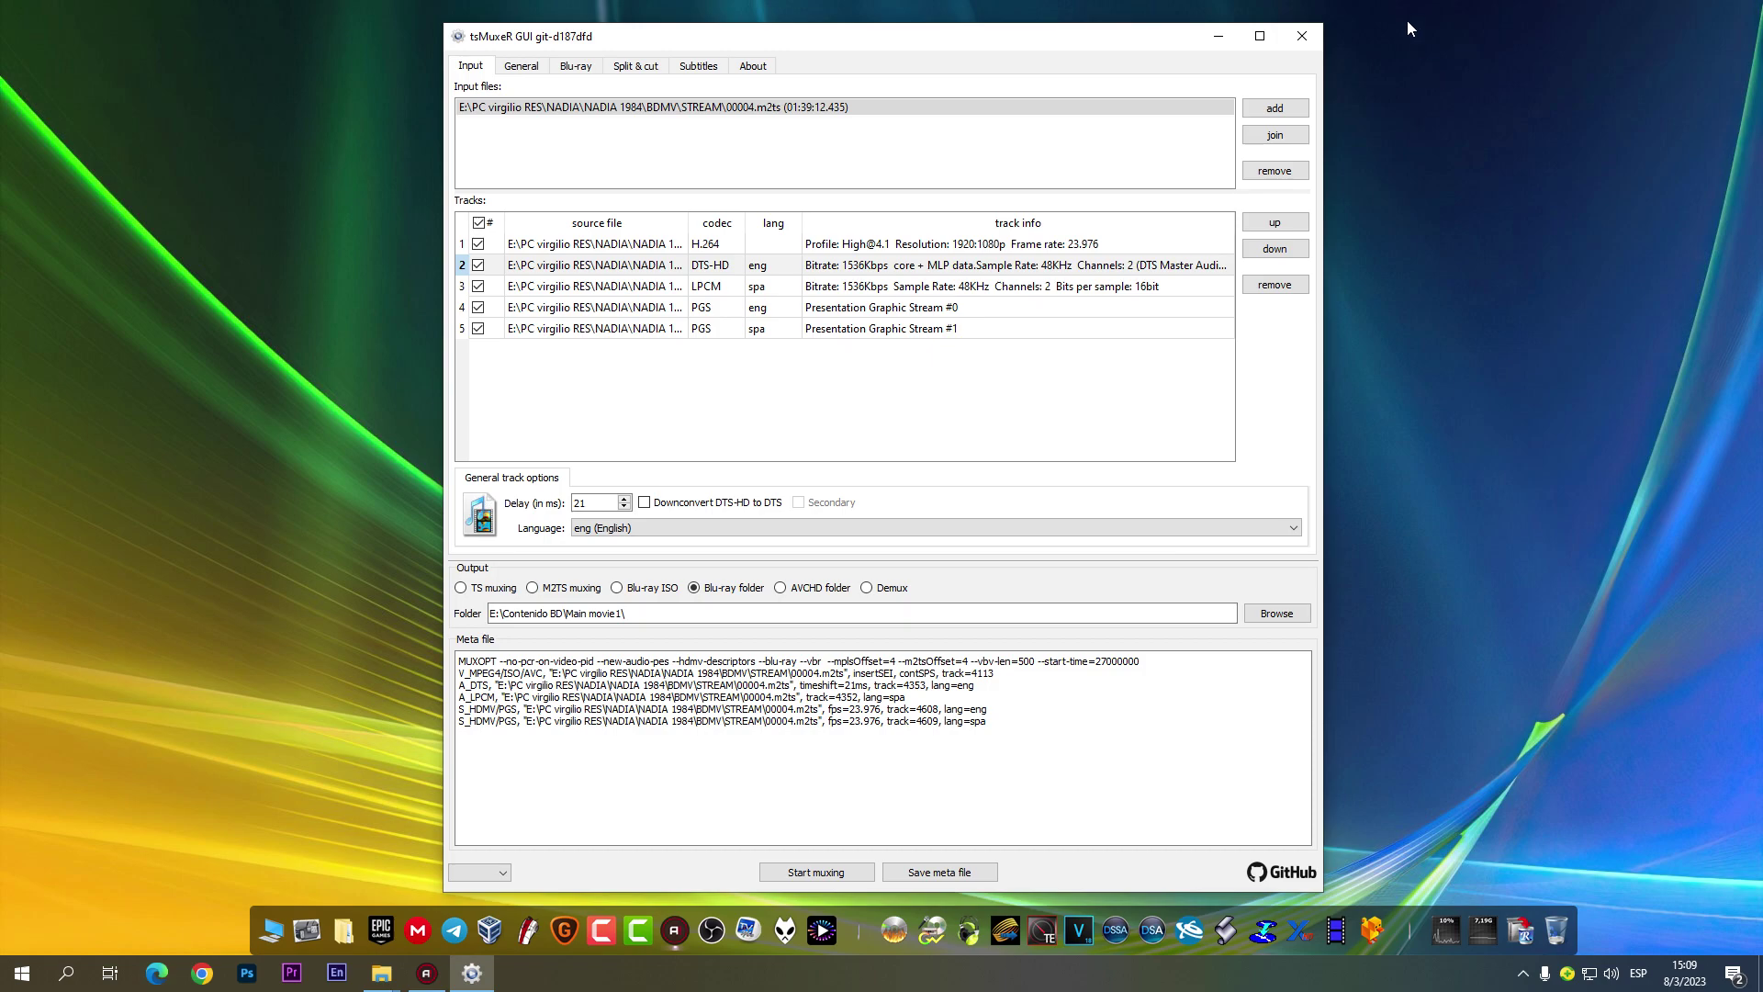
left_click(1301, 39)
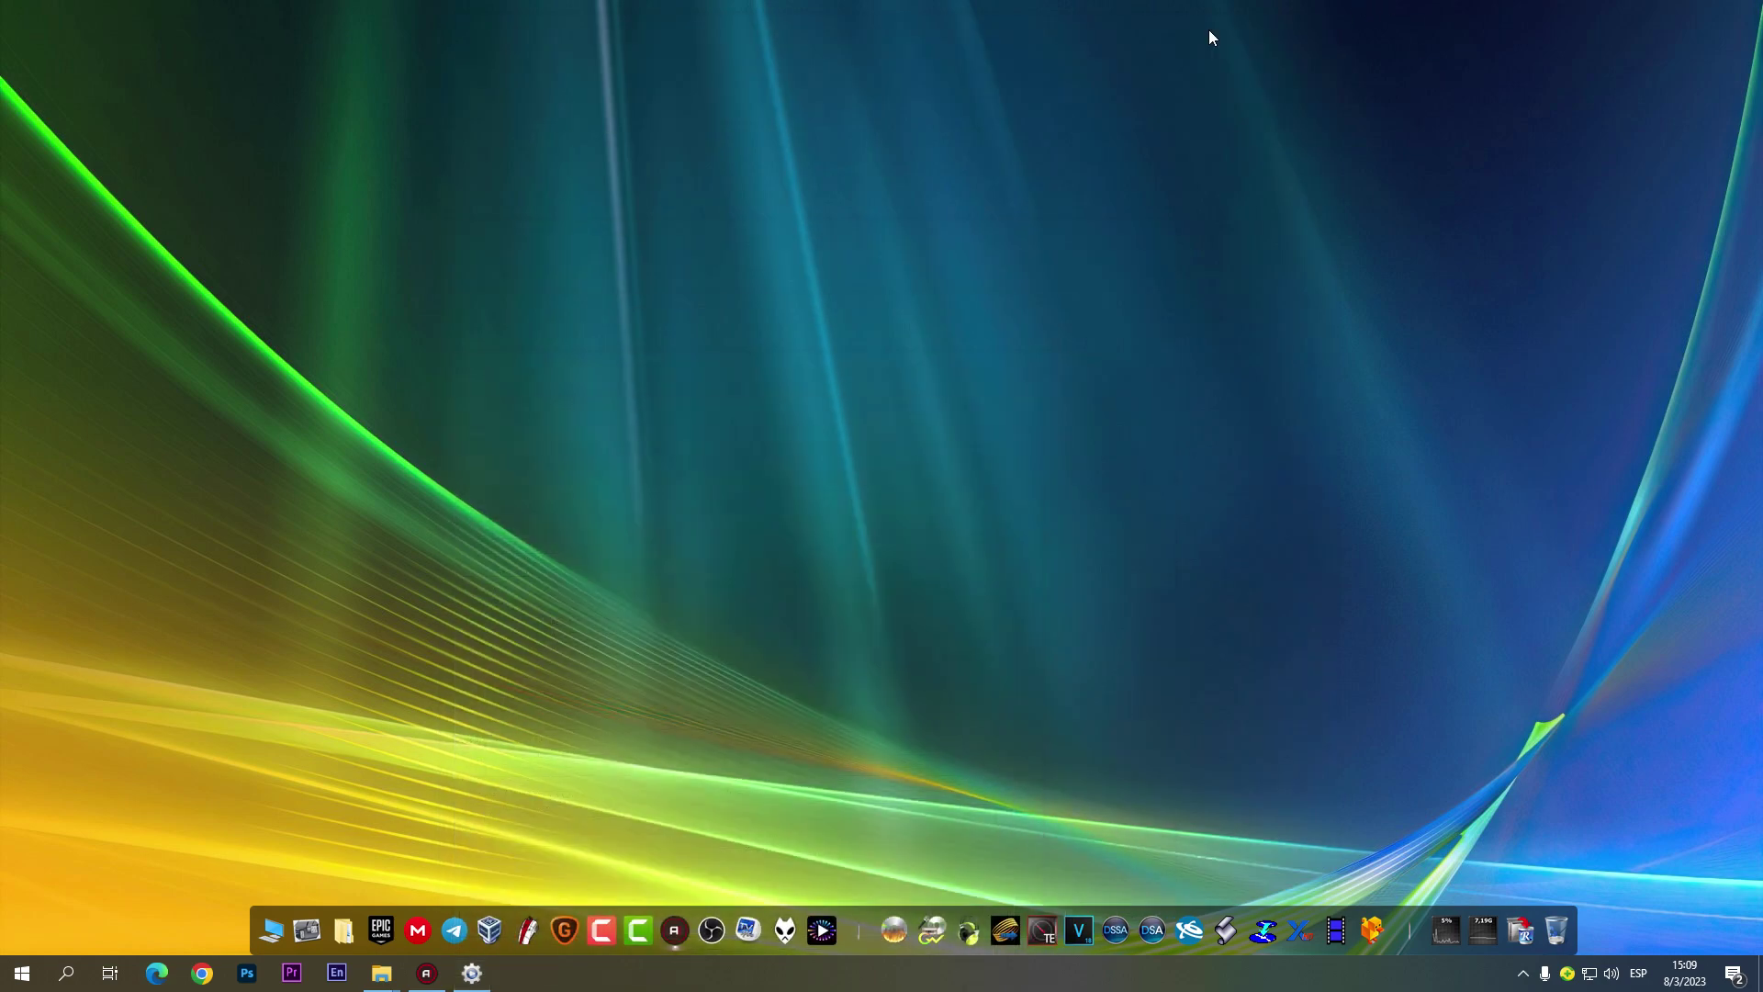
Step: Open the STREAM folder of the new mux under Contenido BD, Main movie1, BDMV on drive Tera (E:)
mouse_move(381, 972)
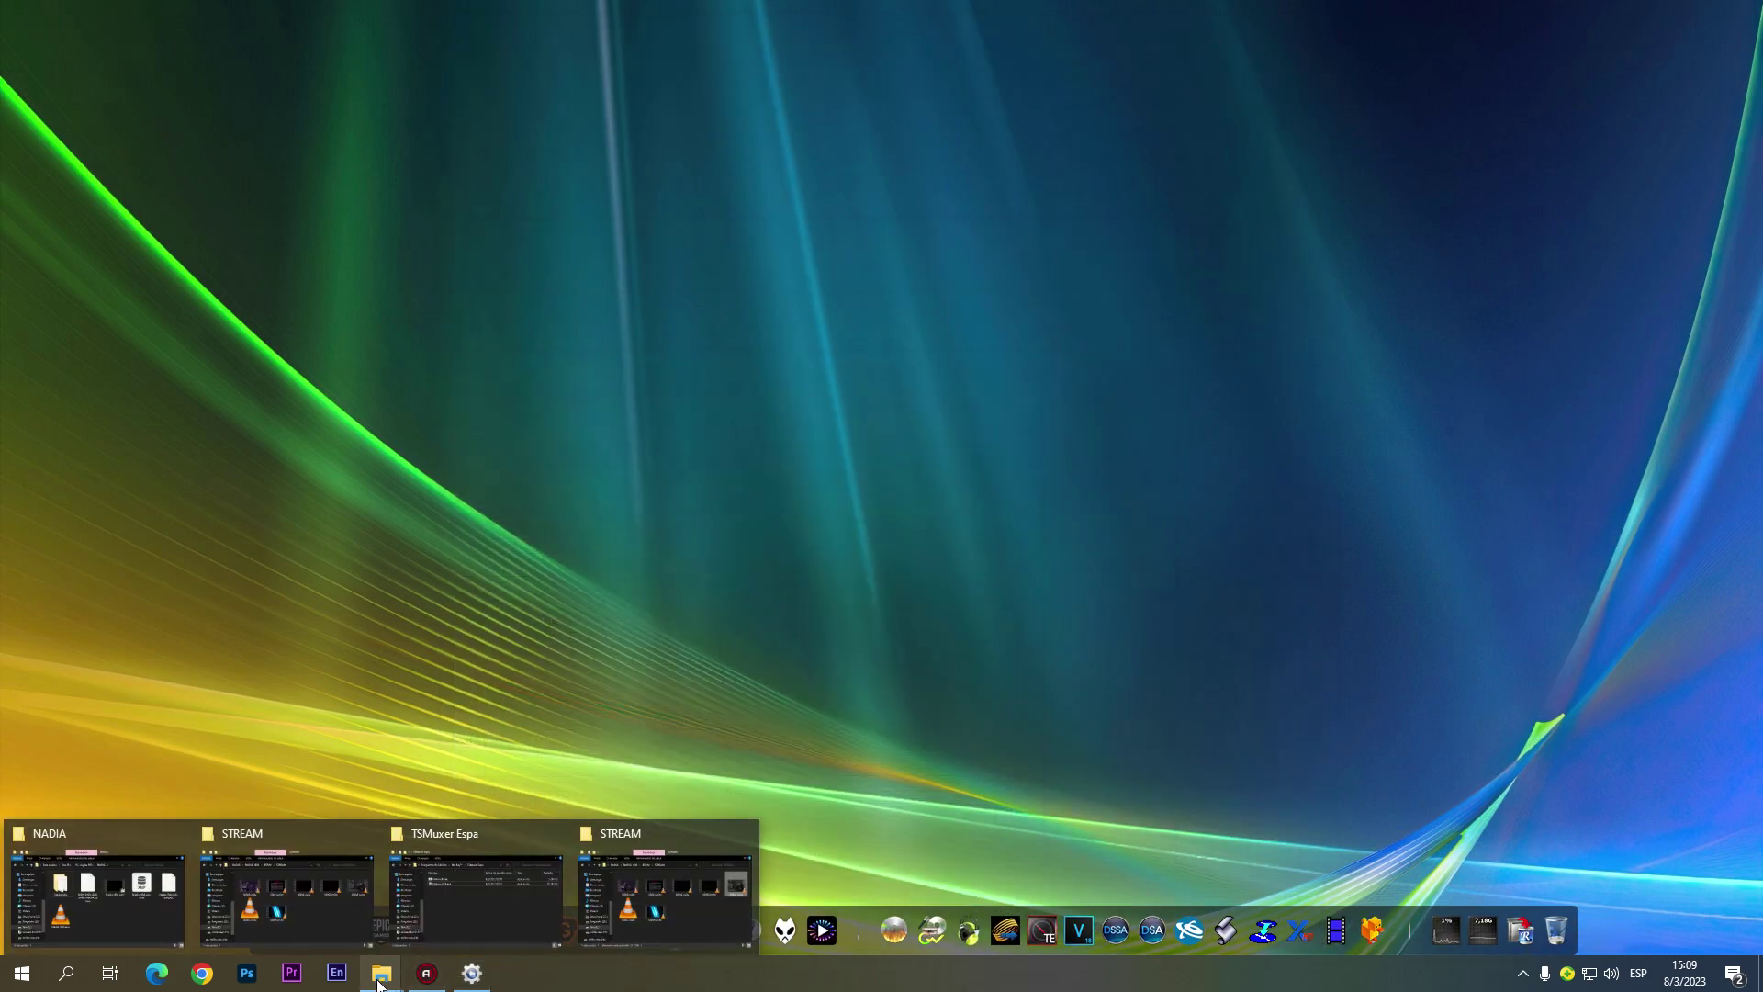
left_click(562, 890)
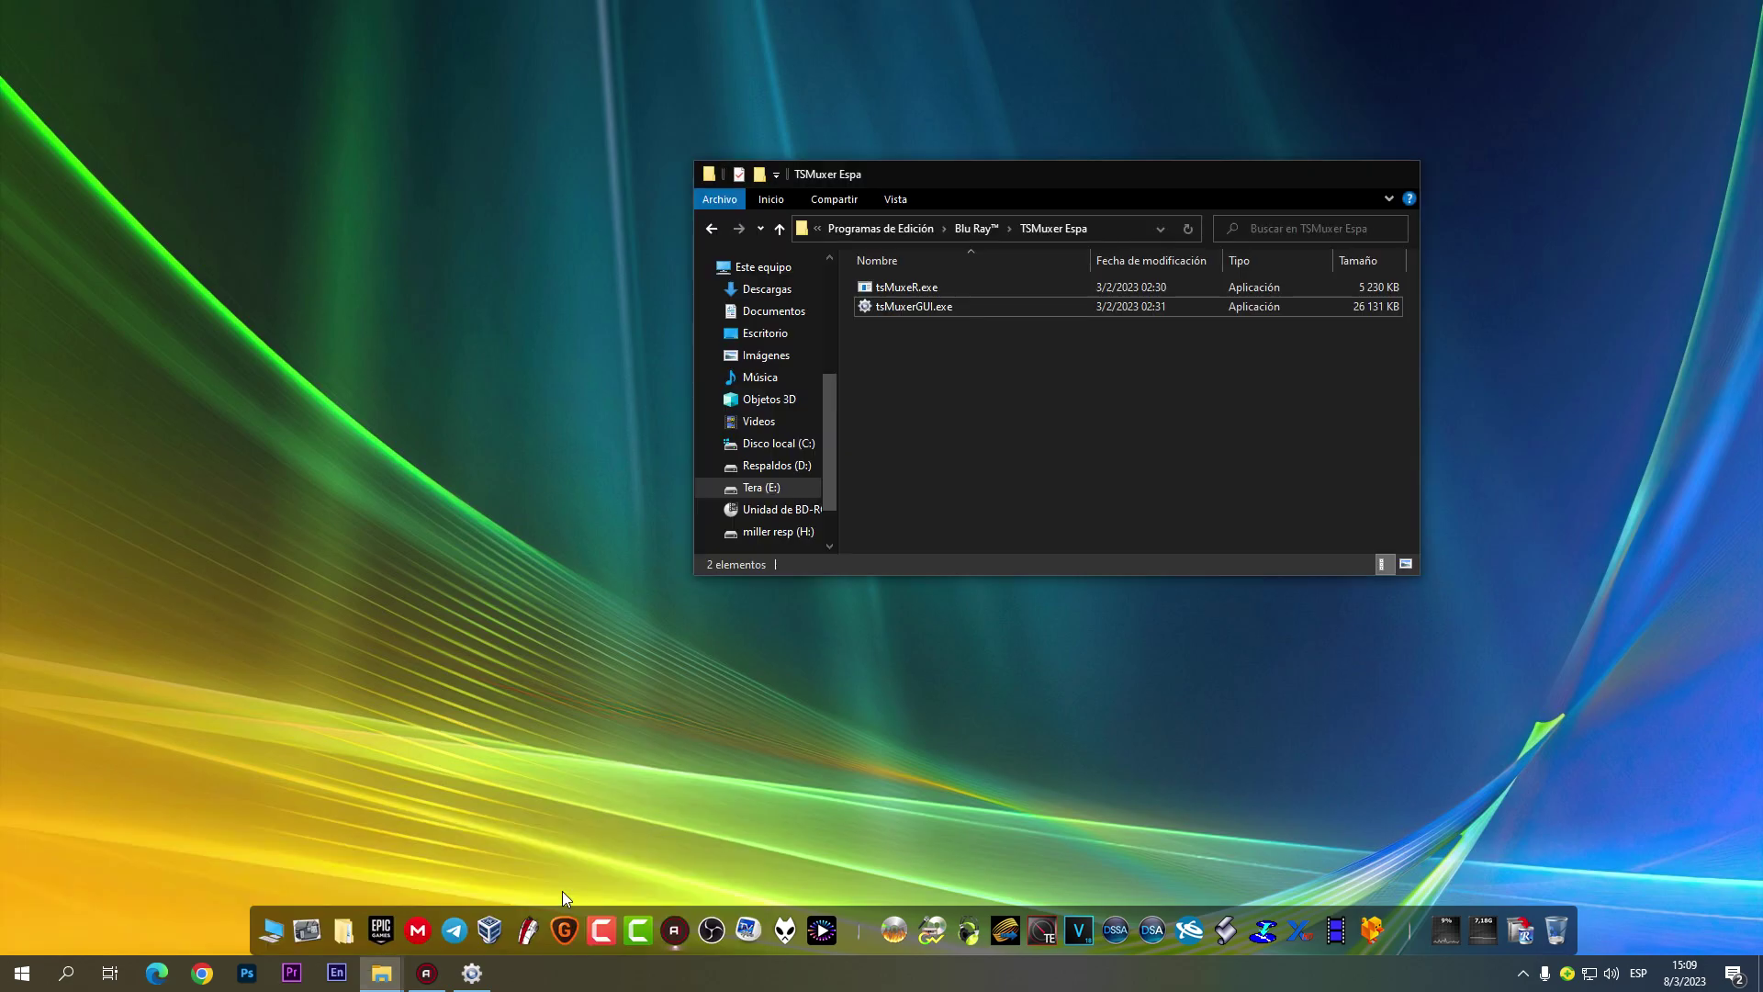
left_click(767, 488)
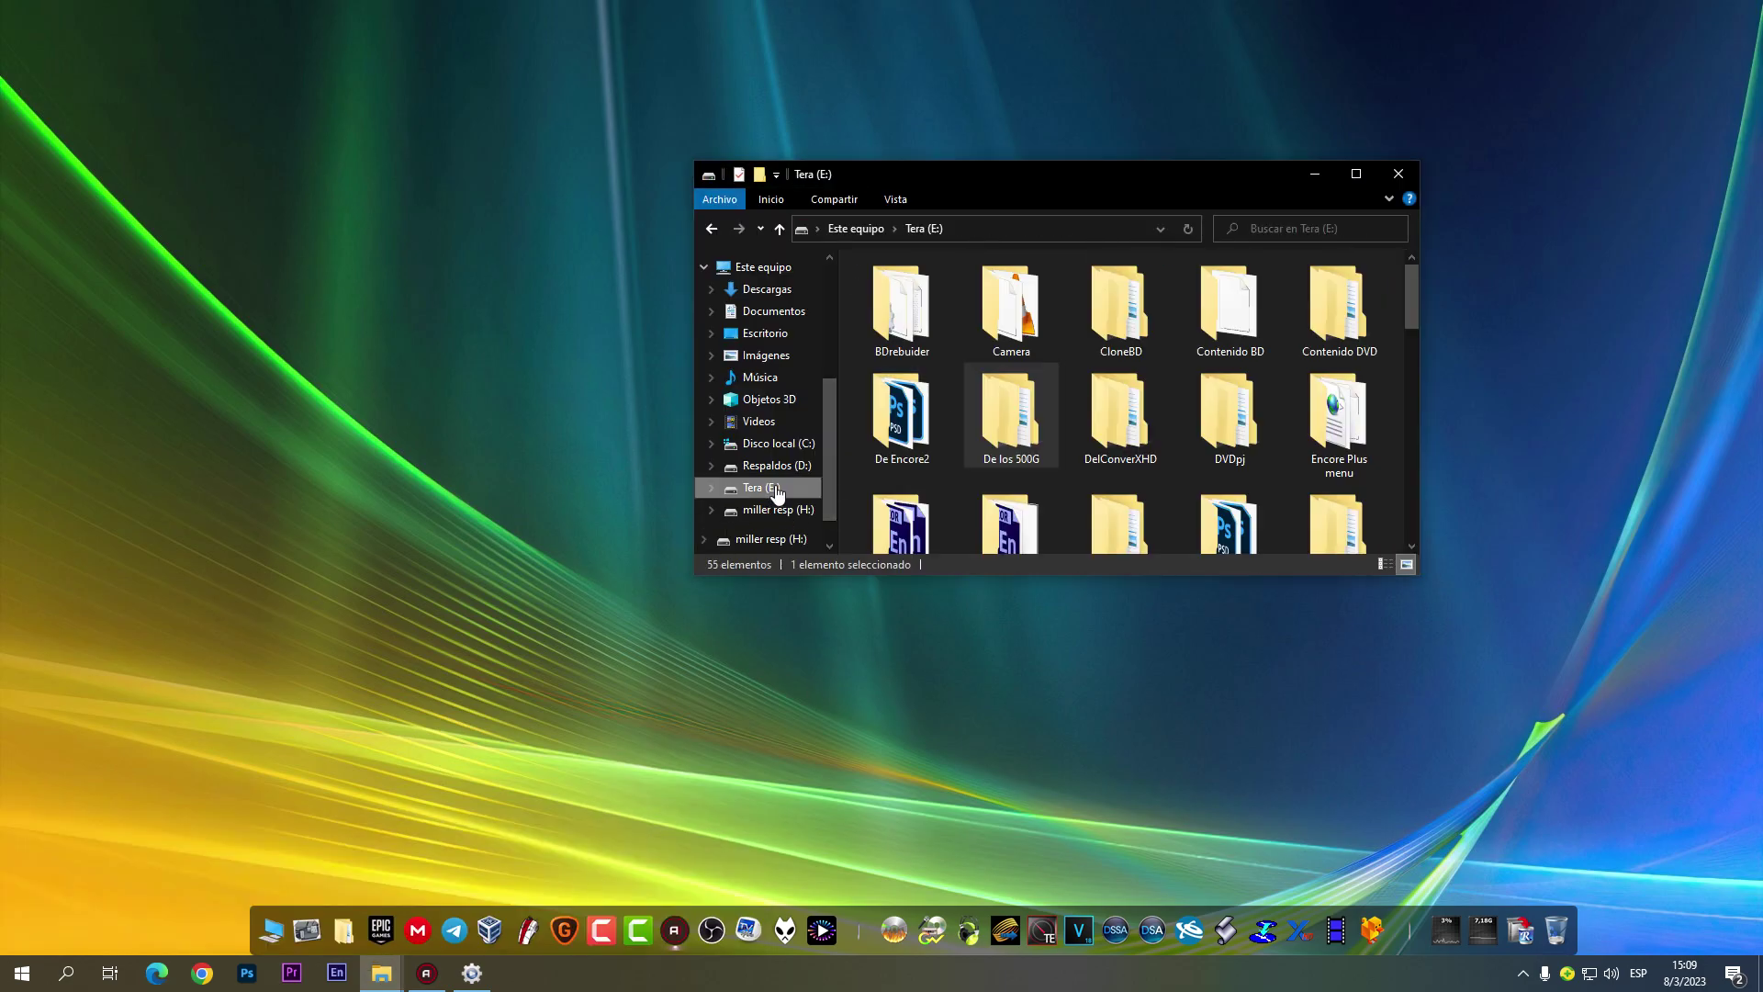
double_click(1220, 340)
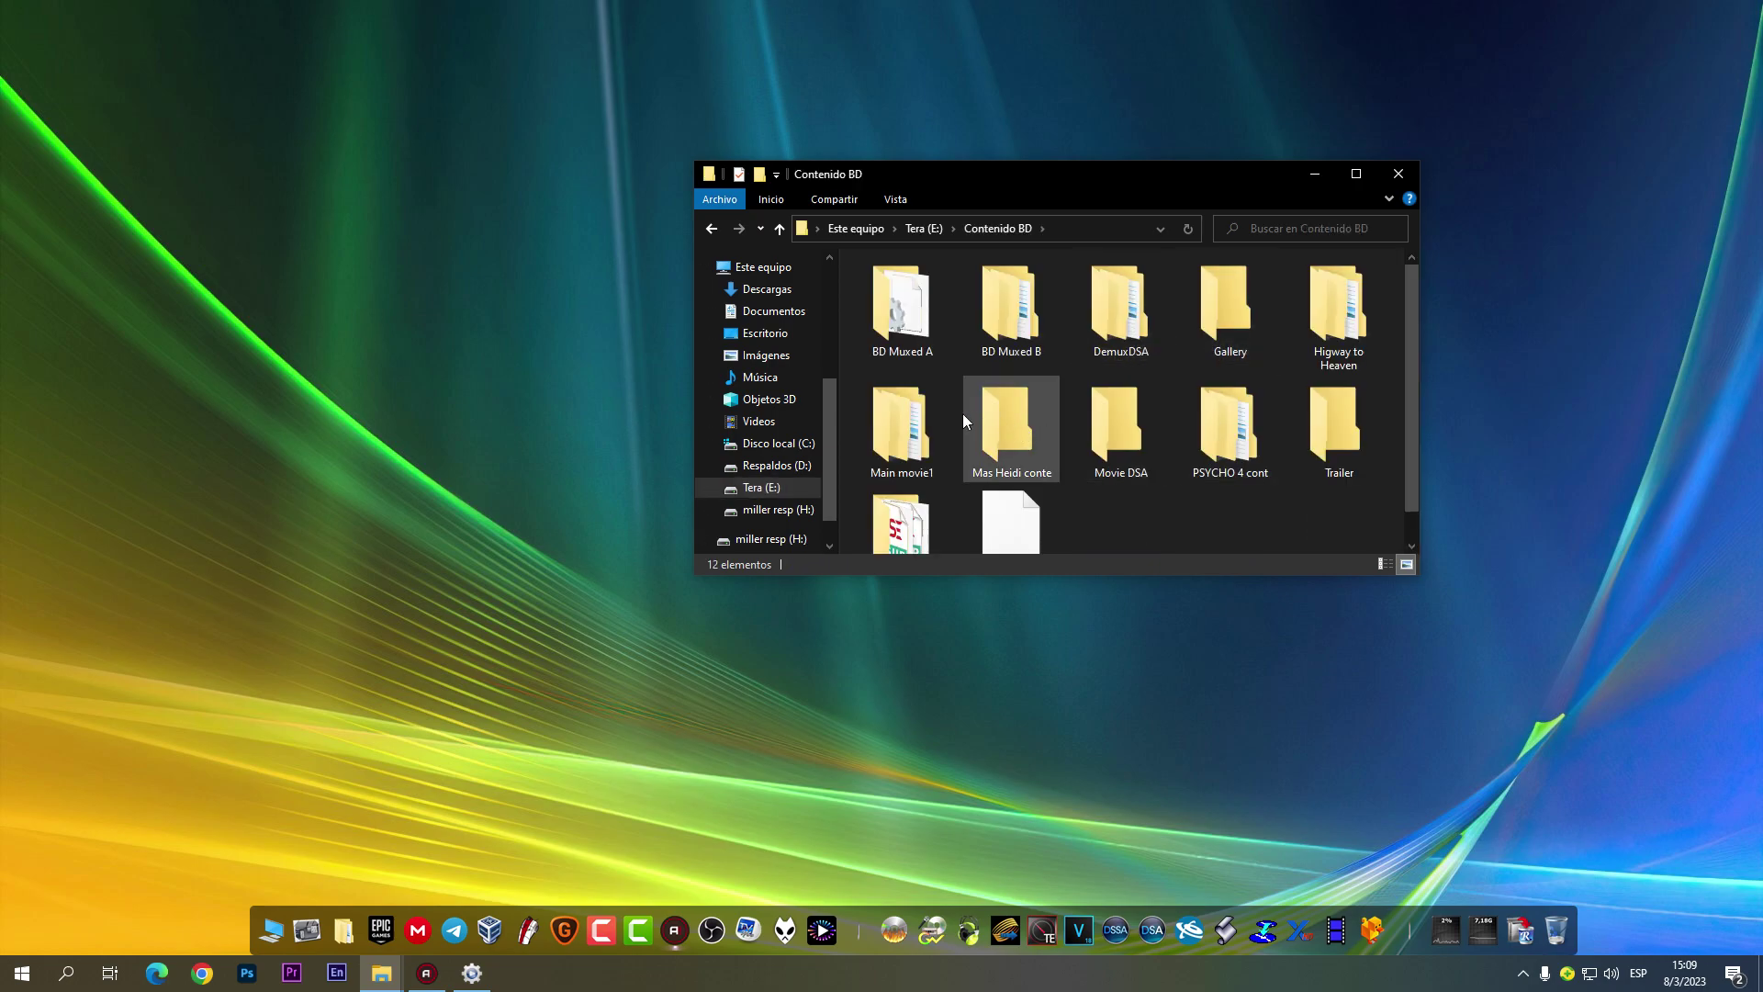
double_click(891, 428)
double_click(903, 288)
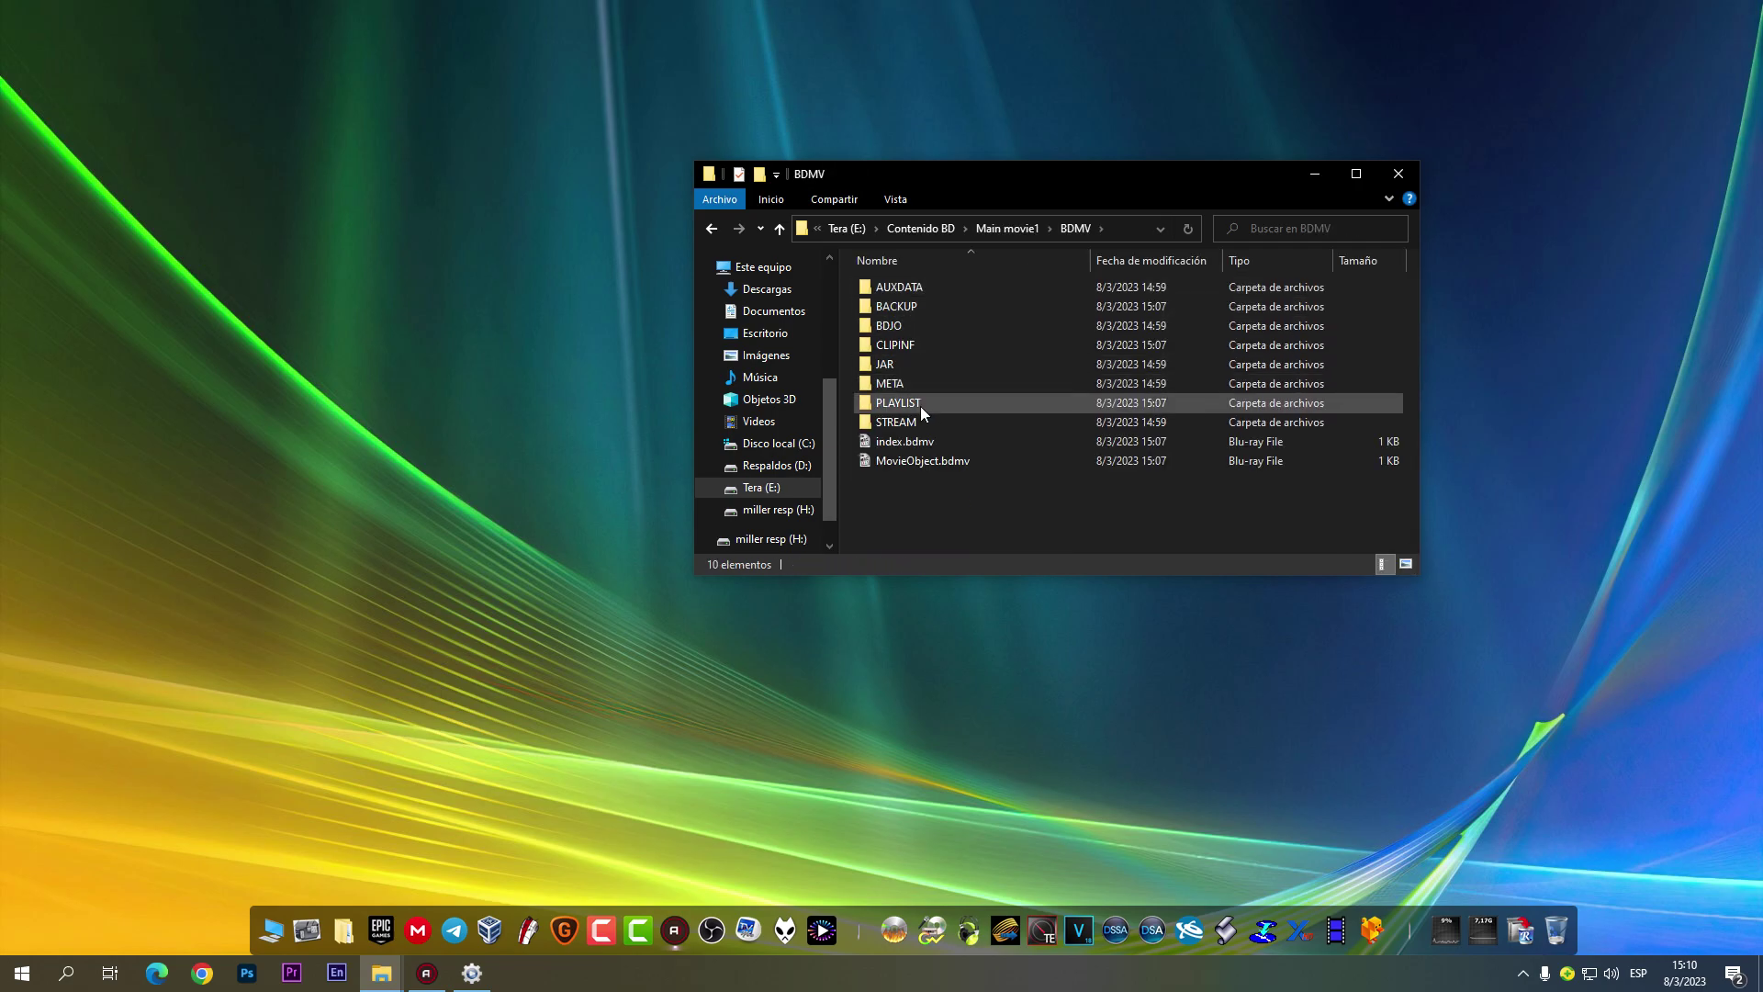
double_click(919, 418)
Step: Move the new 00004.m2ts from Main movie1's STREAM folder into the NADIA 1984 disc's STREAM folder, replacing the existing file
left_click(887, 311)
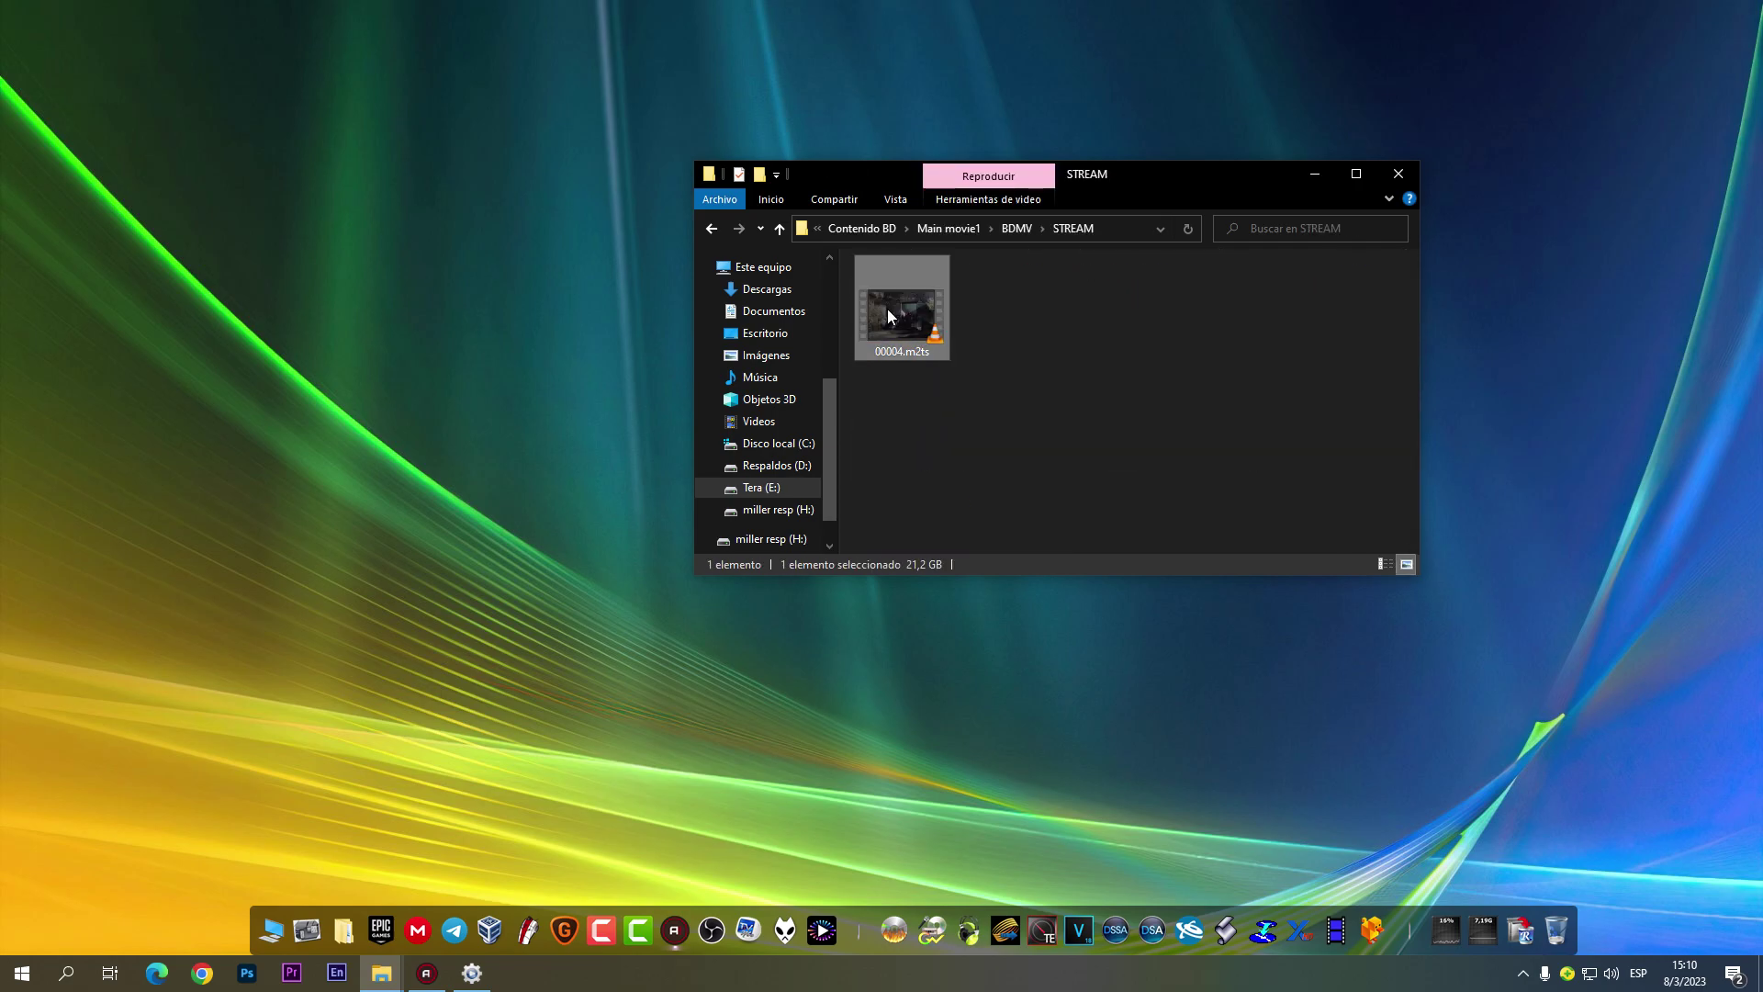
right_click(887, 309)
left_click(946, 794)
mouse_move(381, 973)
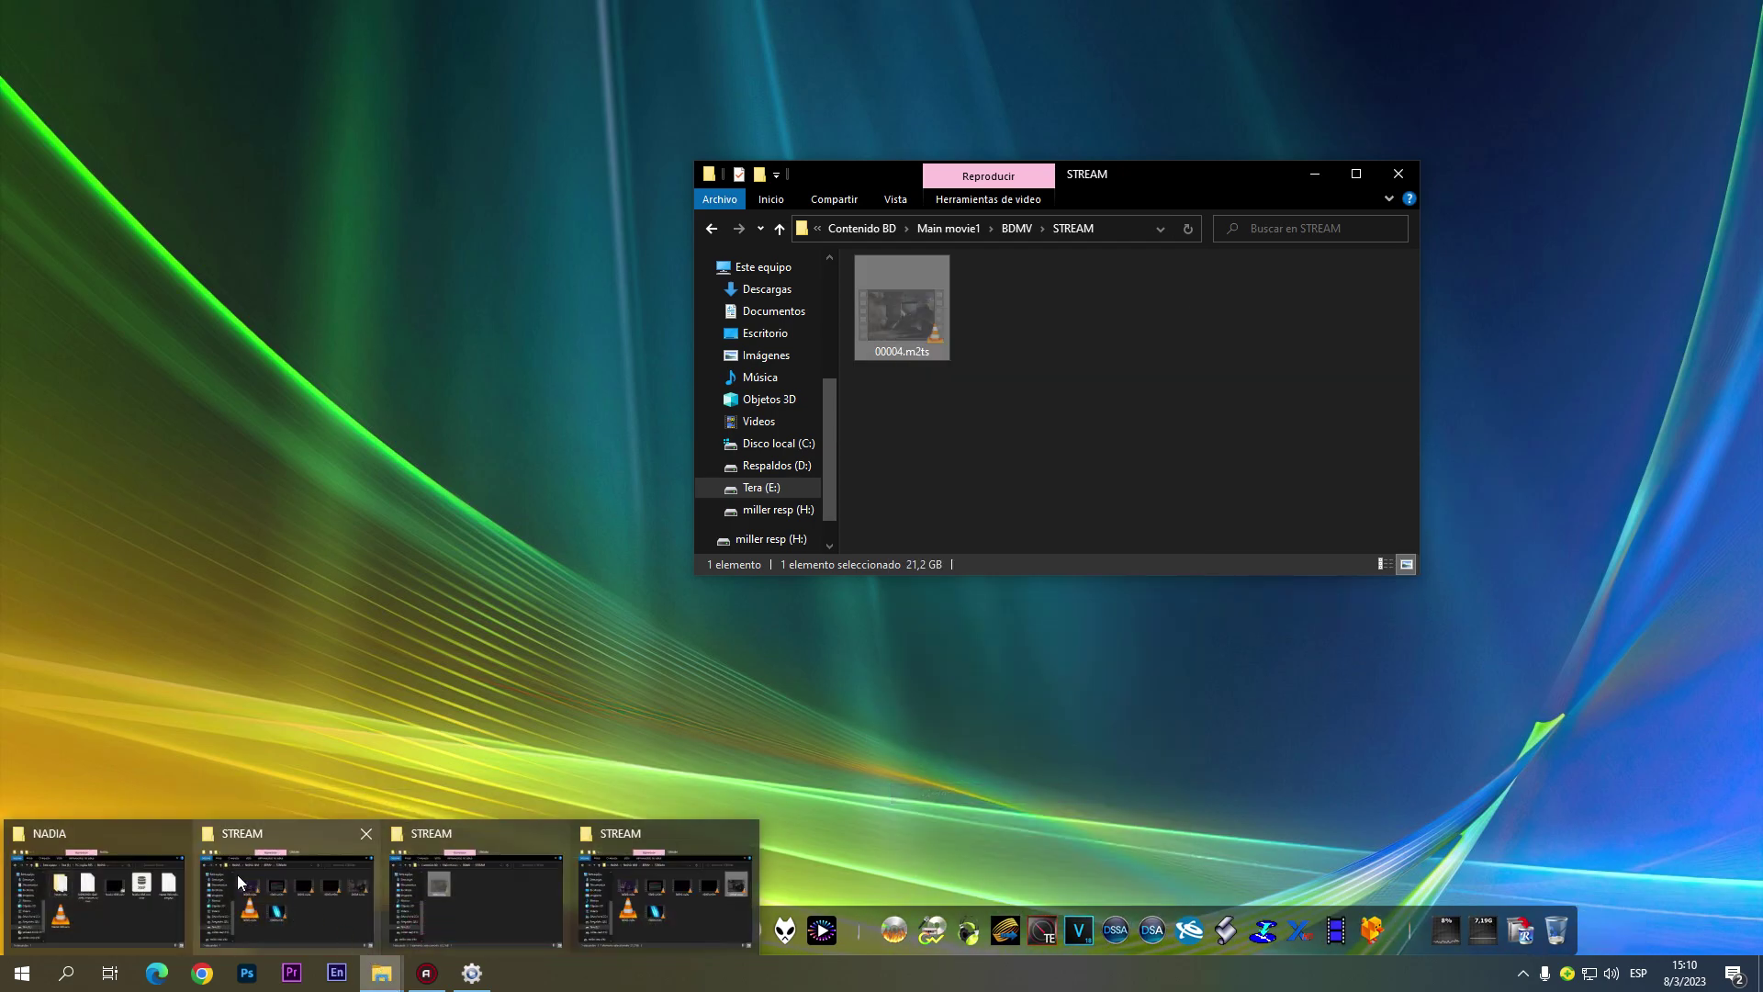
left_click(171, 833)
left_click(272, 834)
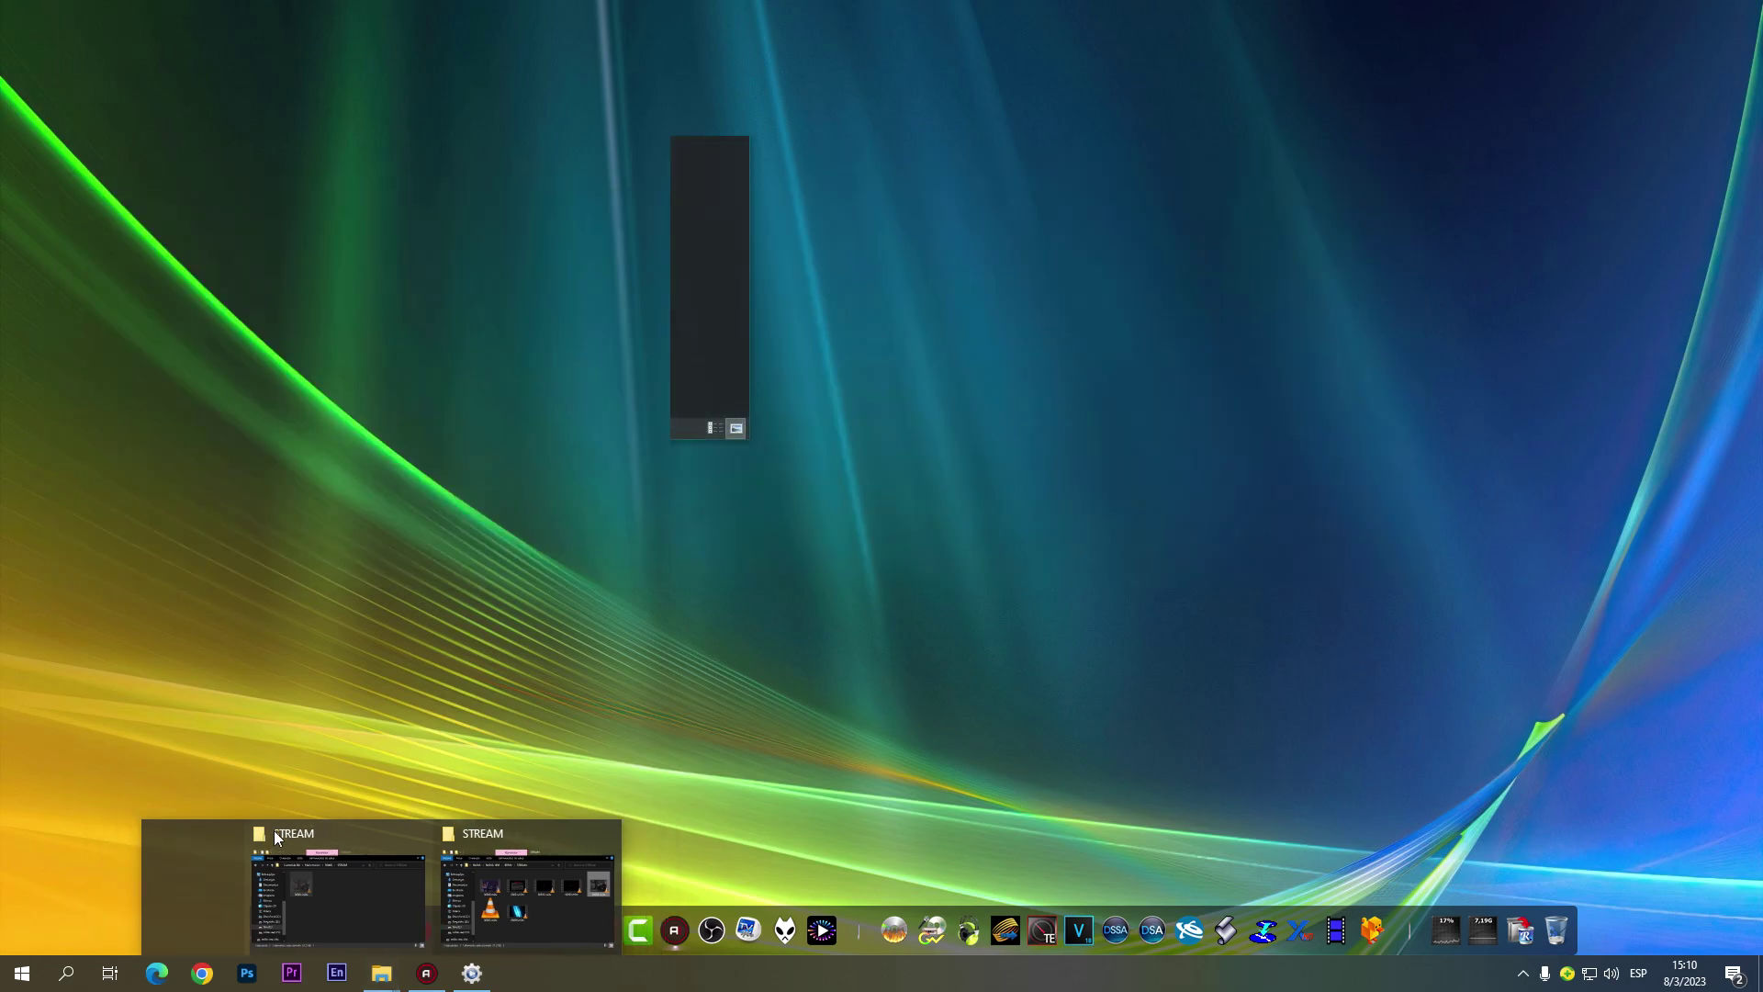
left_click(358, 832)
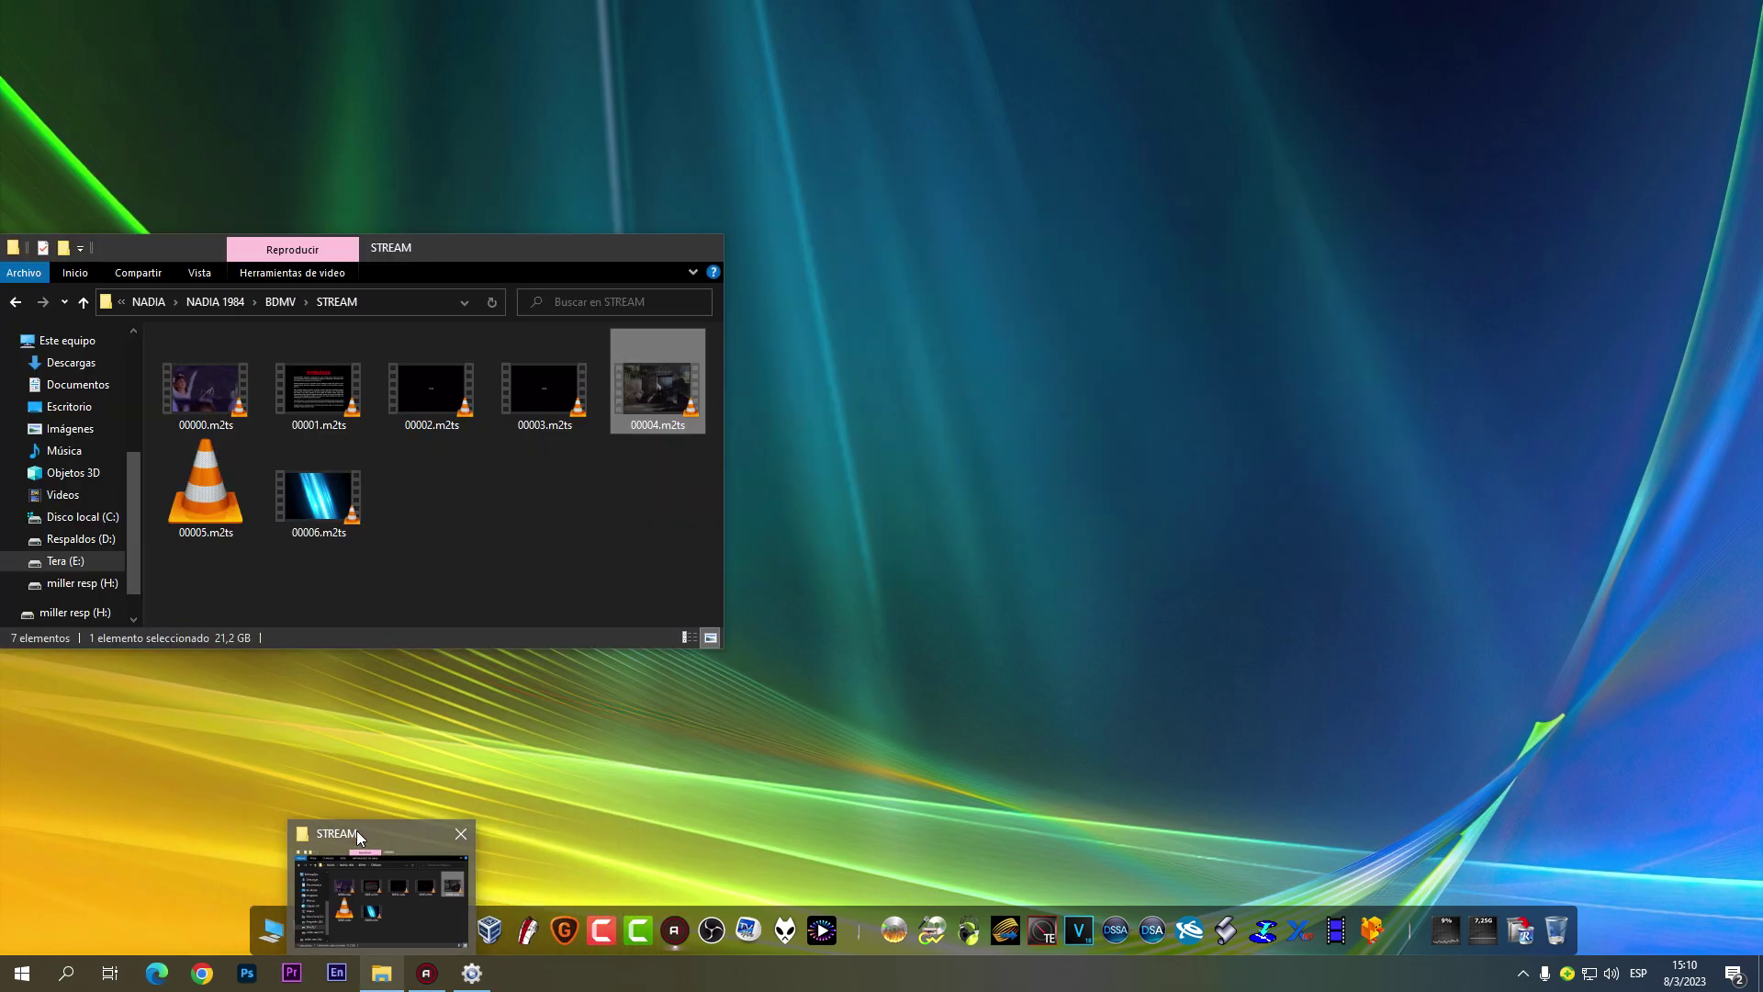
left_click(356, 830)
right_click(527, 523)
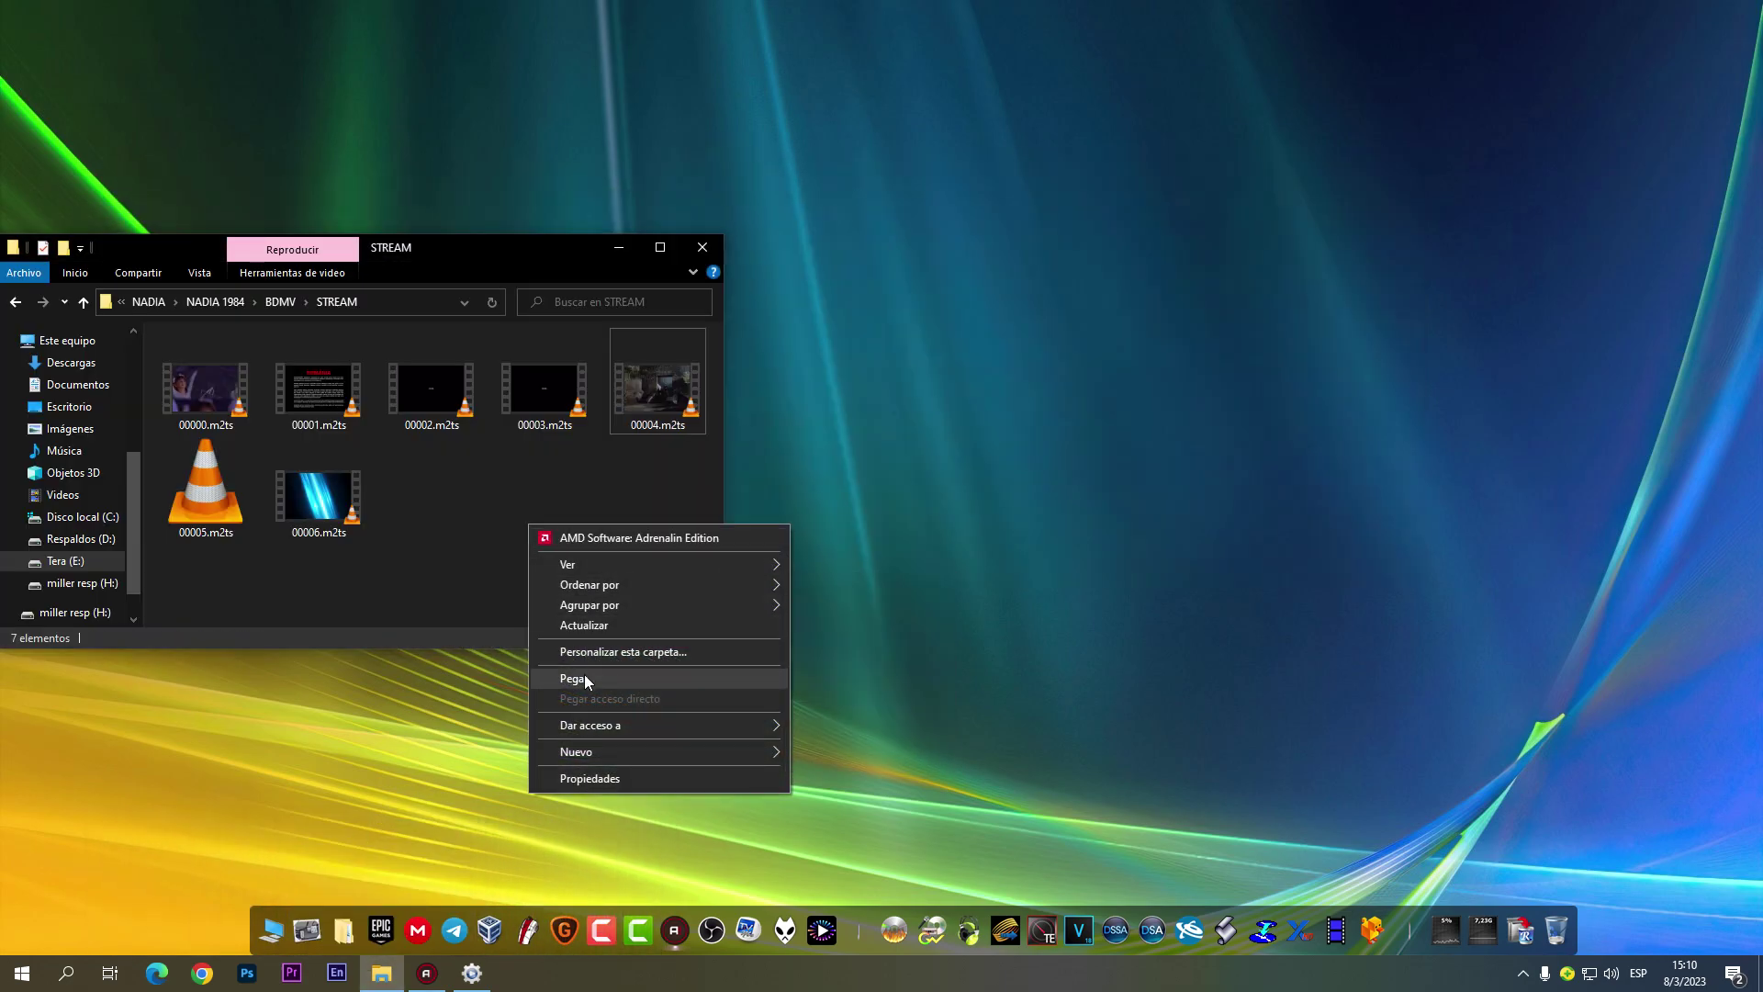
left_click(584, 678)
left_click(875, 333)
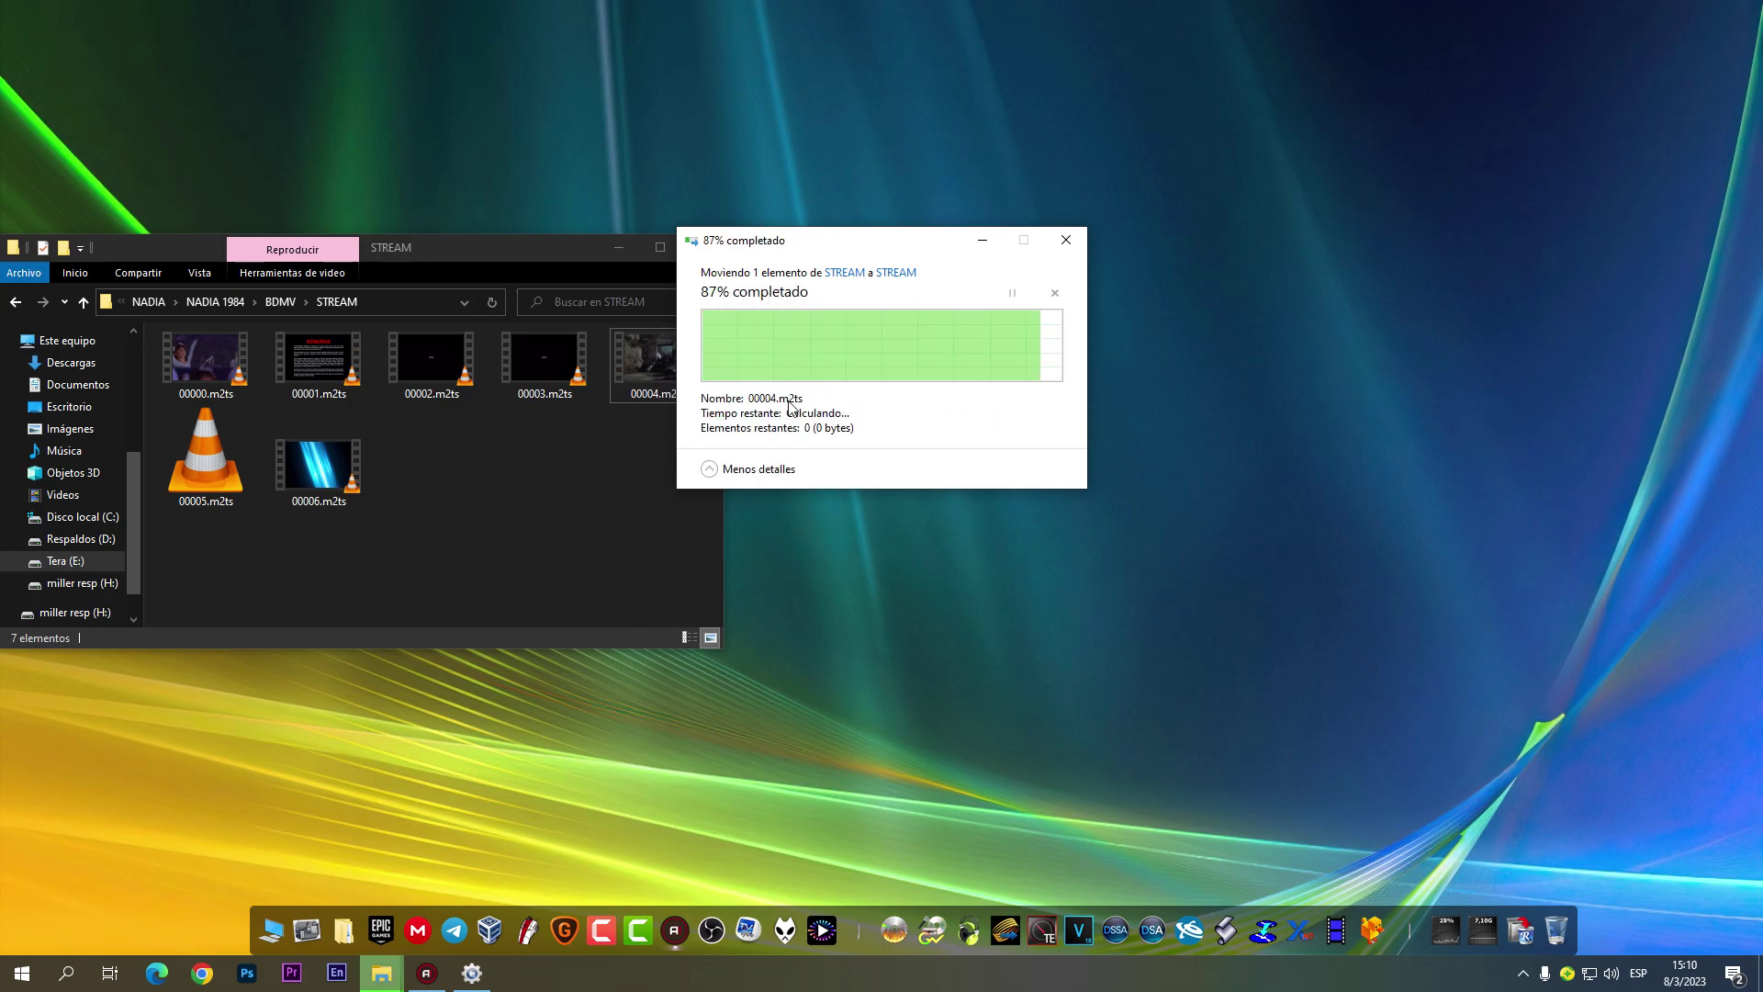
Step: Open the CLIPINF folder of NADIA 1984 and, in a second window, the one under Contenido BD, Main movie1, BDMV
left_click(81, 306)
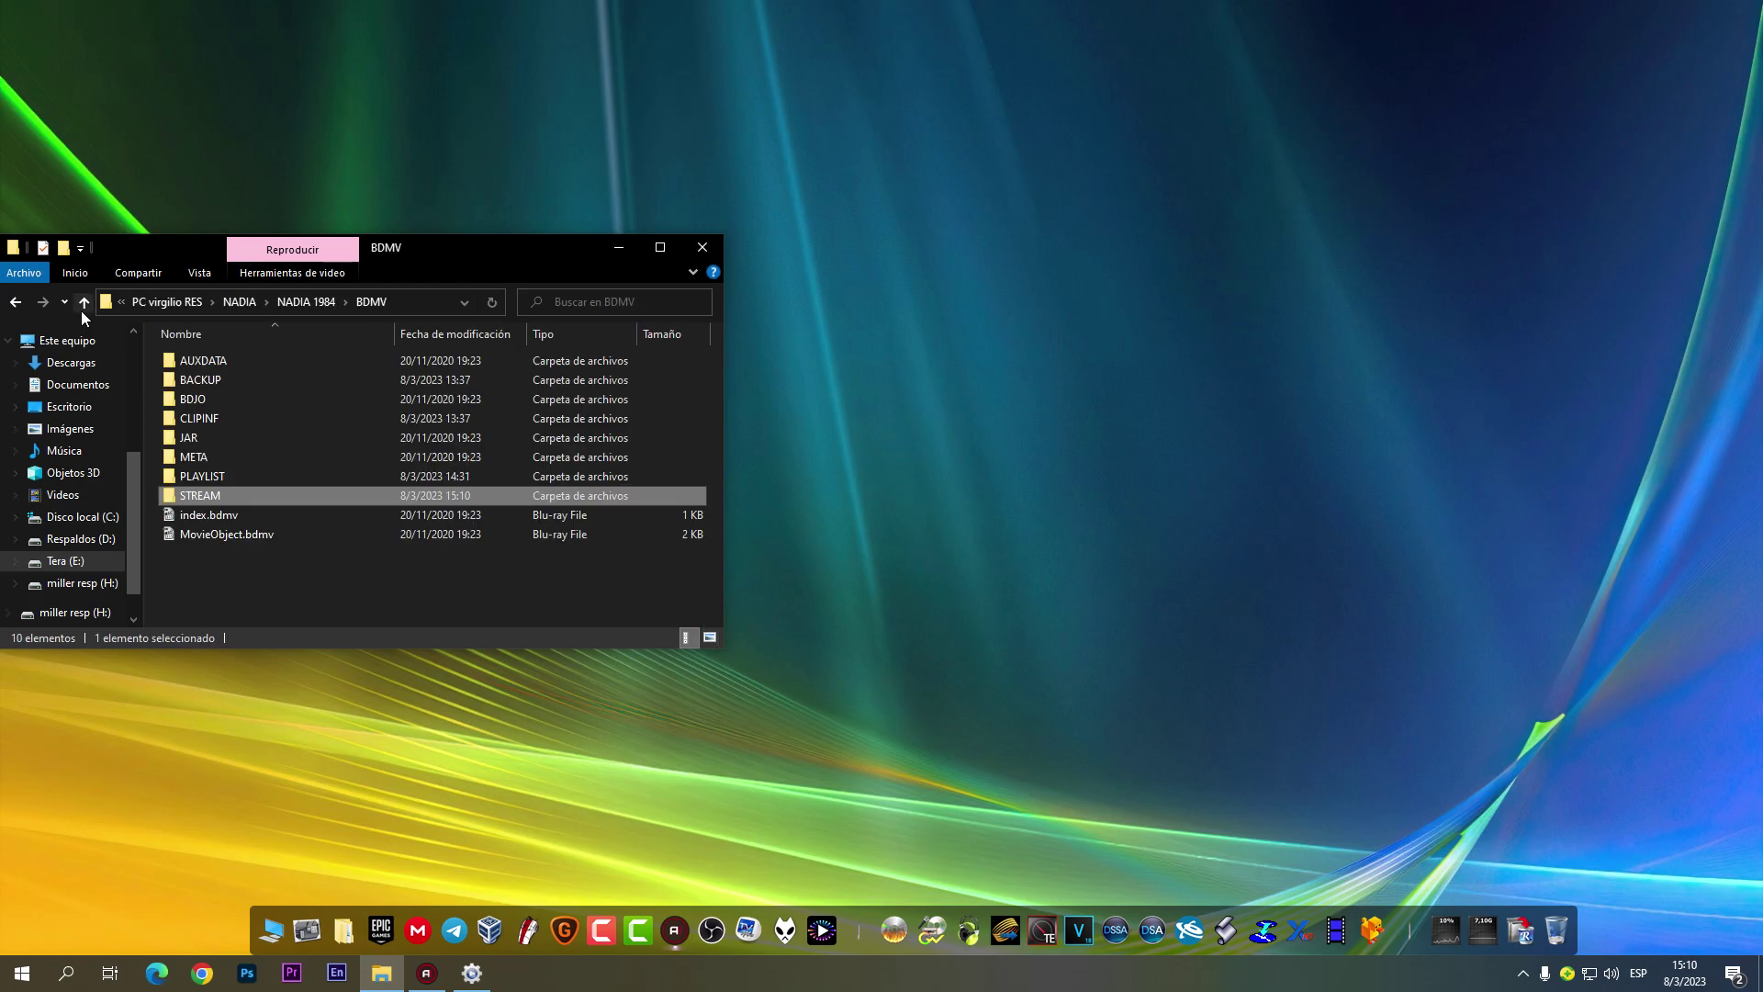
double_click(238, 416)
mouse_move(381, 972)
left_click(271, 932)
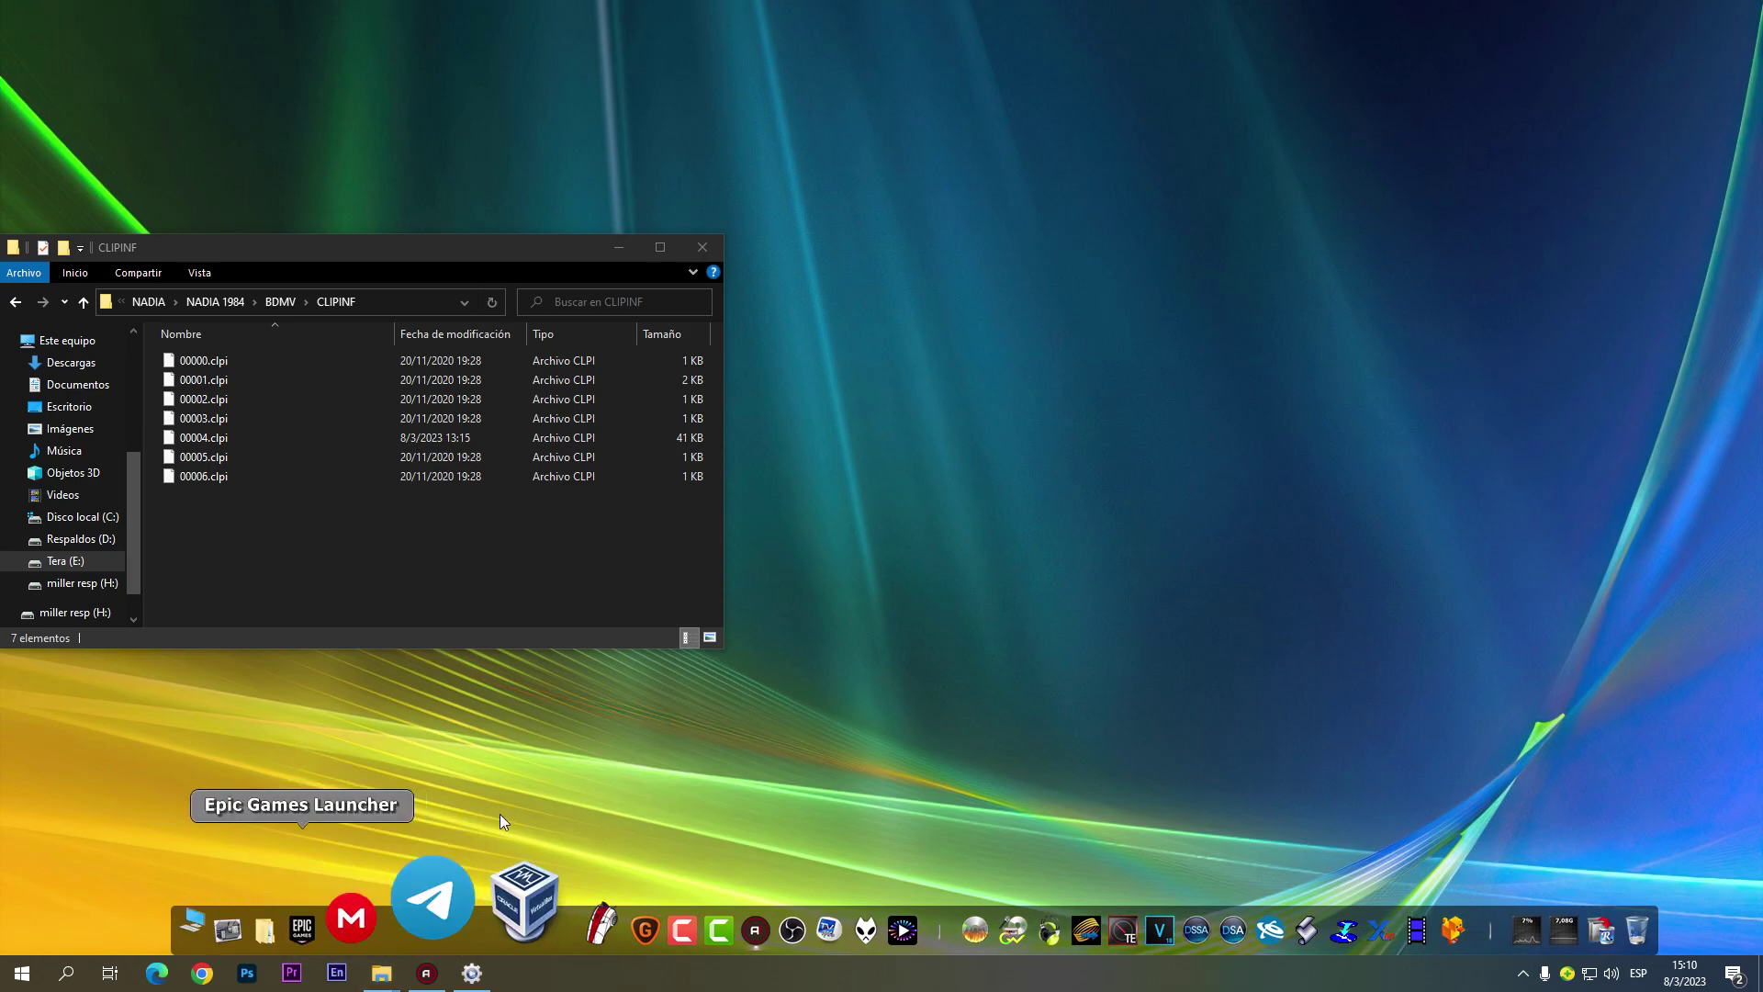
double_click(999, 395)
double_click(1212, 314)
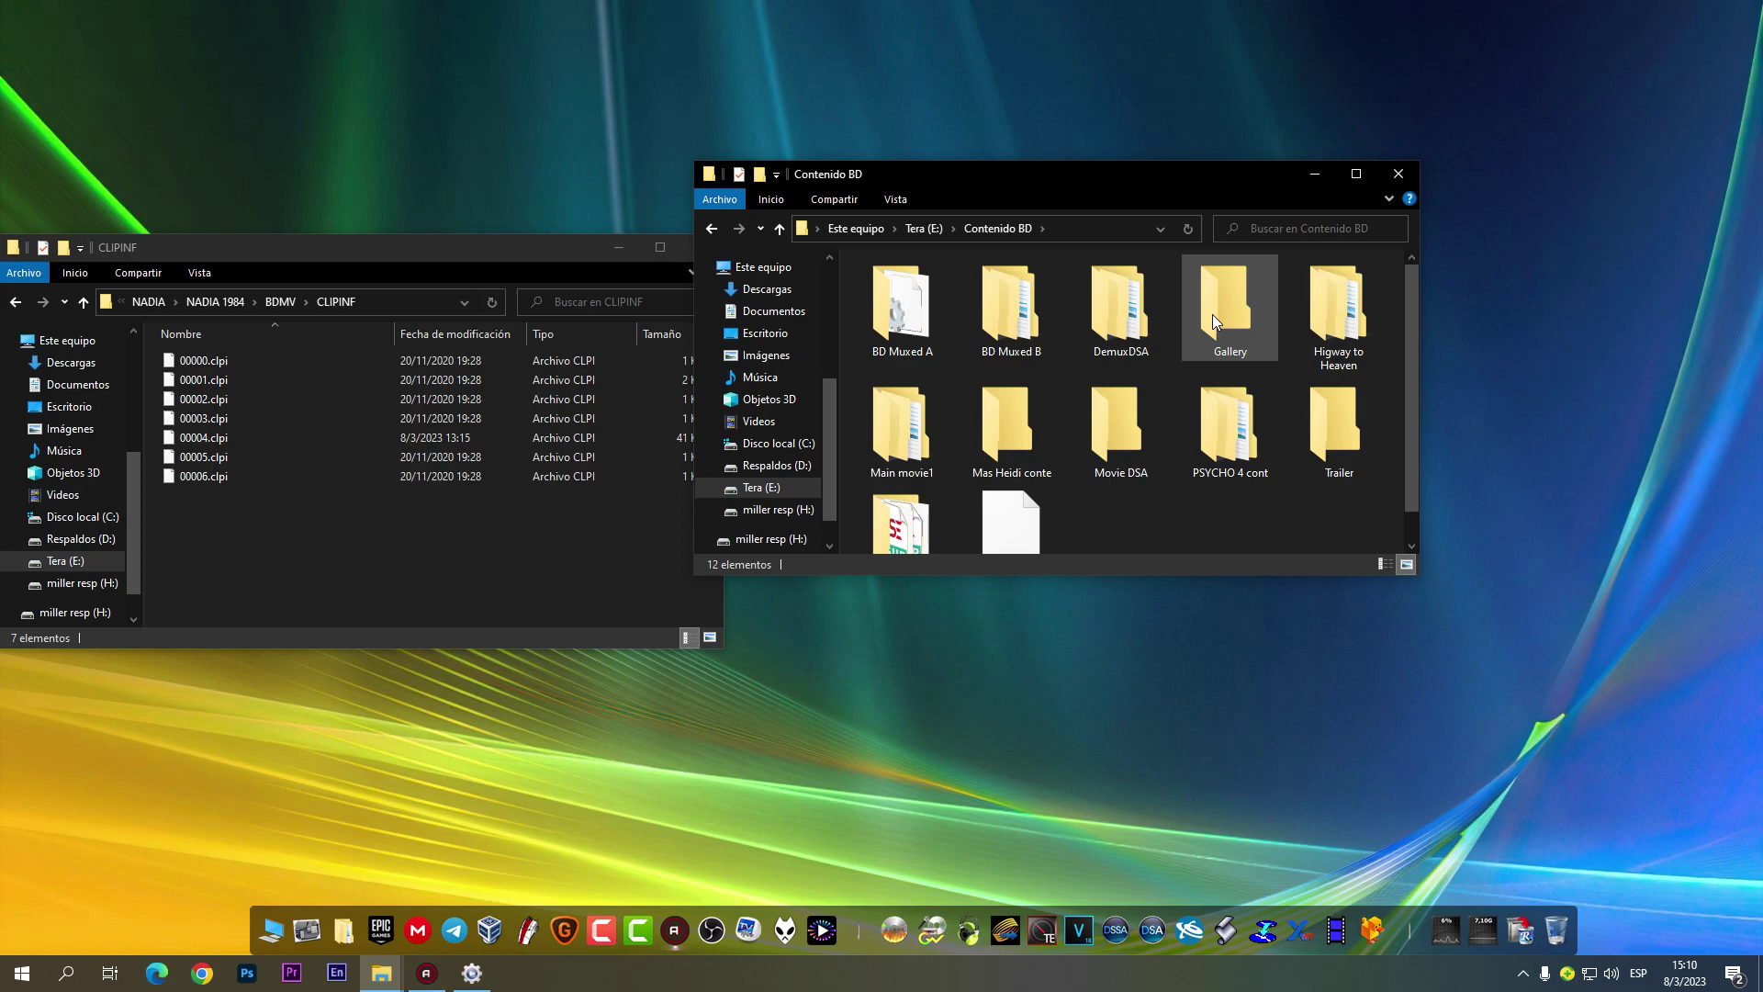
double_click(896, 435)
double_click(925, 286)
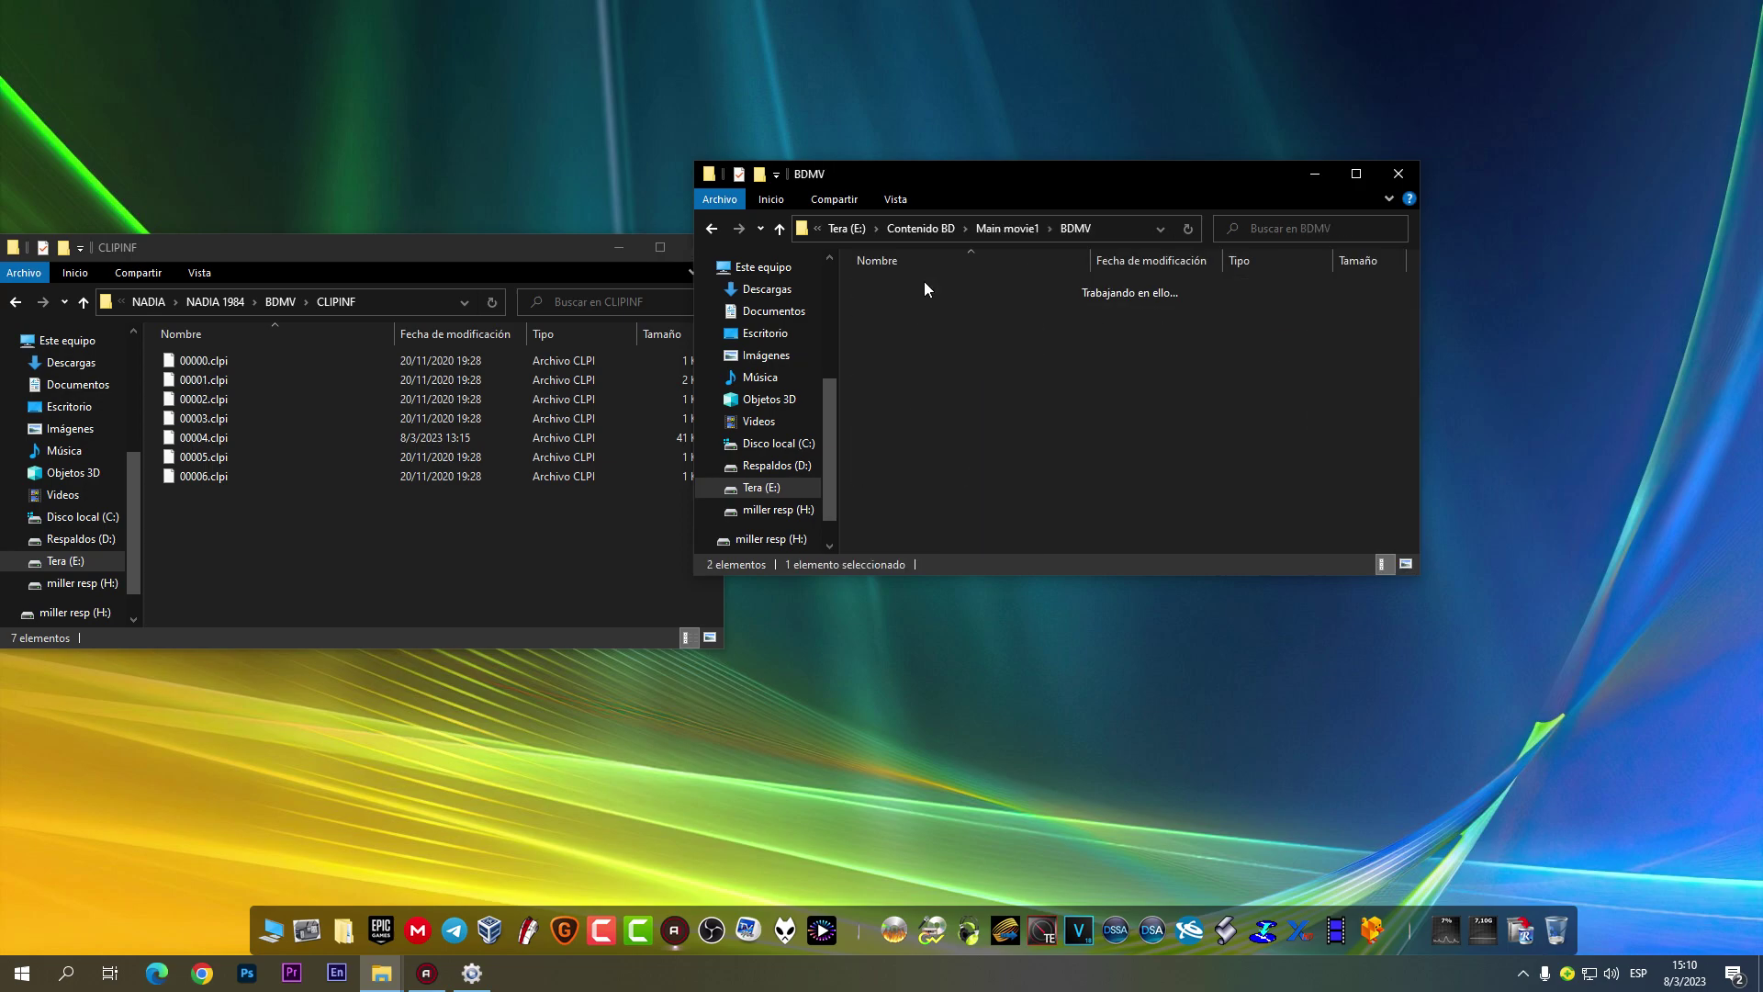
double_click(920, 343)
Step: Copy 00004.clpi from Main movie1's CLIPINF folder over the one in NADIA 1984 and close the source window
left_click(898, 290)
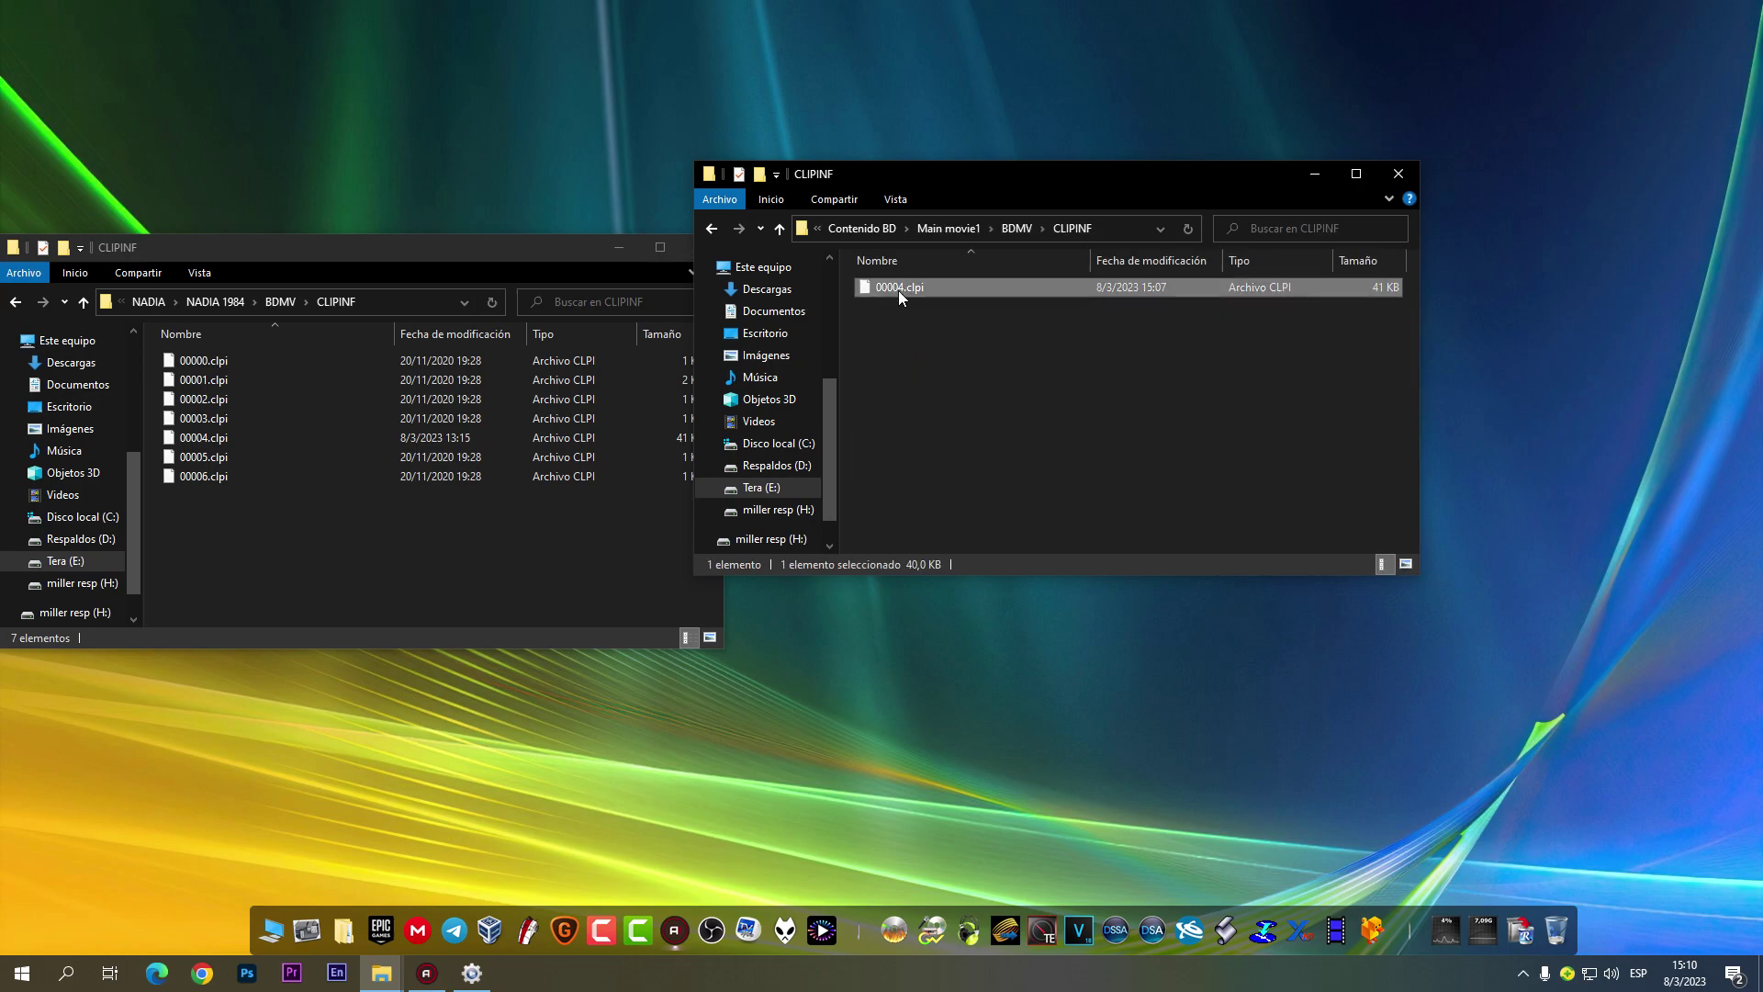
right_click(898, 290)
left_click(955, 696)
right_click(525, 547)
left_click(583, 705)
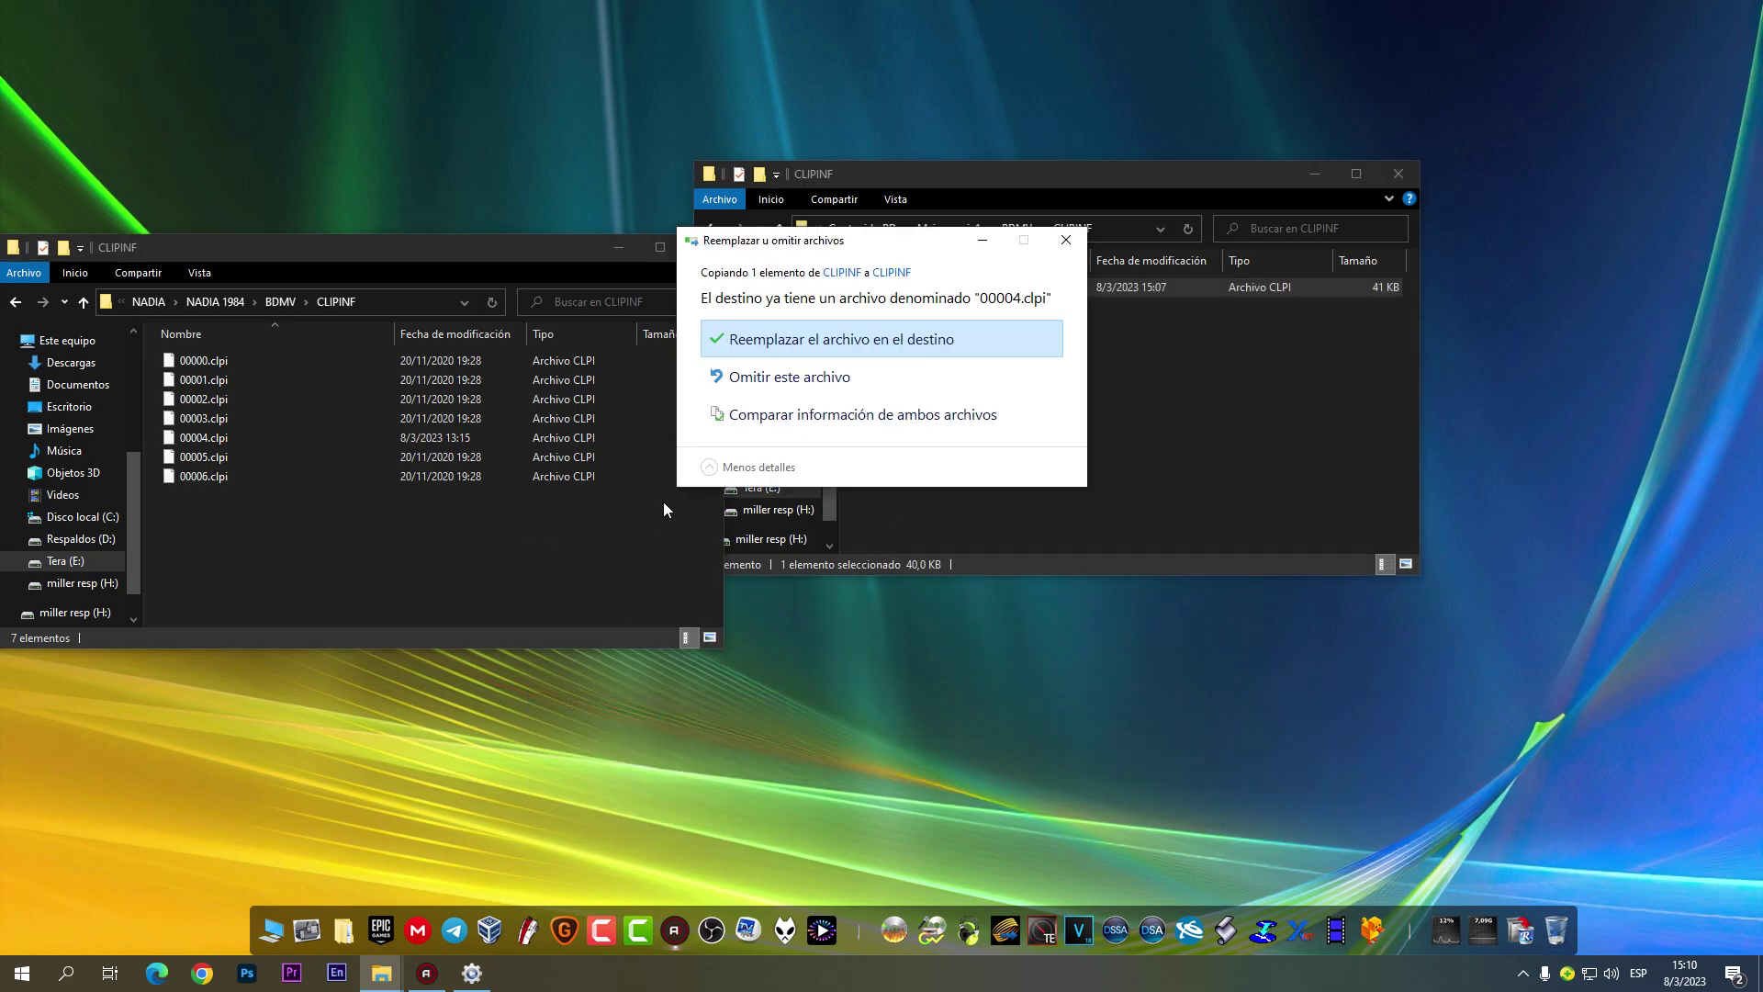
left_click(808, 346)
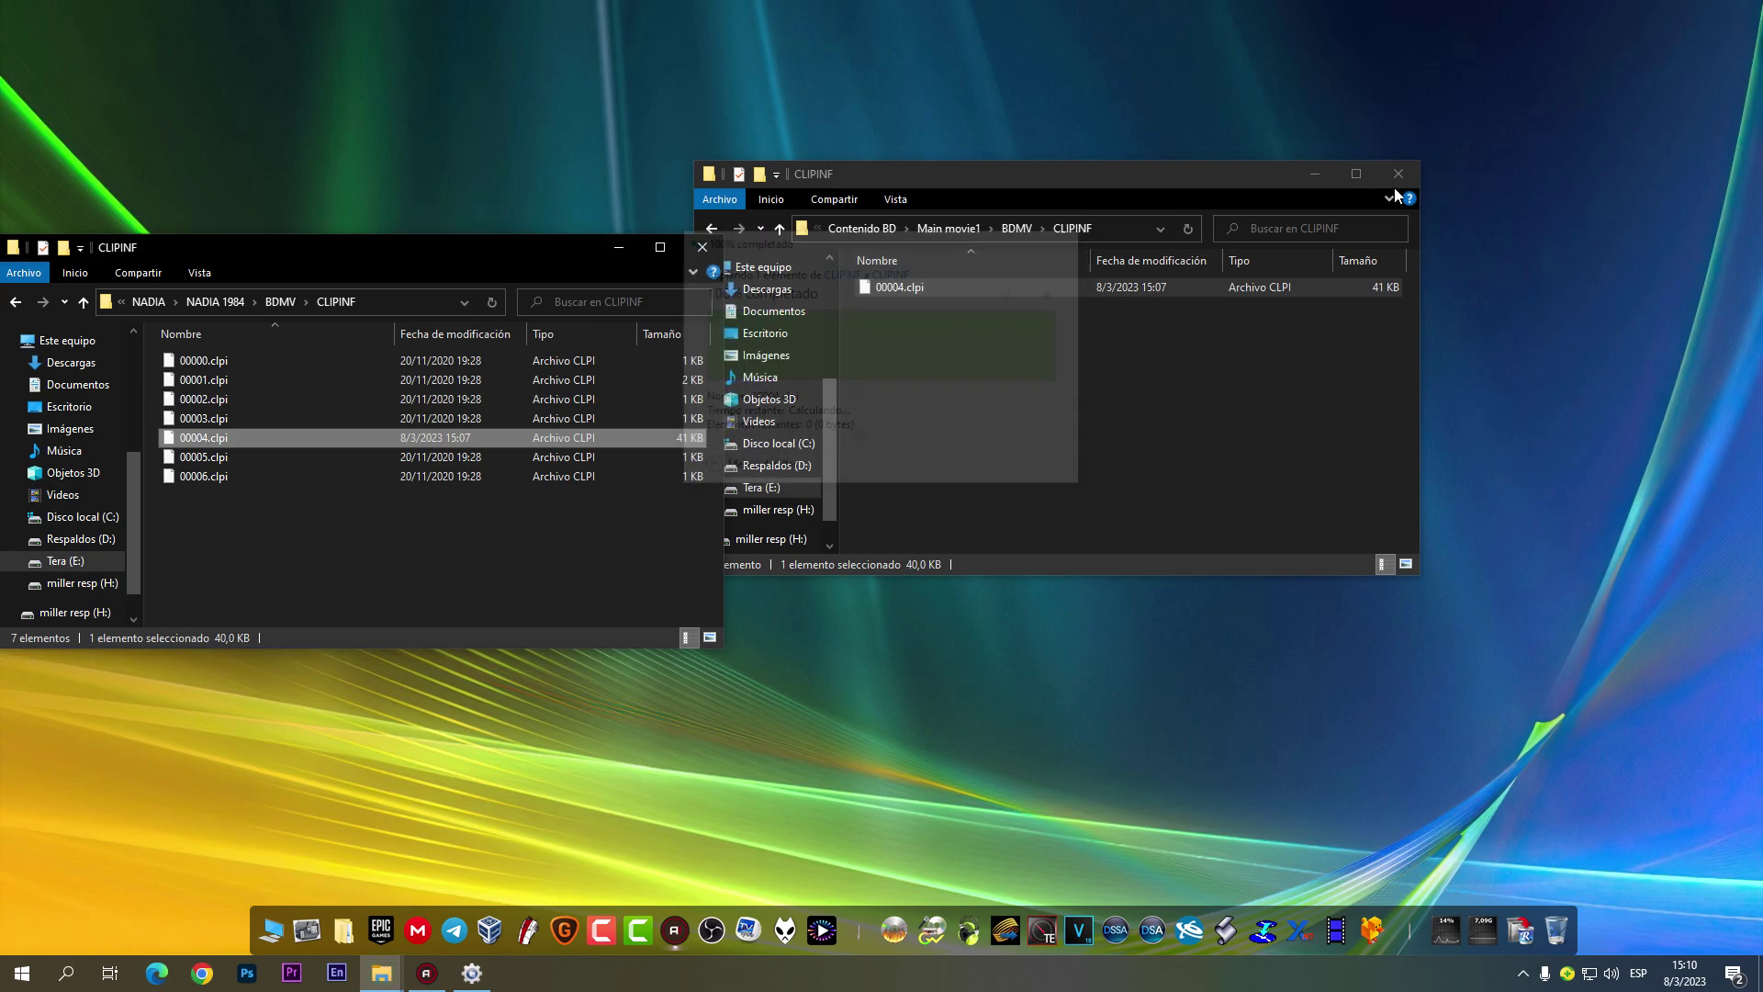
left_click(1396, 174)
Step: Return to the disc's BDMV folder, launch BDedit040.exe from Programas de Edición, Blu Ray™, and load the NADIA 1984 BDMV
left_click_drag(490, 266, 1287, 243)
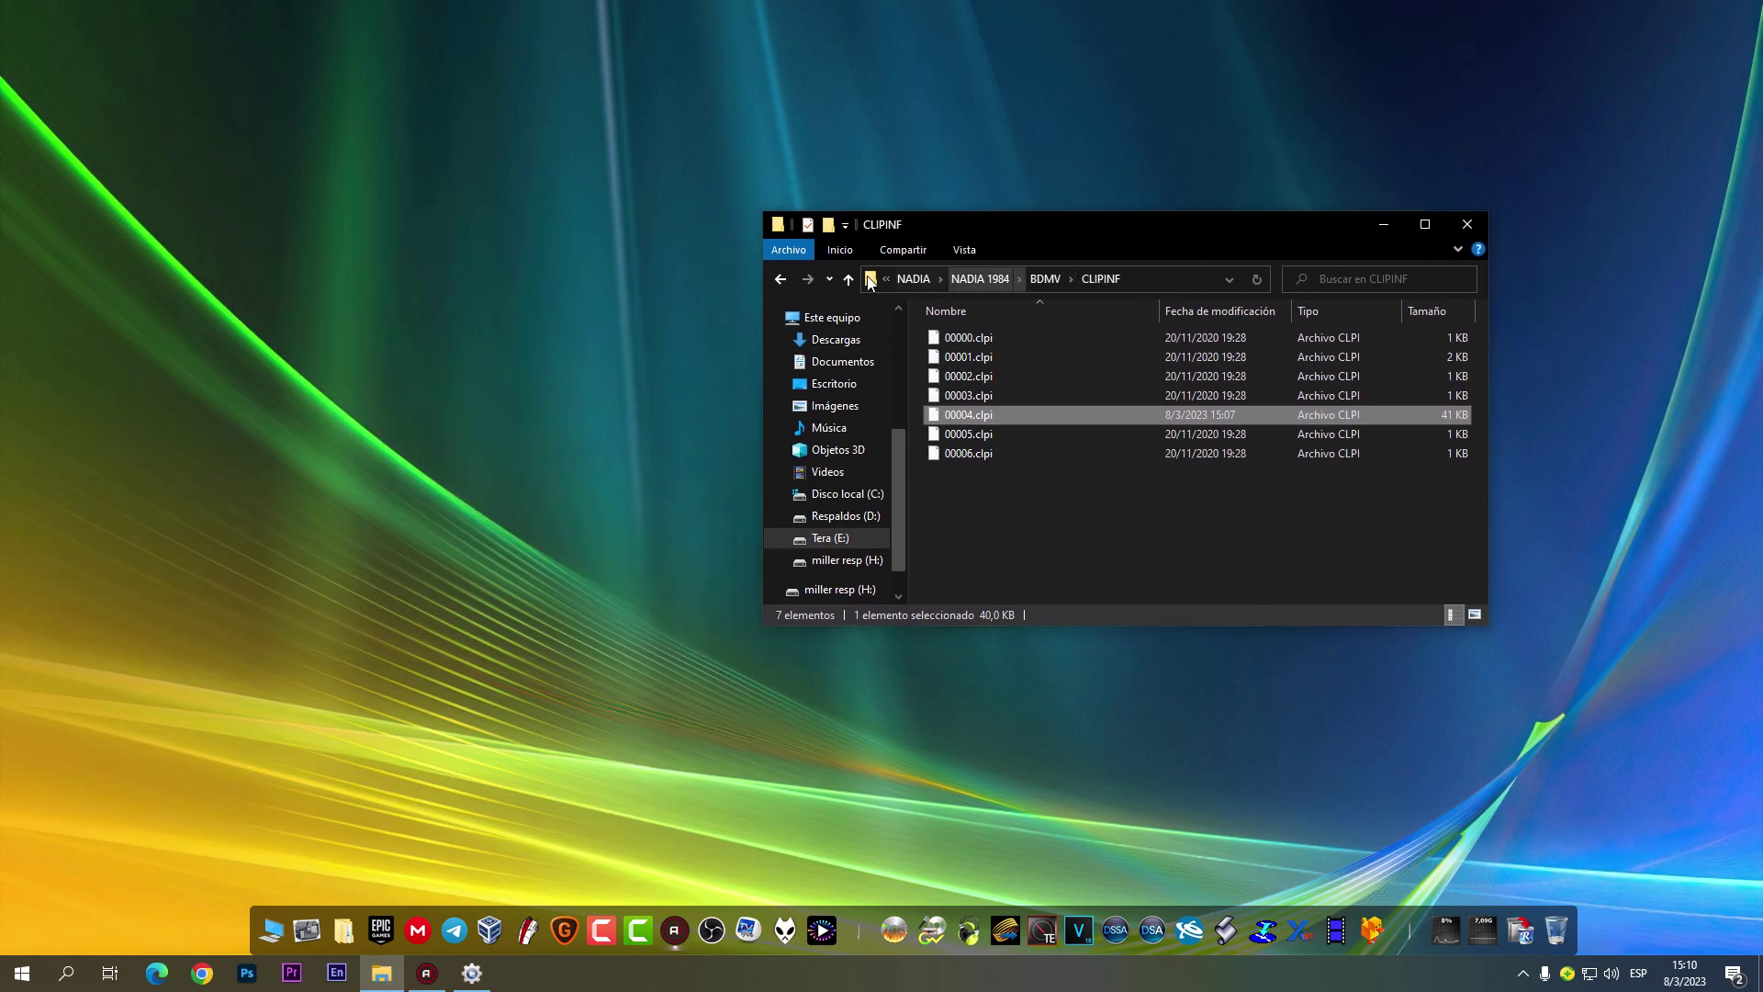
left_click(848, 279)
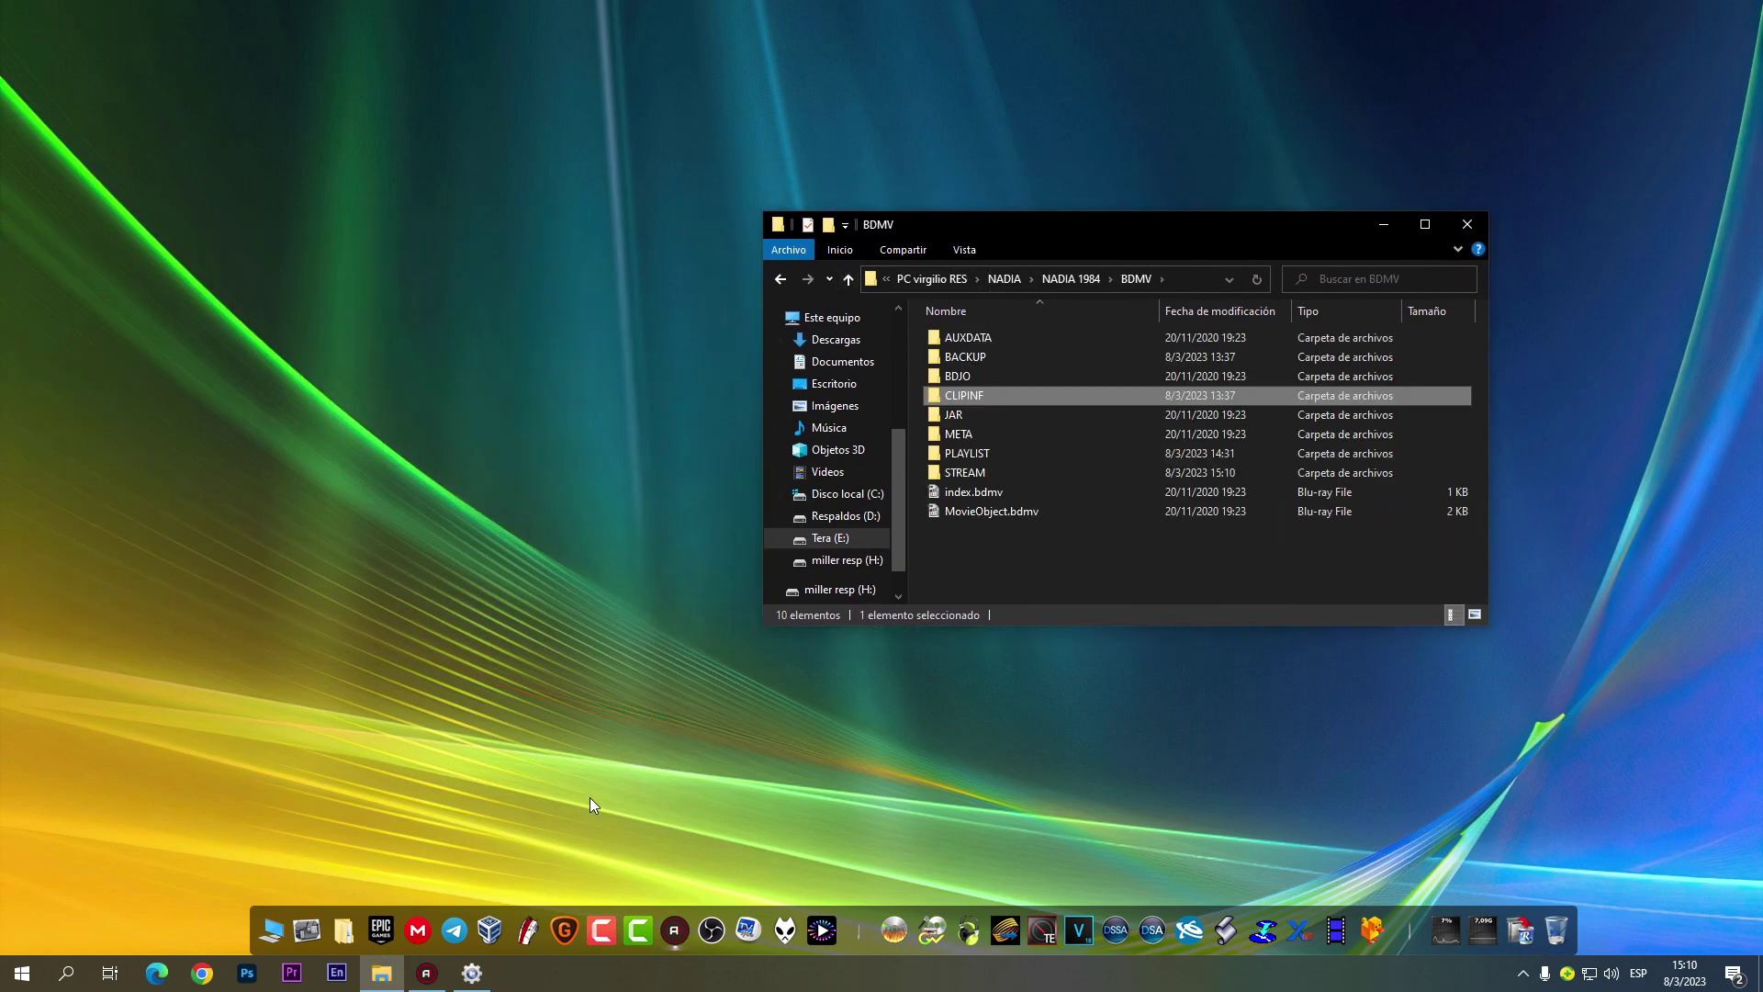
left_click(344, 916)
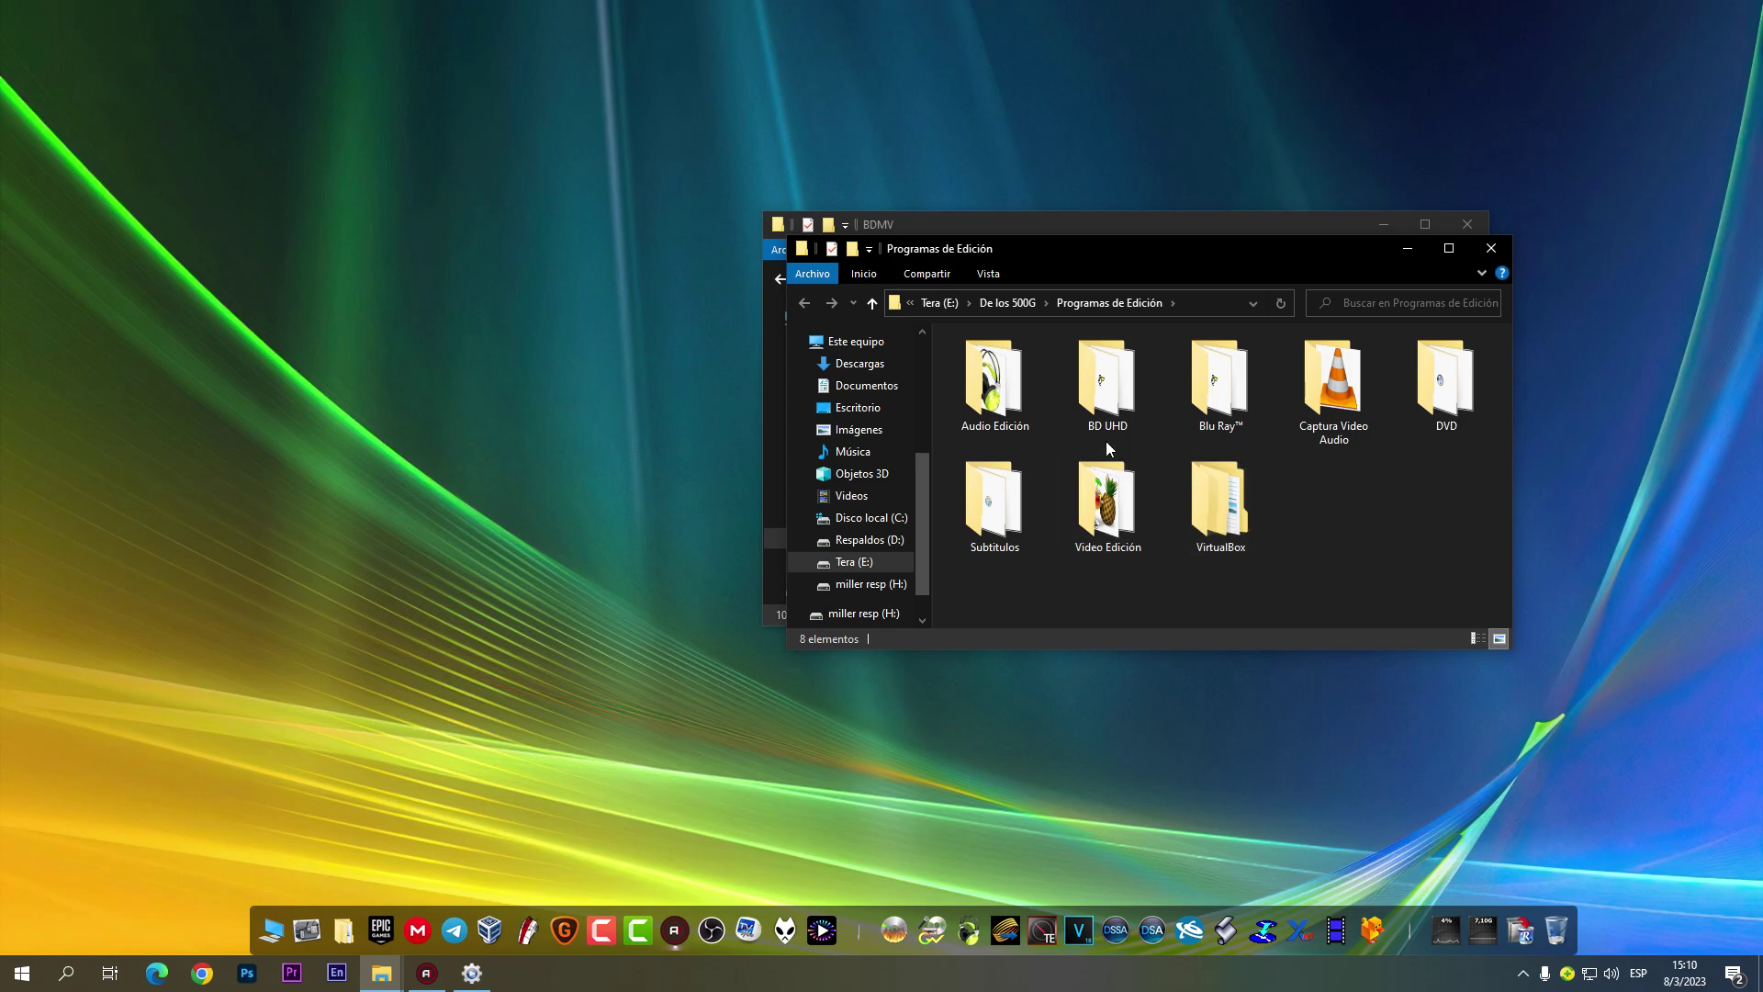
mouse_move(1111, 386)
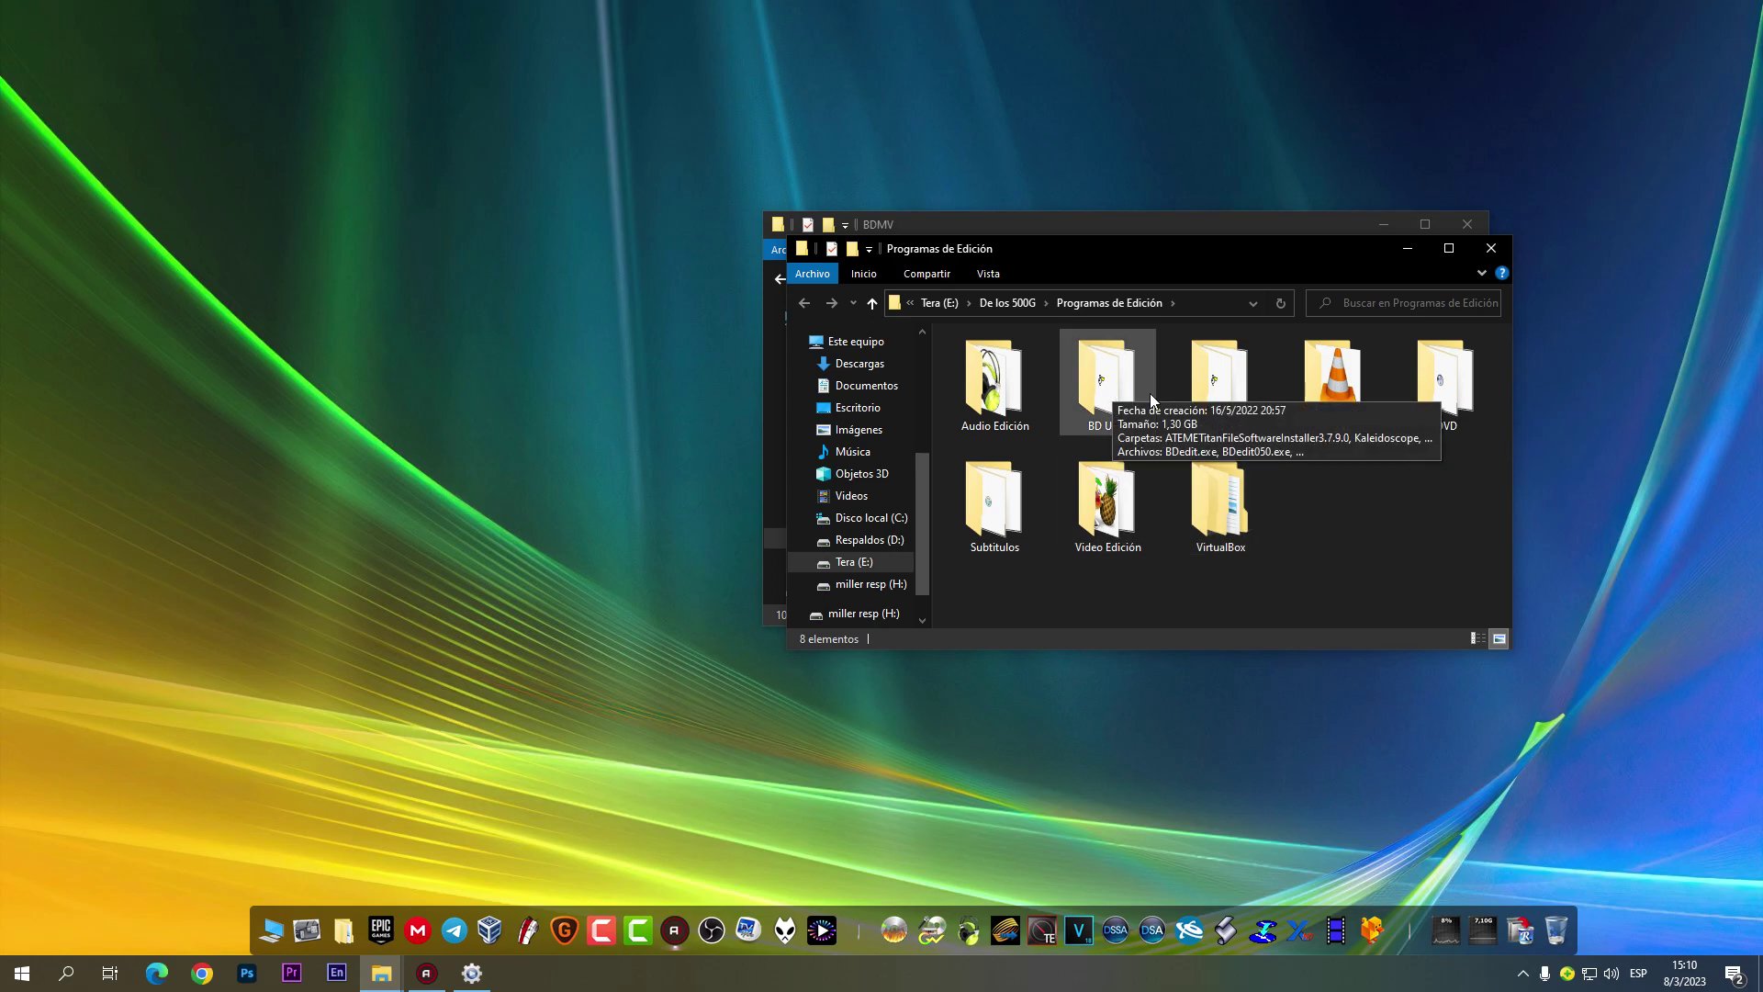
double_click(1203, 395)
scroll(1213, 544, "down", 5)
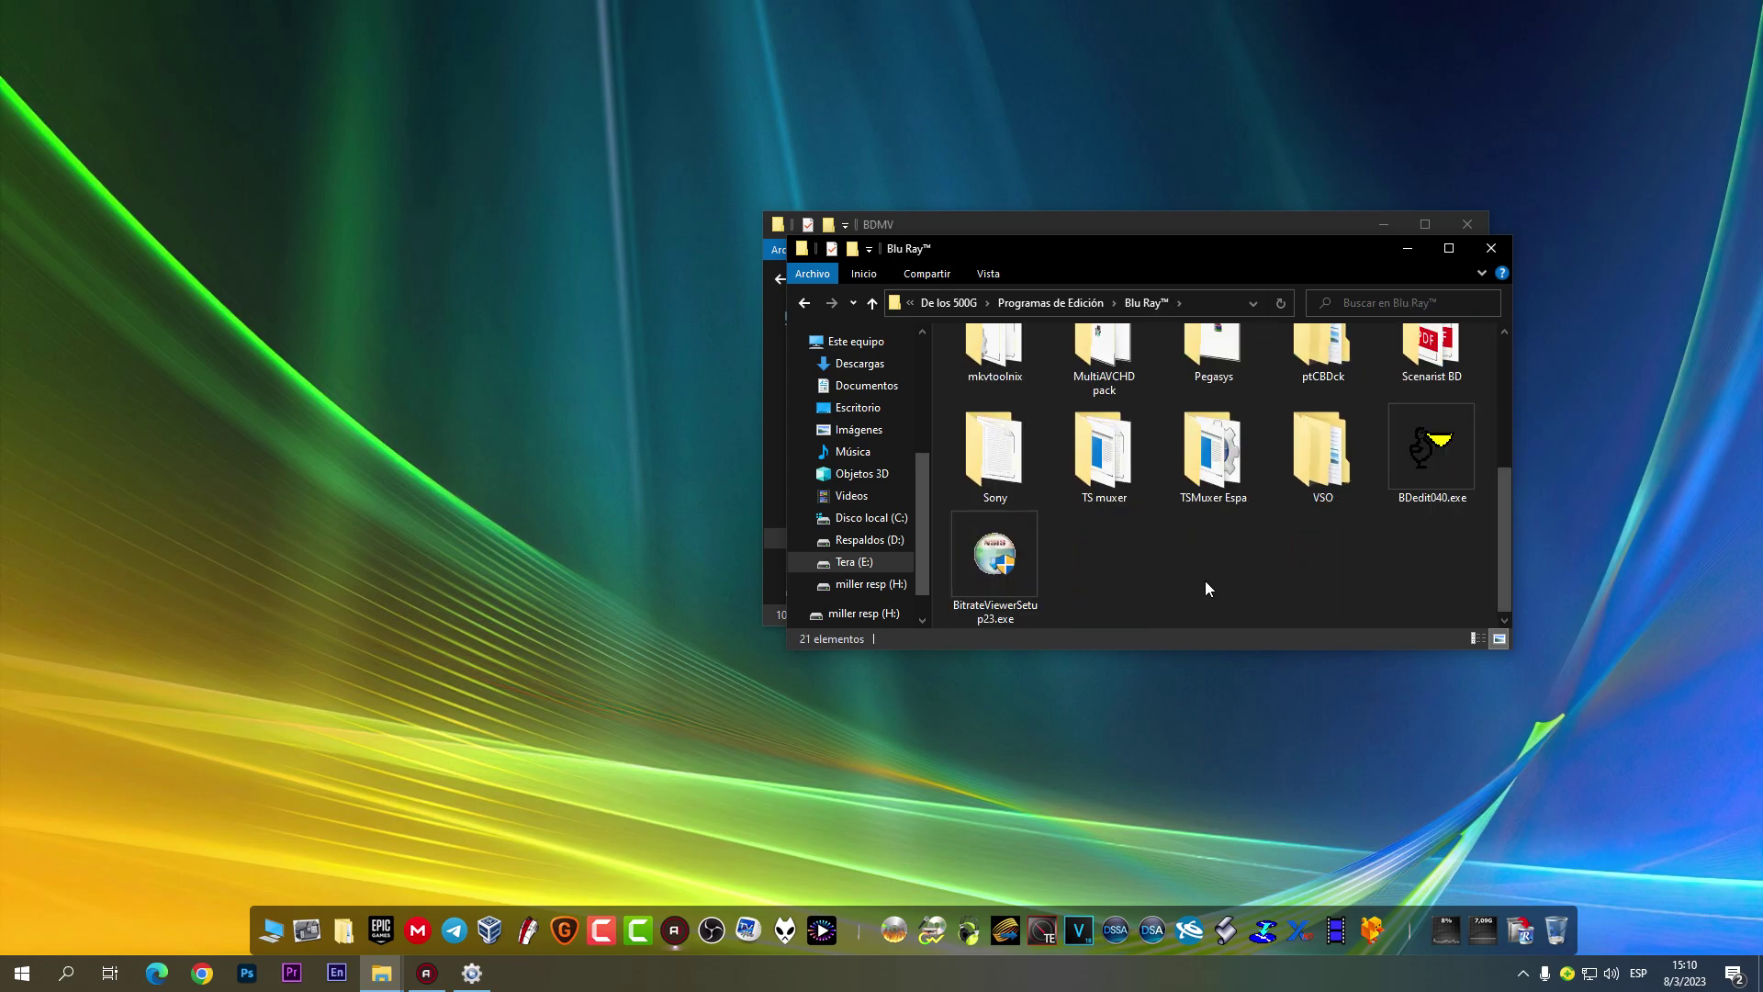
double_click(1428, 438)
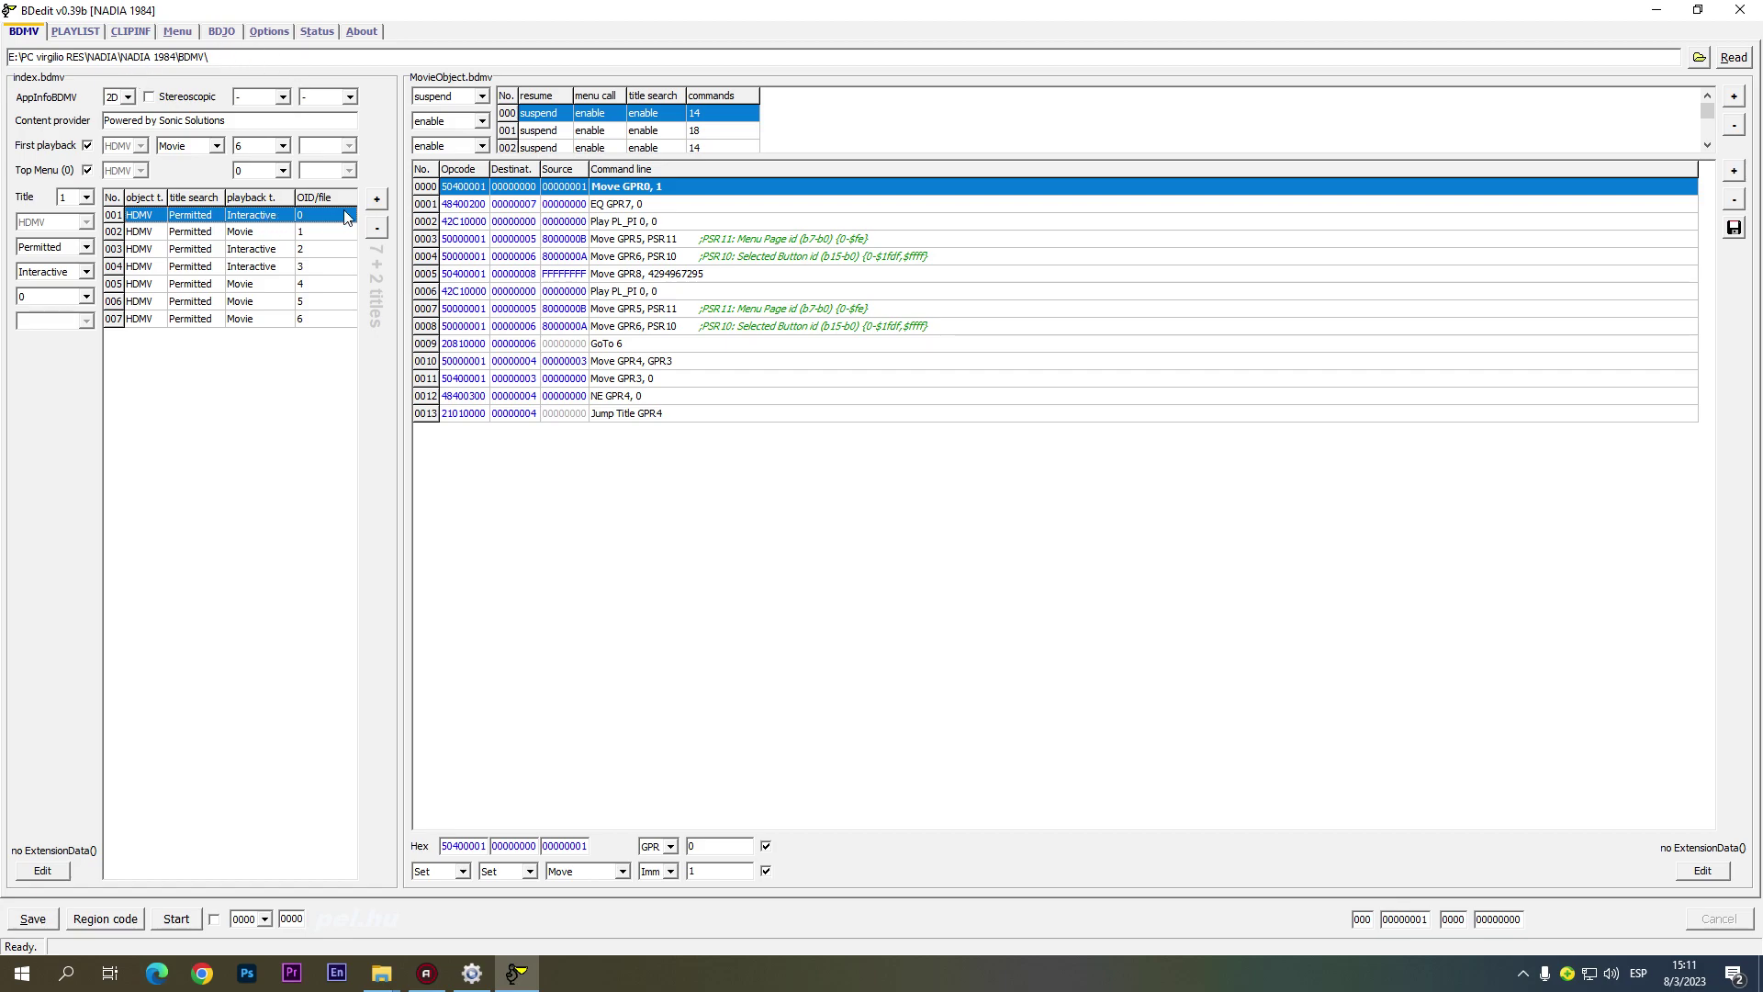
Step: Load playlist 00004.mpls of the NADIA 1984 disc for editing
left_click(89, 32)
left_click(57, 70)
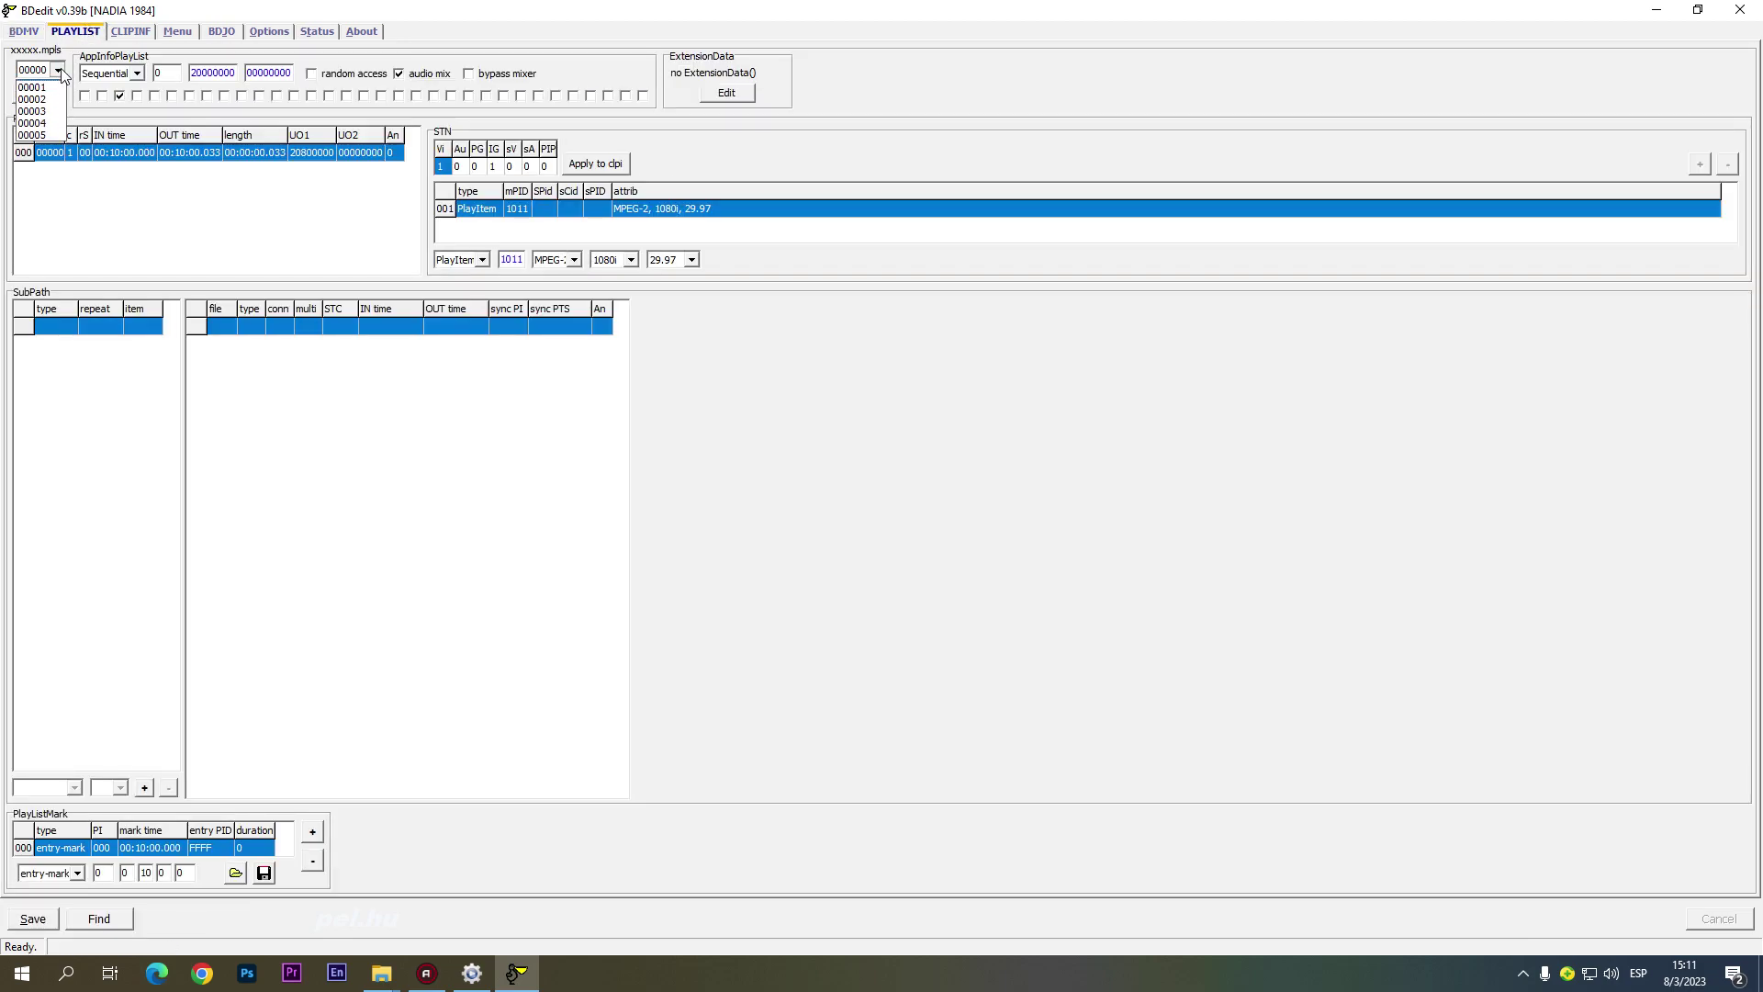
left_click(32, 134)
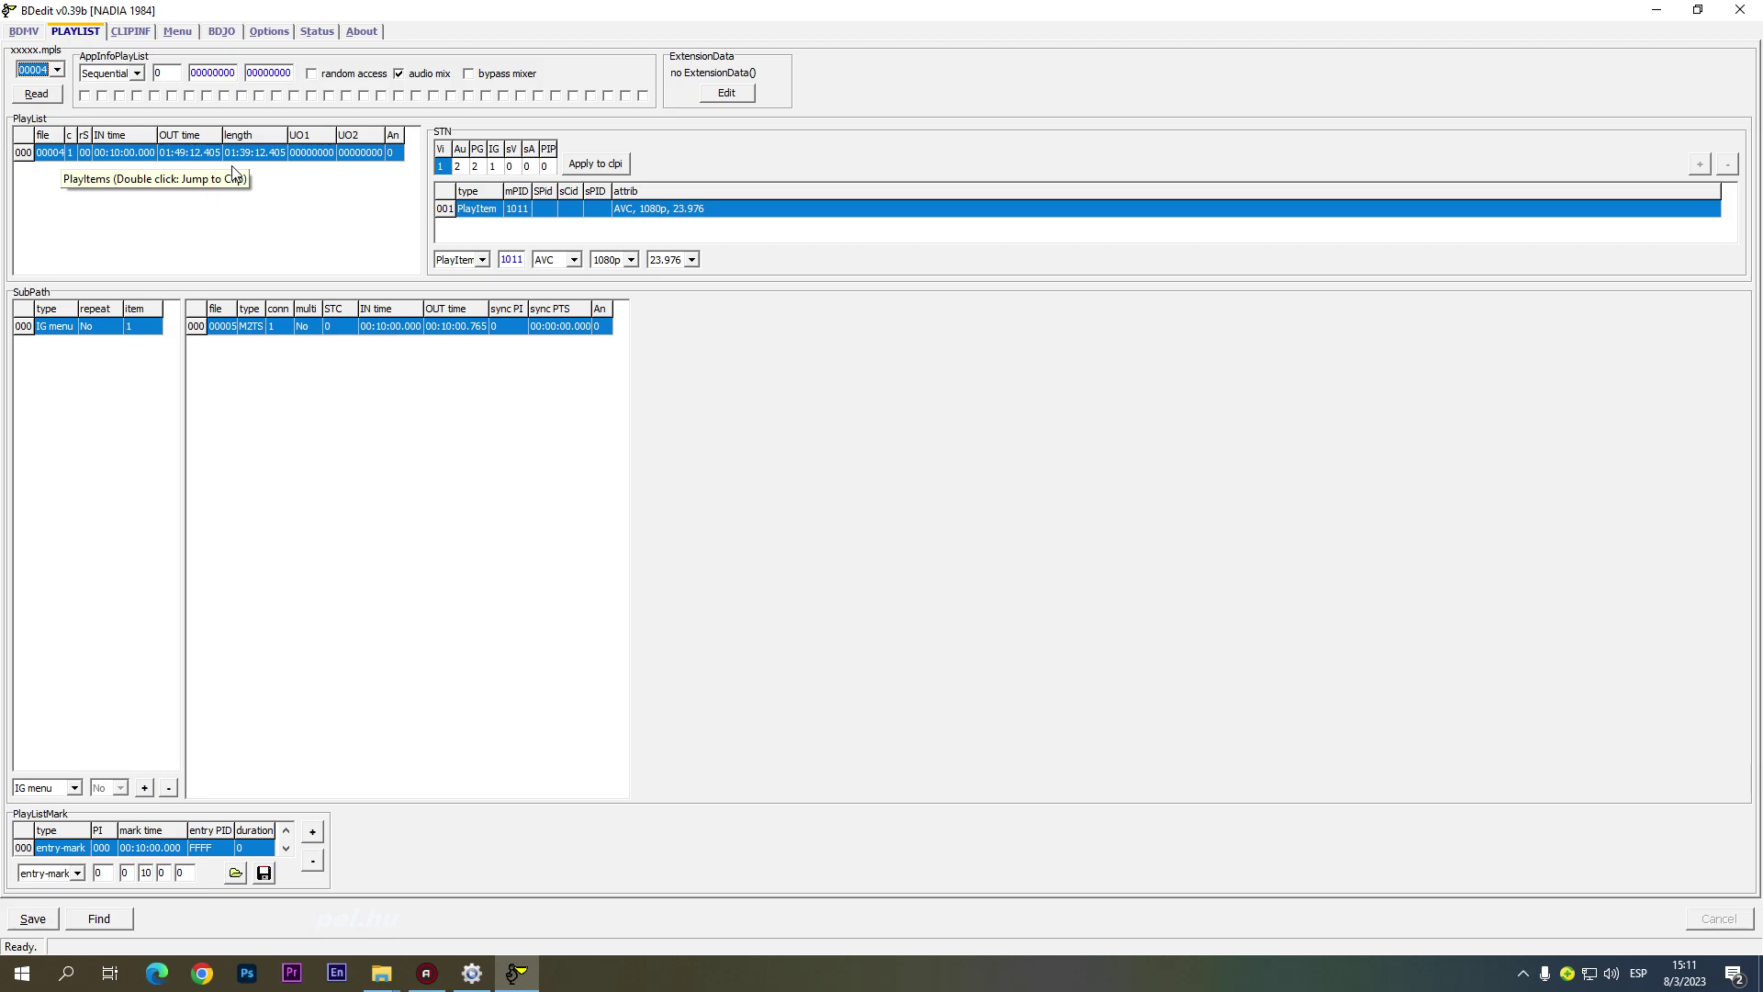
Step: Check the order, format and language of the audio and subtitle streams in clip info 00004
left_click(130, 32)
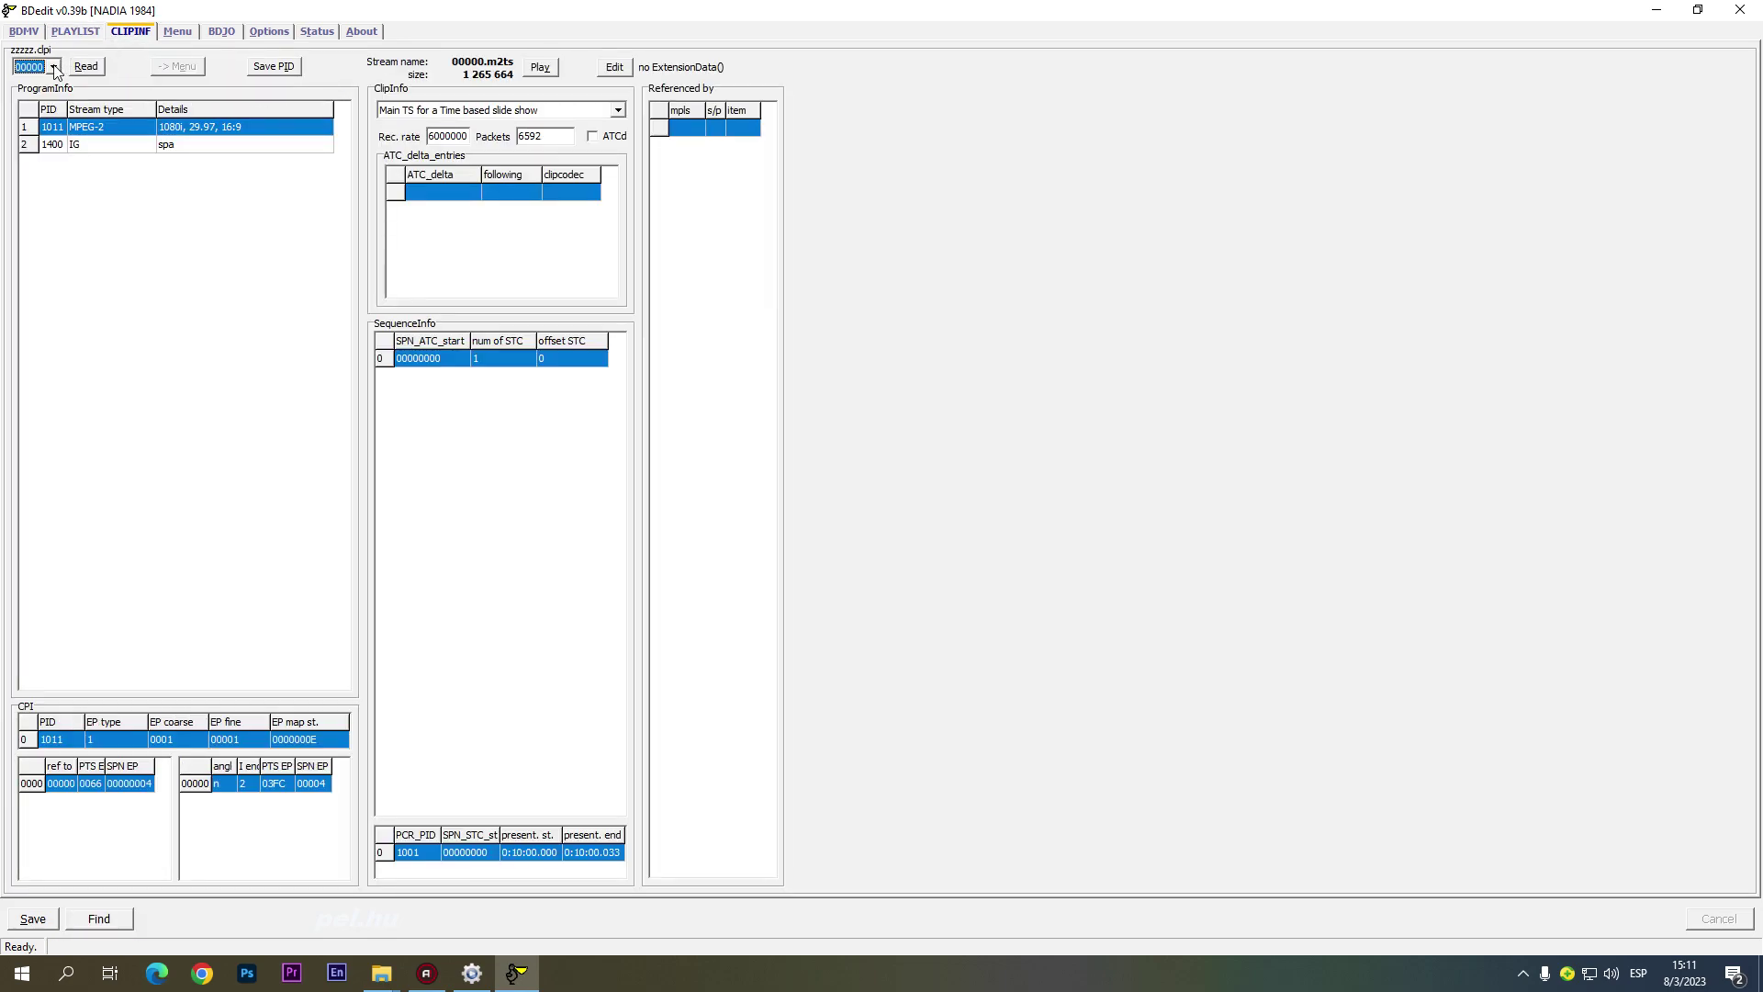
left_click(53, 67)
left_click(29, 131)
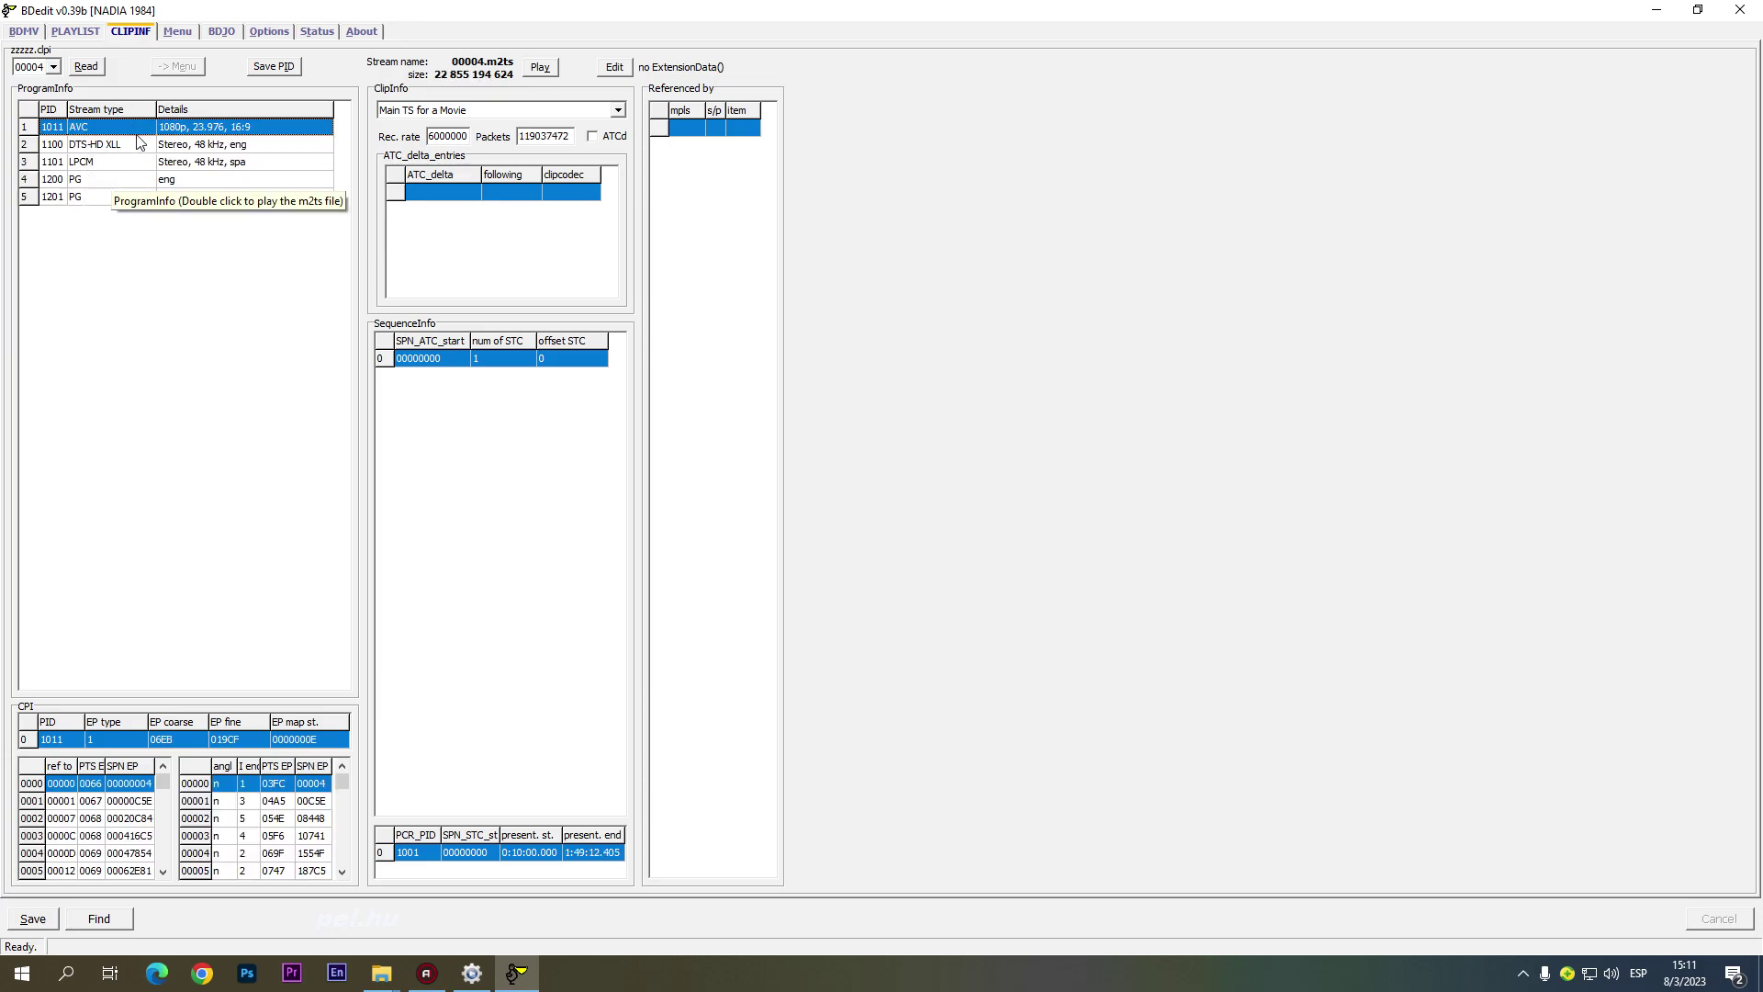
Step: Set playlist 00004's first audio stream (PID 1100) to DTS-HD XLL in eng and apply it to the clip info
left_click(74, 33)
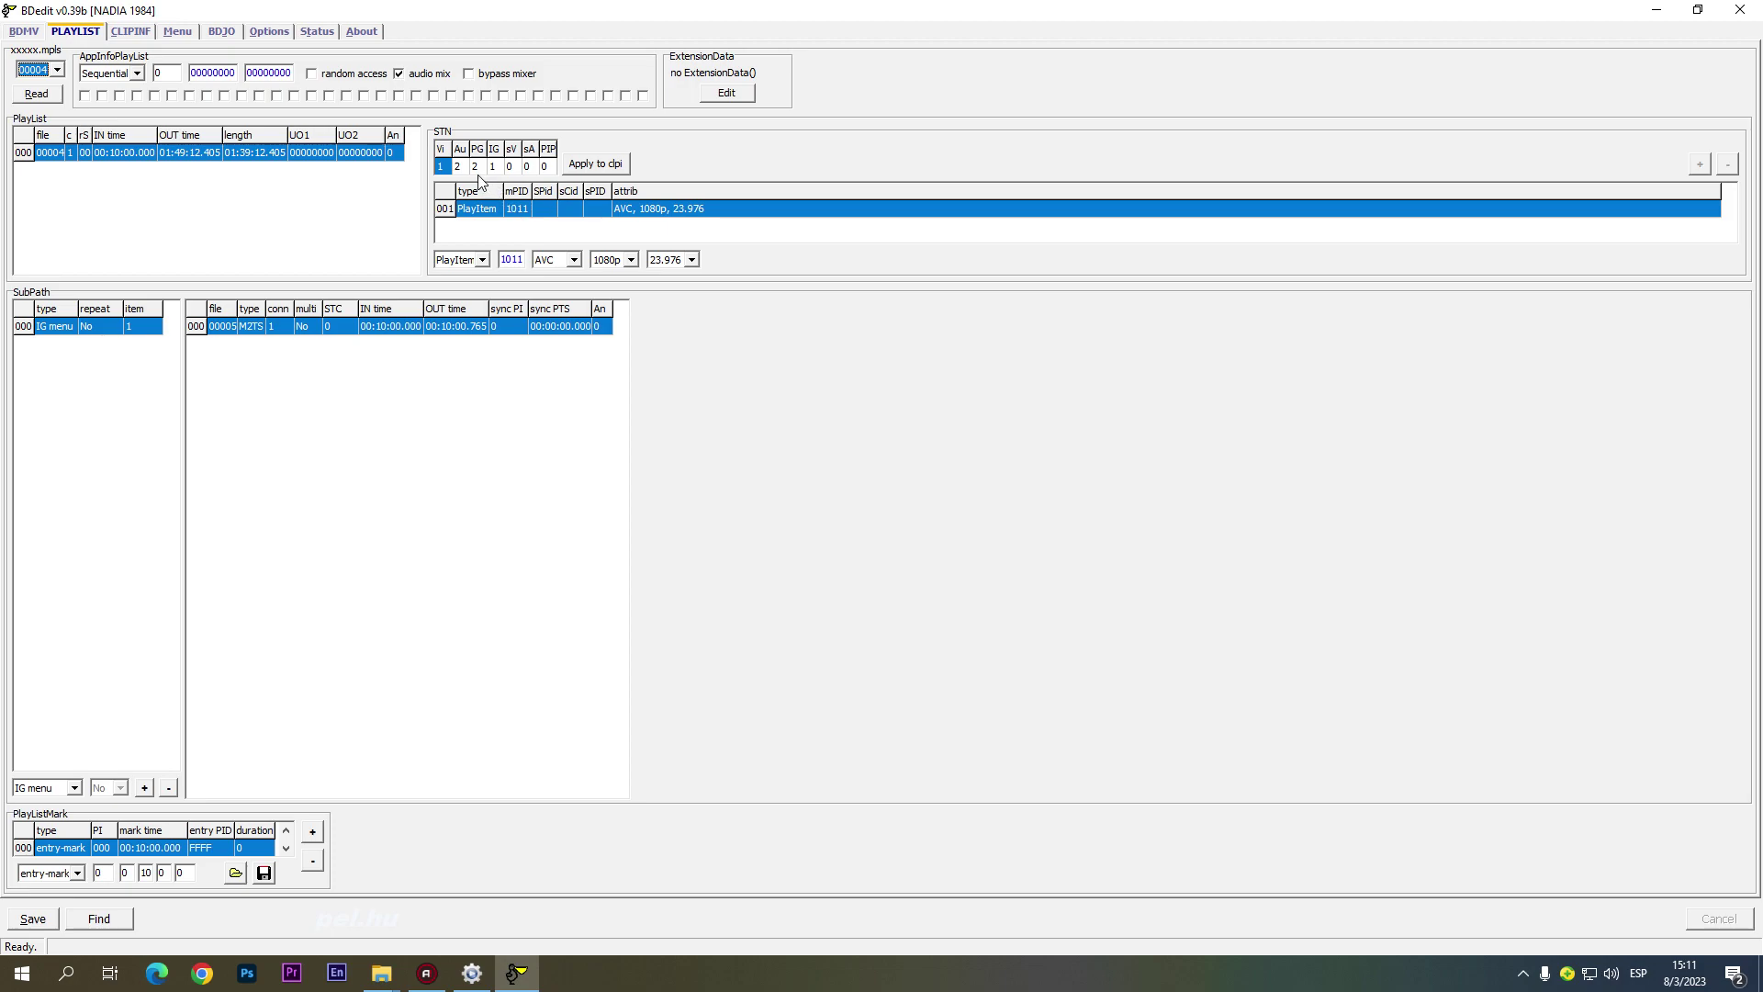
left_click(459, 167)
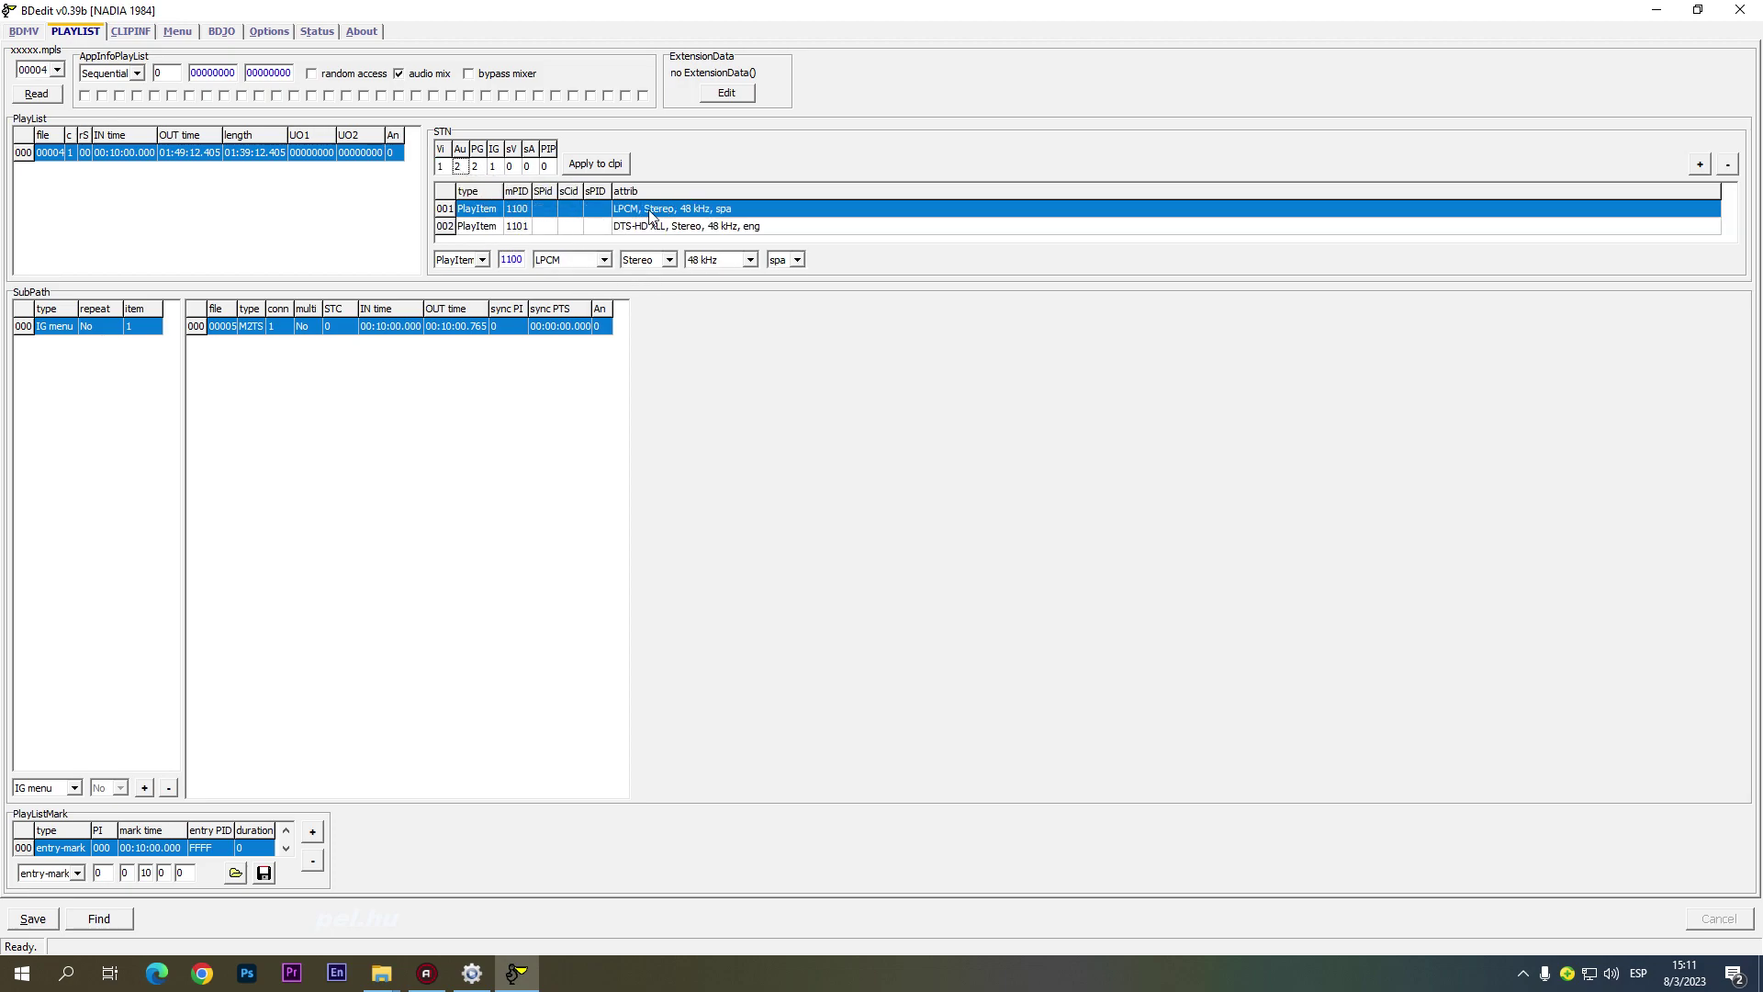
left_click(605, 260)
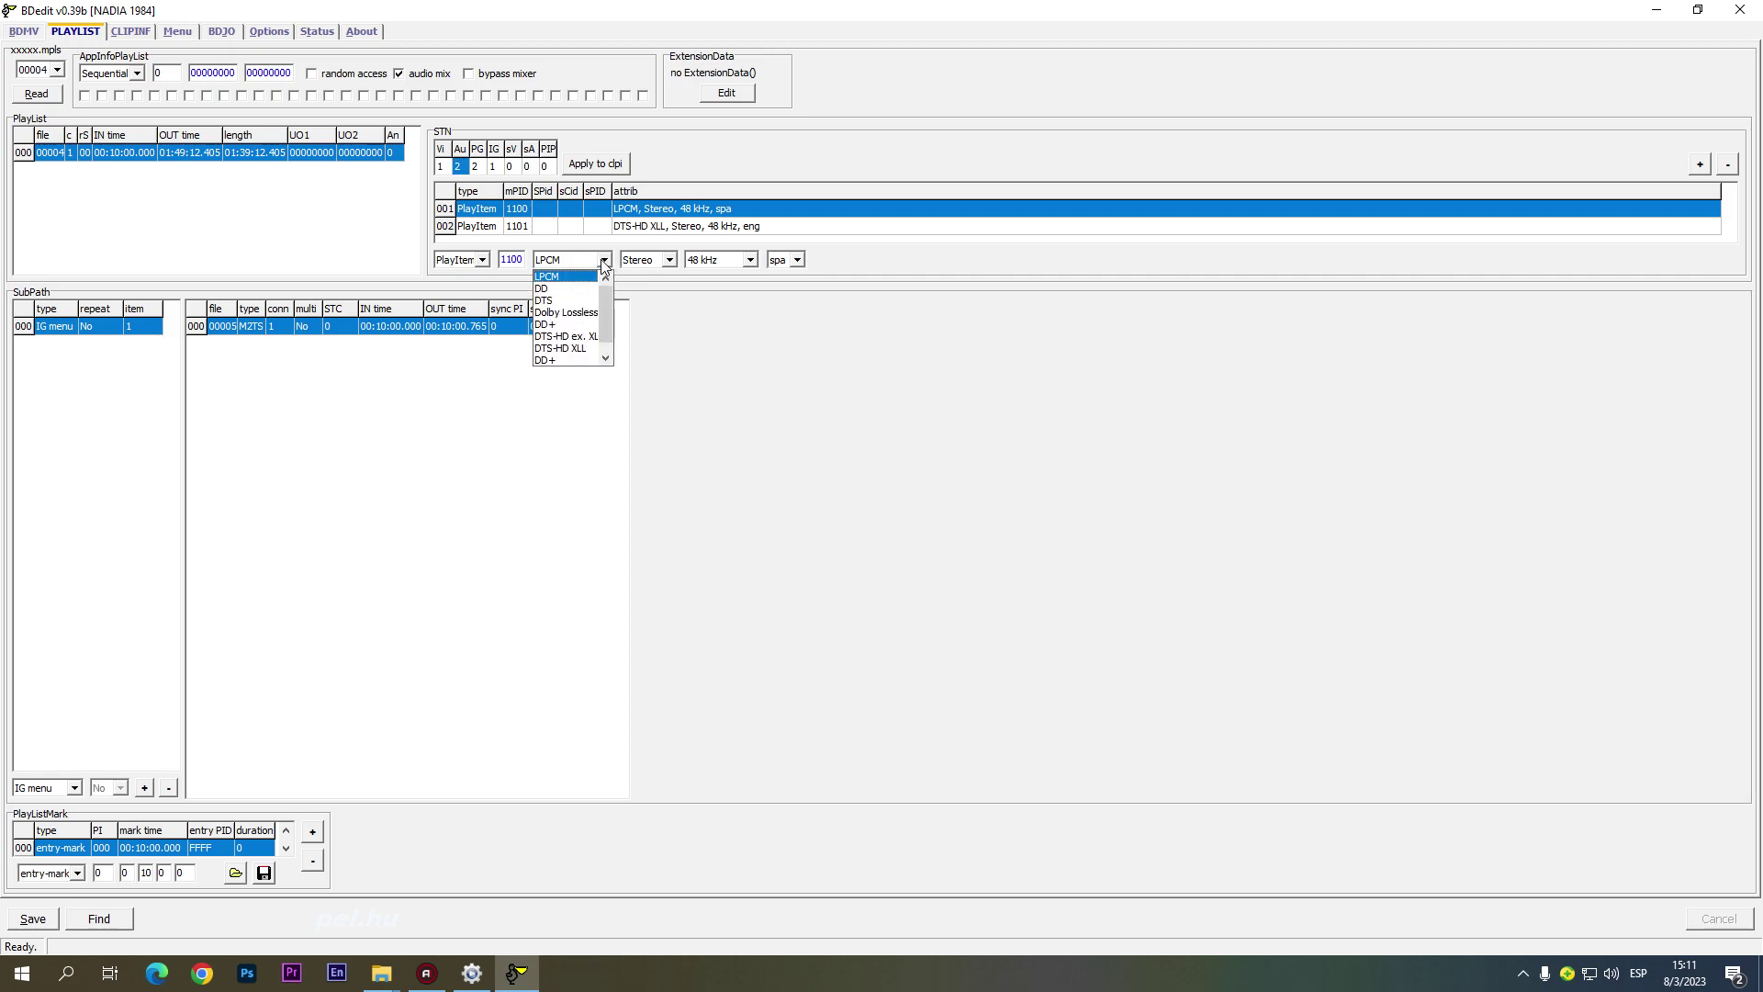
left_click(560, 345)
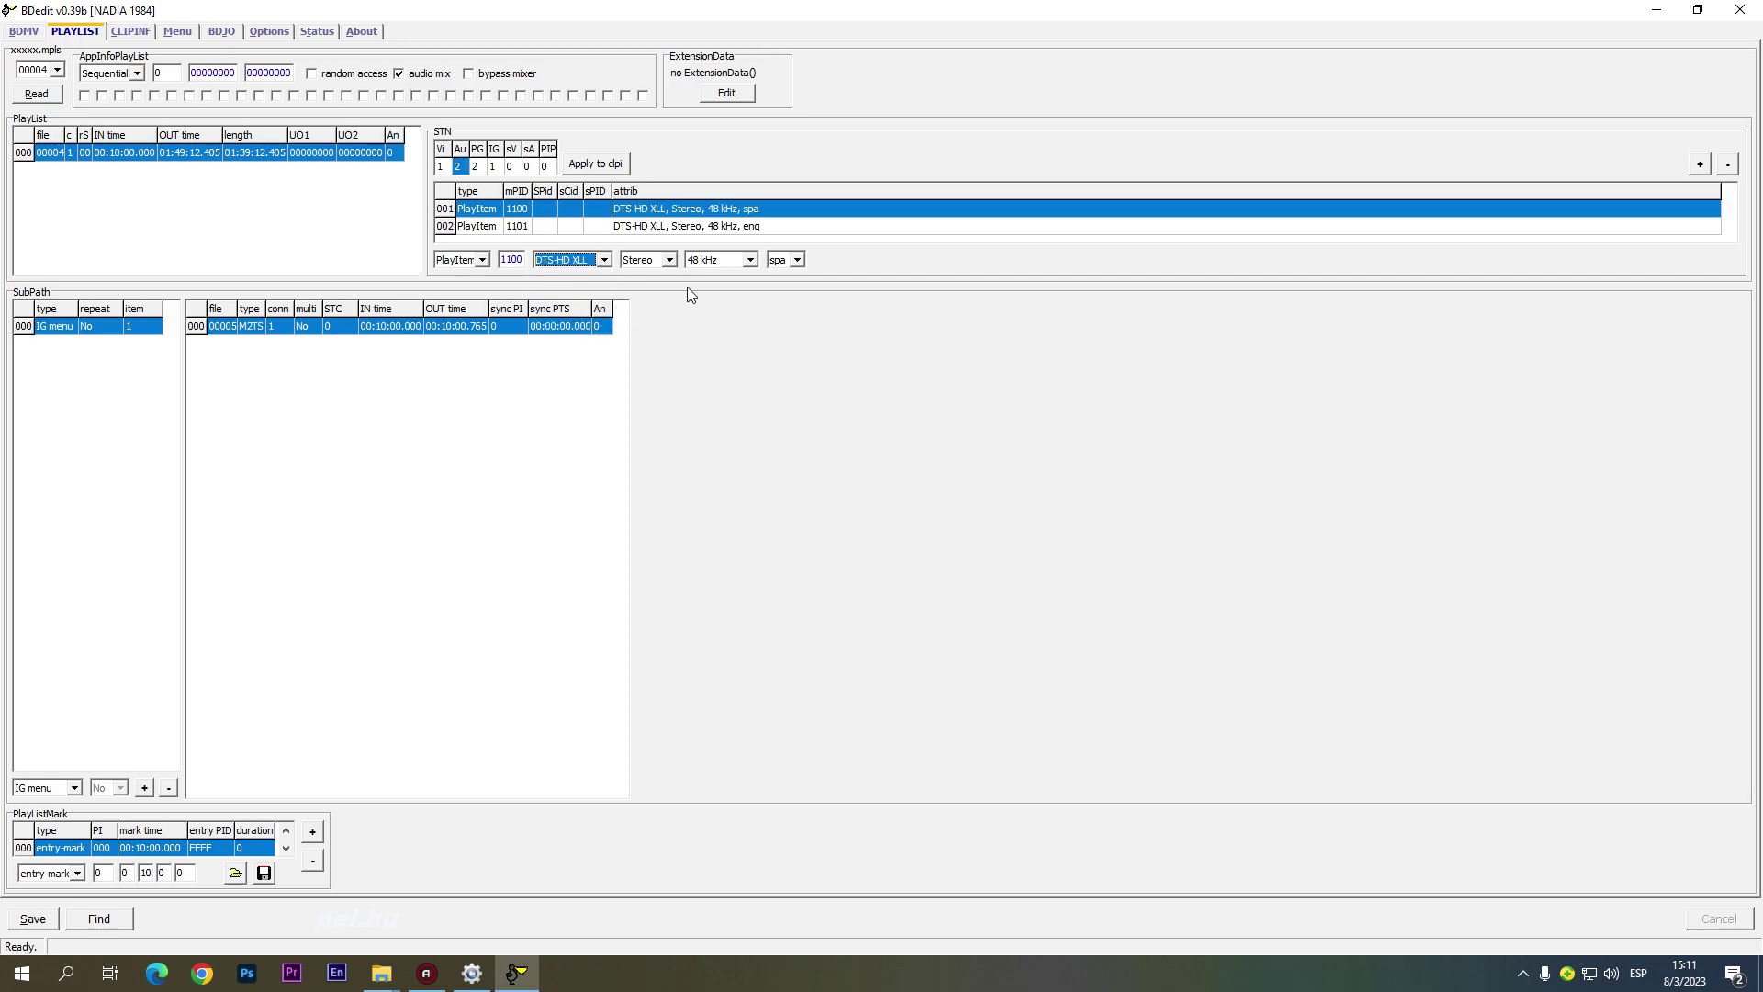
left_click(797, 261)
key("e")
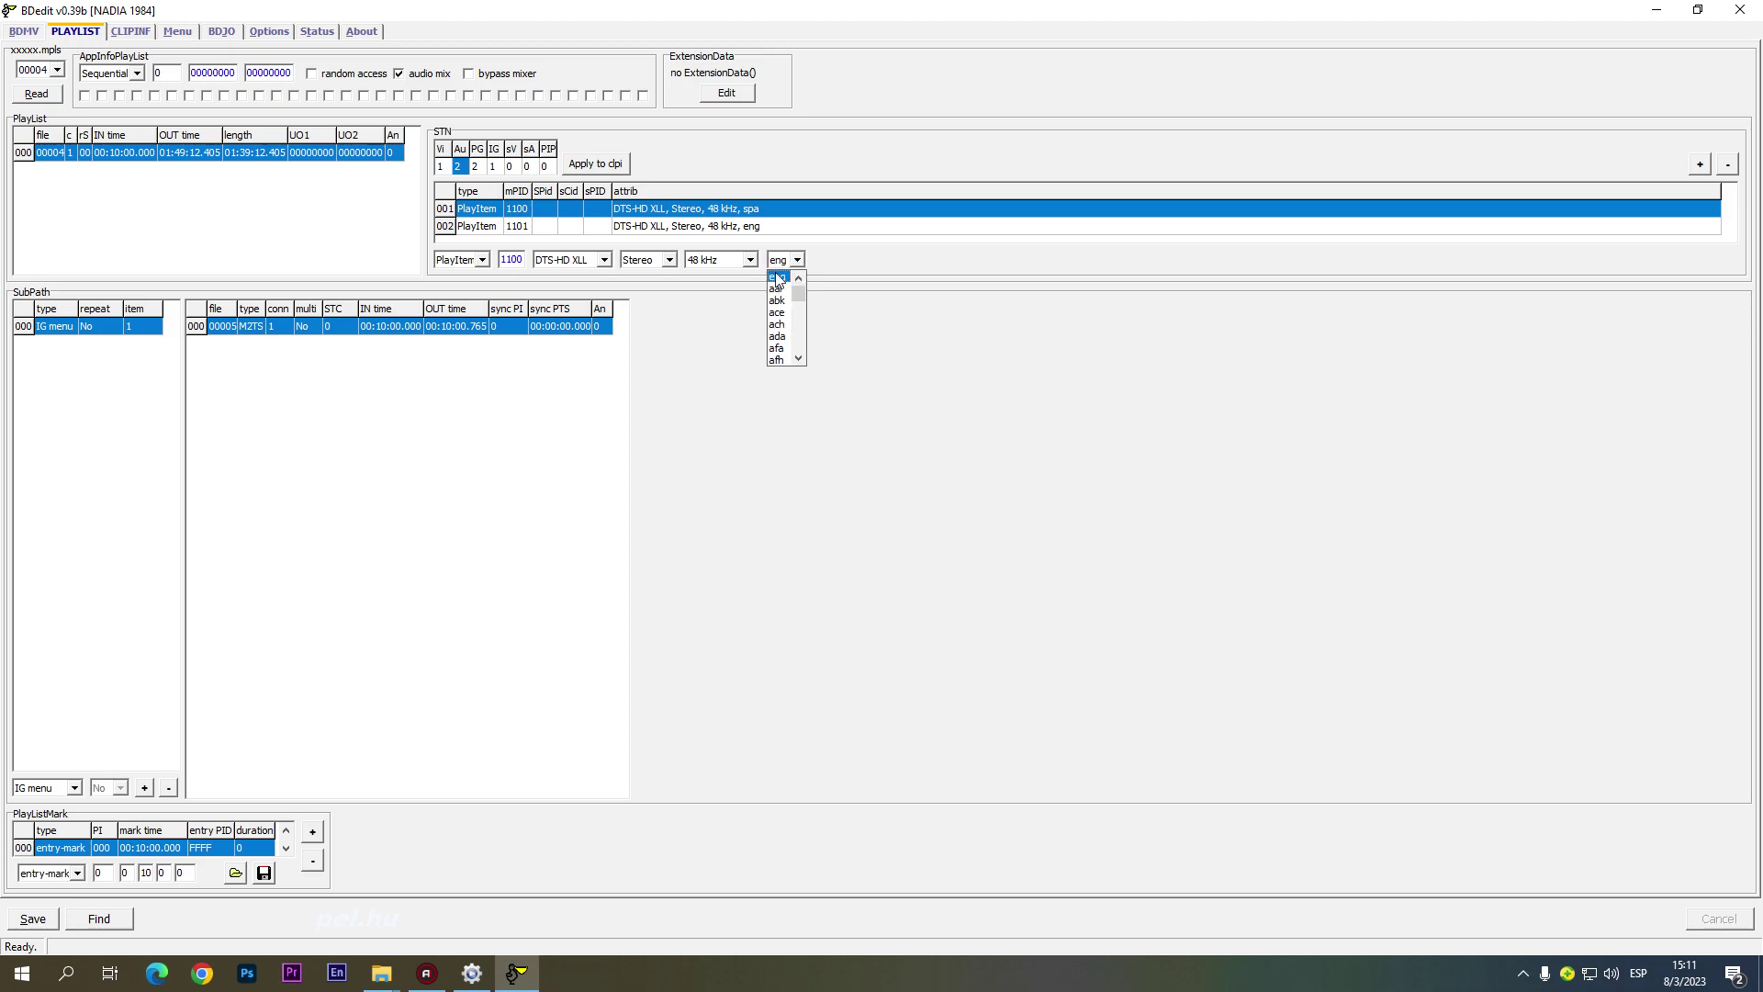
left_click(777, 278)
left_click(614, 166)
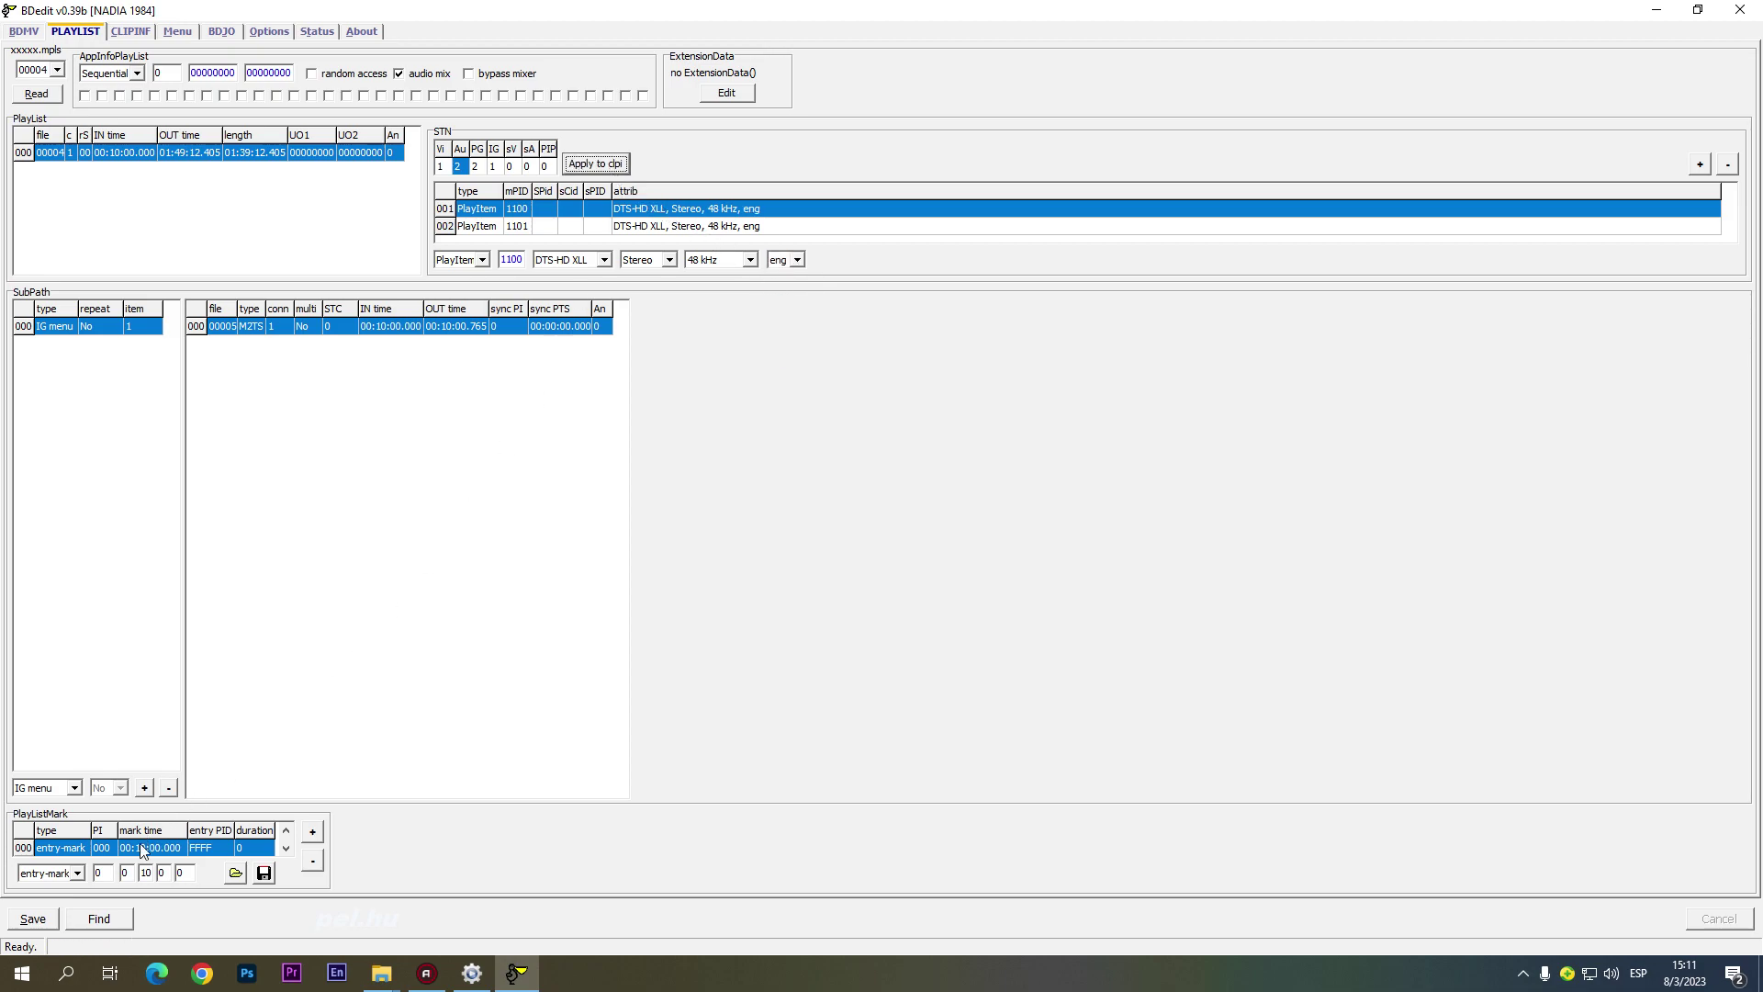
Step: Set playlist 00004's second audio stream (PID 1101) to LPCM with language spa
left_click(638, 224)
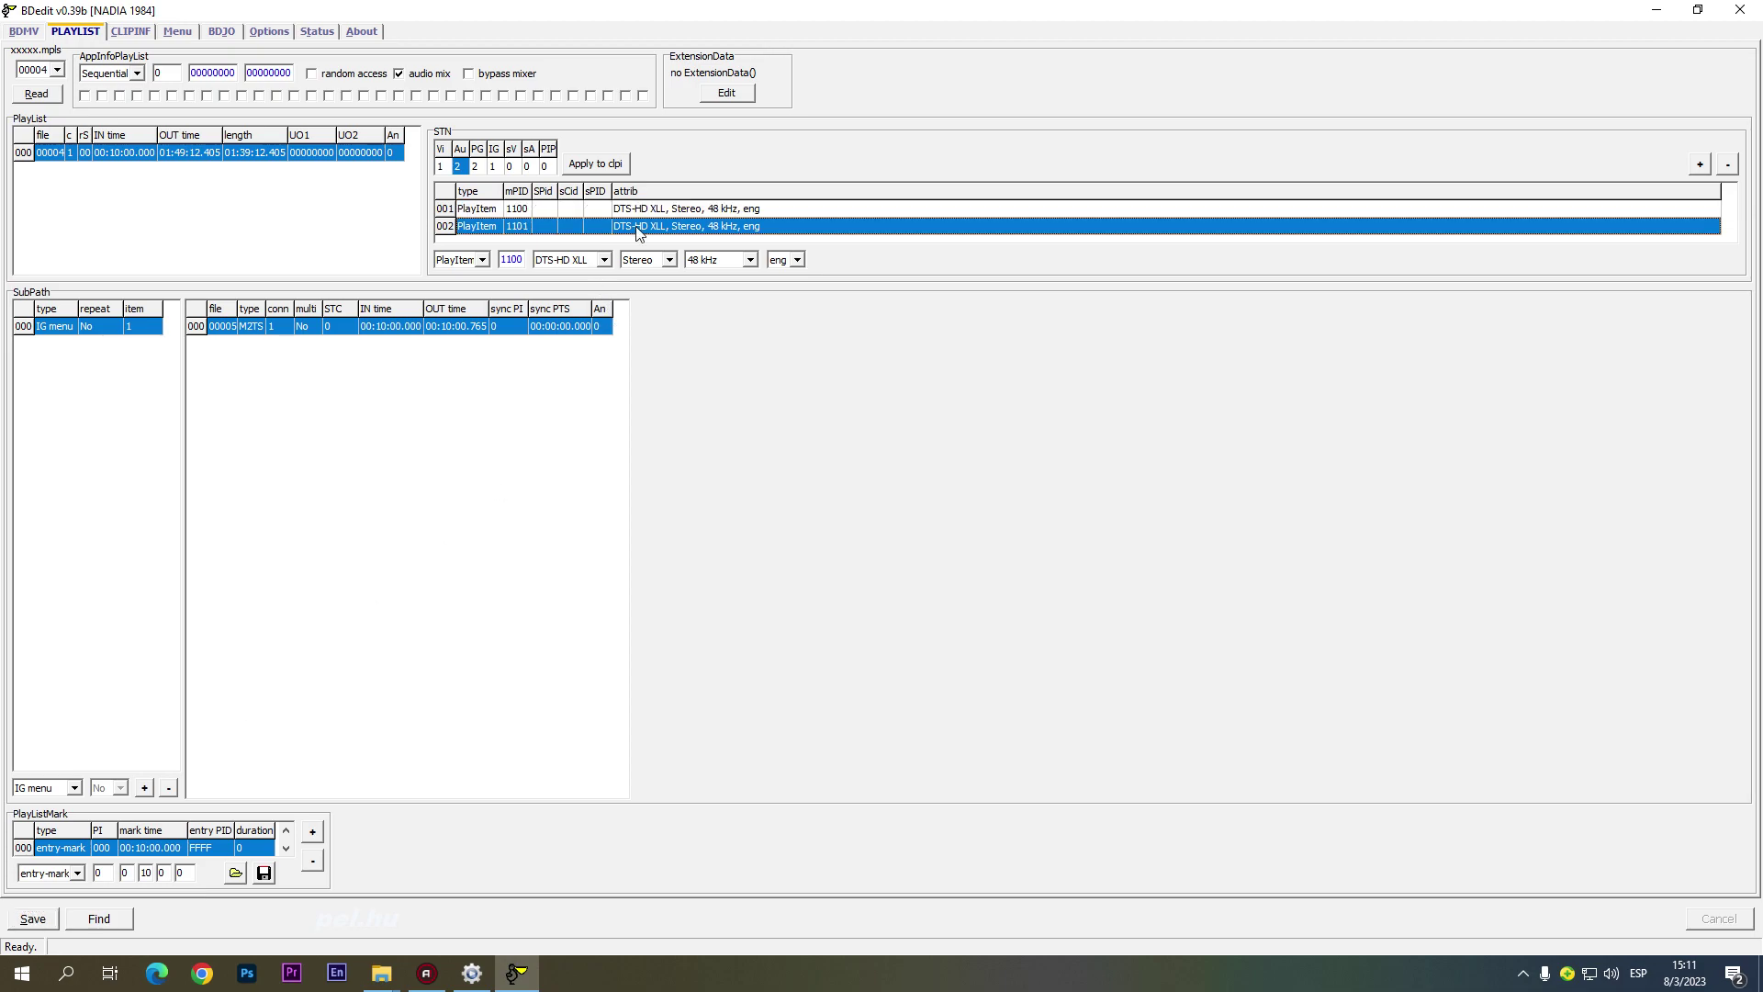
left_click(605, 262)
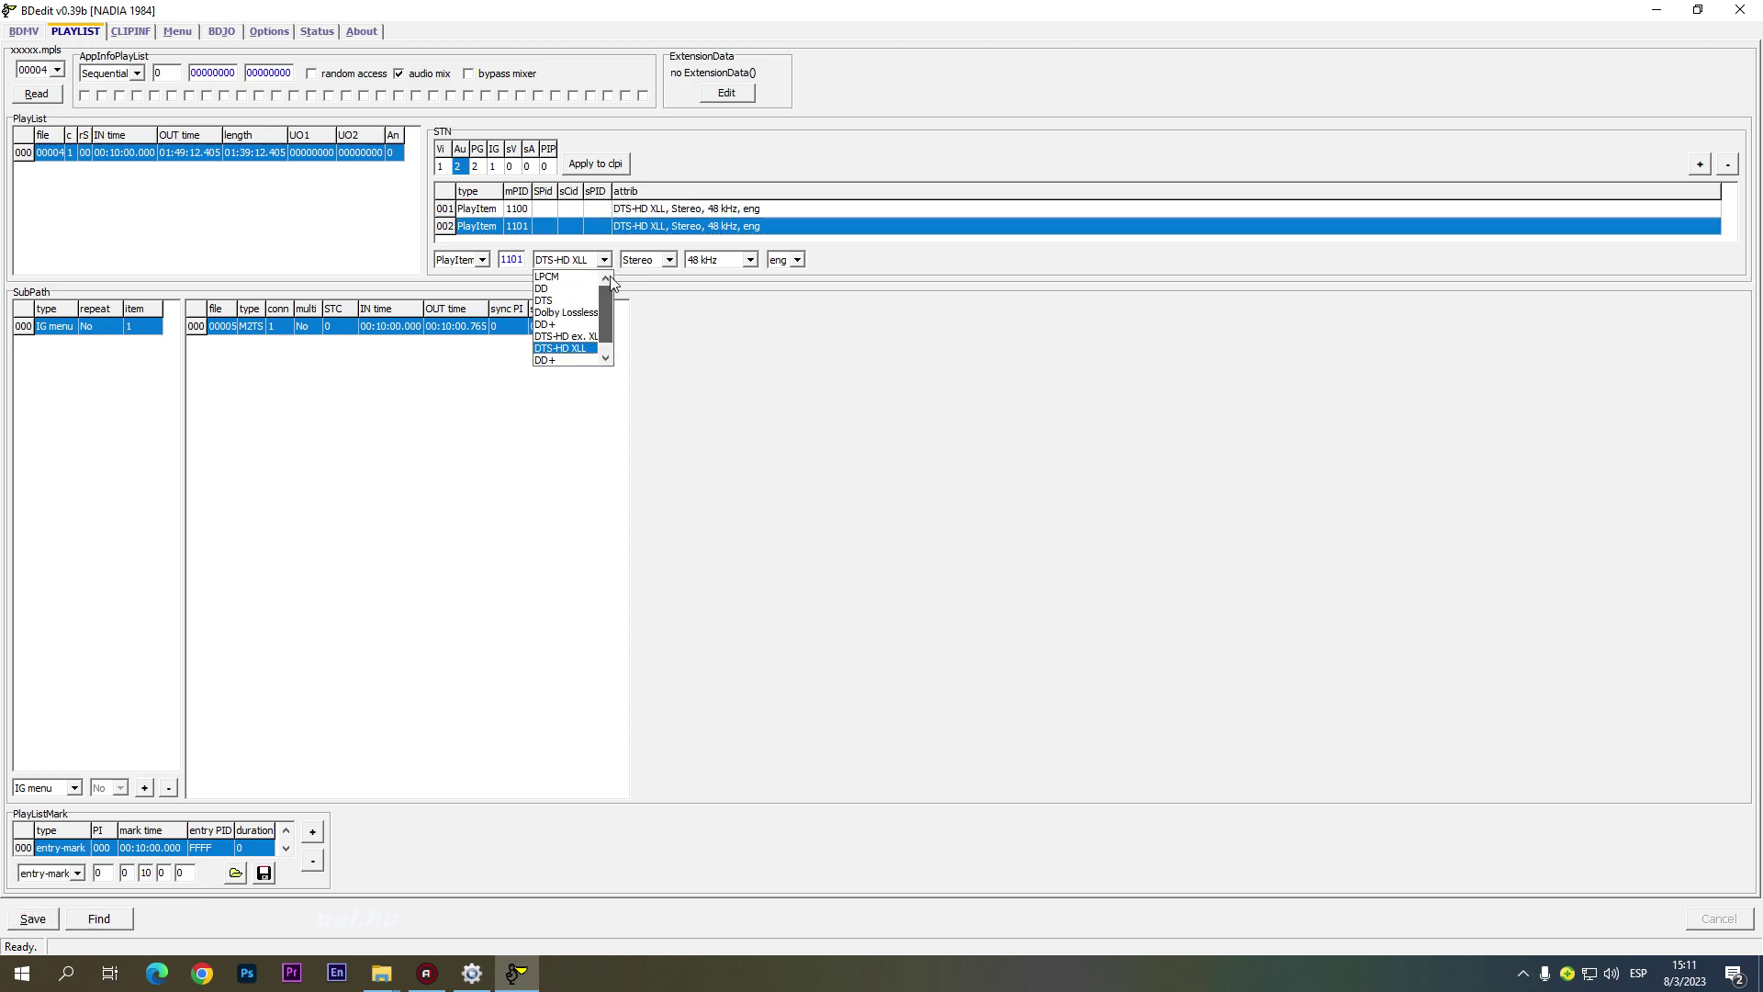
left_click(551, 274)
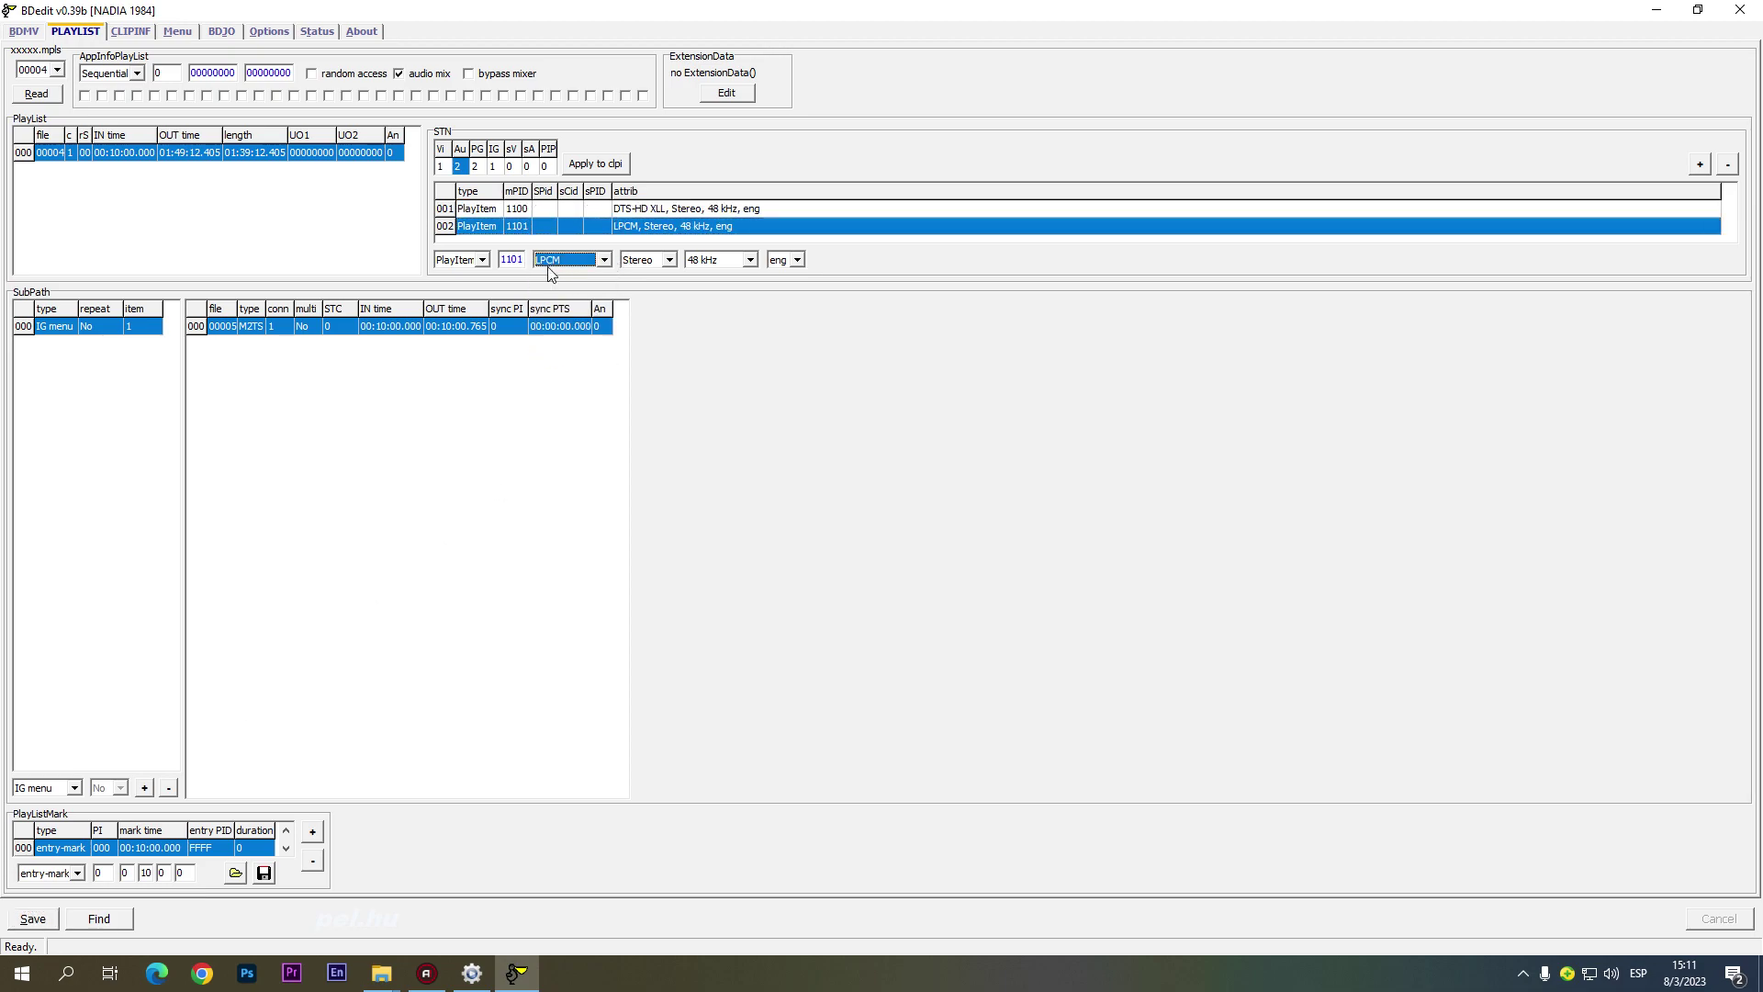
left_click(798, 262)
type("spa")
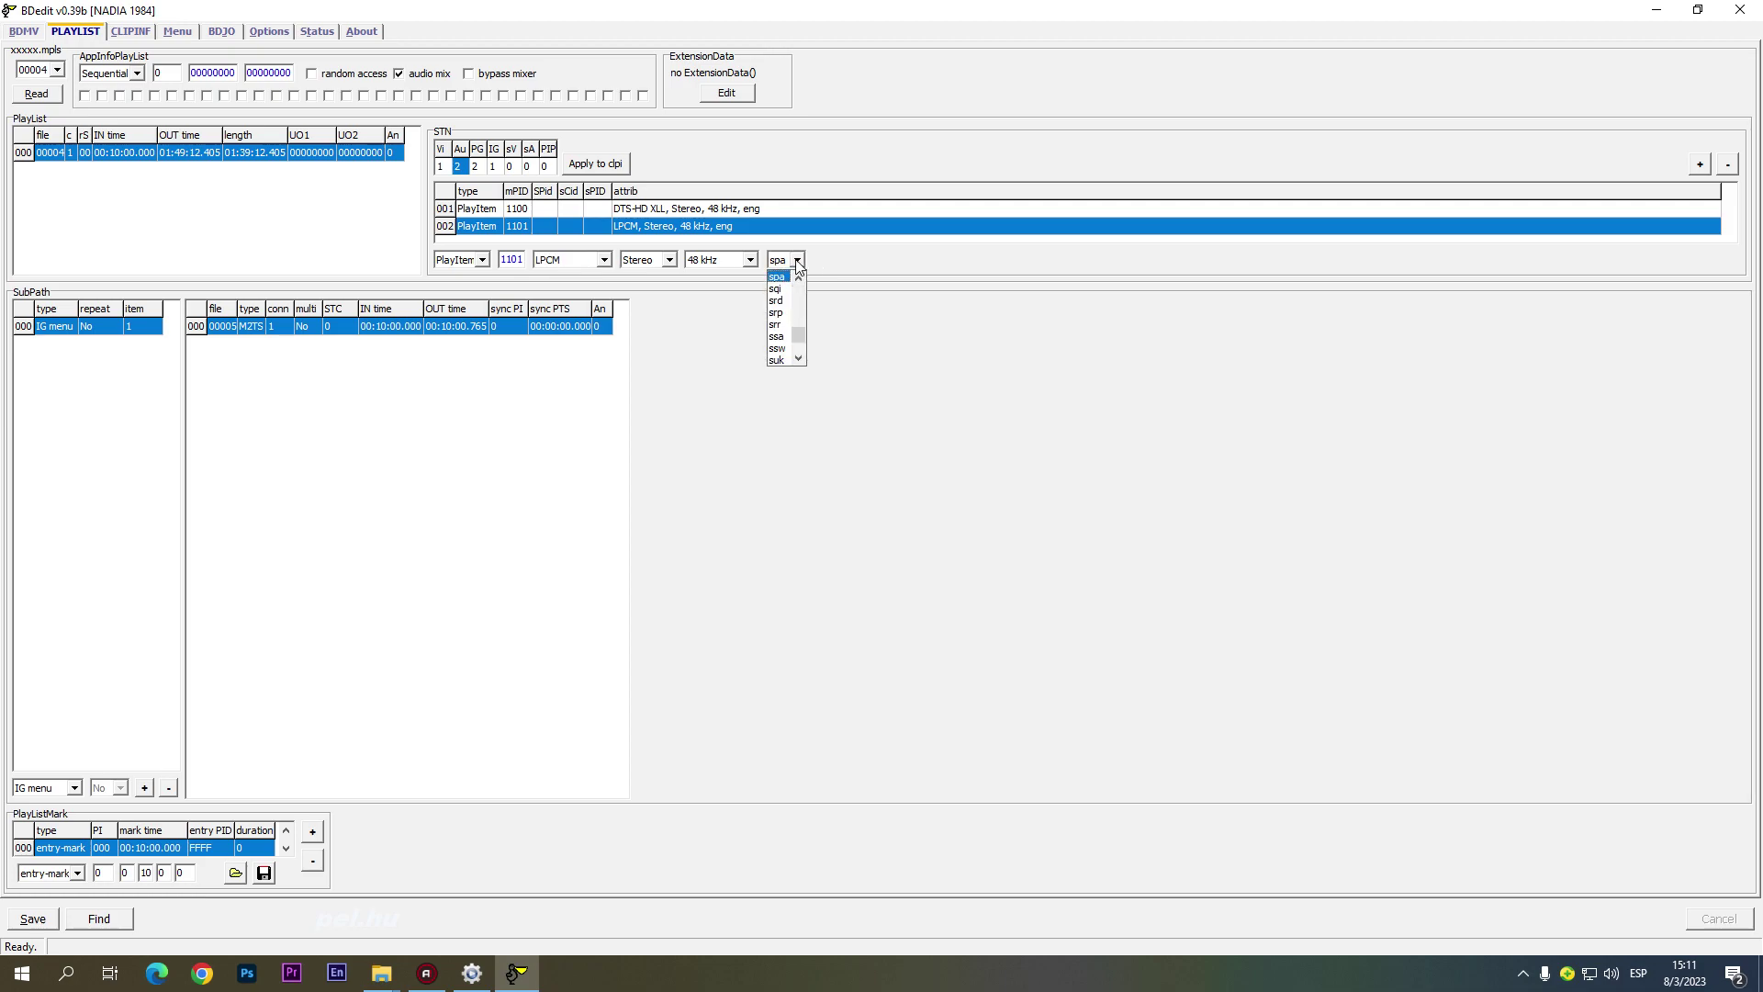
key("Escape")
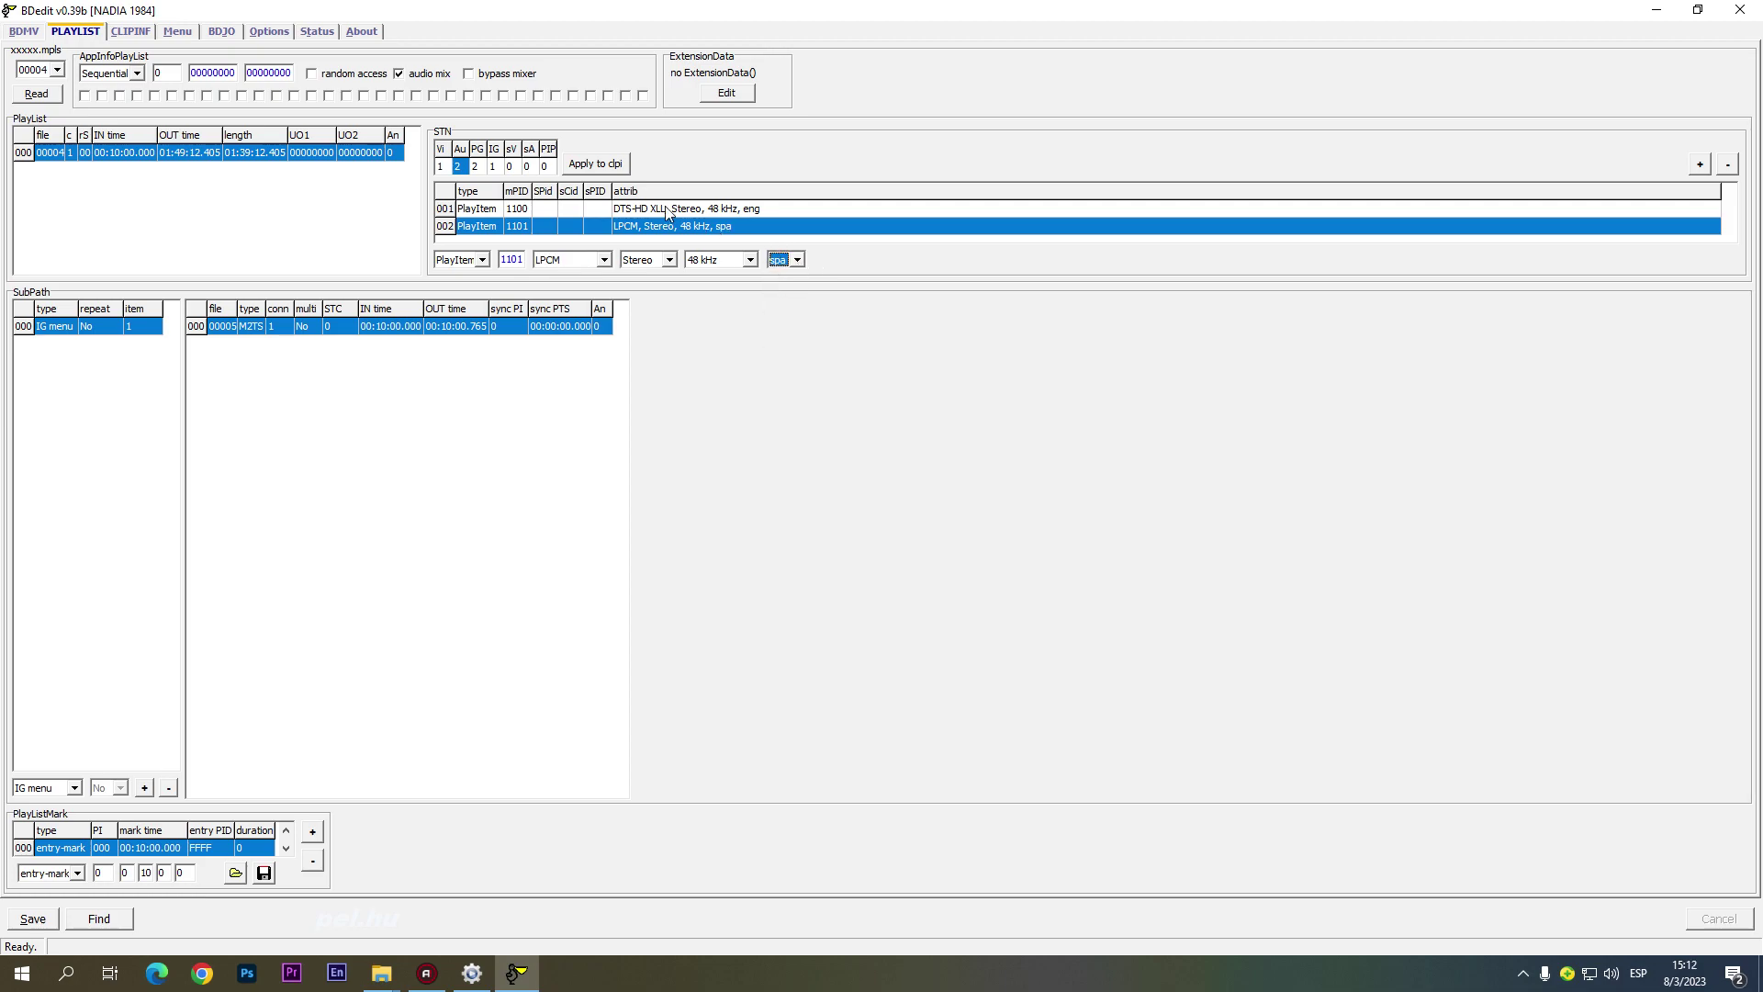
Step: Apply the audio attributes to the clip info, save playlist 00004, and bring up clip info 00004 for comparison
left_click(613, 167)
left_click(37, 923)
left_click(142, 33)
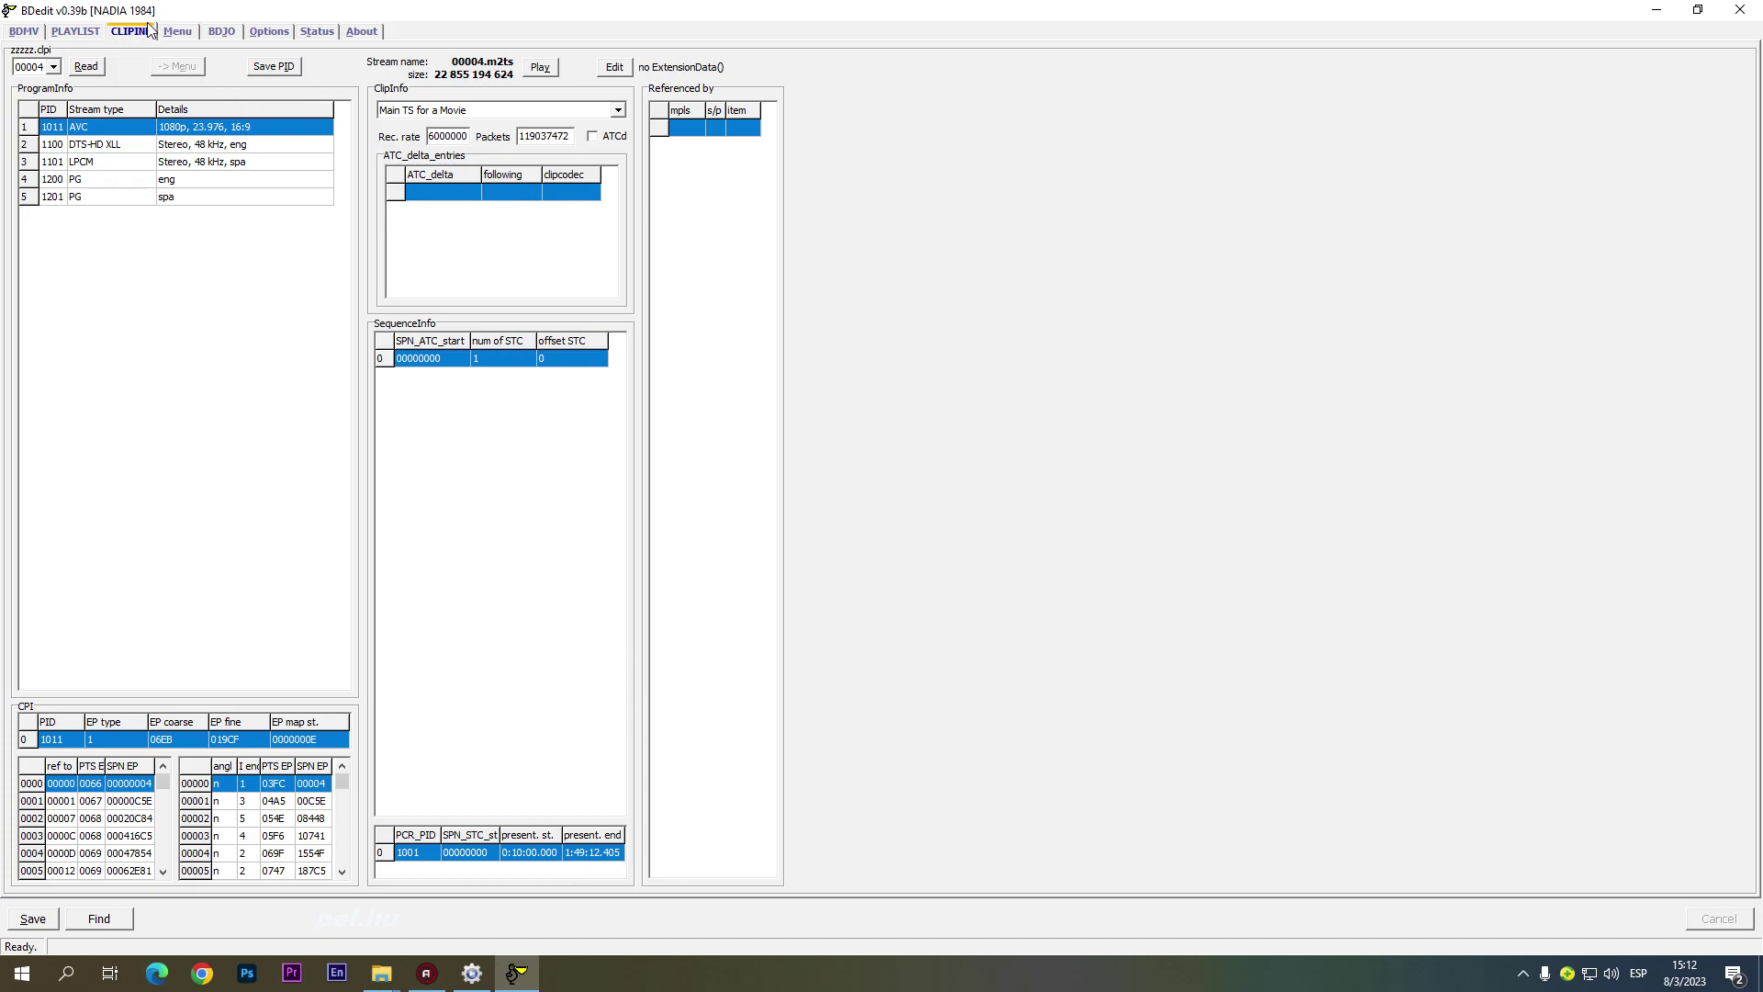
Step: Apply playlist 00004's audio attributes to the clip info, then close BDedit and its program folder
left_click(83, 33)
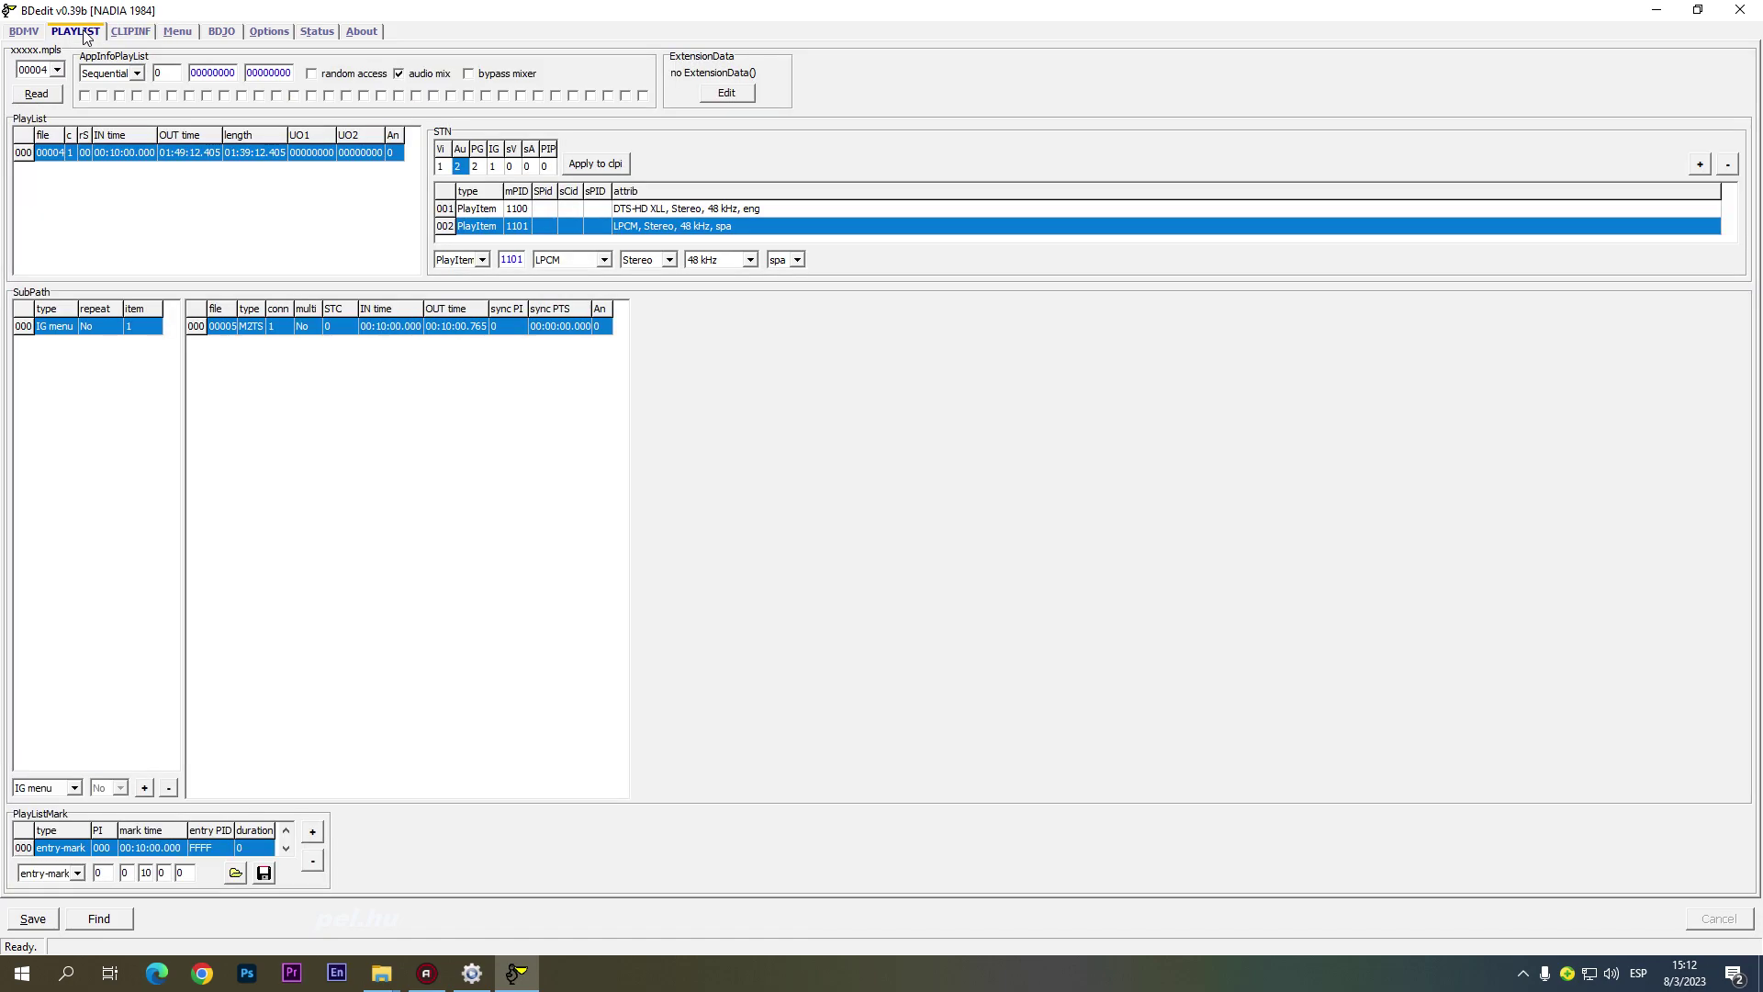
right_click(200, 158)
left_click(206, 130)
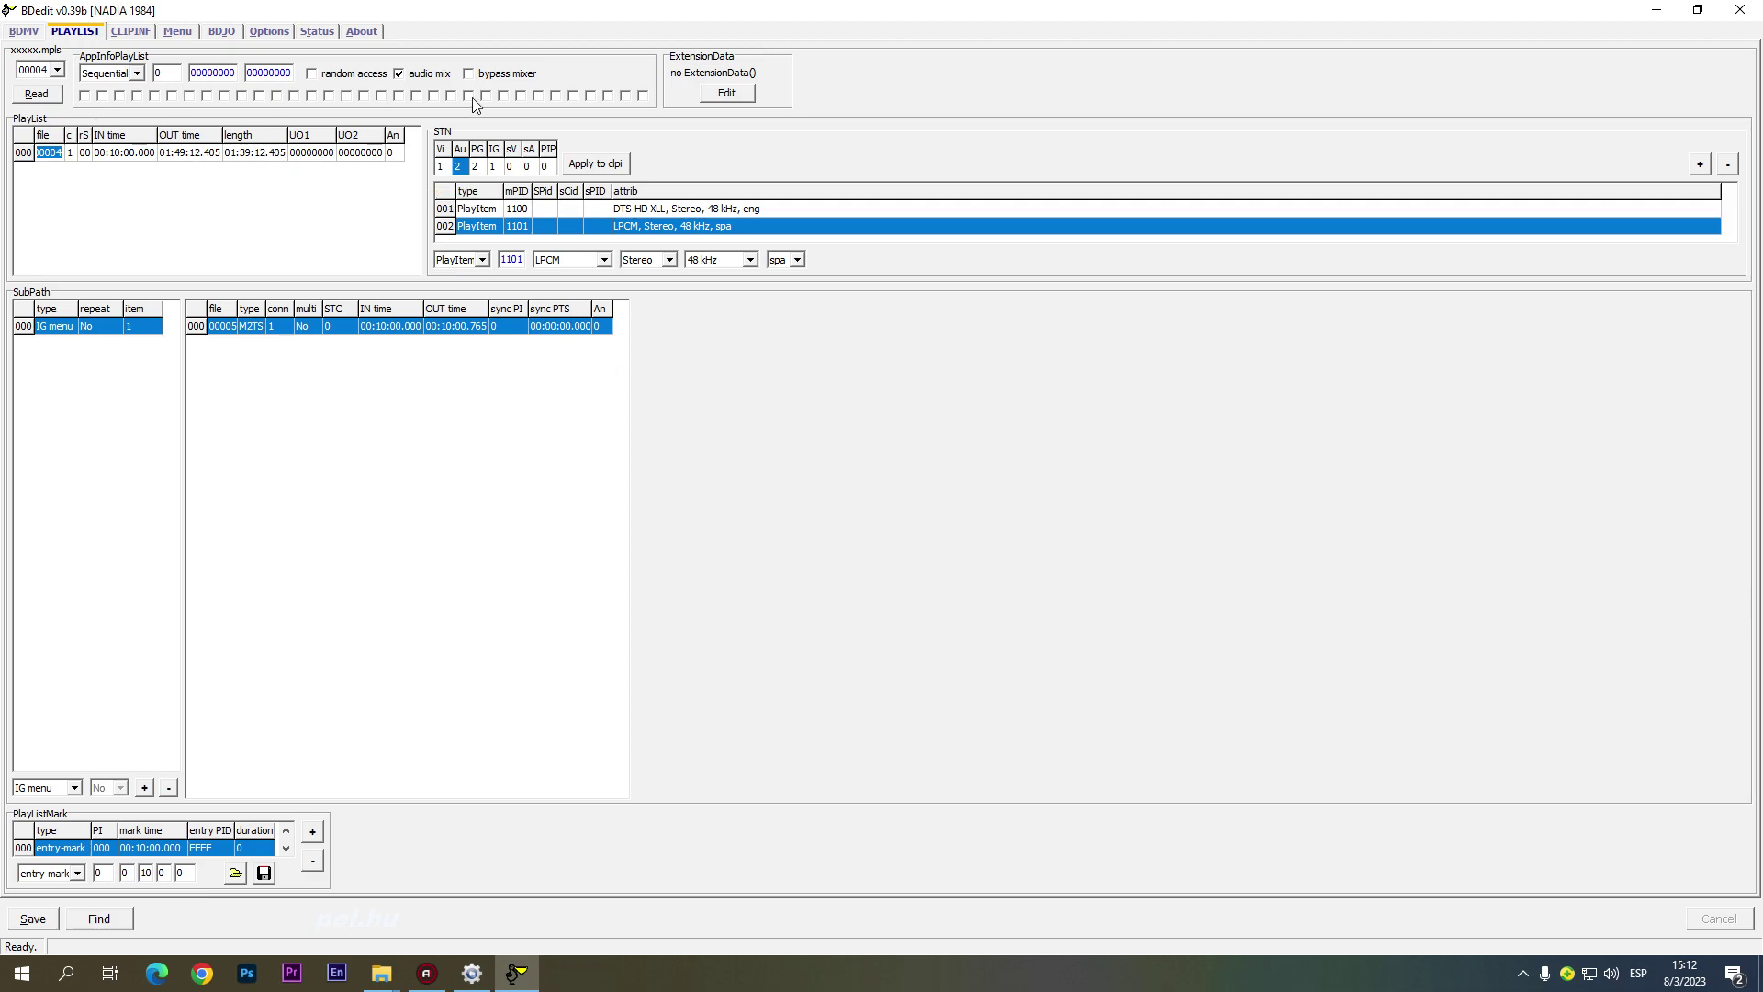
left_click(589, 158)
left_click(1740, 10)
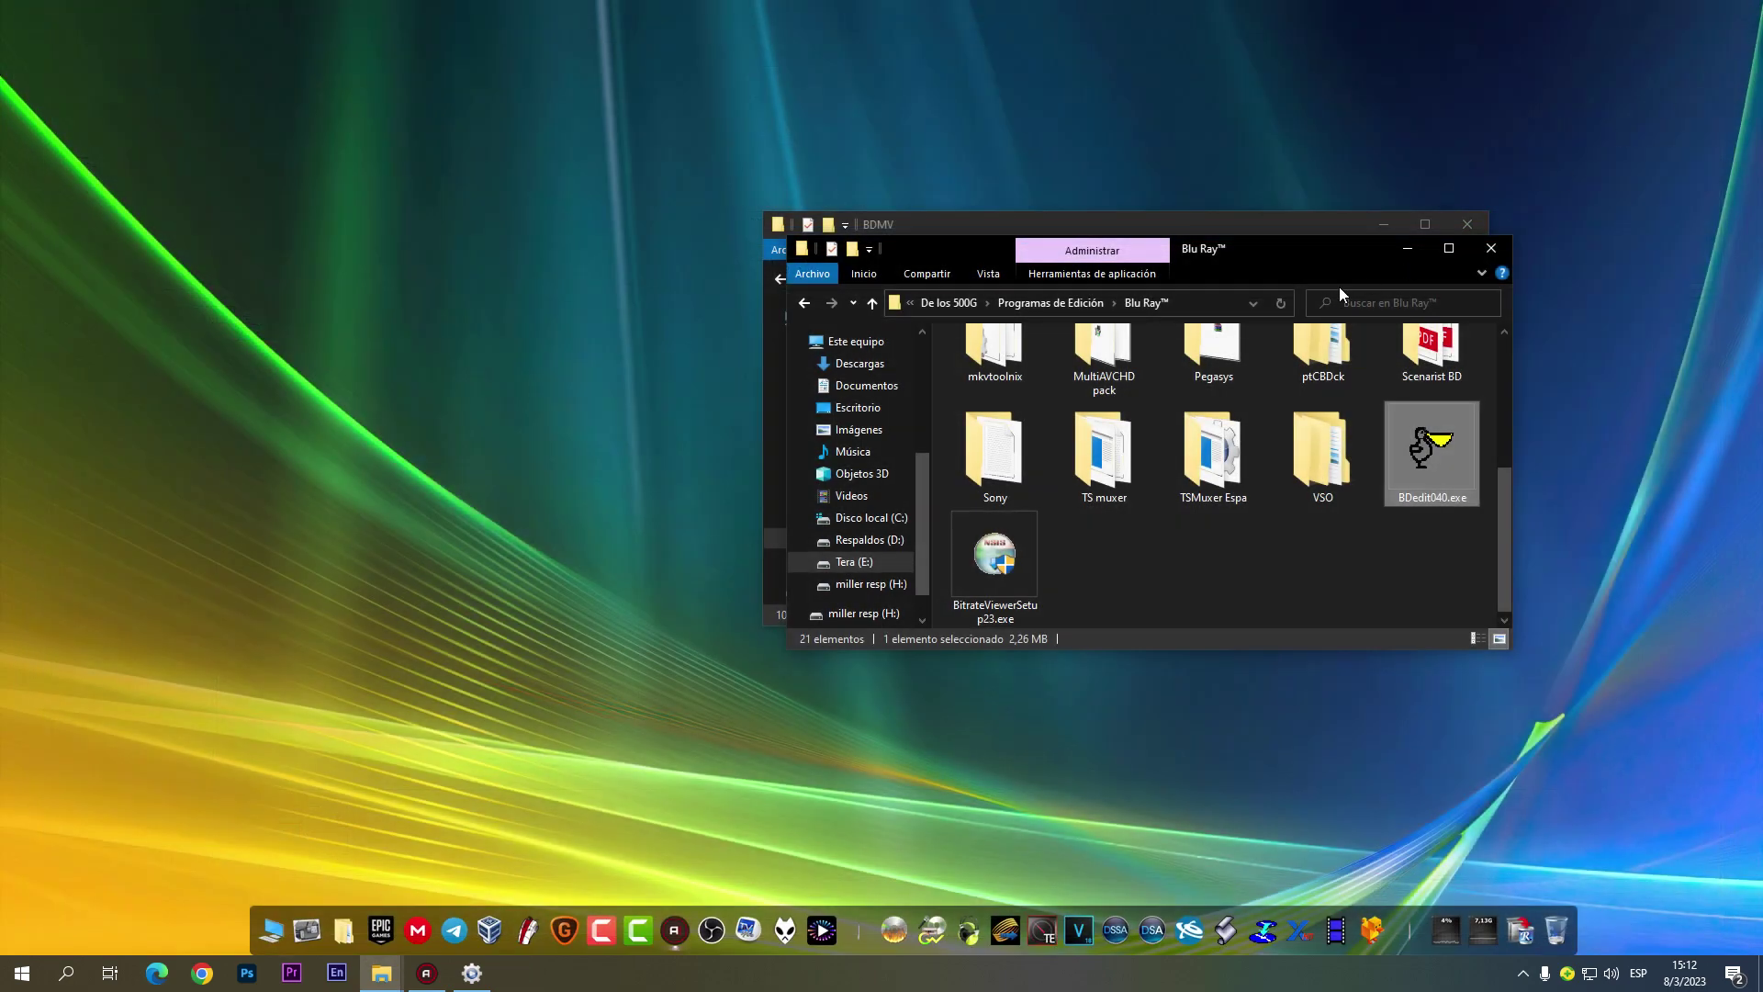
left_click_drag(1258, 250, 620, 322)
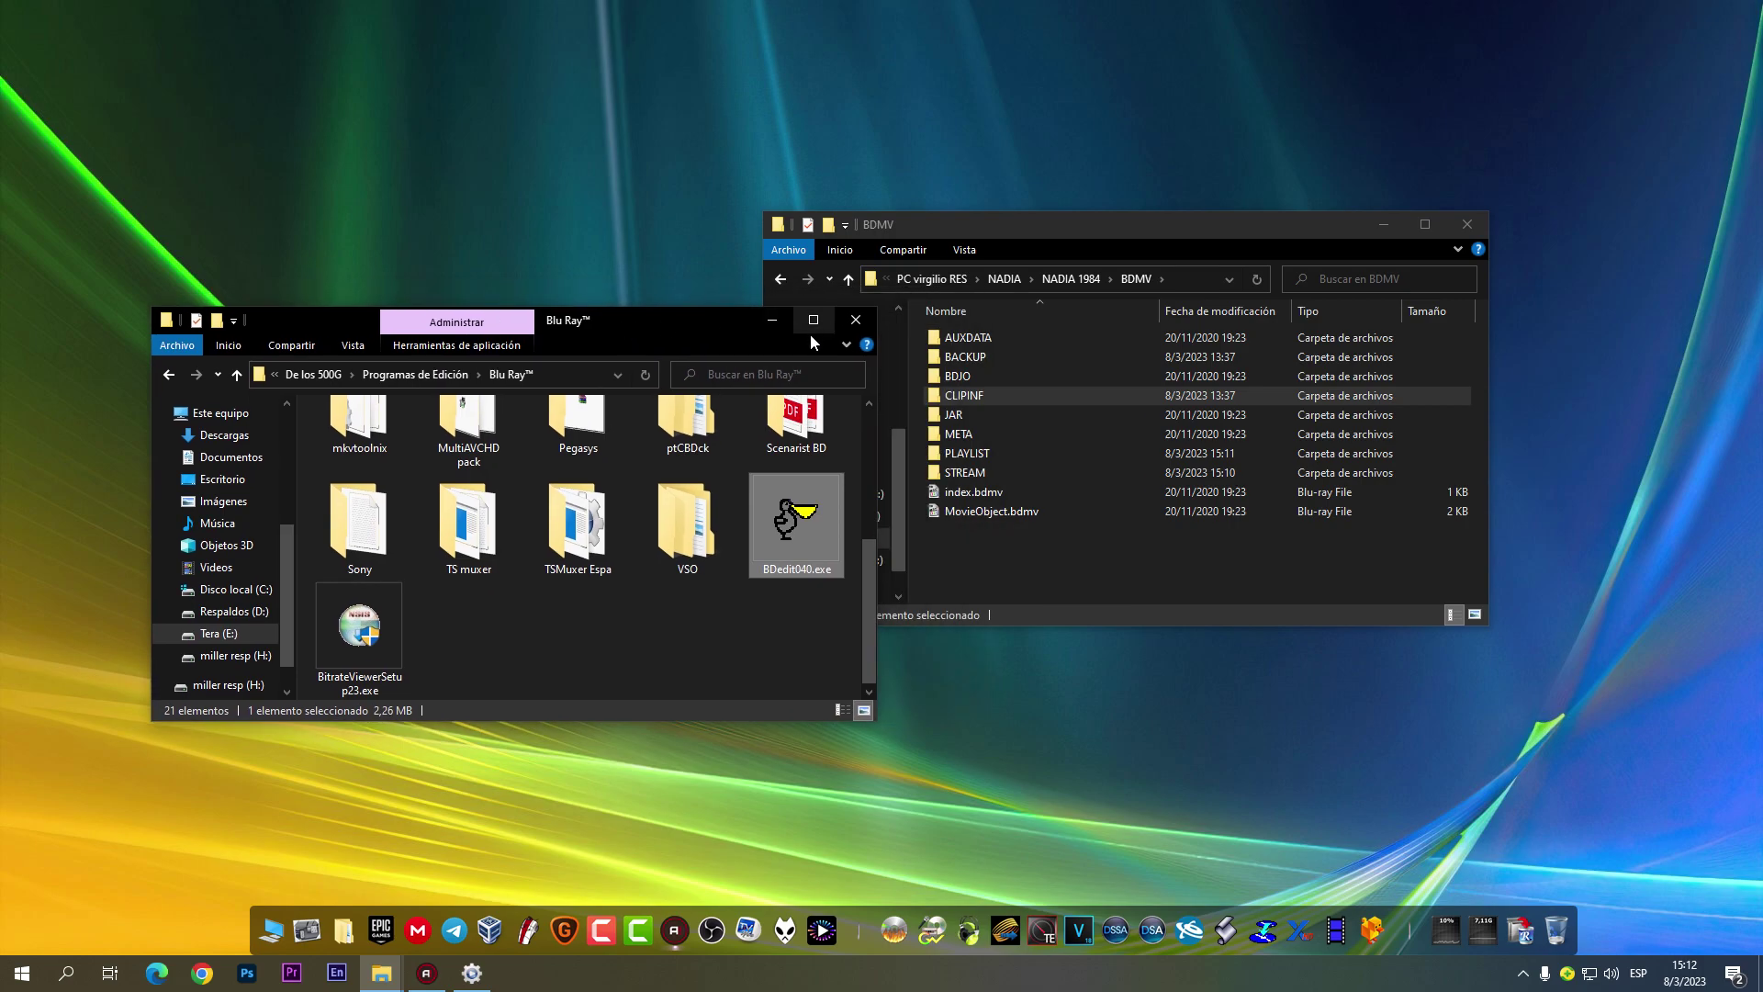
left_click(855, 320)
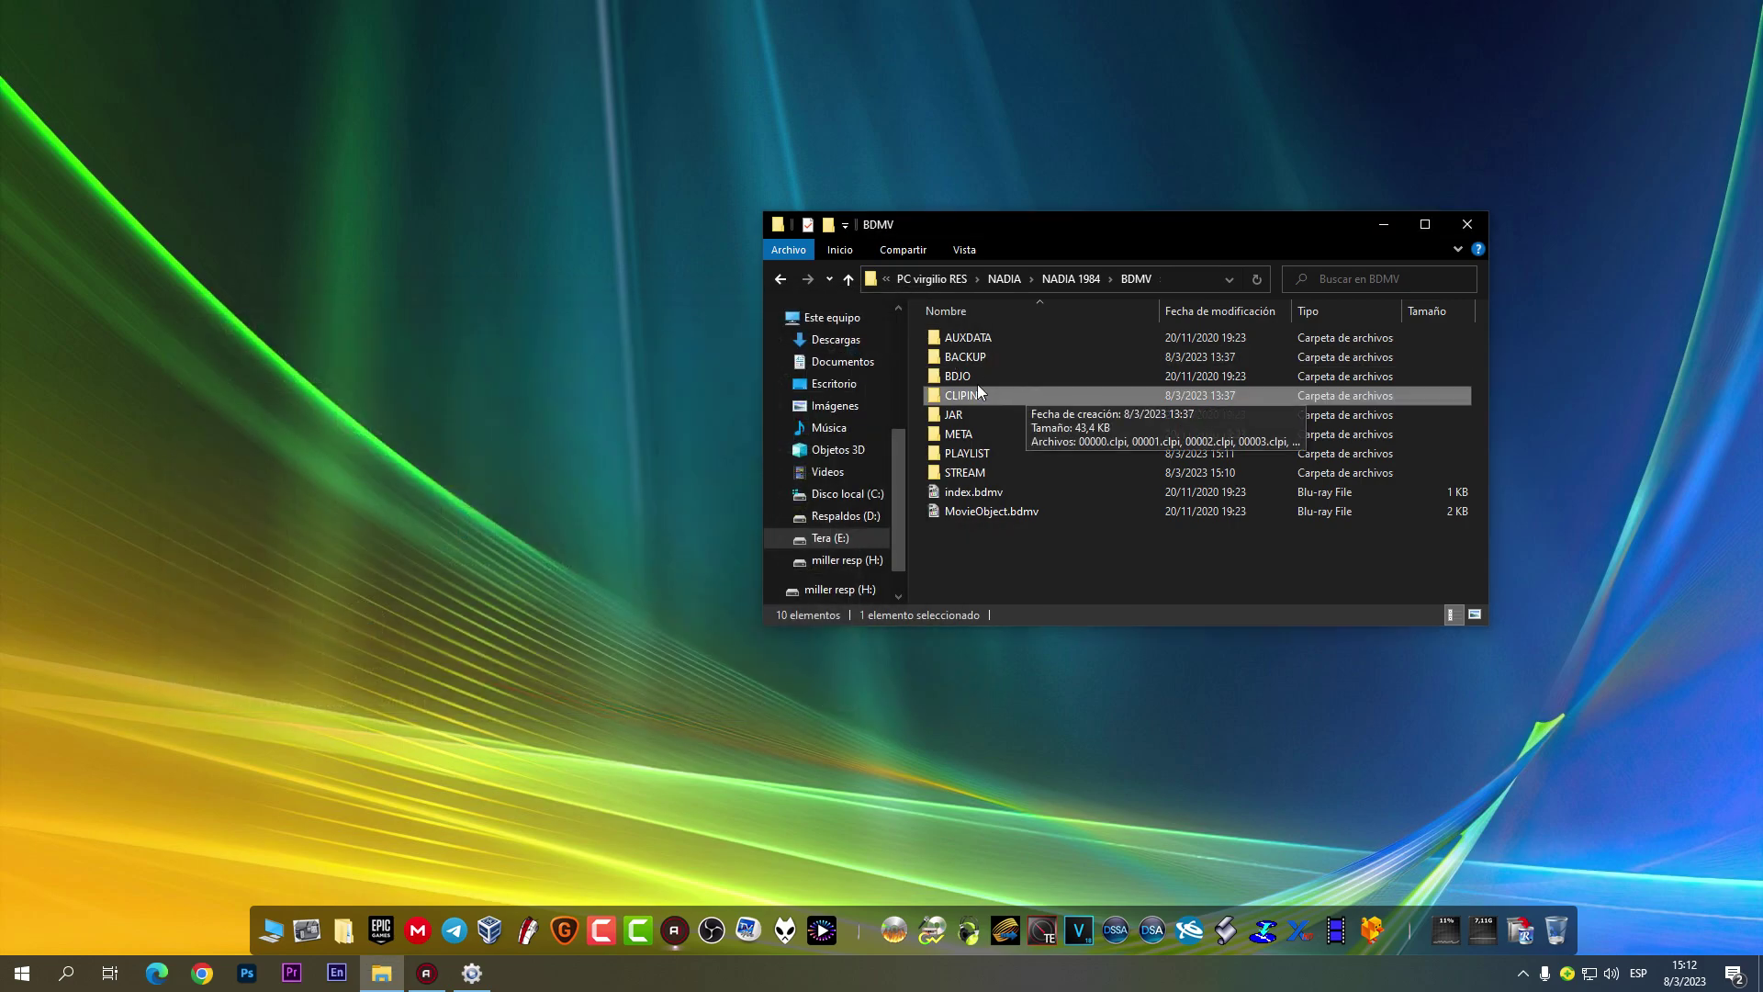
Step: Delete the backup copy of 00004.mpls from NADIA 1984's BDMV PLAYLIST folder
double_click(964, 472)
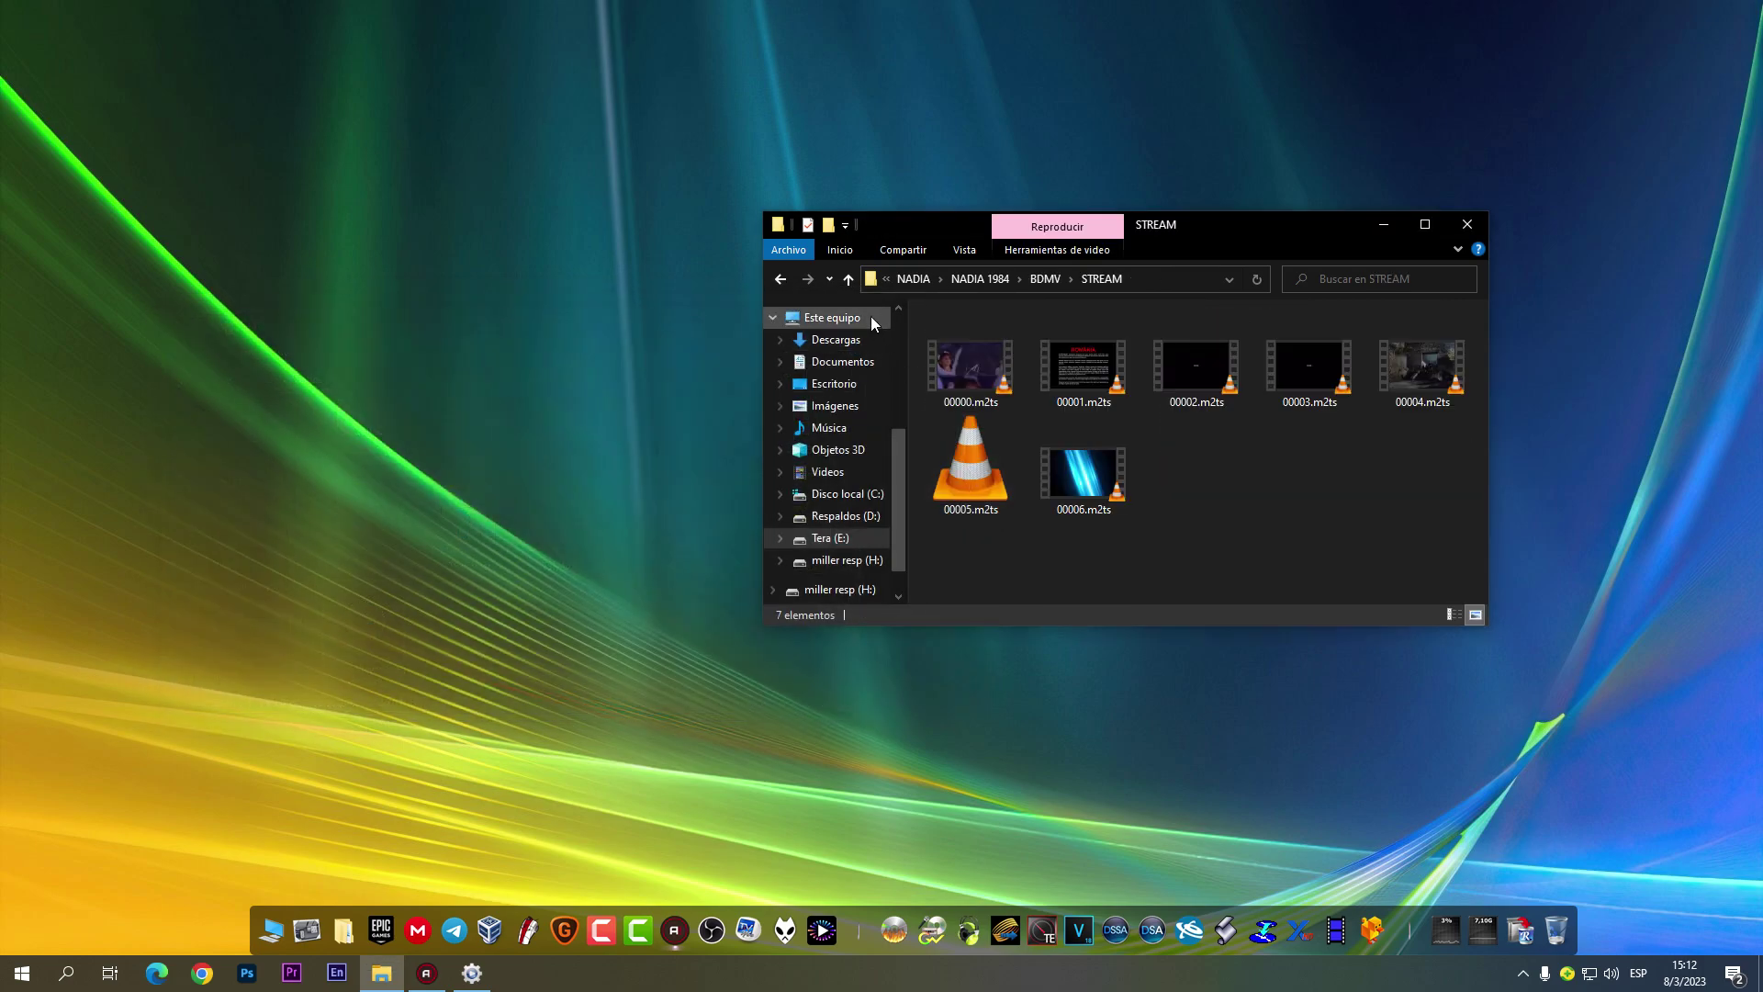
left_click(849, 279)
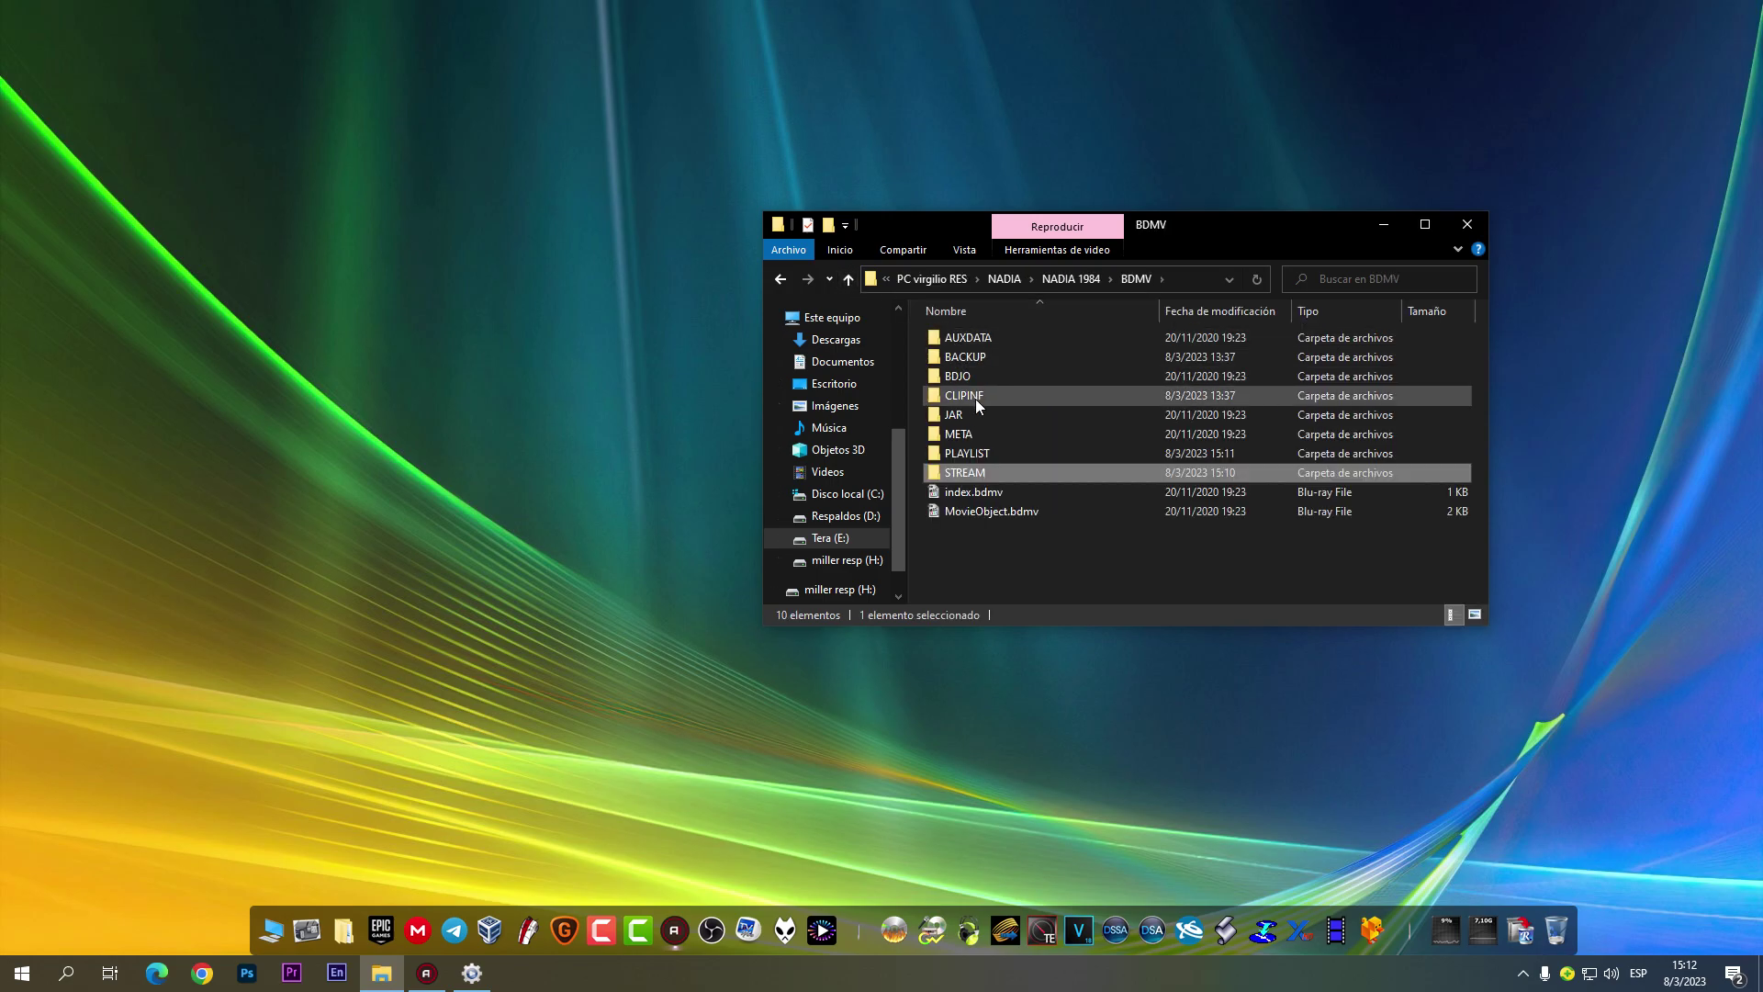
double_click(980, 454)
left_click(972, 469)
right_click(976, 469)
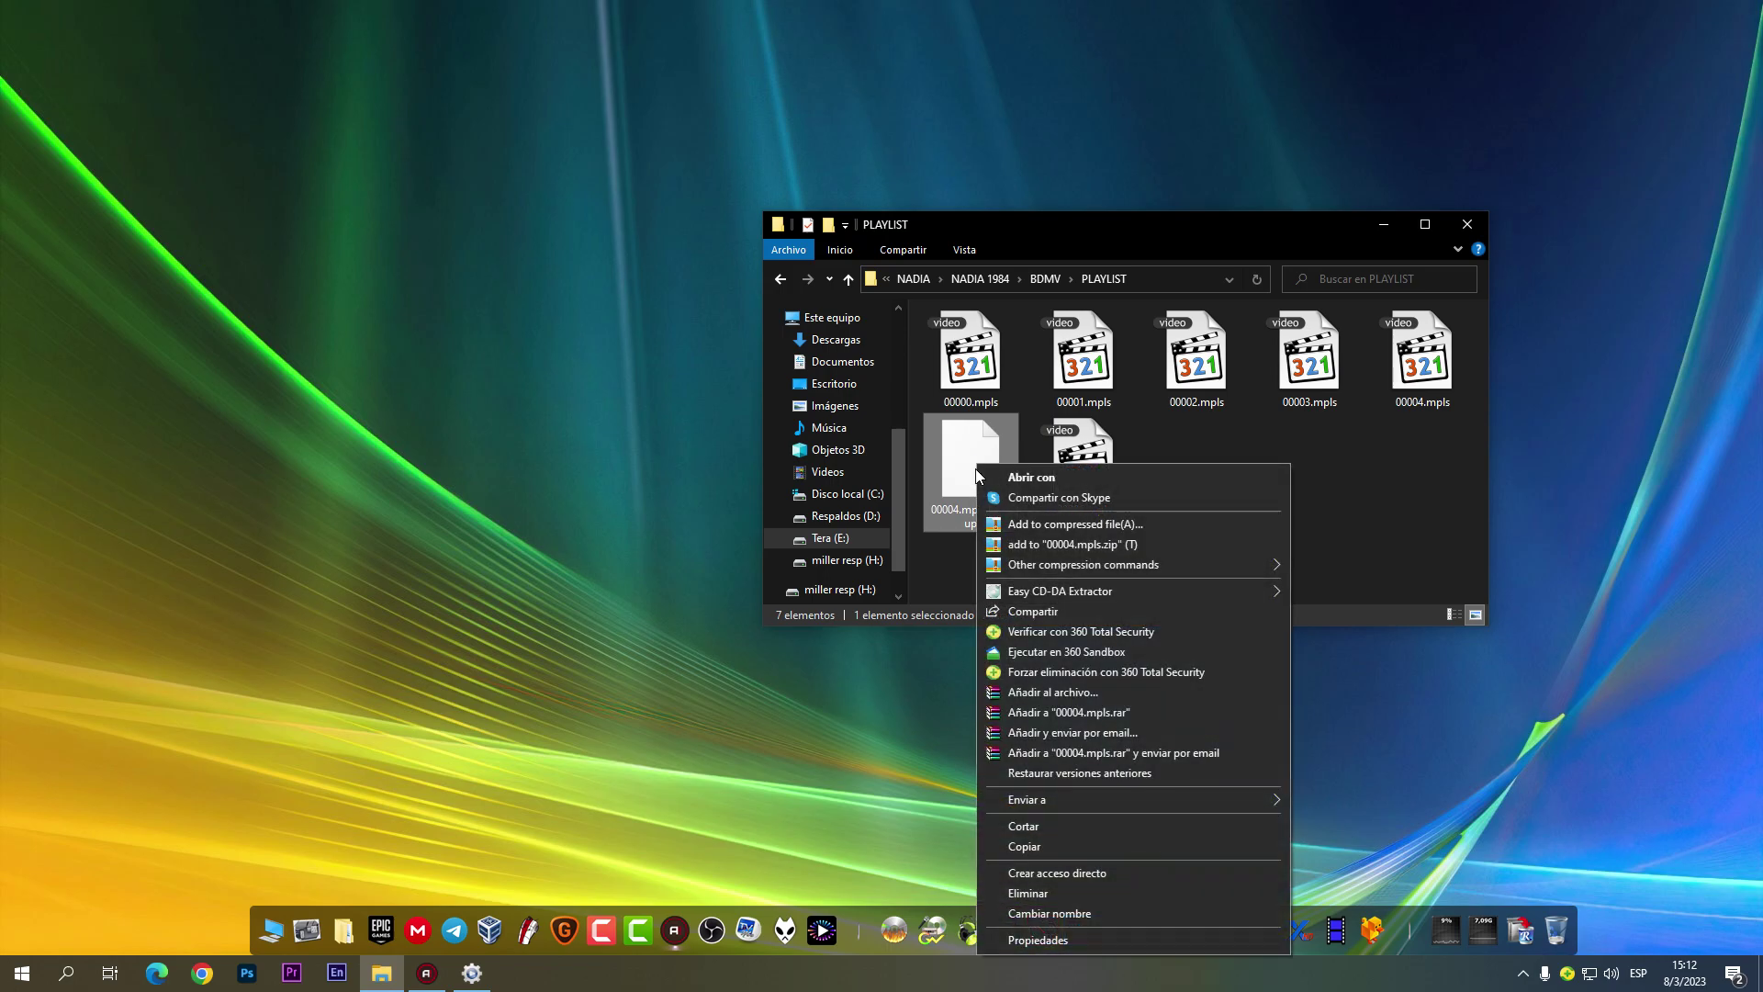
left_click(1047, 892)
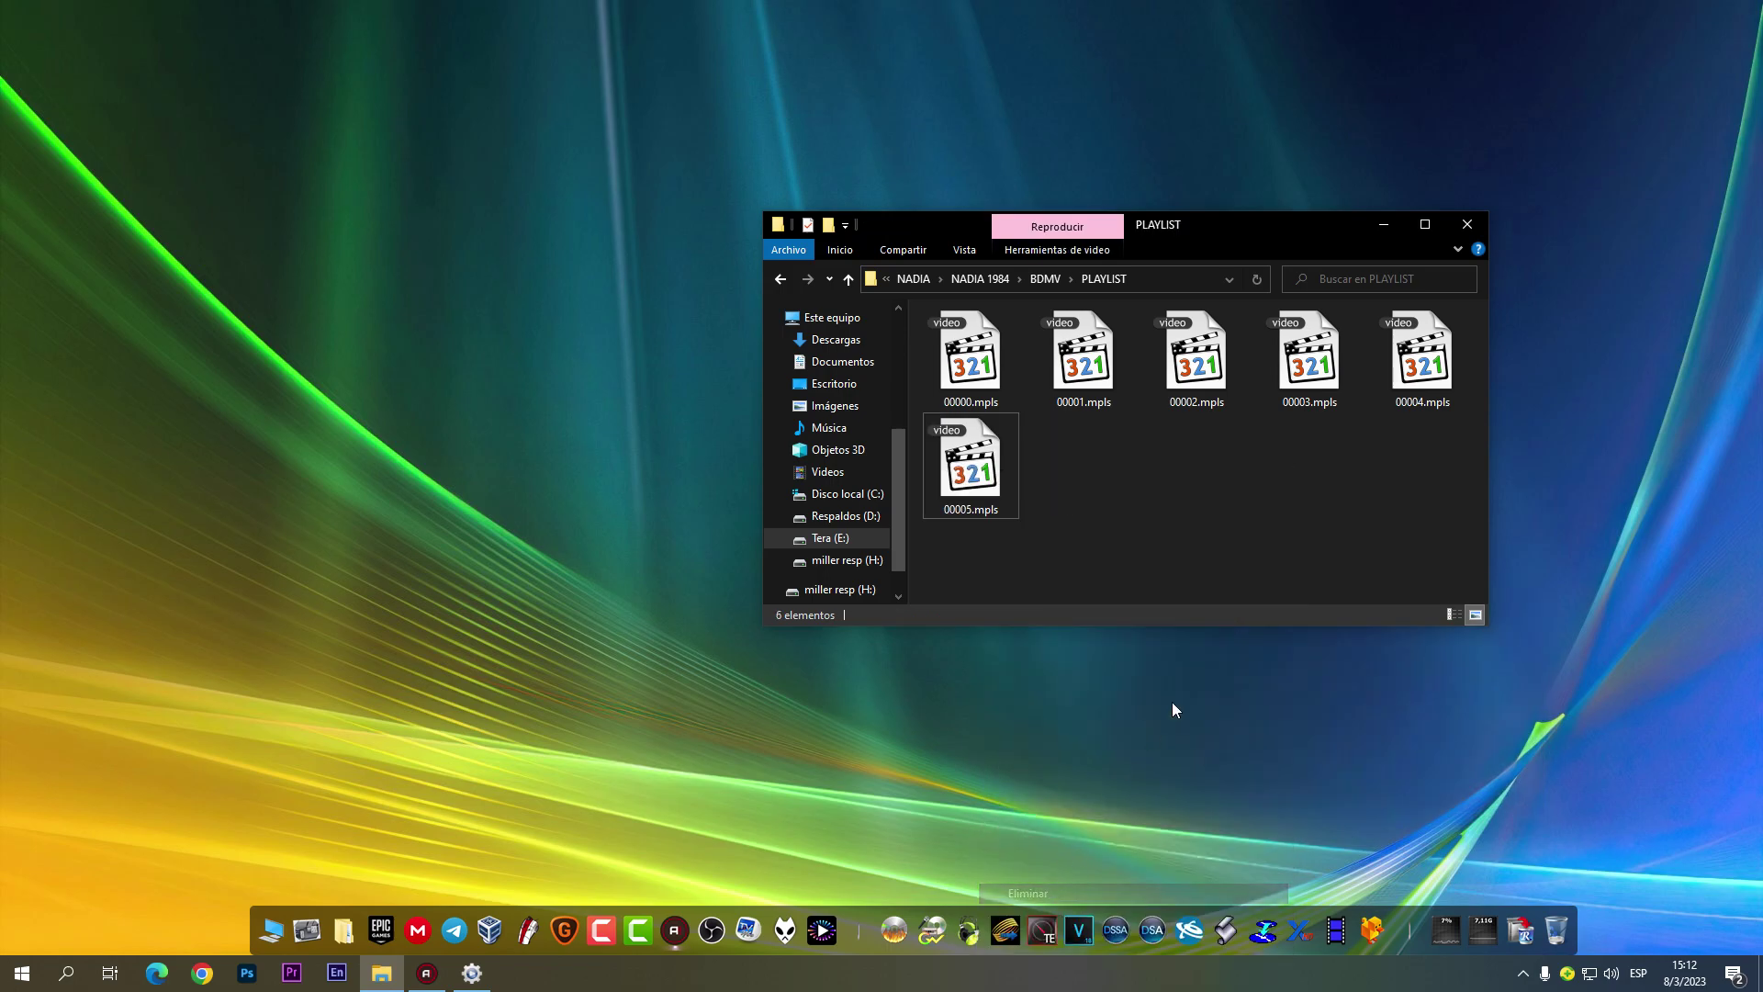
Step: Return to the NADIA folder, launch PowerDVD, and play the NADIA 1984 disc folder in it
left_click(847, 279)
left_click(847, 279)
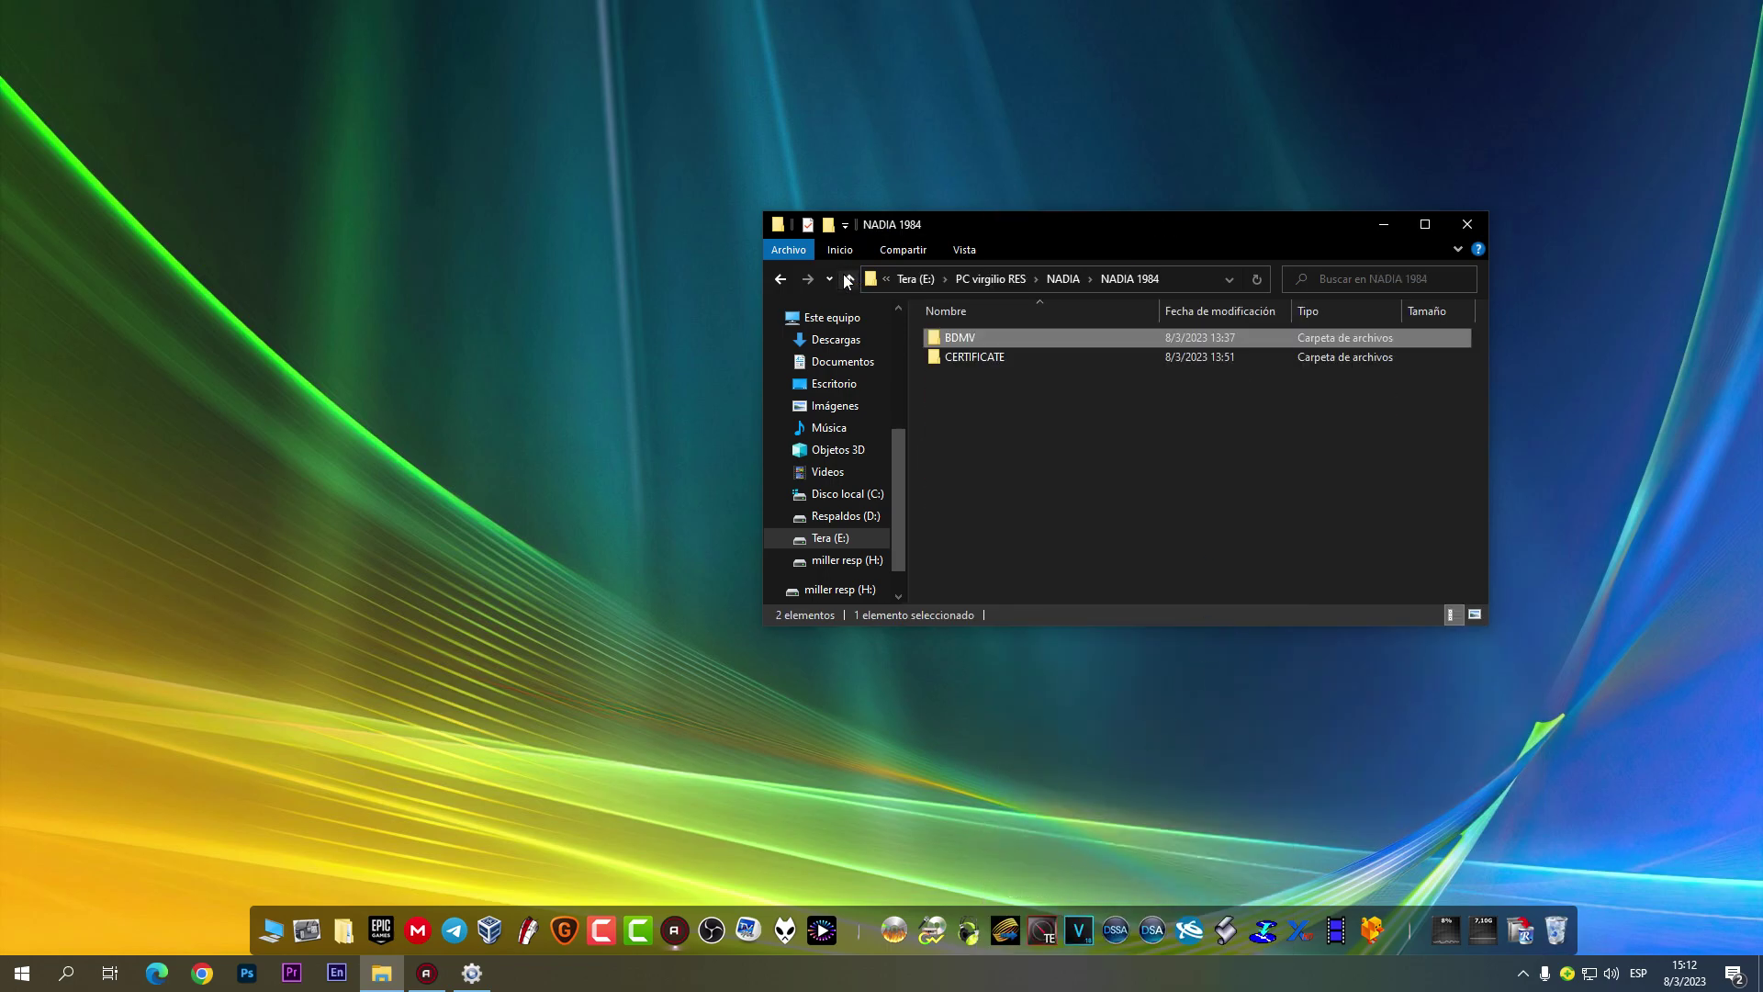
left_click(847, 279)
left_click_drag(1278, 232, 576, 175)
left_click(821, 924)
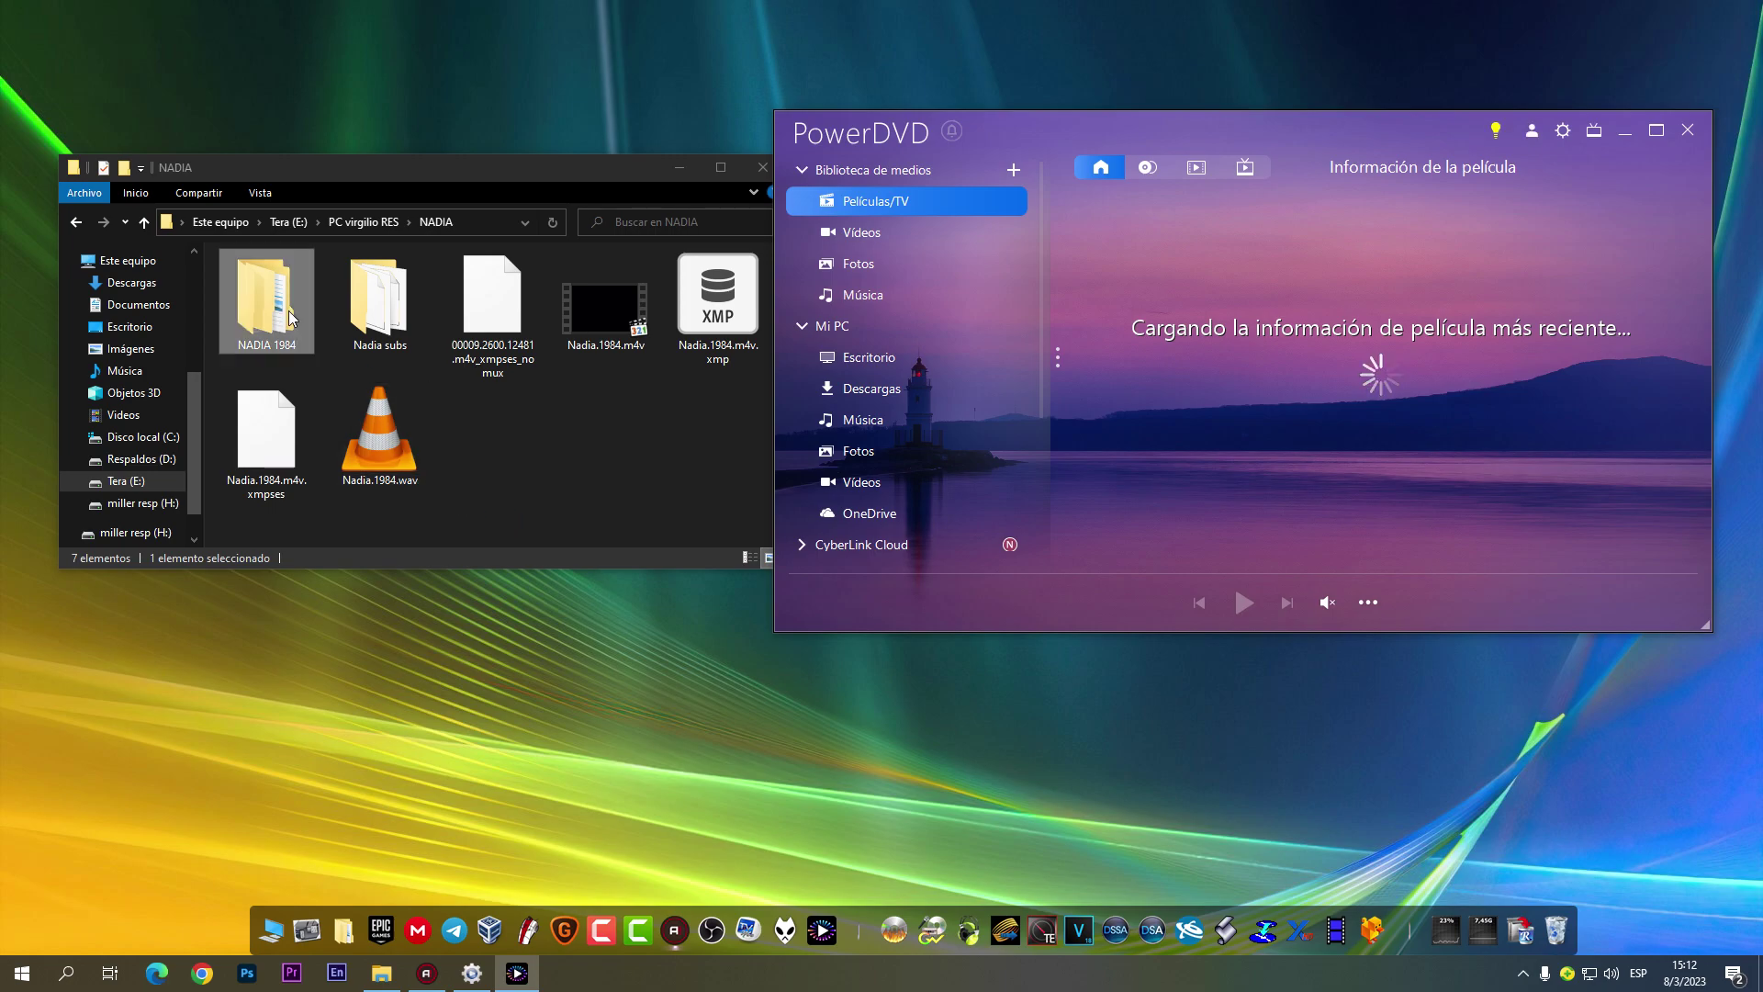
left_click(1241, 599)
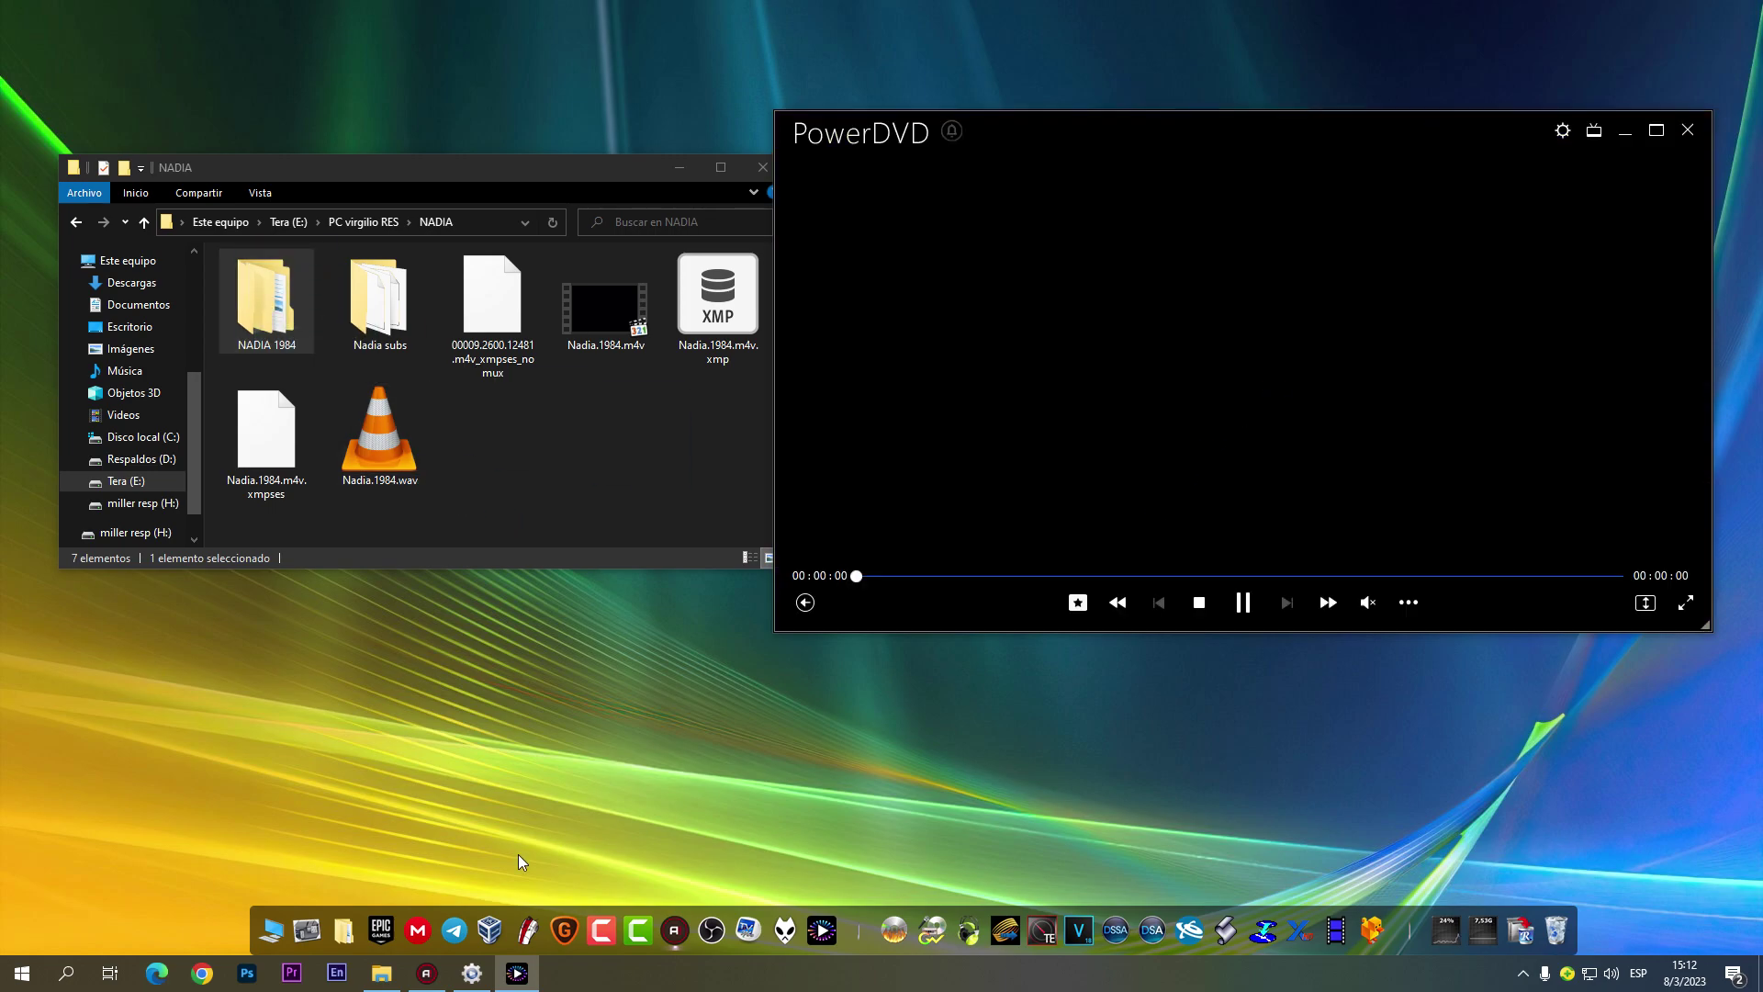
mouse_move(467, 979)
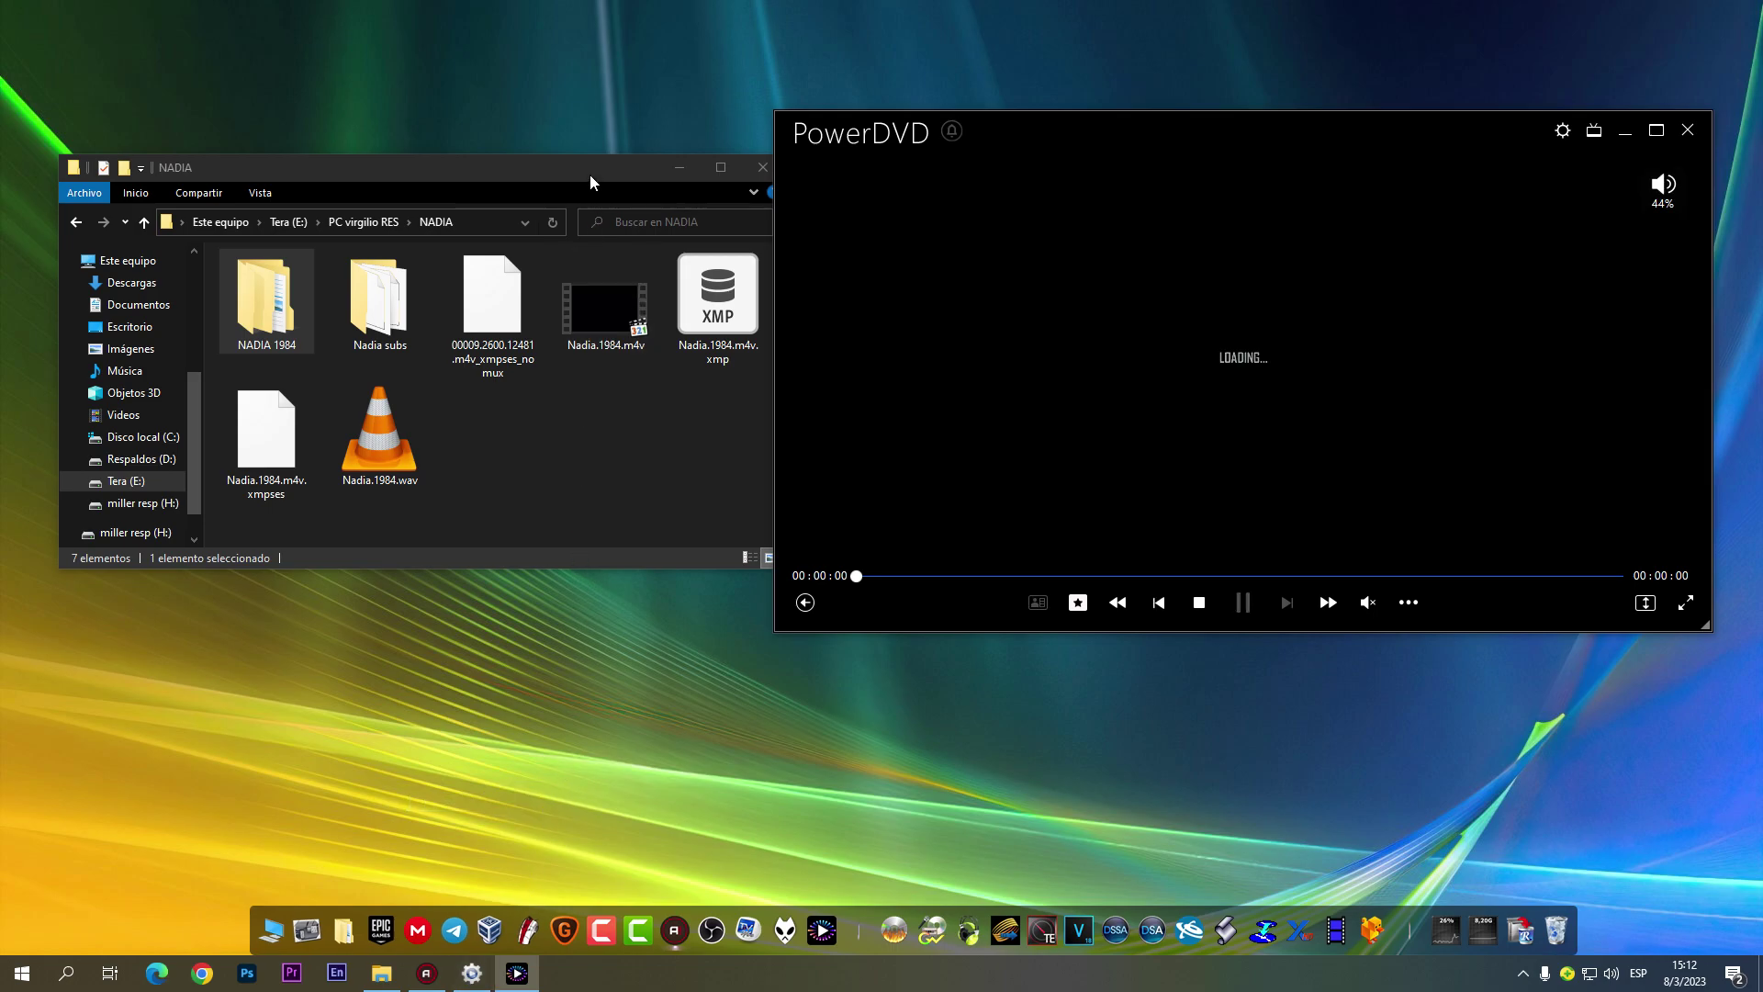
left_click_drag(589, 175, 542, 224)
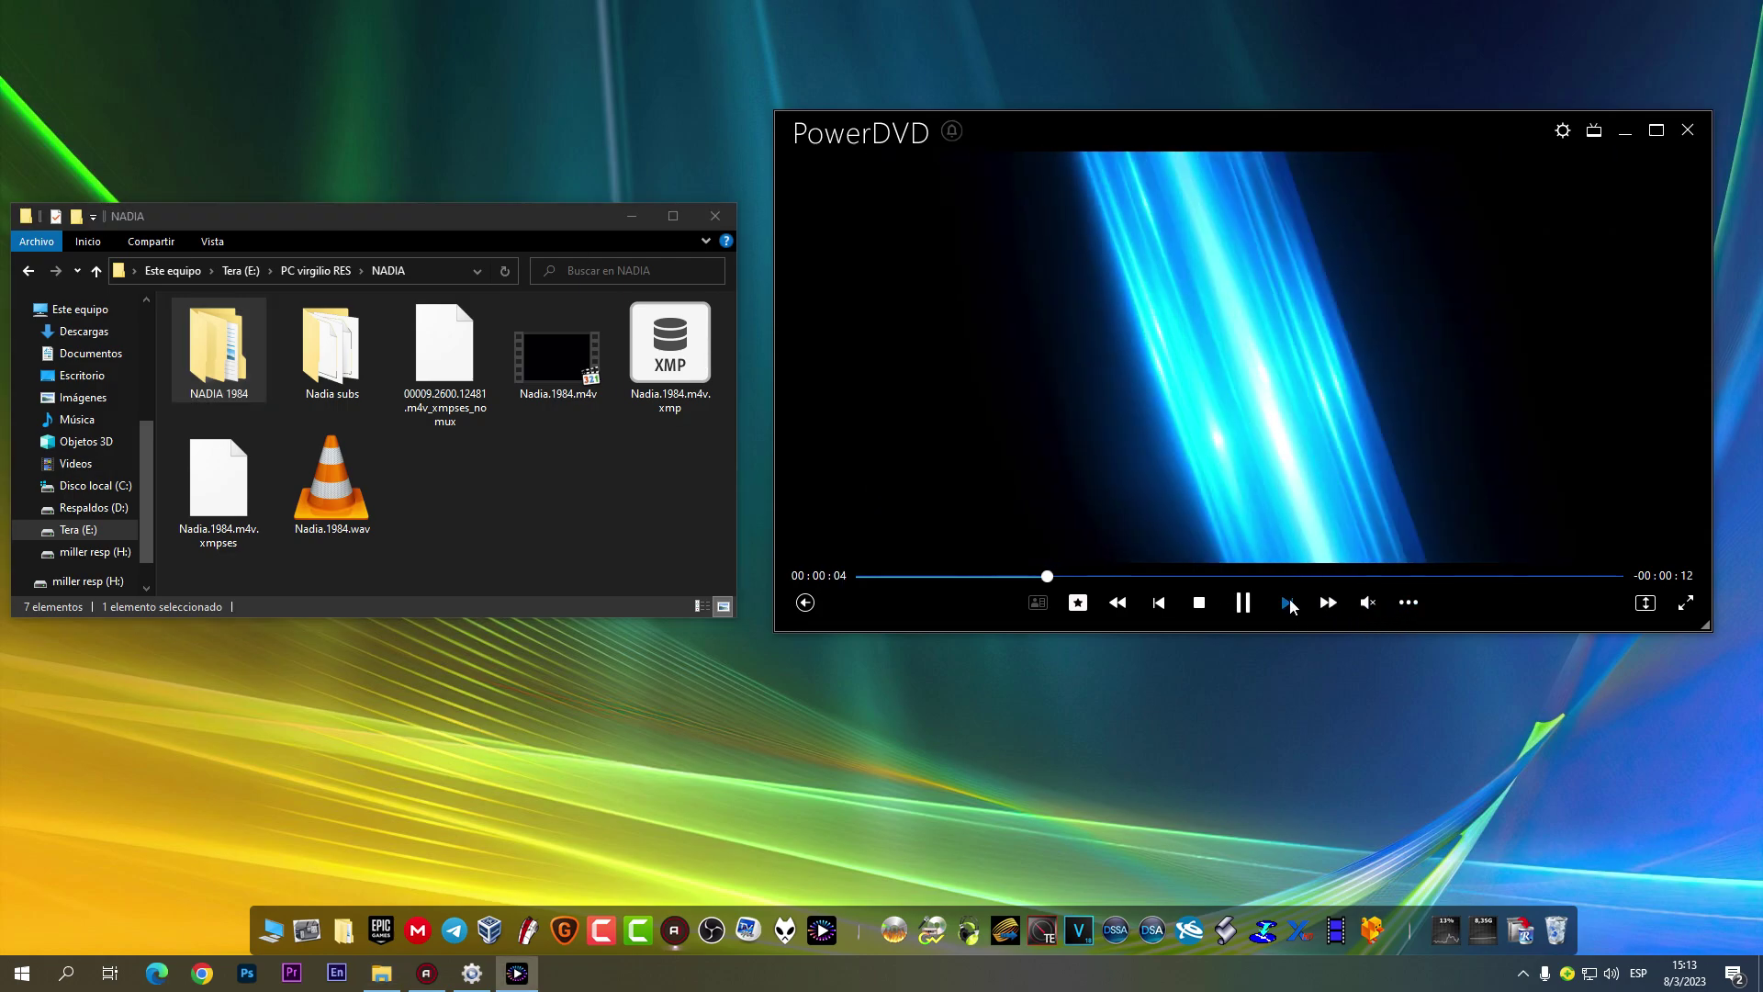
Step: Go to the disc's top menu (Menú superior) during the intro and reposition the player window
right_click(1234, 295)
mouse_move(1332, 260)
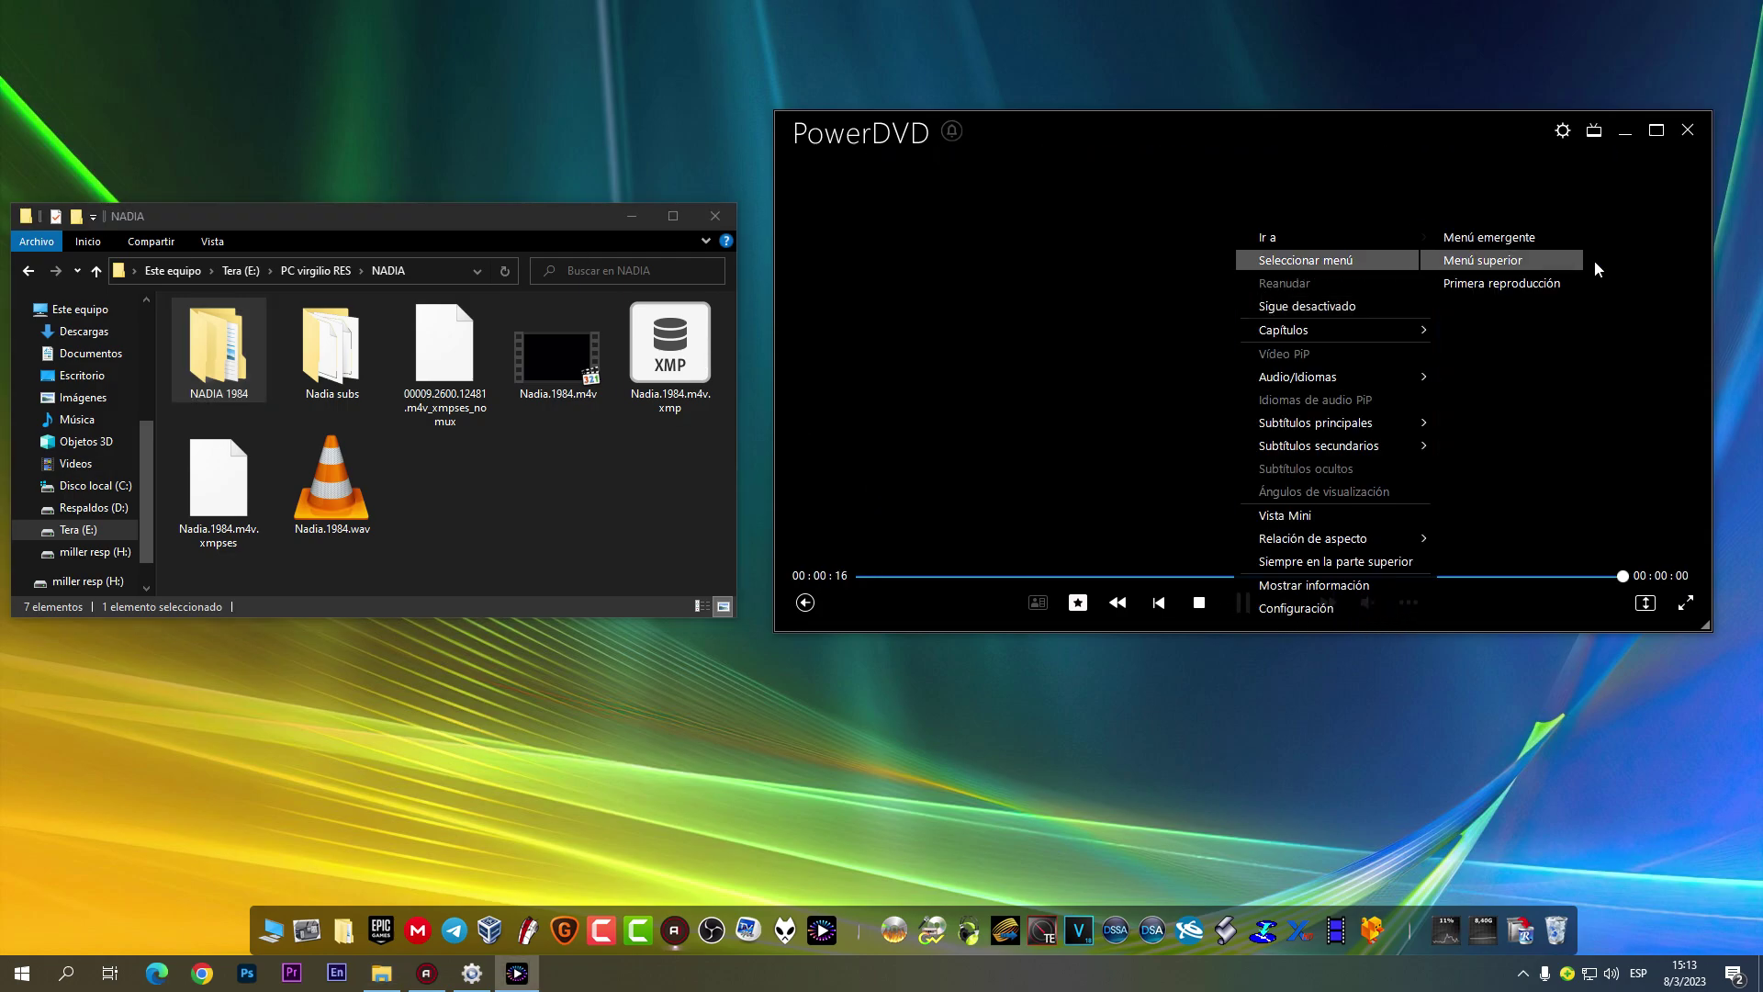
left_click(1552, 260)
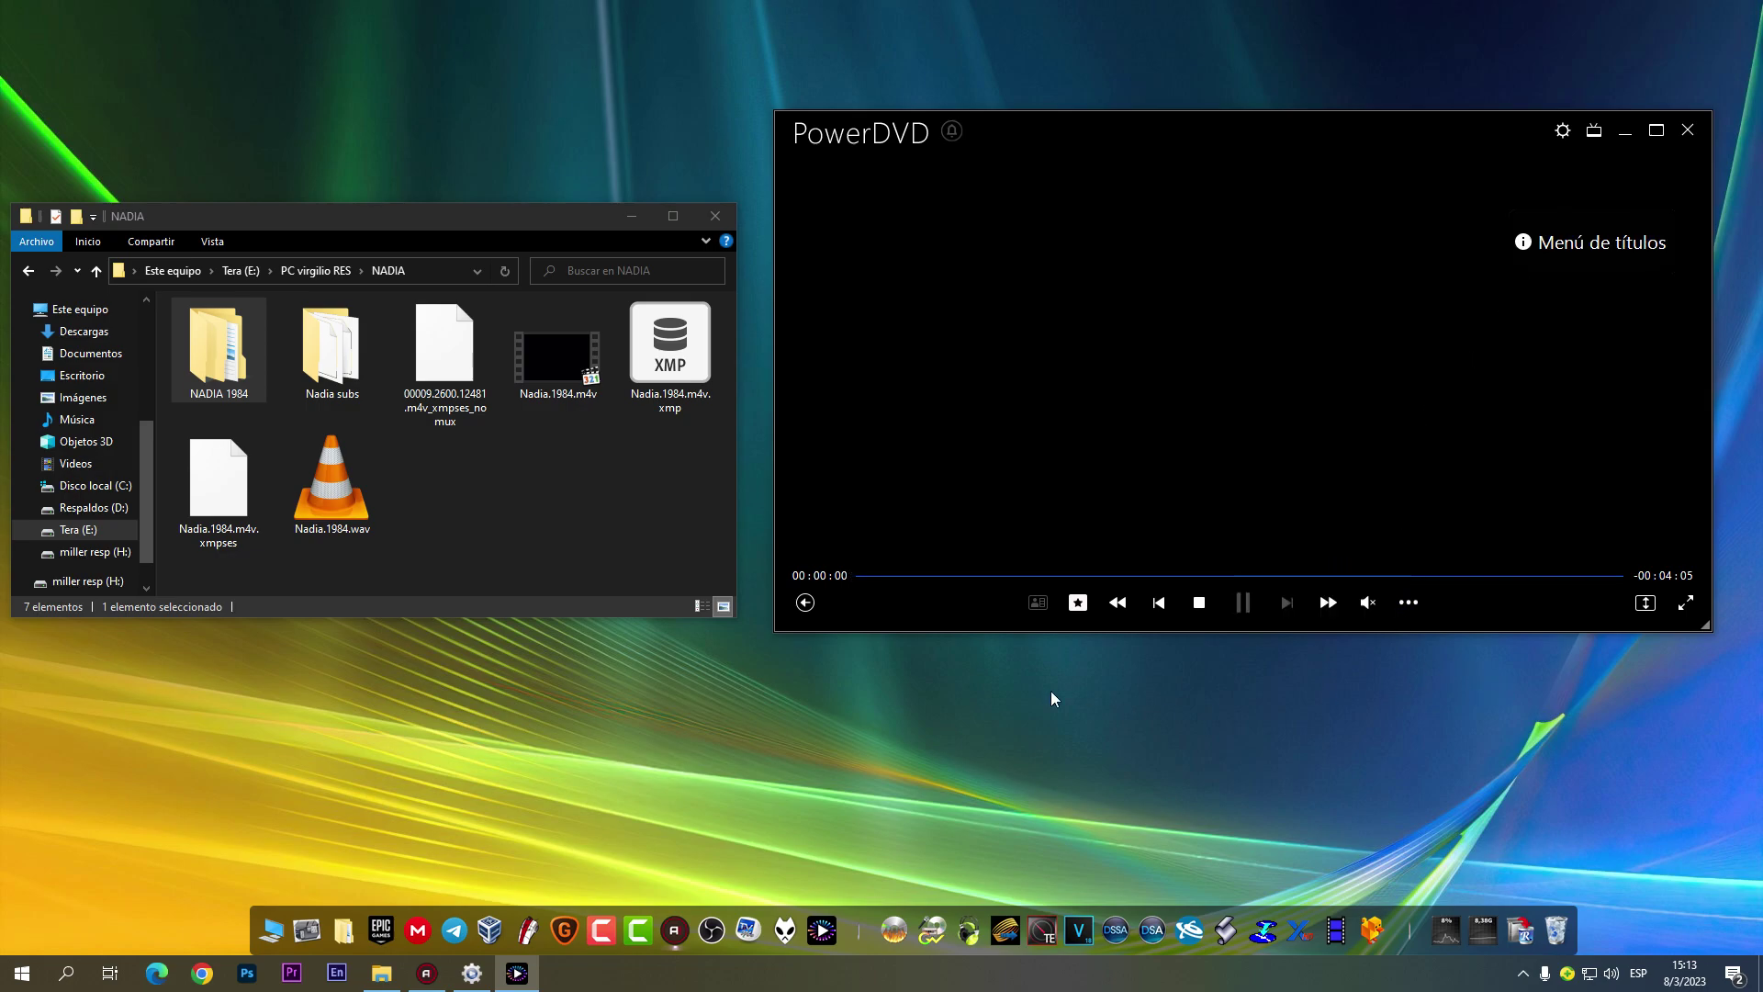
left_click_drag(912, 608, 805, 712)
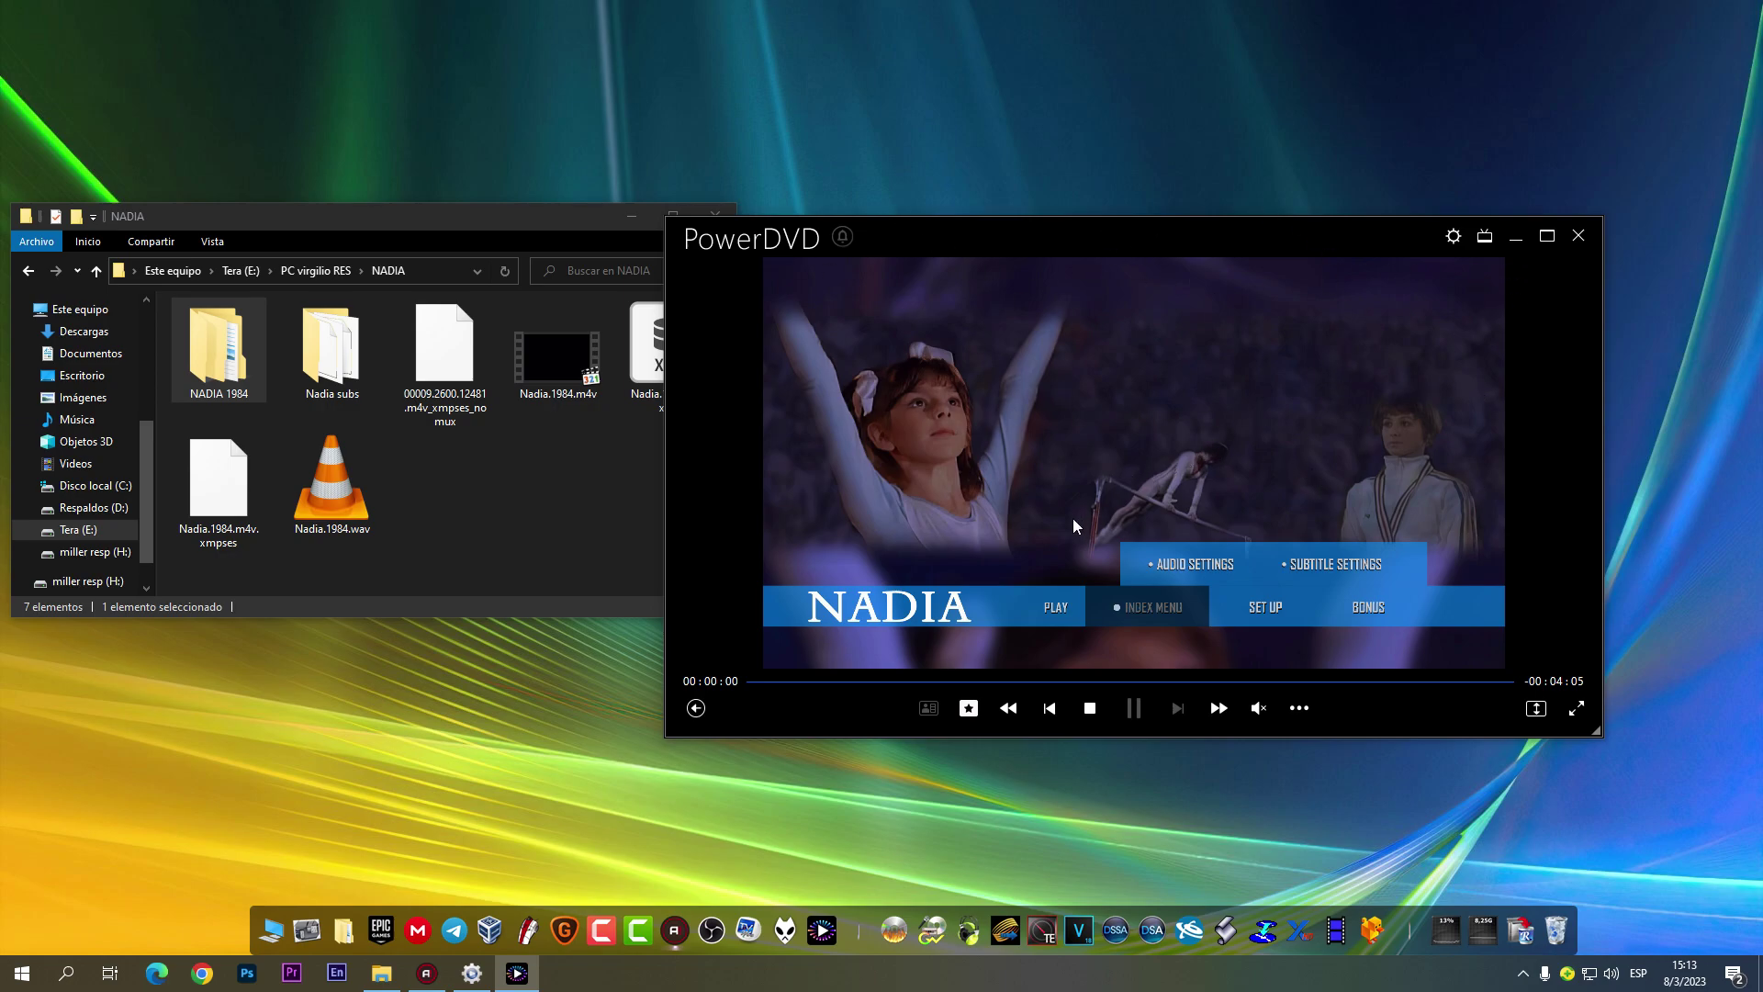
Step: Play the movie from the disc menu and skip two chapters ahead
left_click(1055, 610)
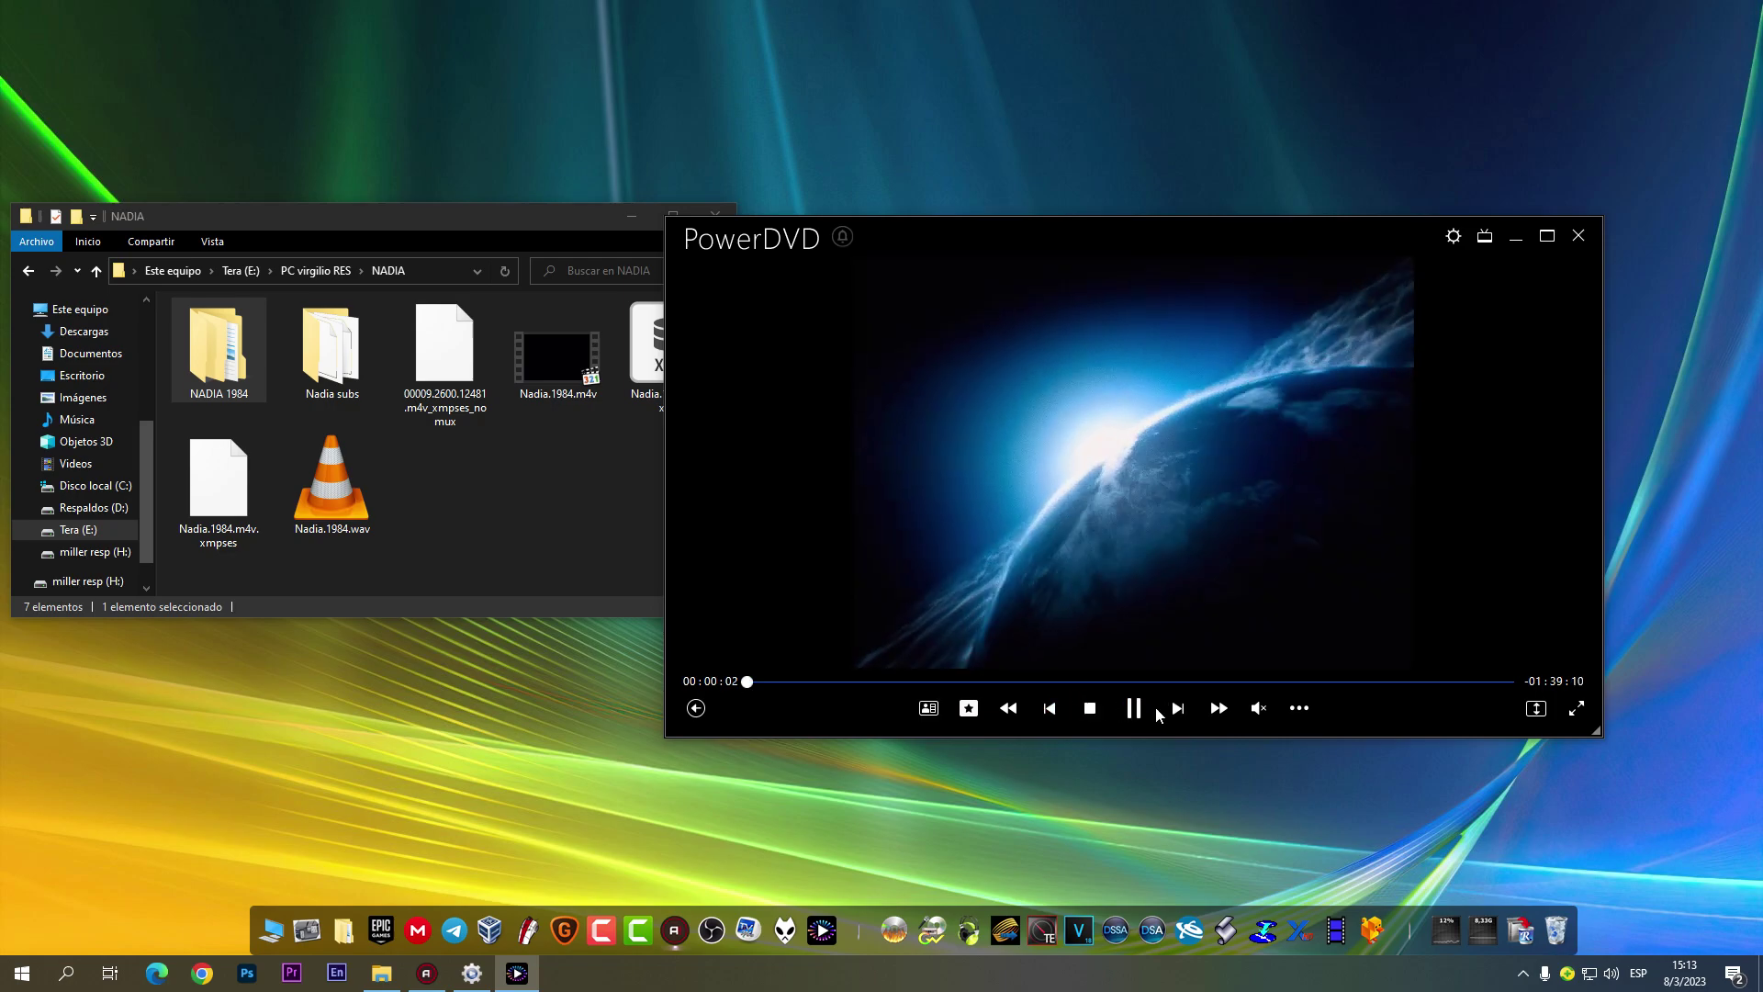
left_click(1177, 707)
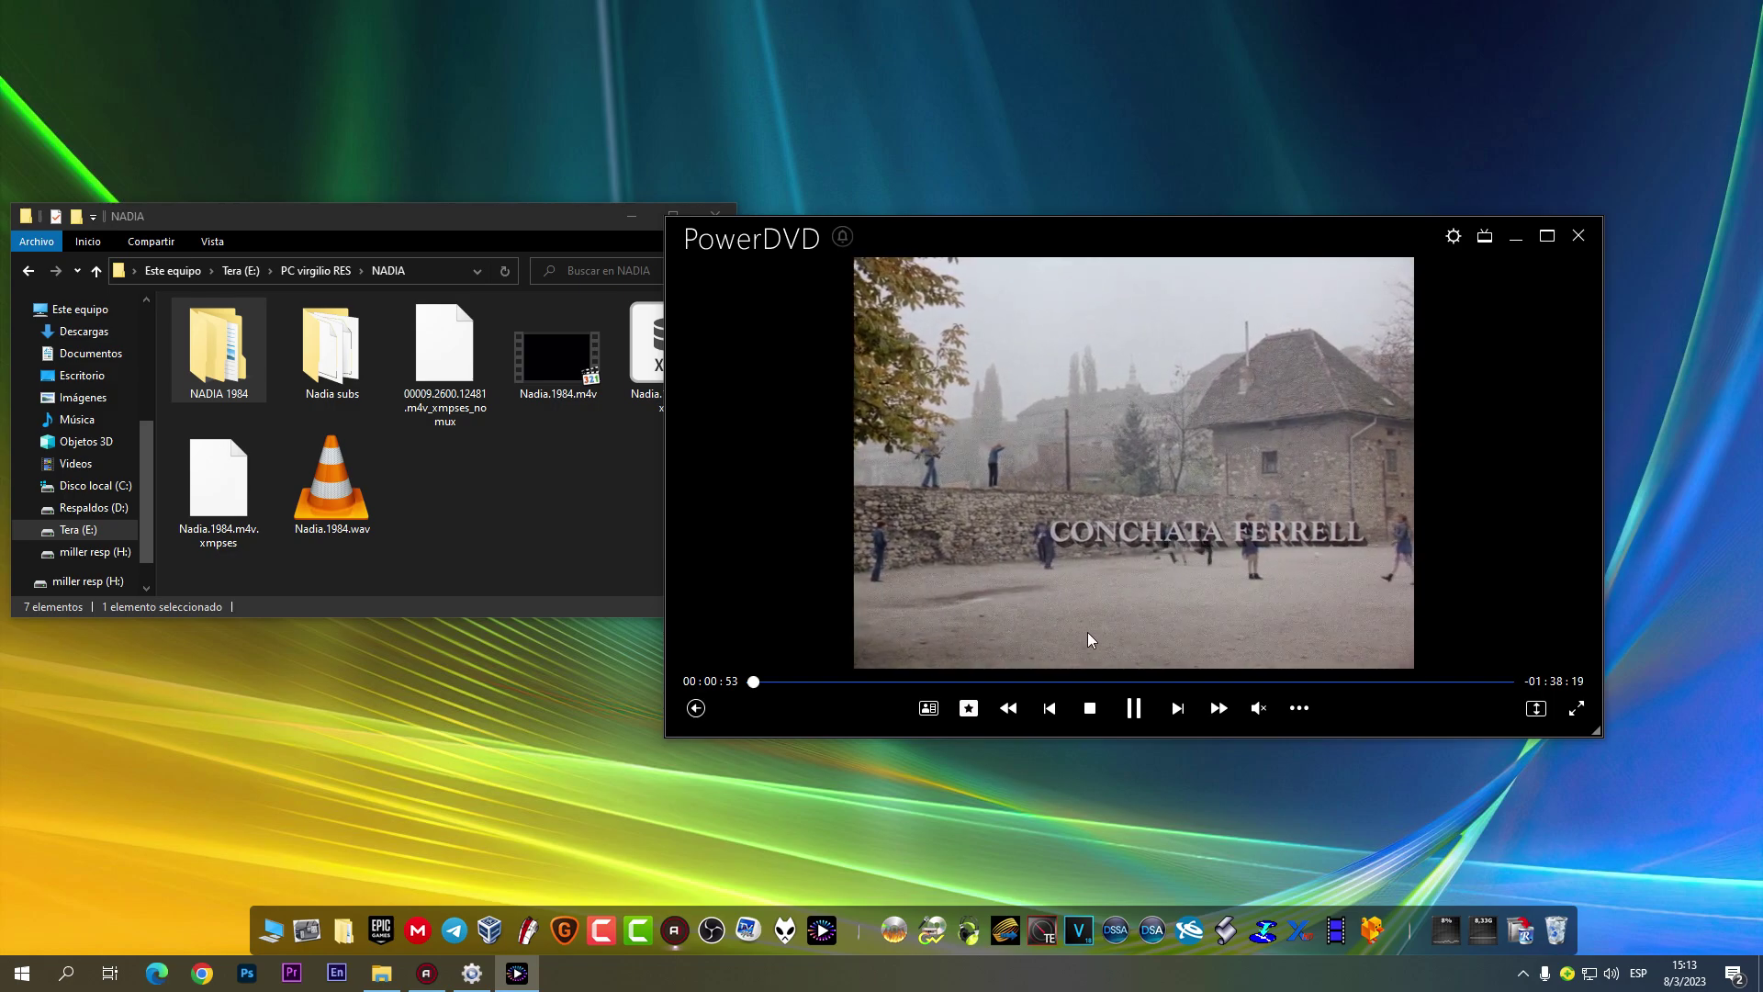
left_click(1178, 707)
Step: Check the movie's pop-up menu and how the picture and subtitles look in full screen
left_click(928, 708)
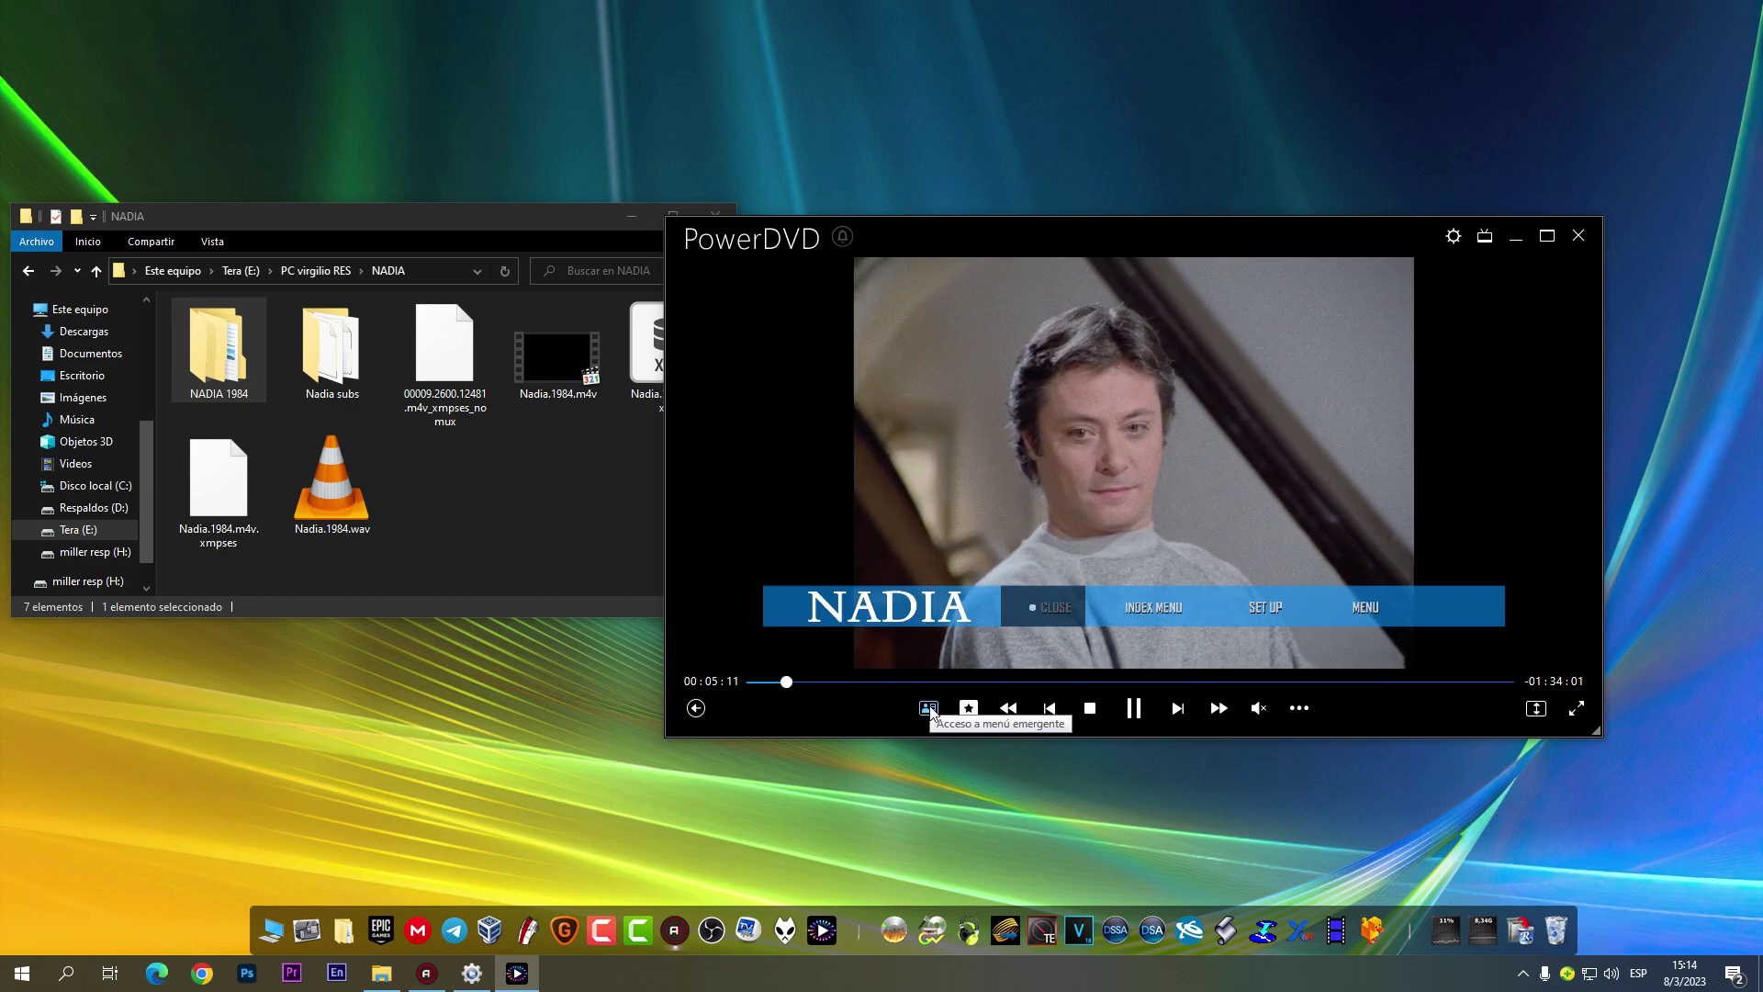
left_click(928, 708)
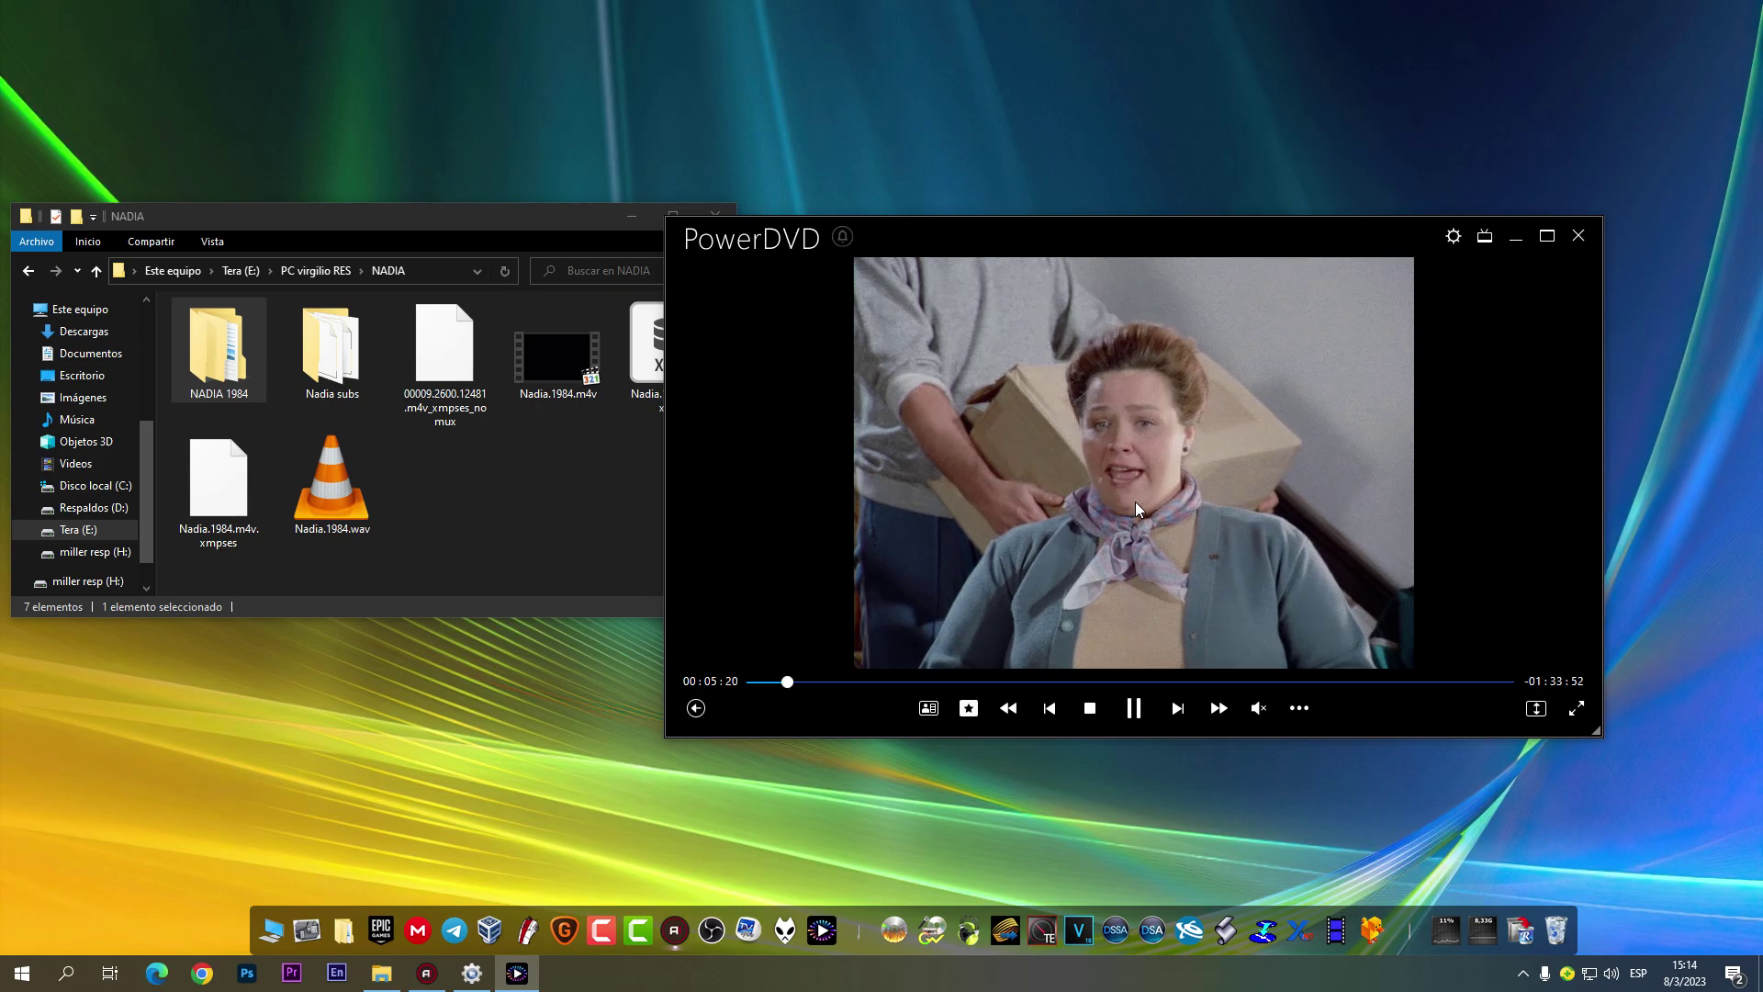
double_click(1135, 501)
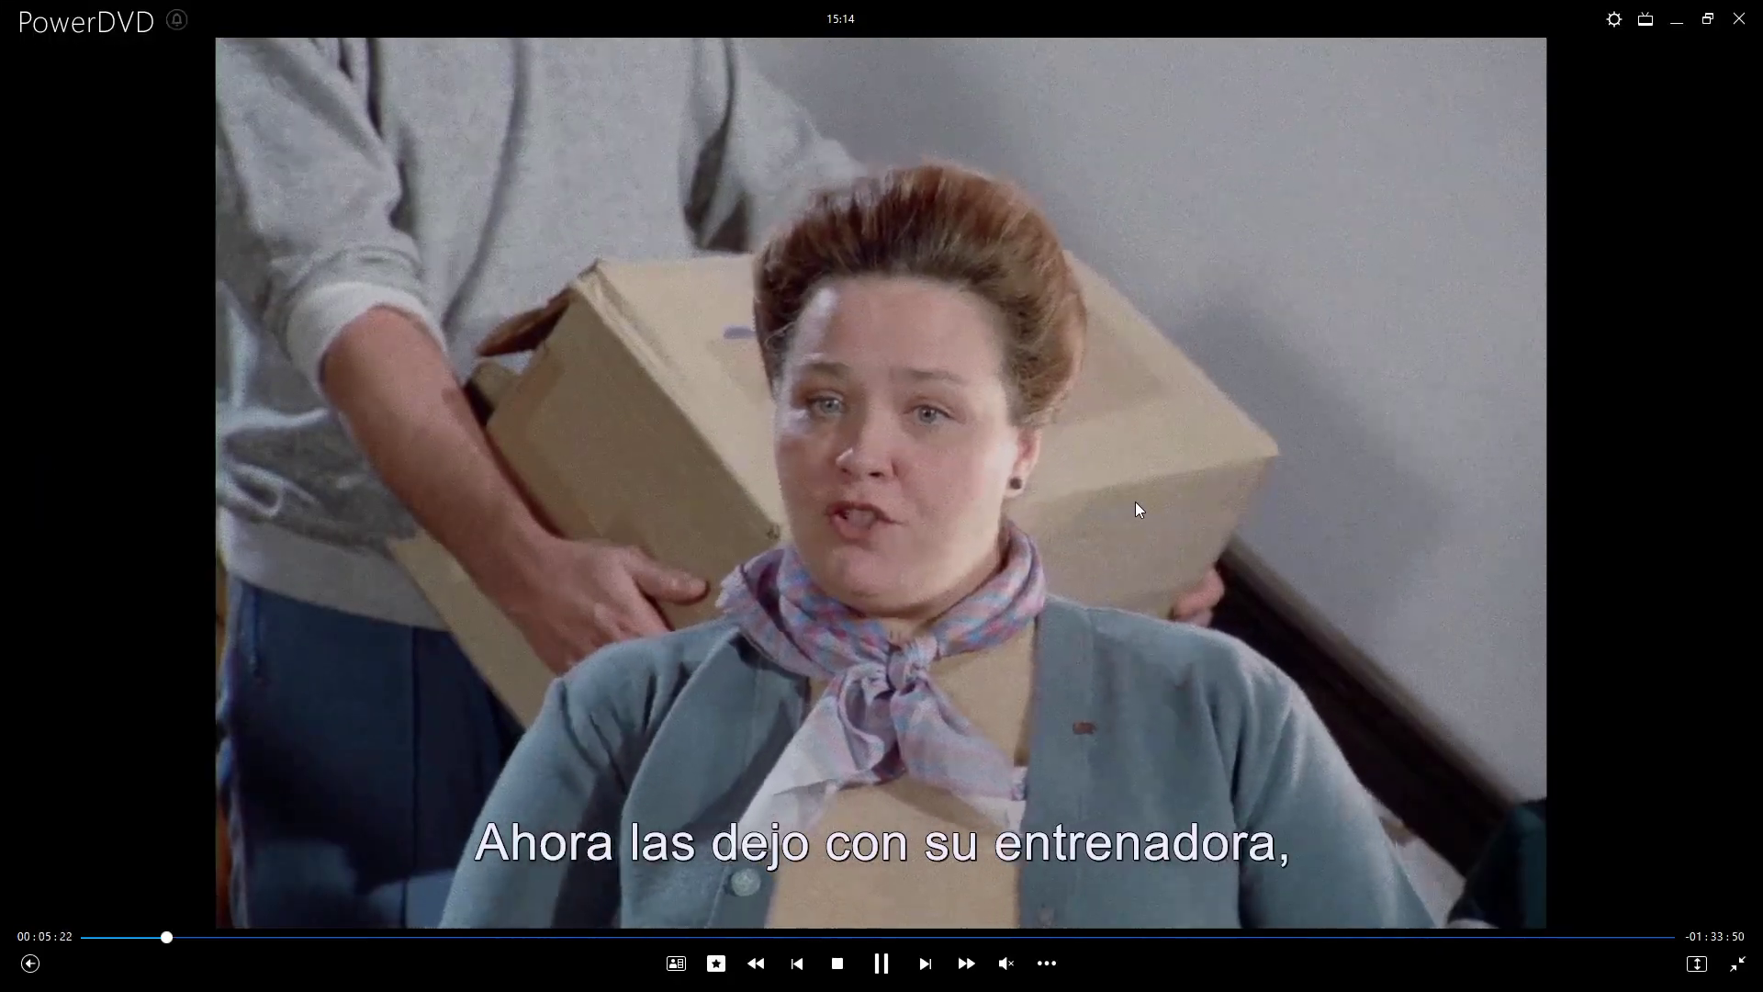
double_click(1135, 502)
Step: Skip to the next chapter, show the playback information, and check the available main subtitle languages
left_click(1180, 709)
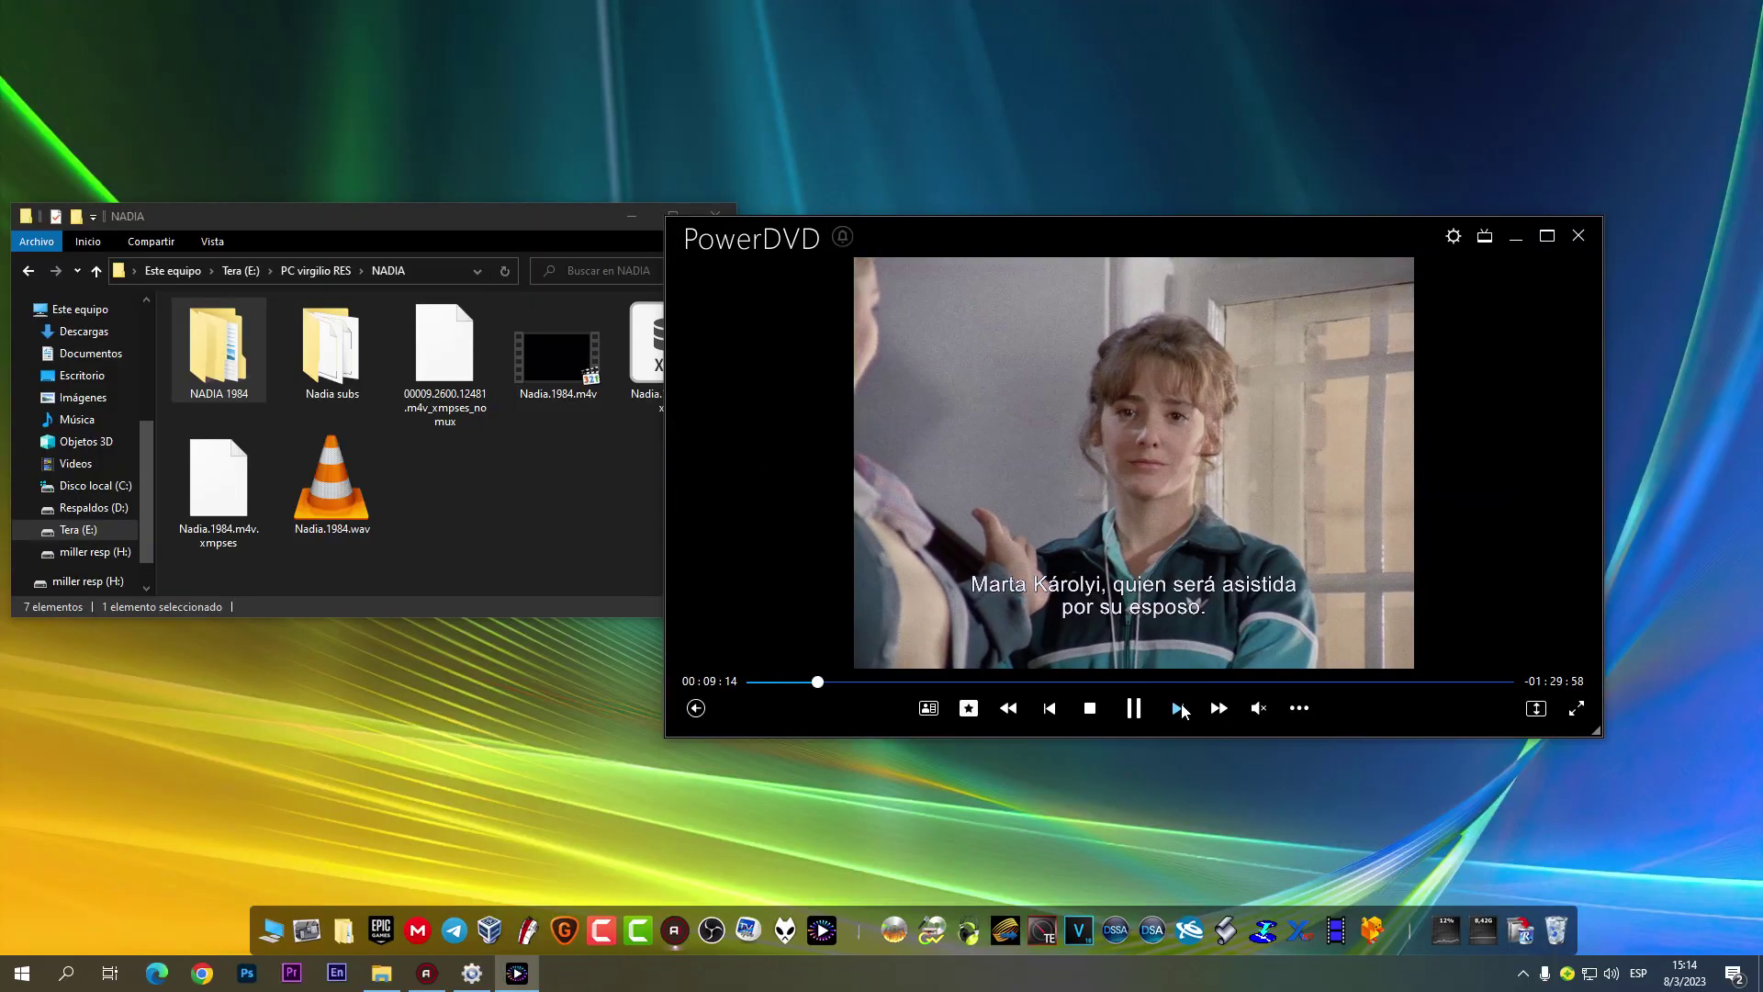
right_click(1137, 488)
mouse_move(1178, 496)
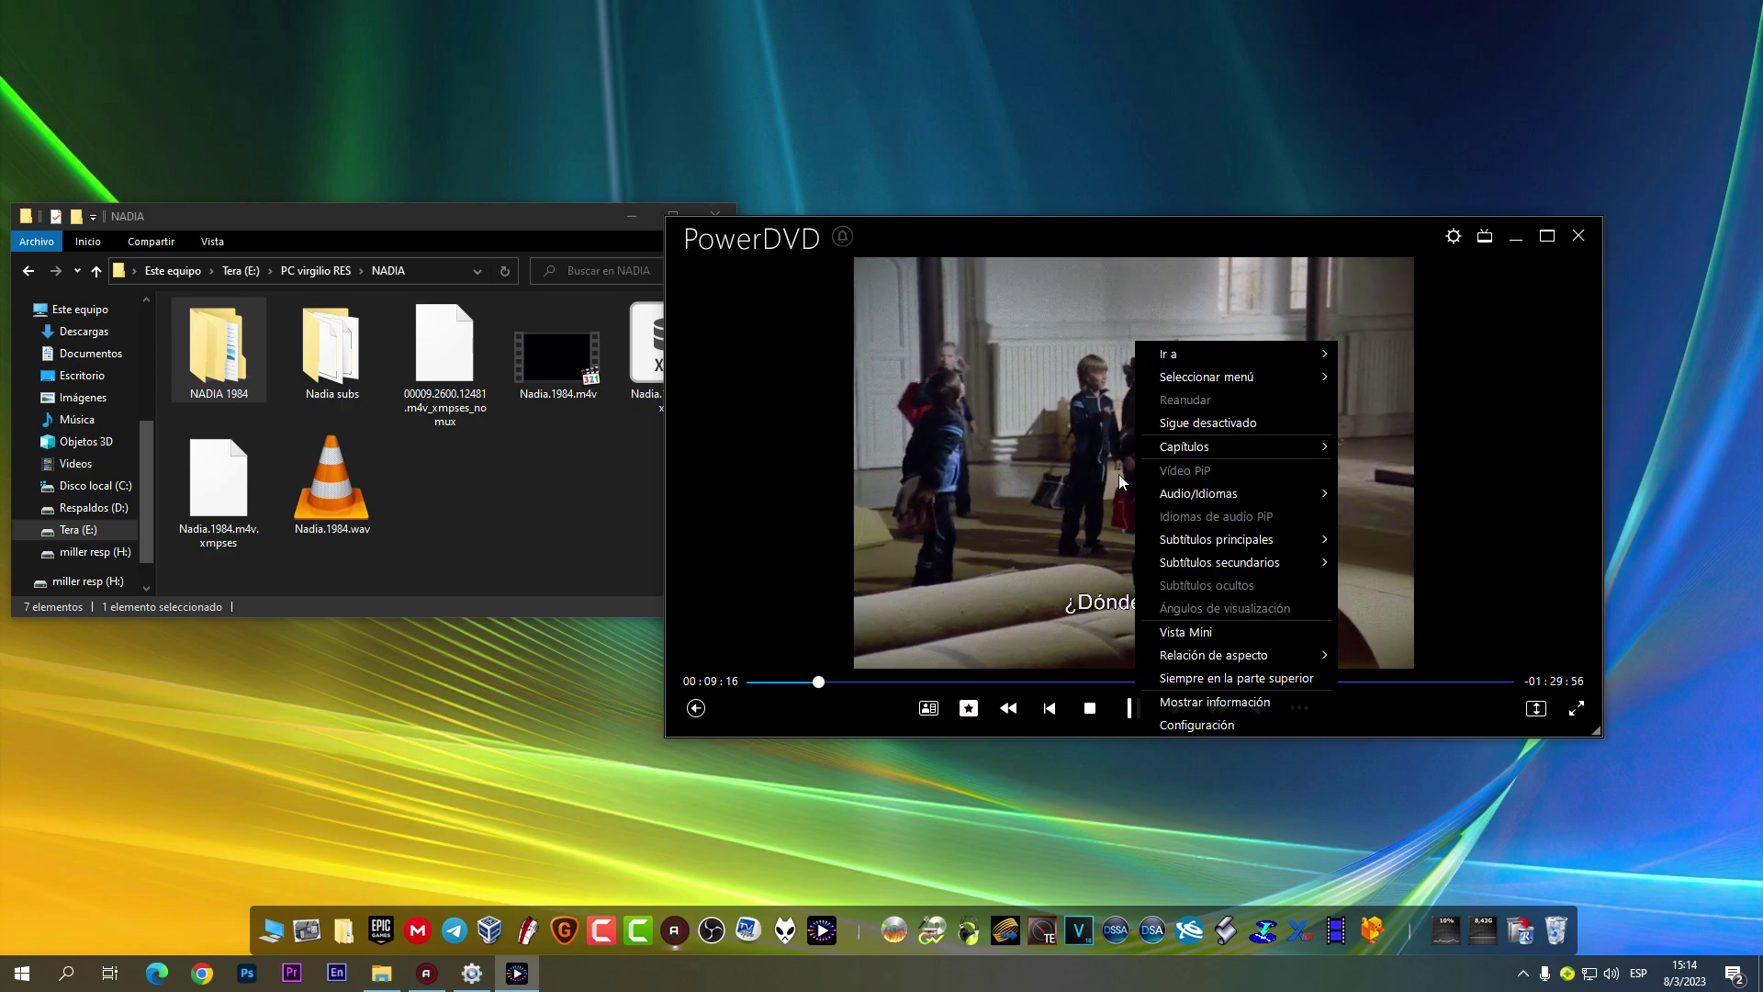
left_click(1214, 701)
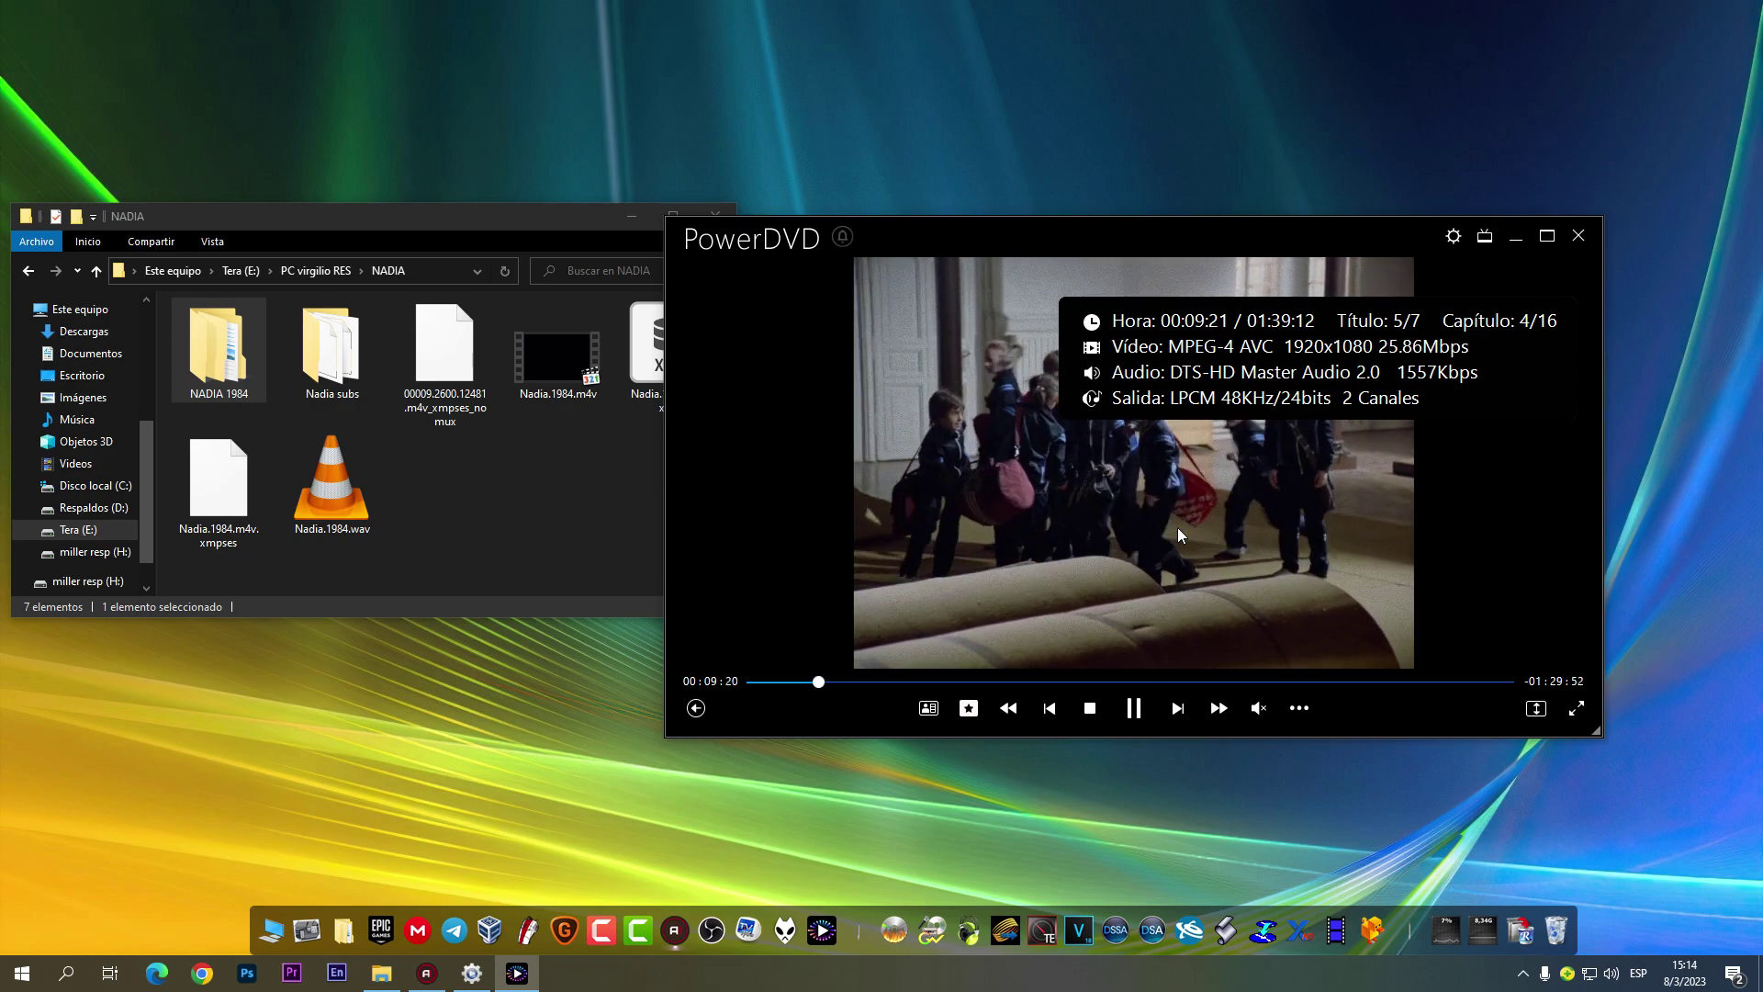
right_click(1186, 345)
mouse_move(1216, 548)
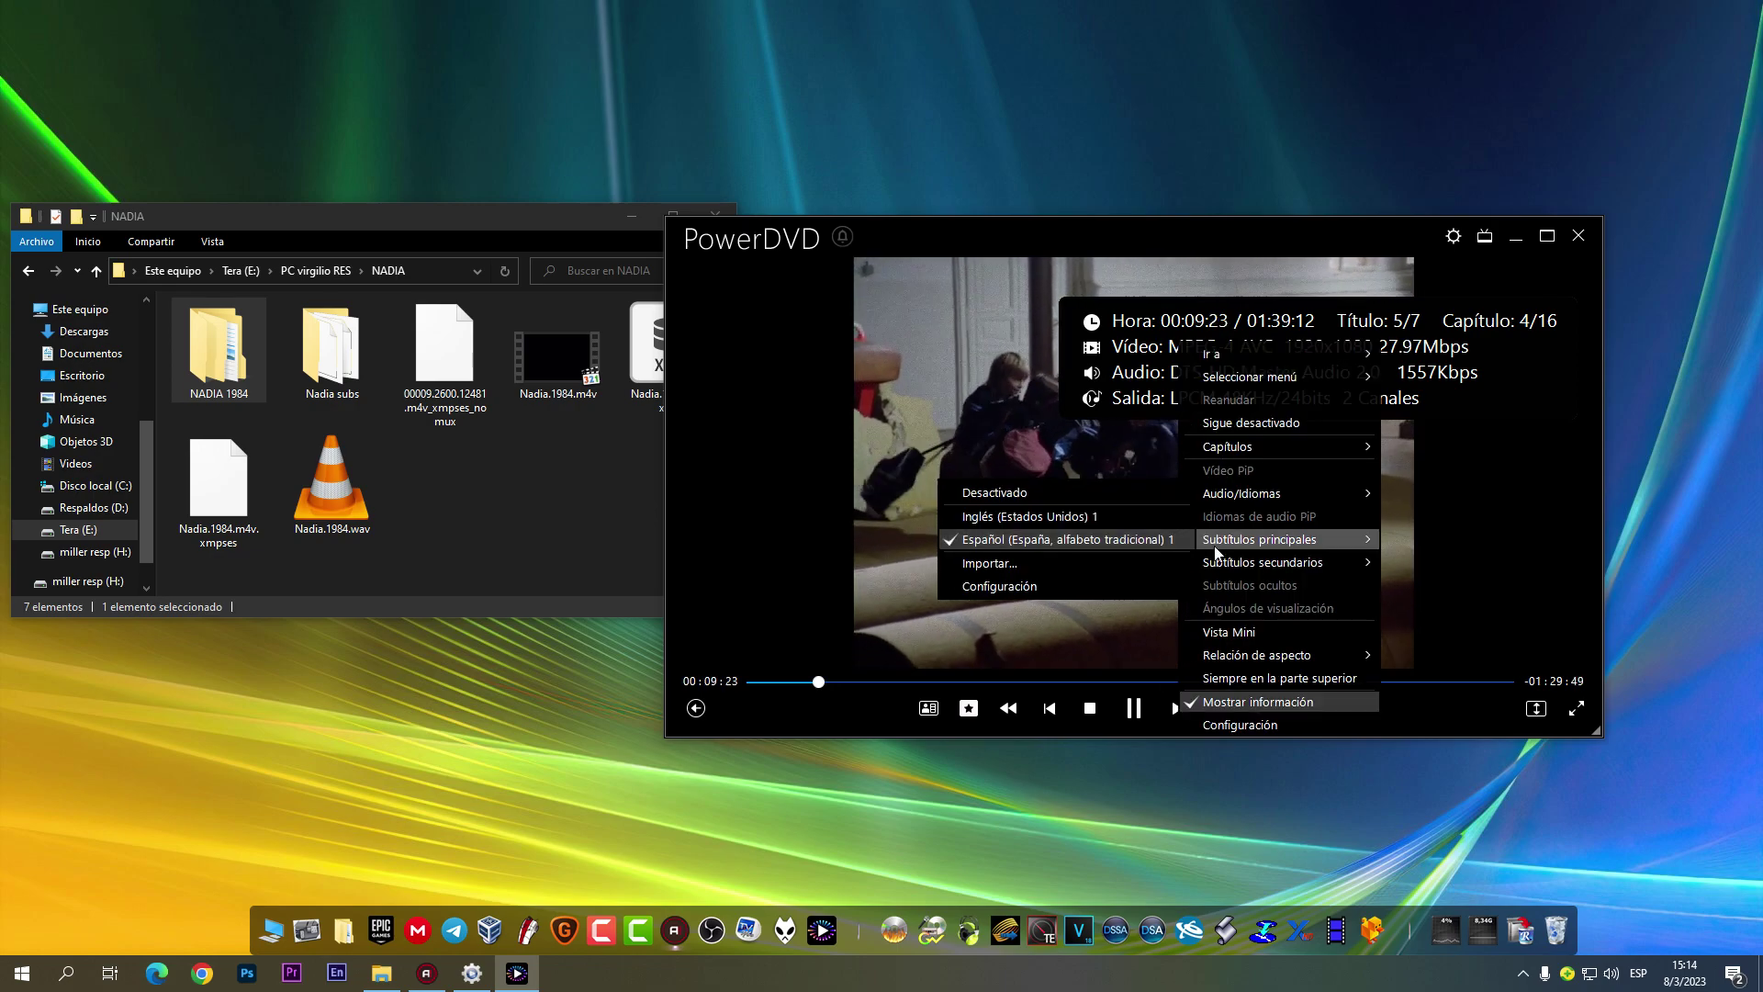
left_click(967, 424)
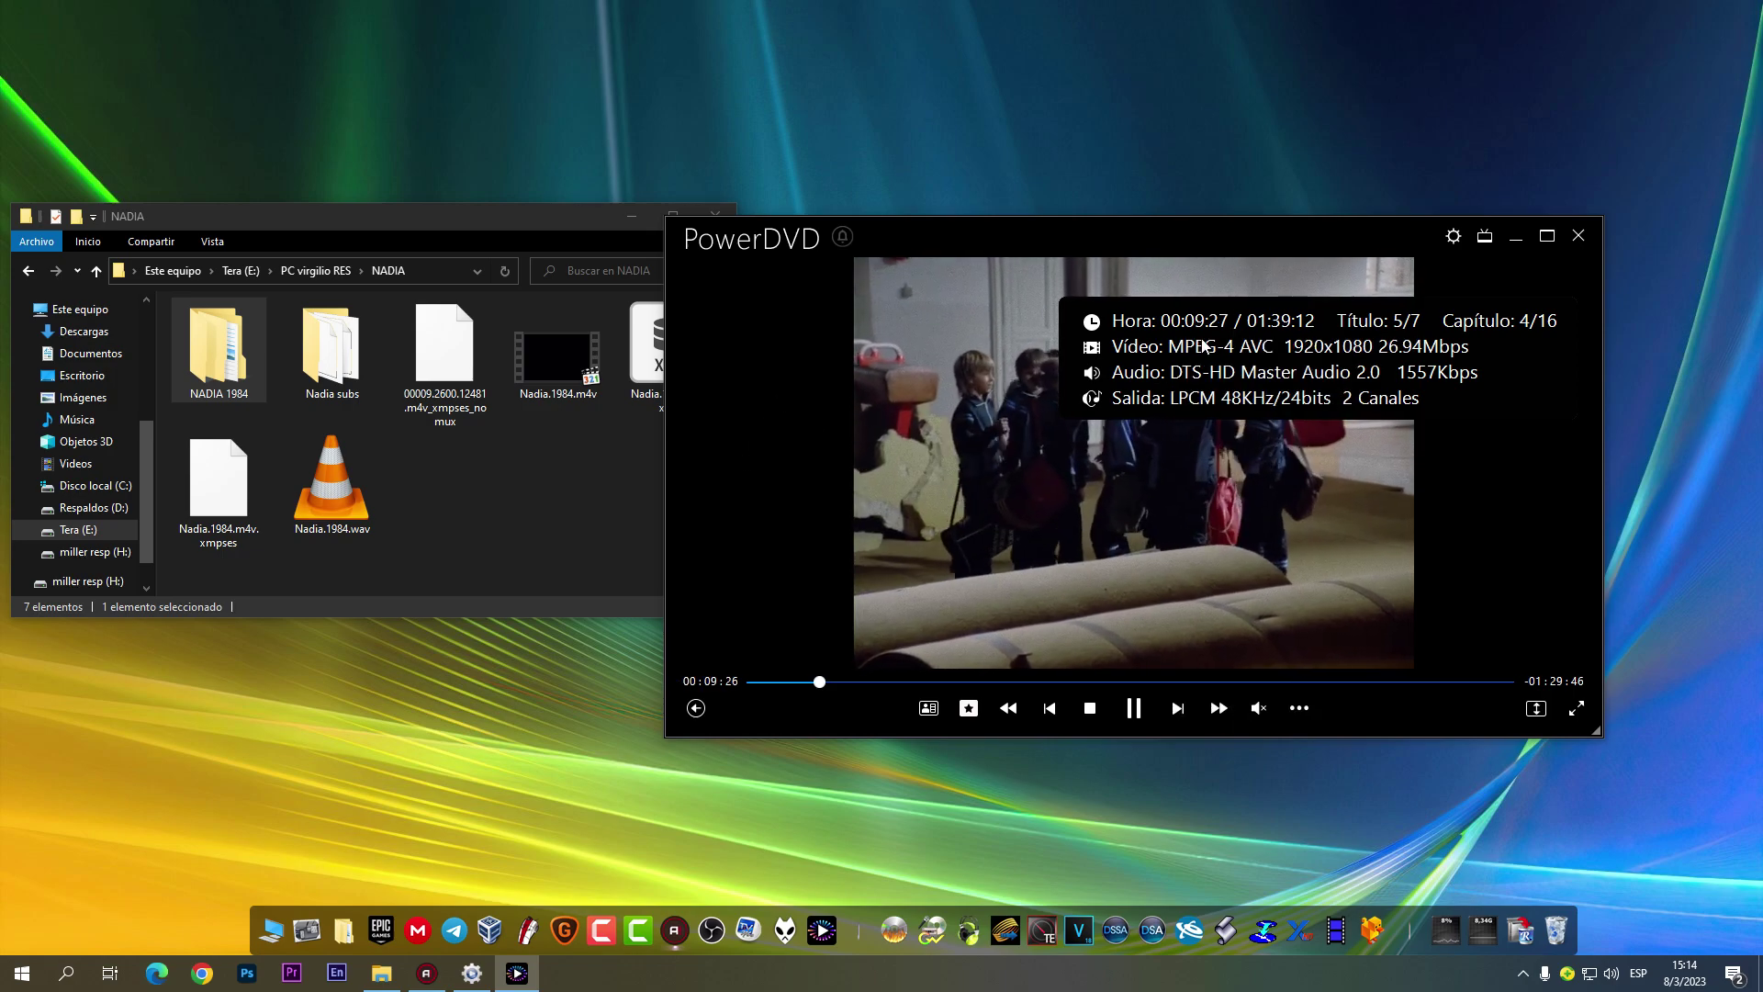
Step: Switch the audio language to Español (España, alfabeto tradicional) 1 and show the playback information
right_click(1312, 473)
mouse_move(1357, 493)
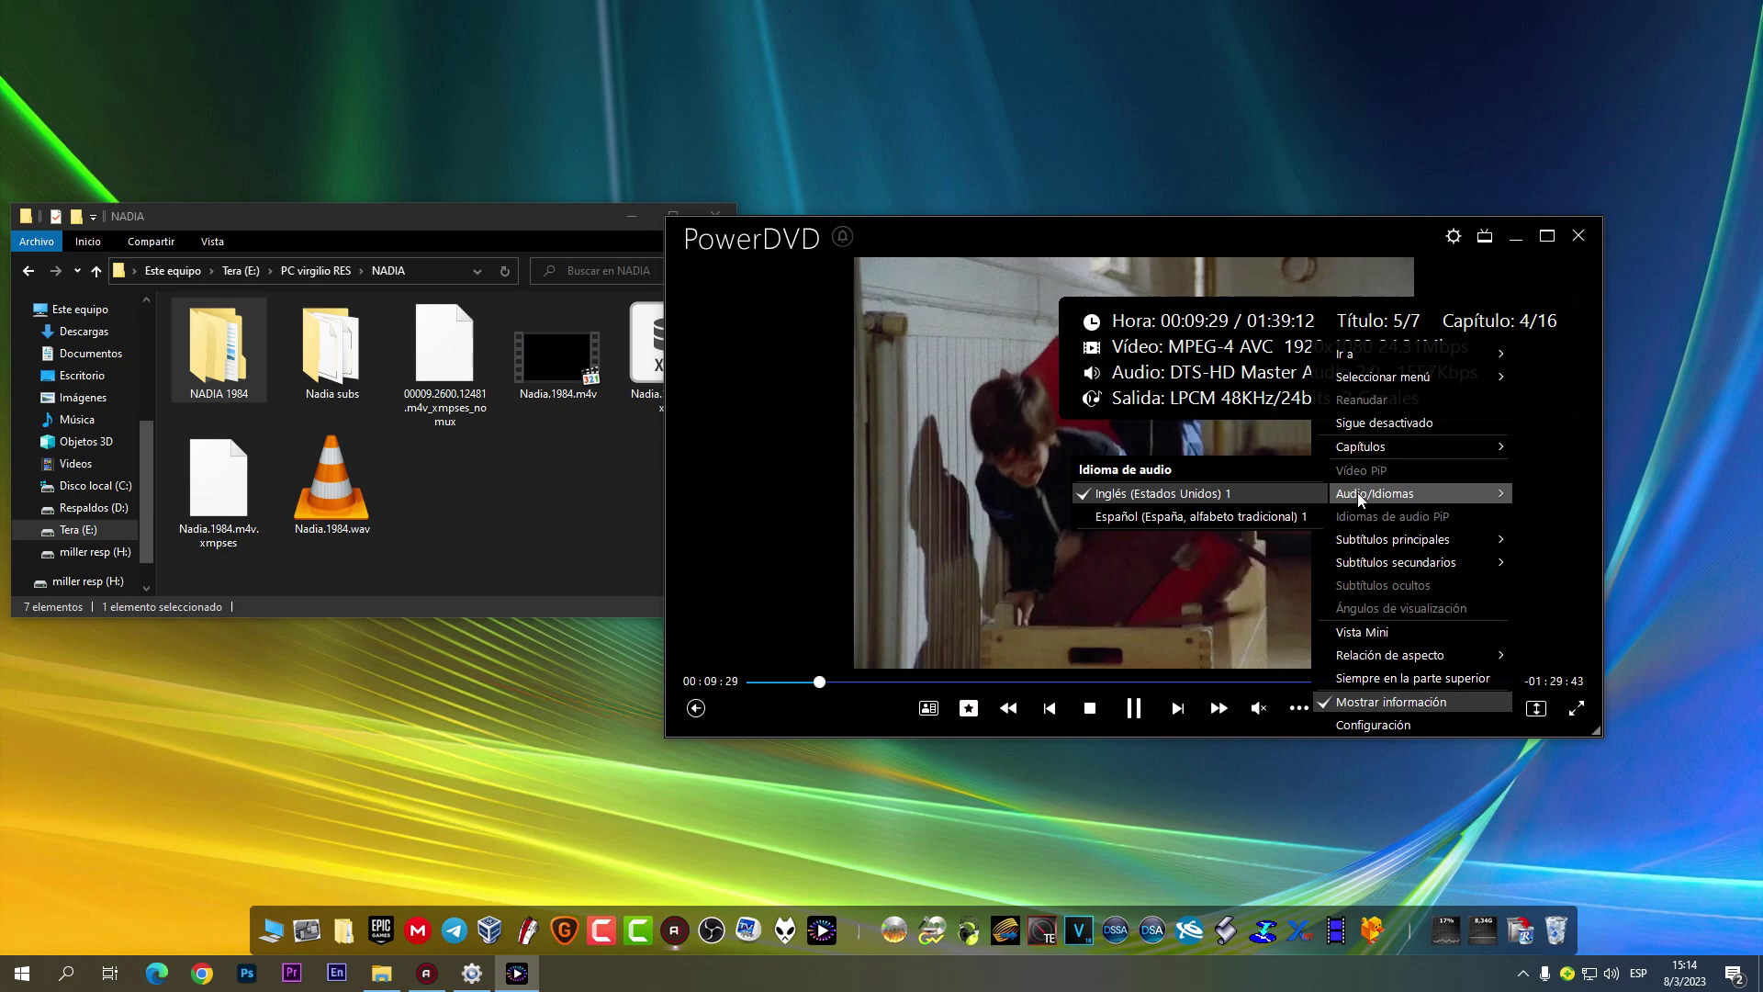
left_click(1254, 514)
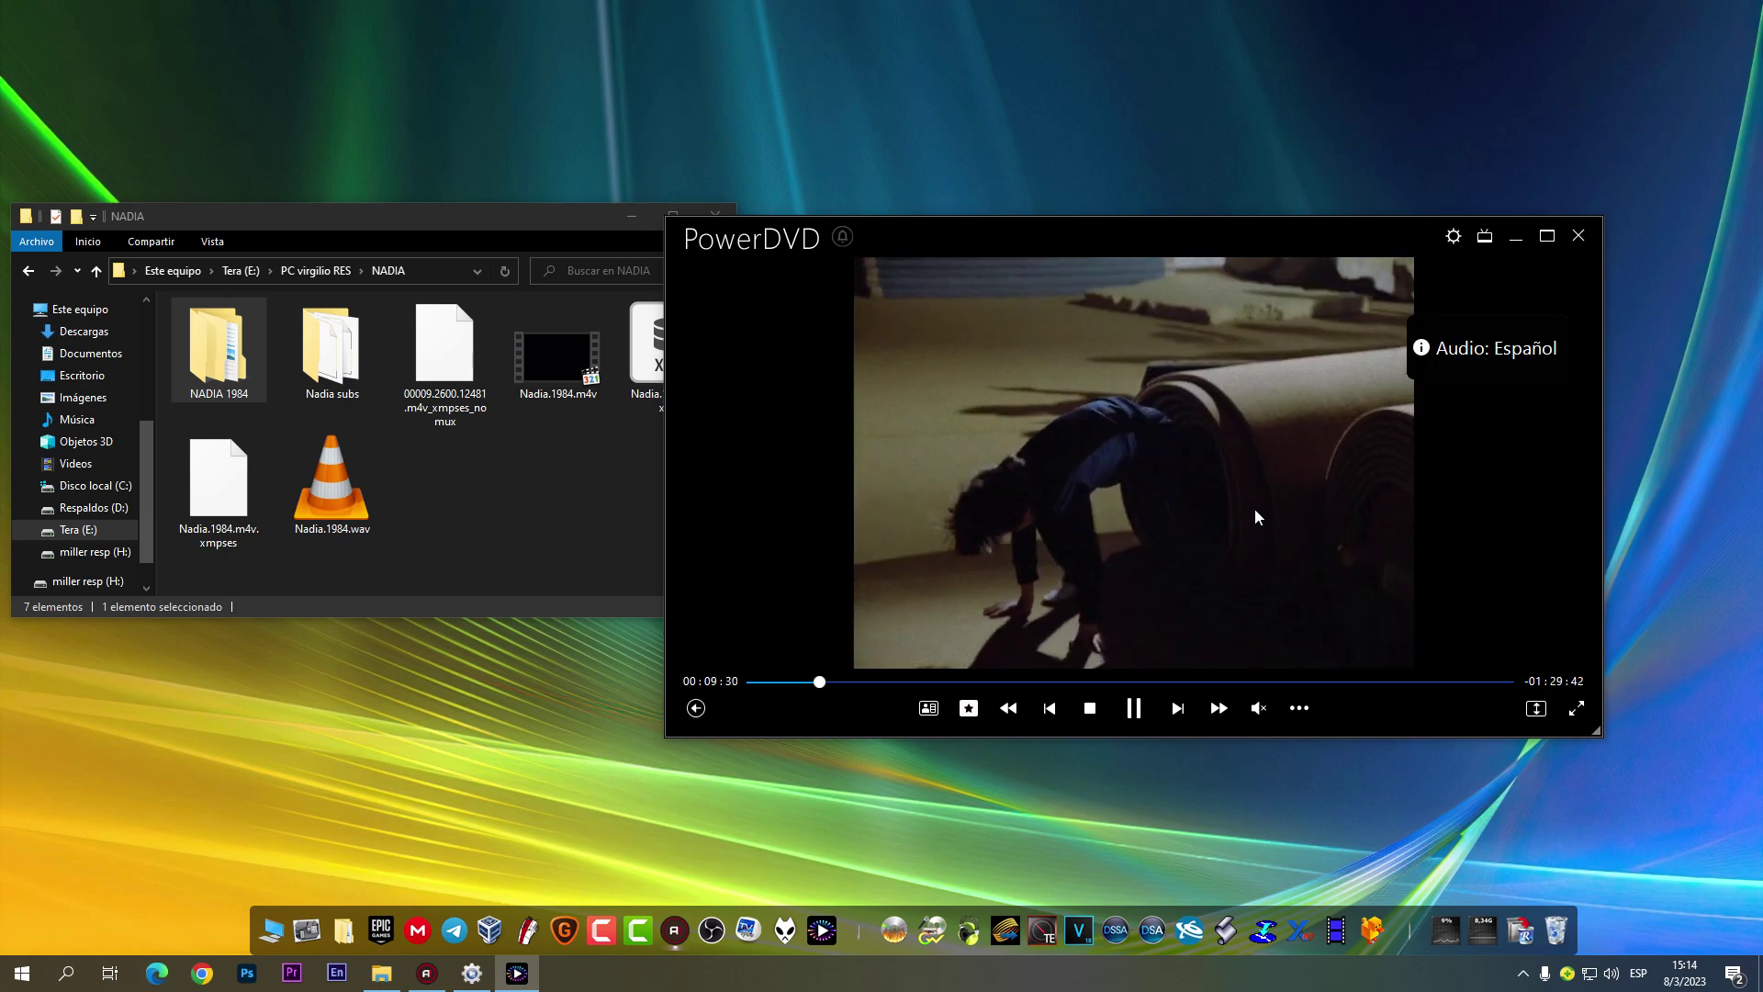
key("ctrl+shift+i")
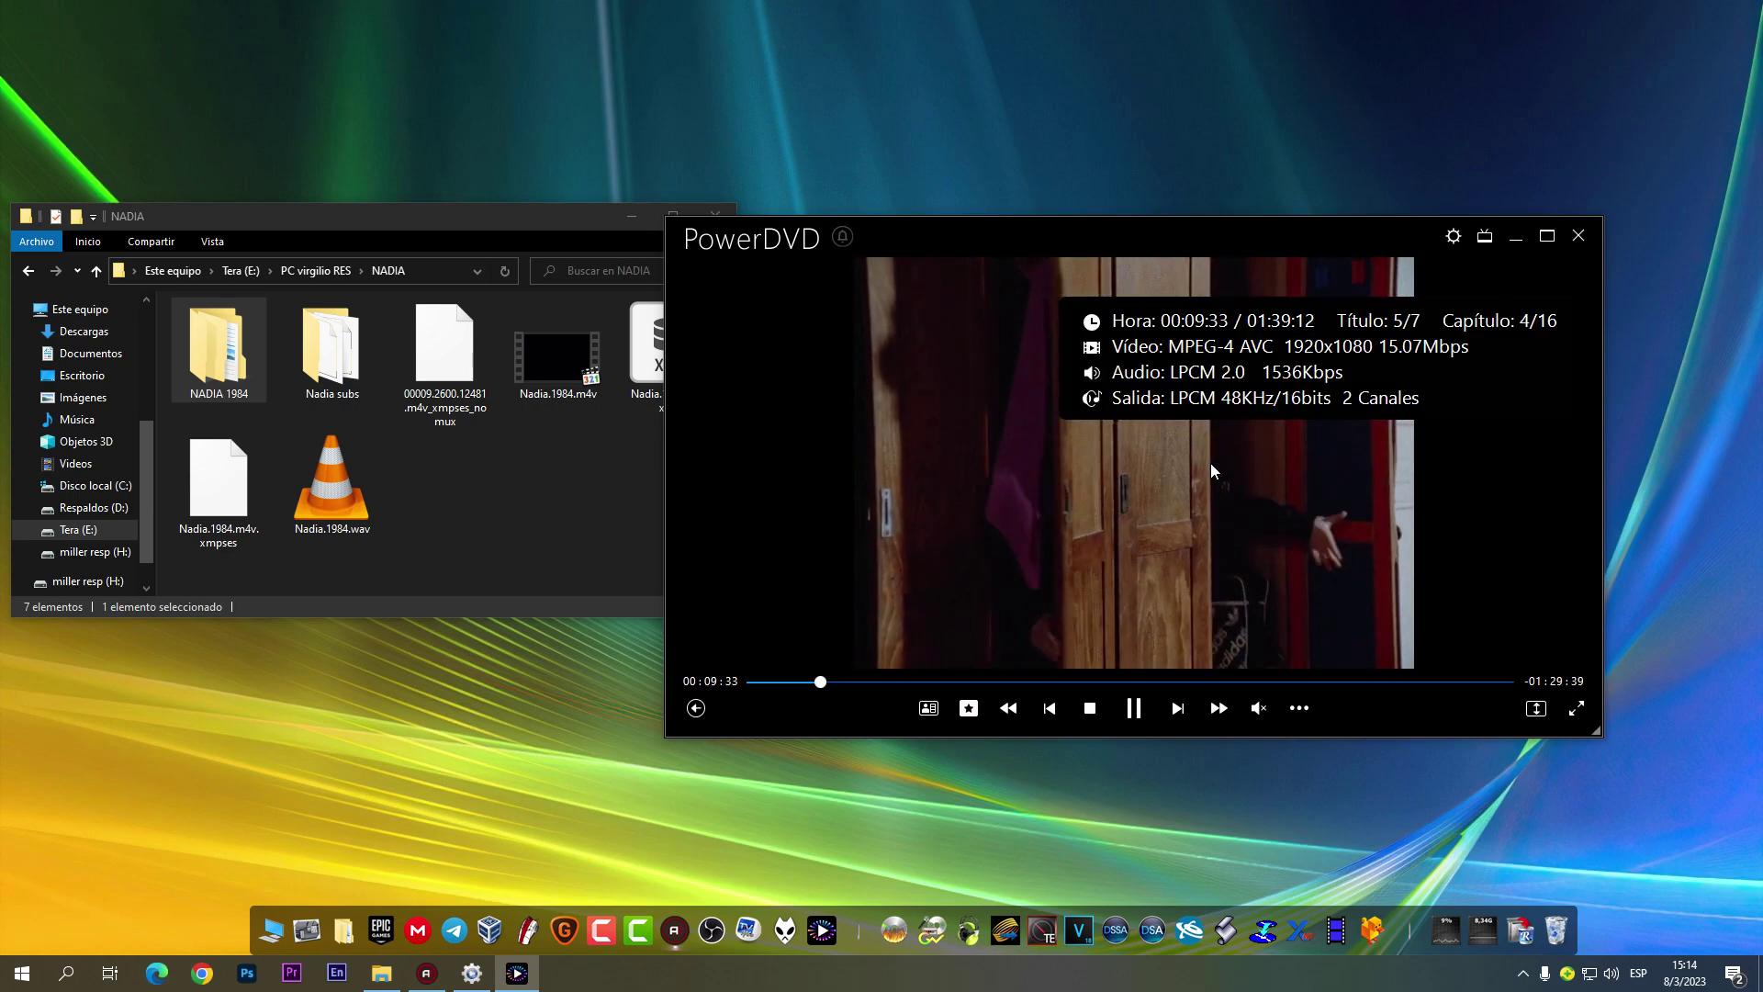
Step: Turn off the main subtitles (Desactivado)
right_click(1210, 461)
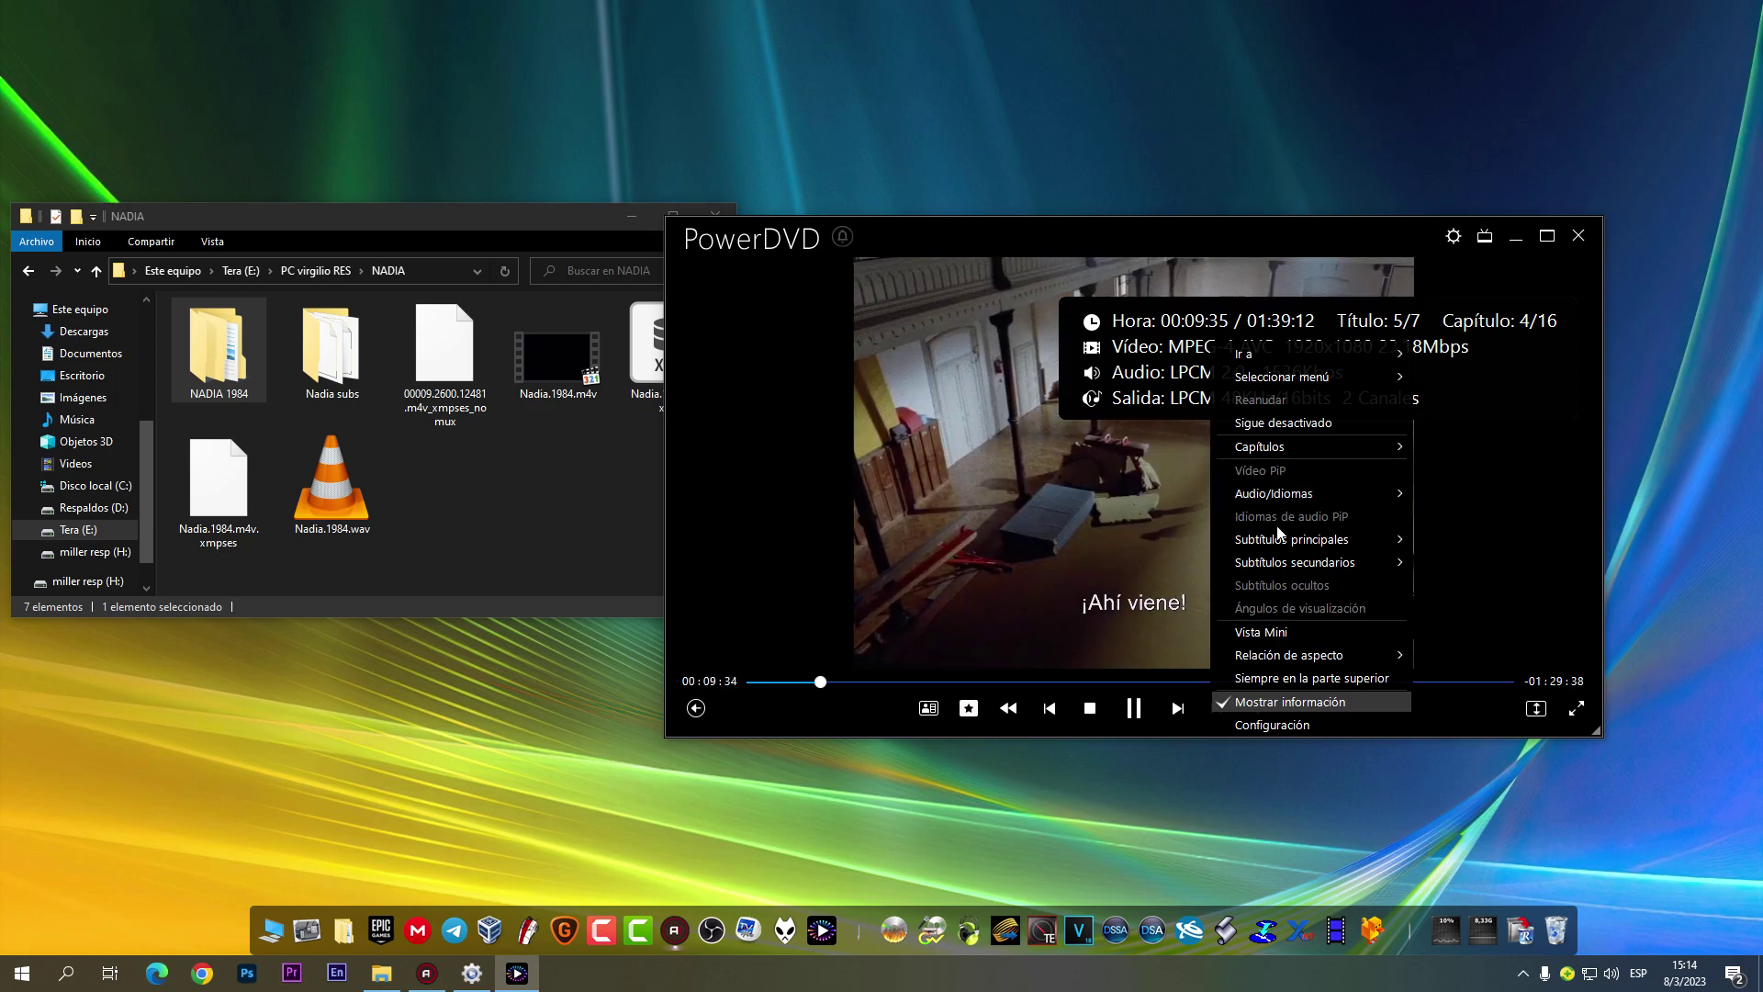
mouse_move(1278, 537)
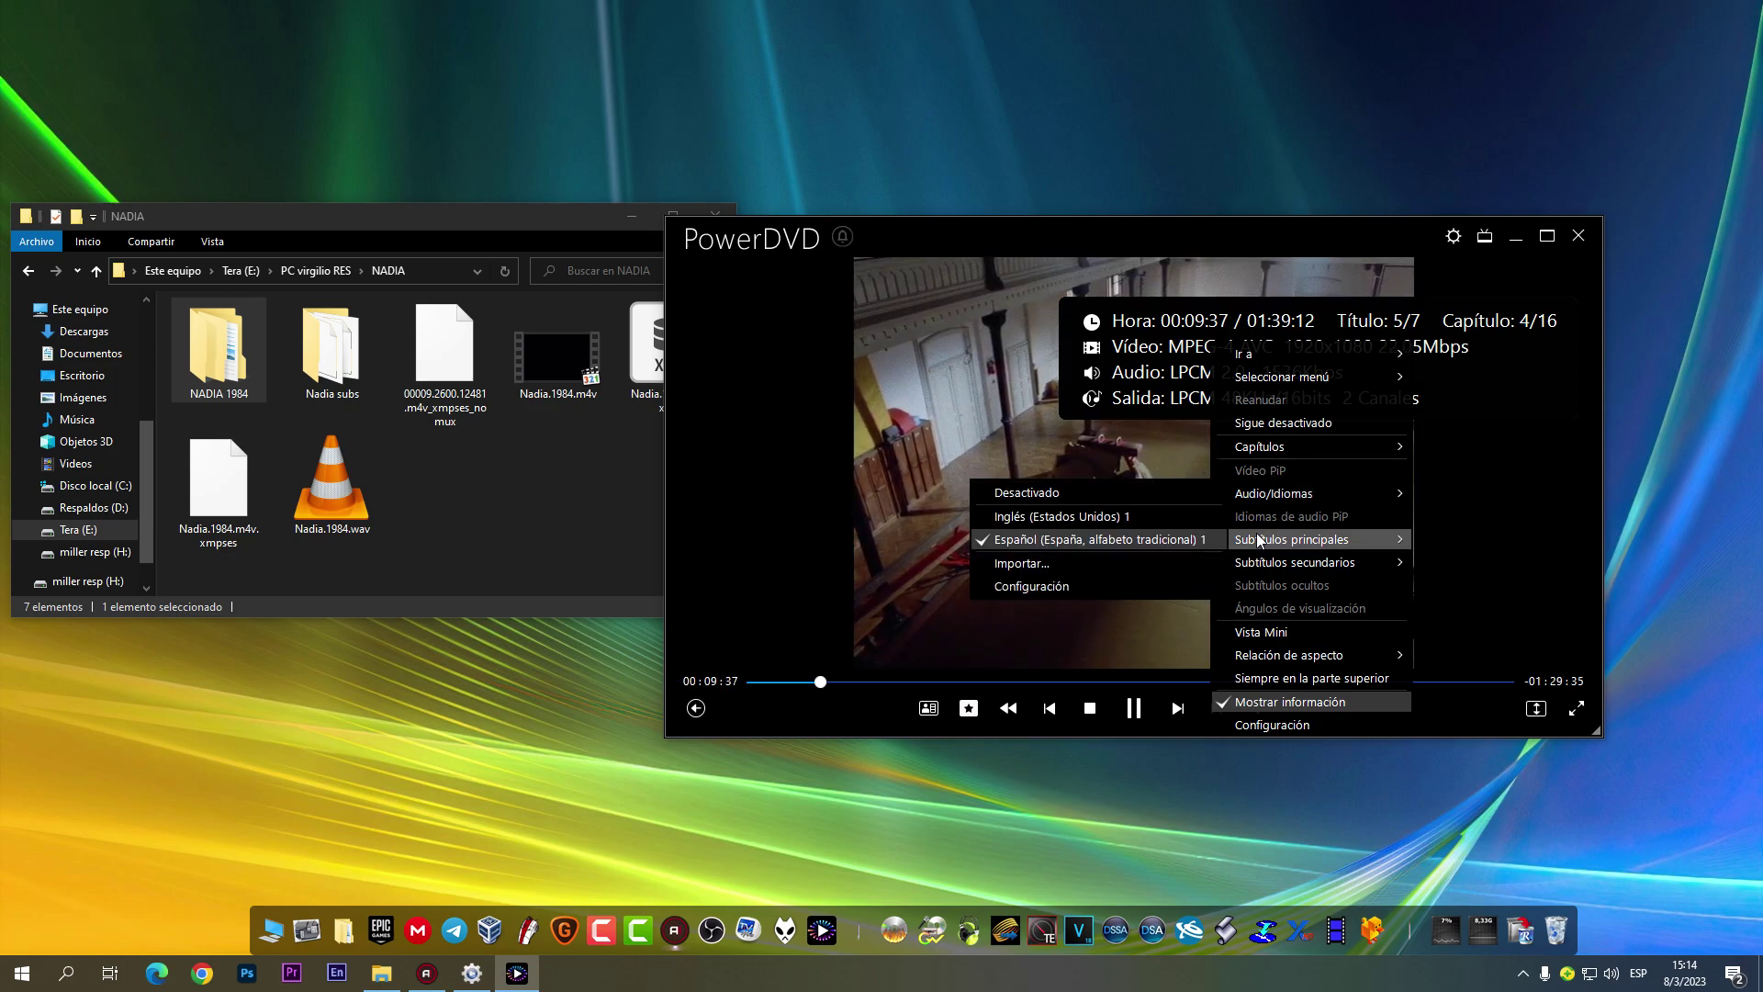
left_click(1126, 493)
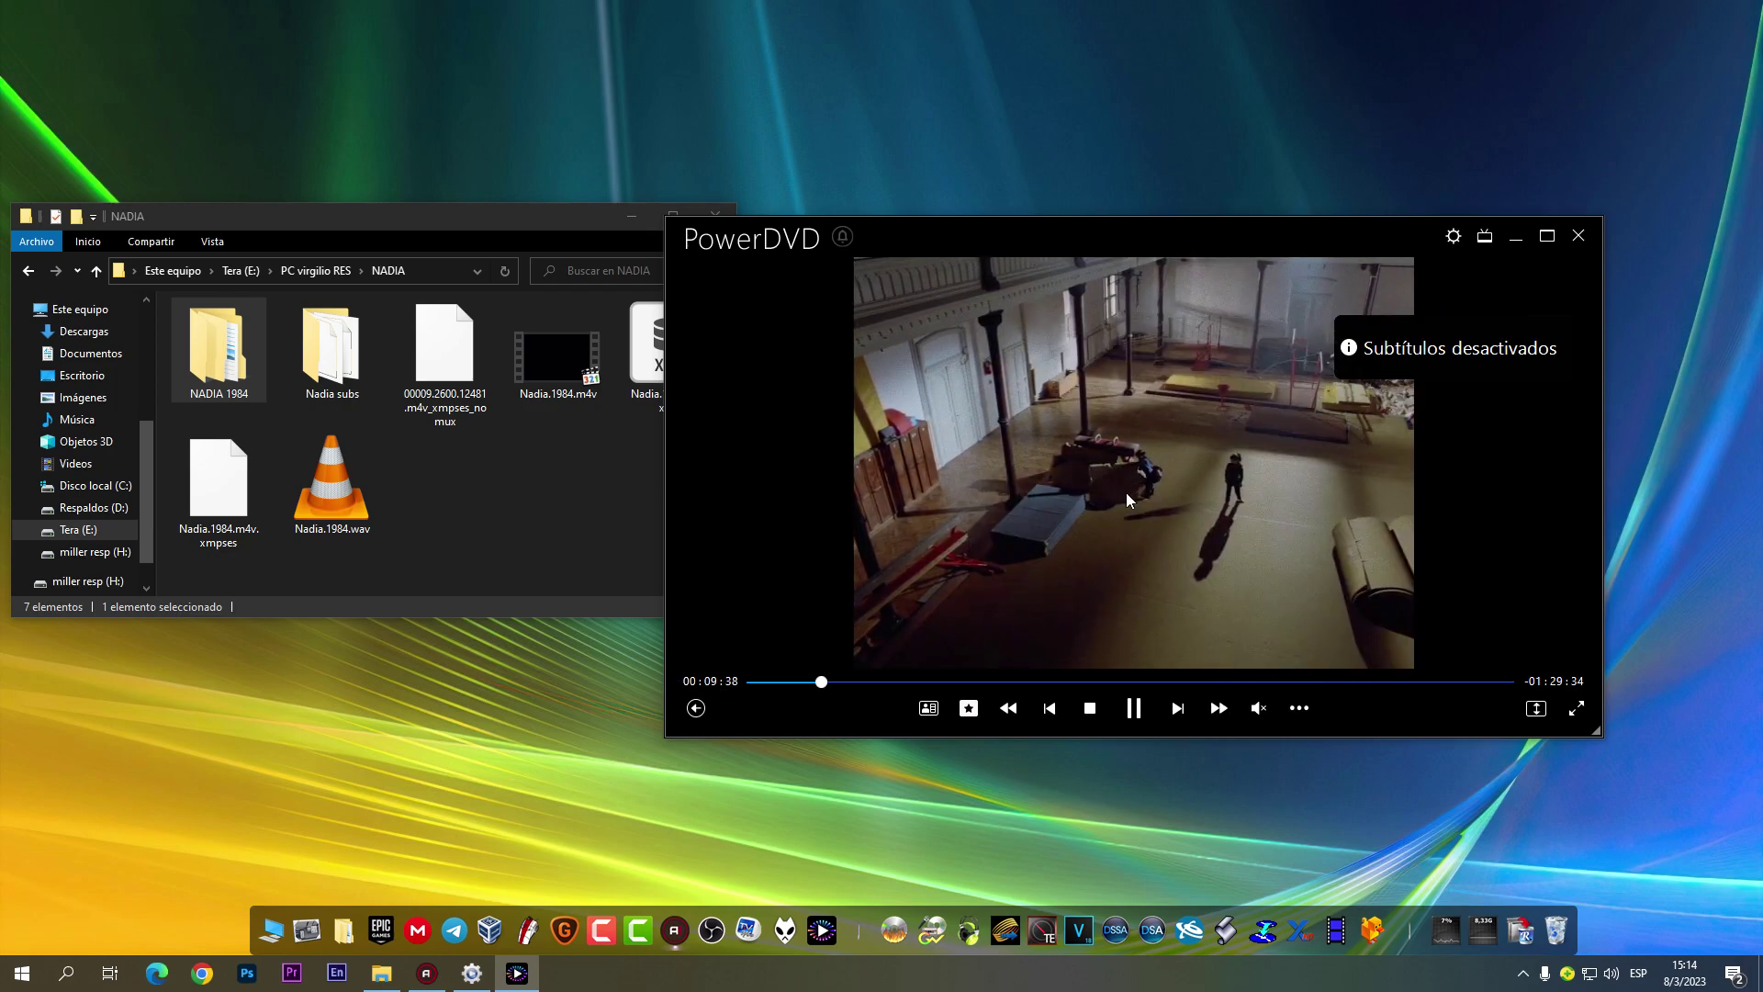
Step: Open the SET UP subtitle options in the movie's pop-up menu, then check which main subtitle option is active
left_click(928, 708)
key("Right")
key("Right")
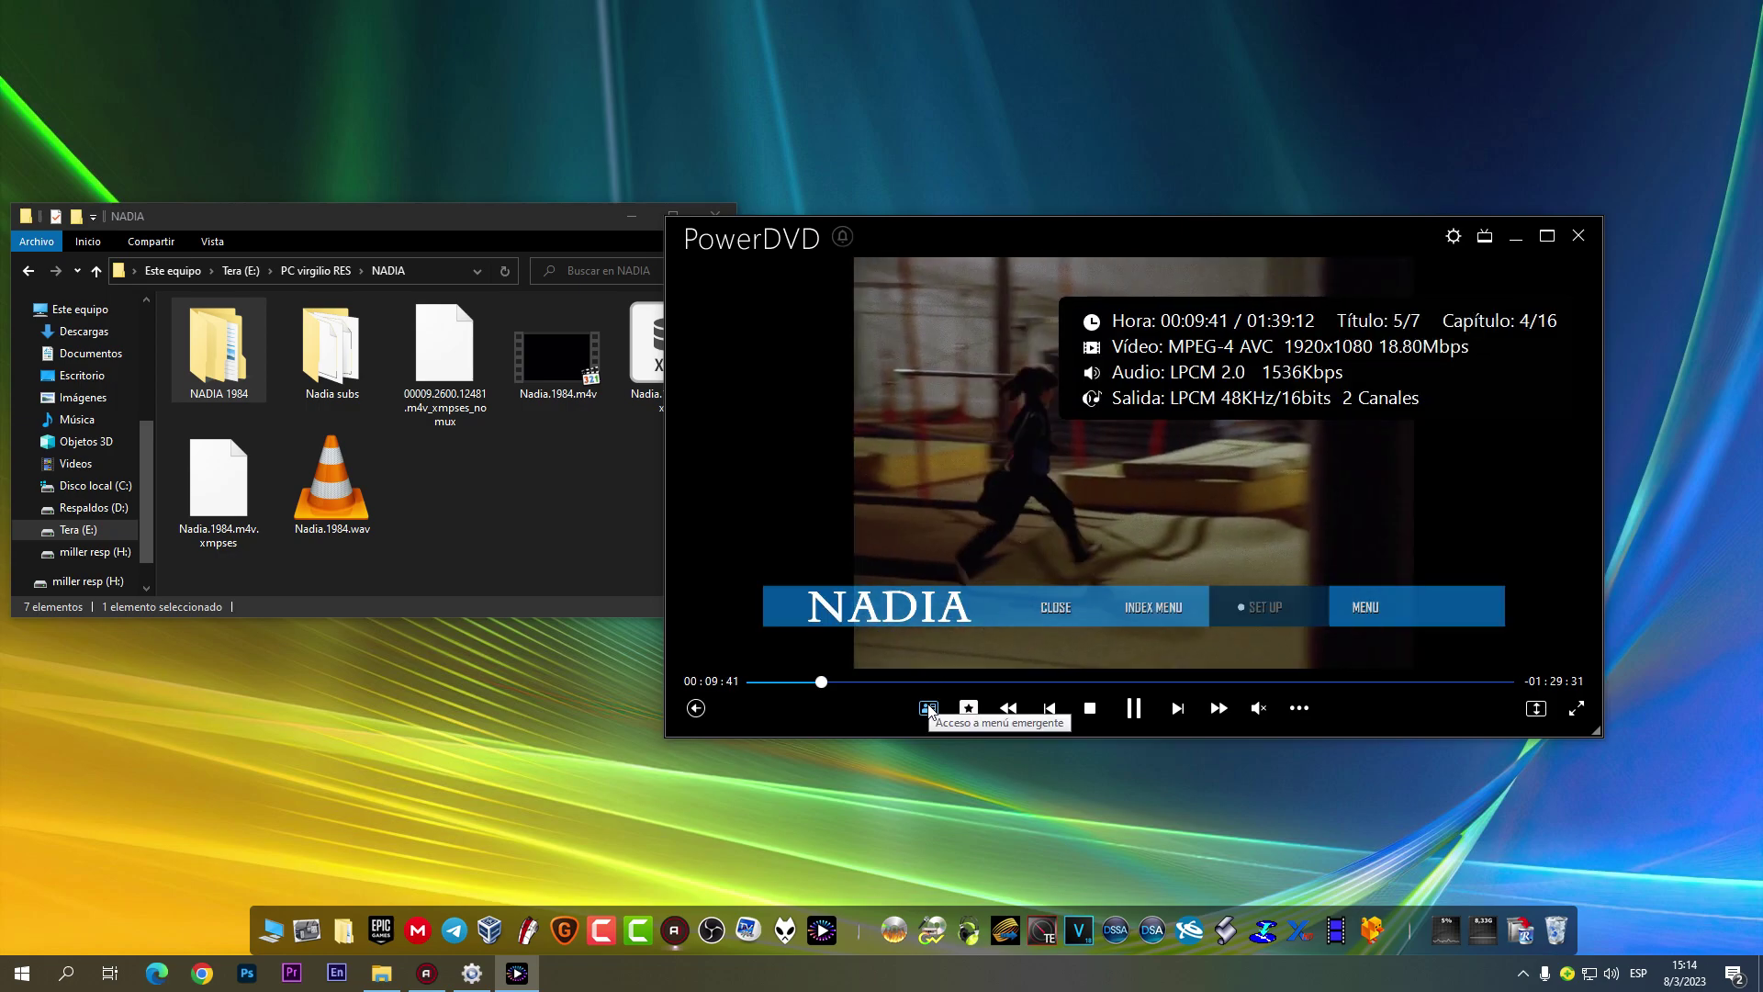
key("Right")
key("Return")
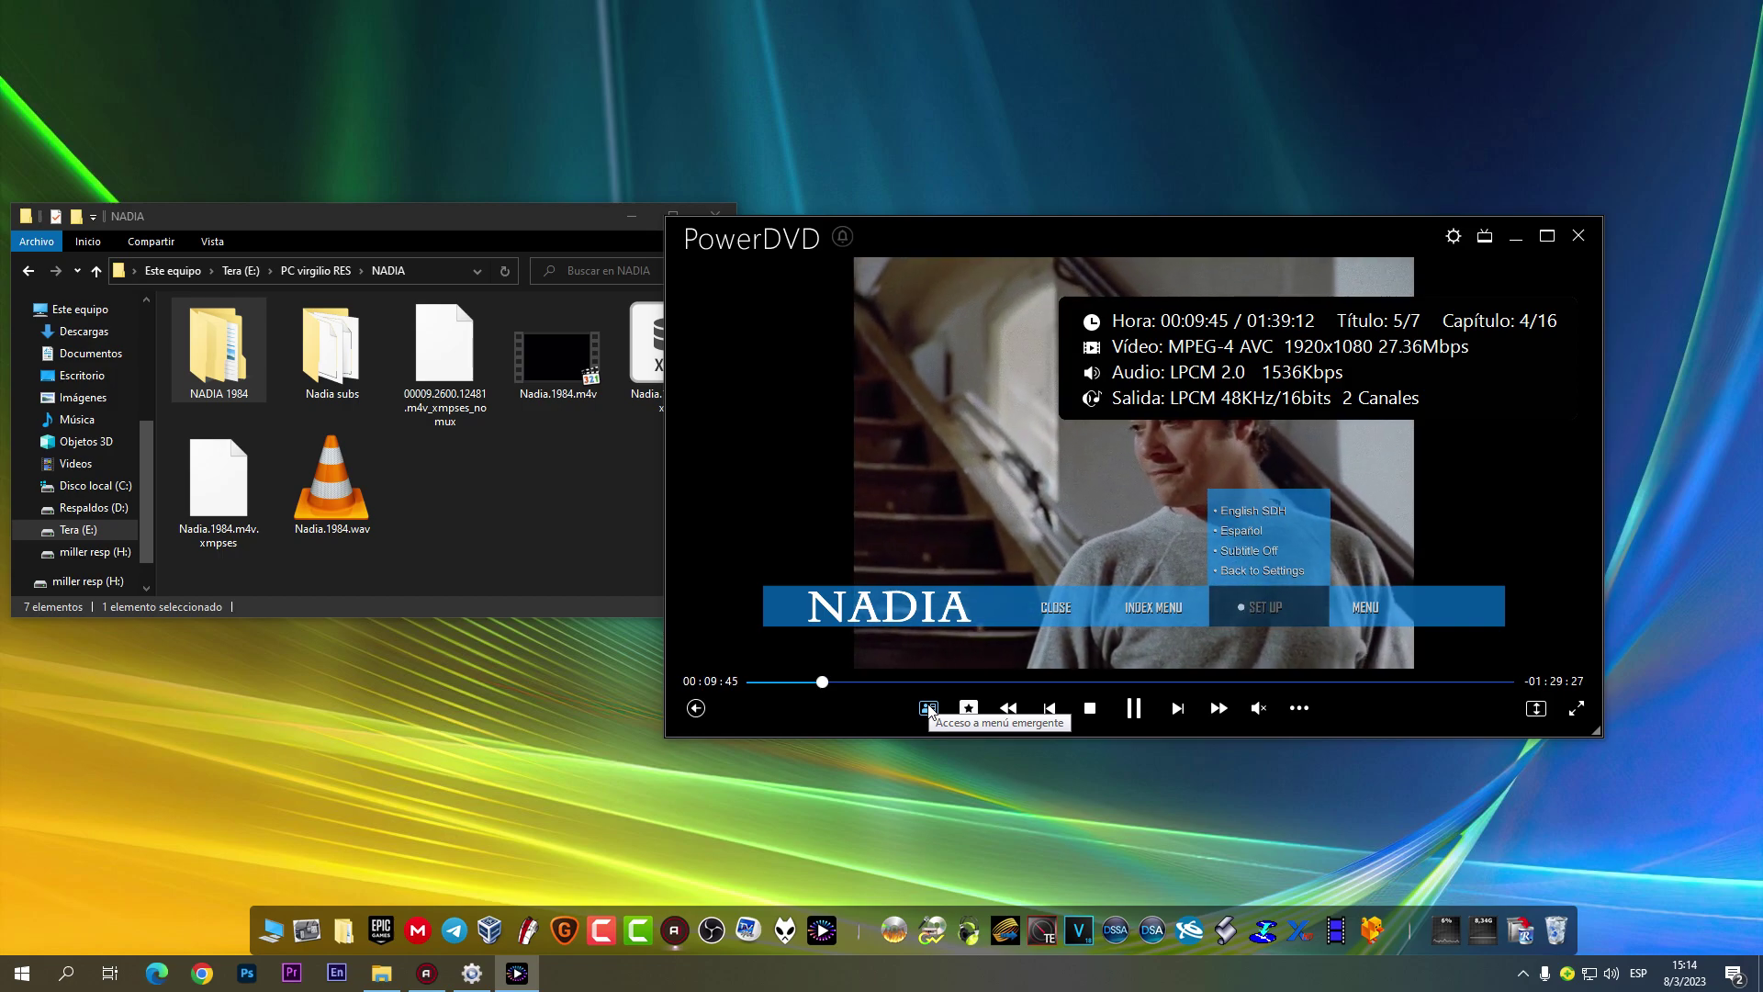
key("Return")
right_click(984, 438)
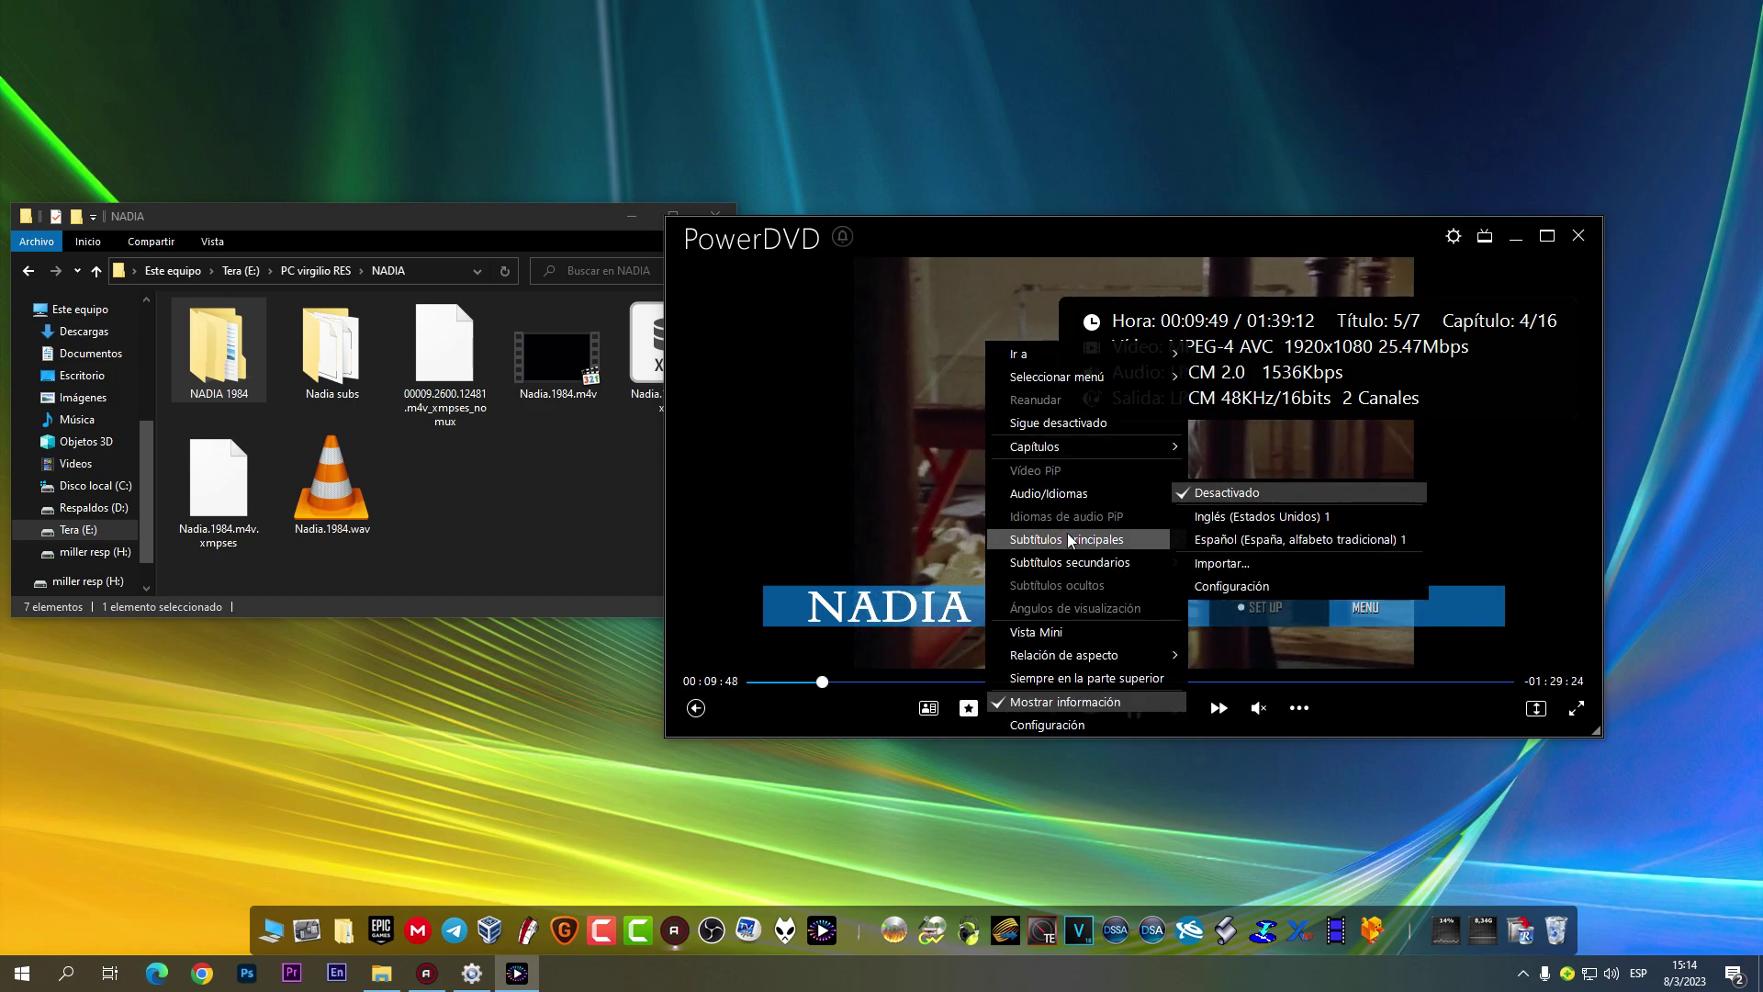
left_click(924, 430)
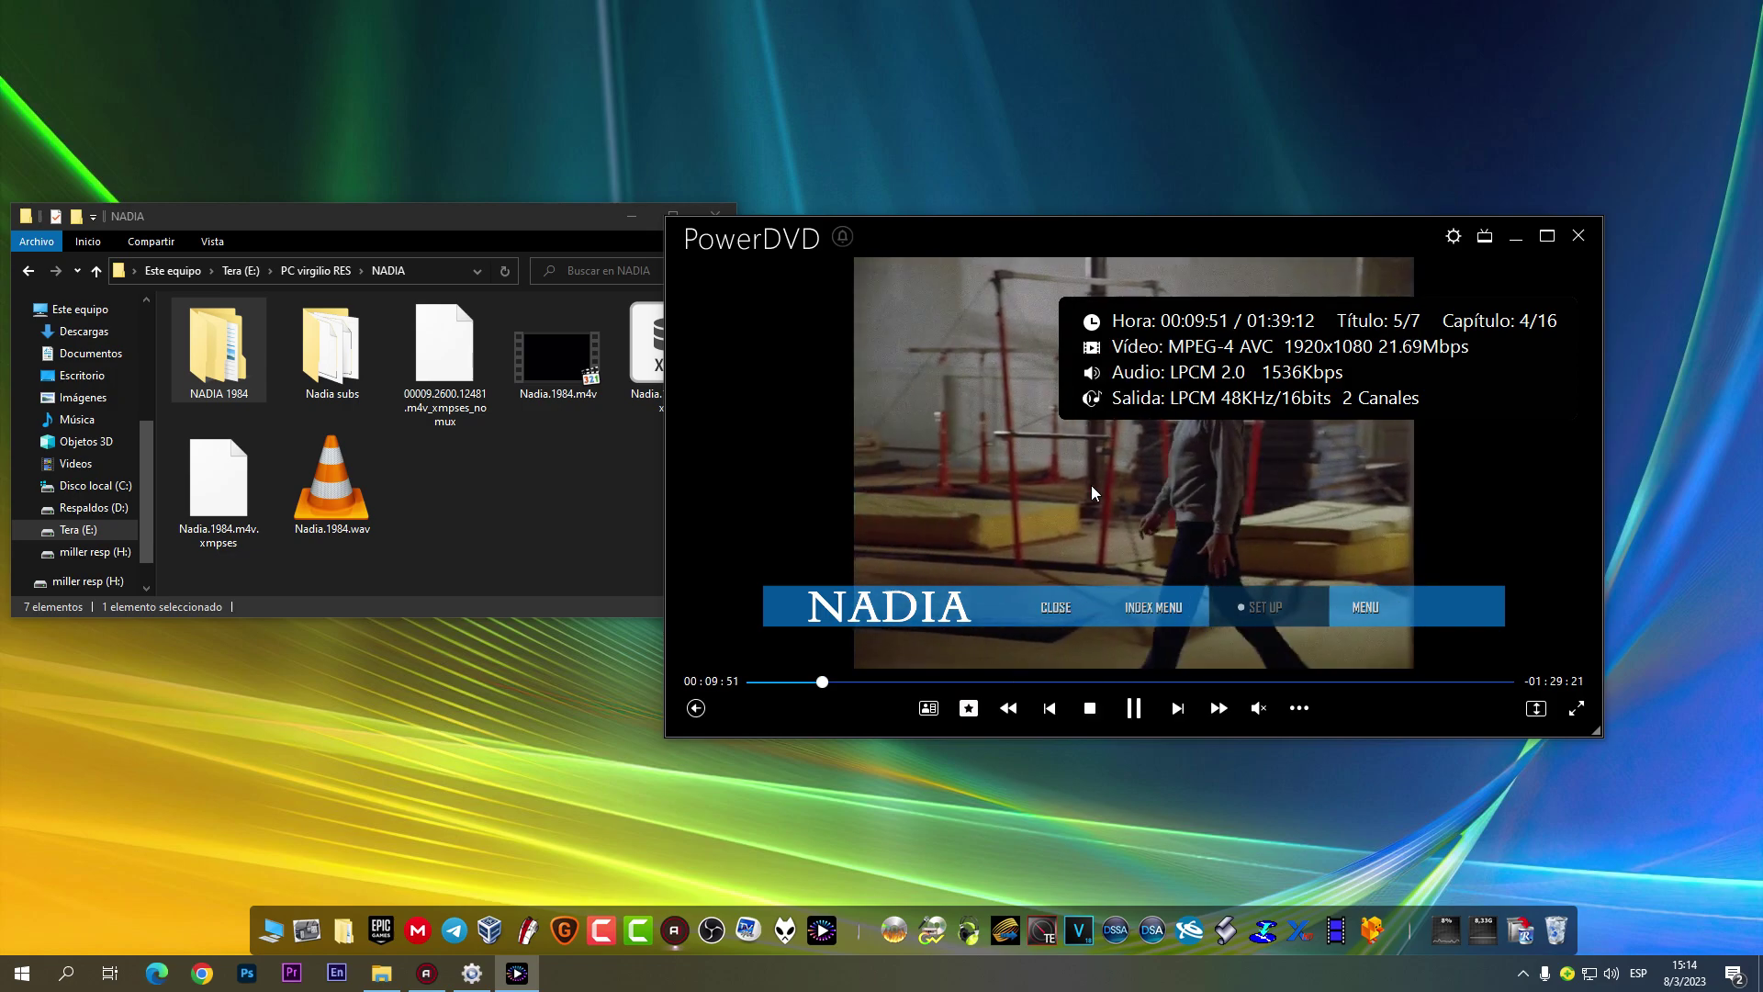
Step: Stop the movie's playback and close the player
left_click(1090, 709)
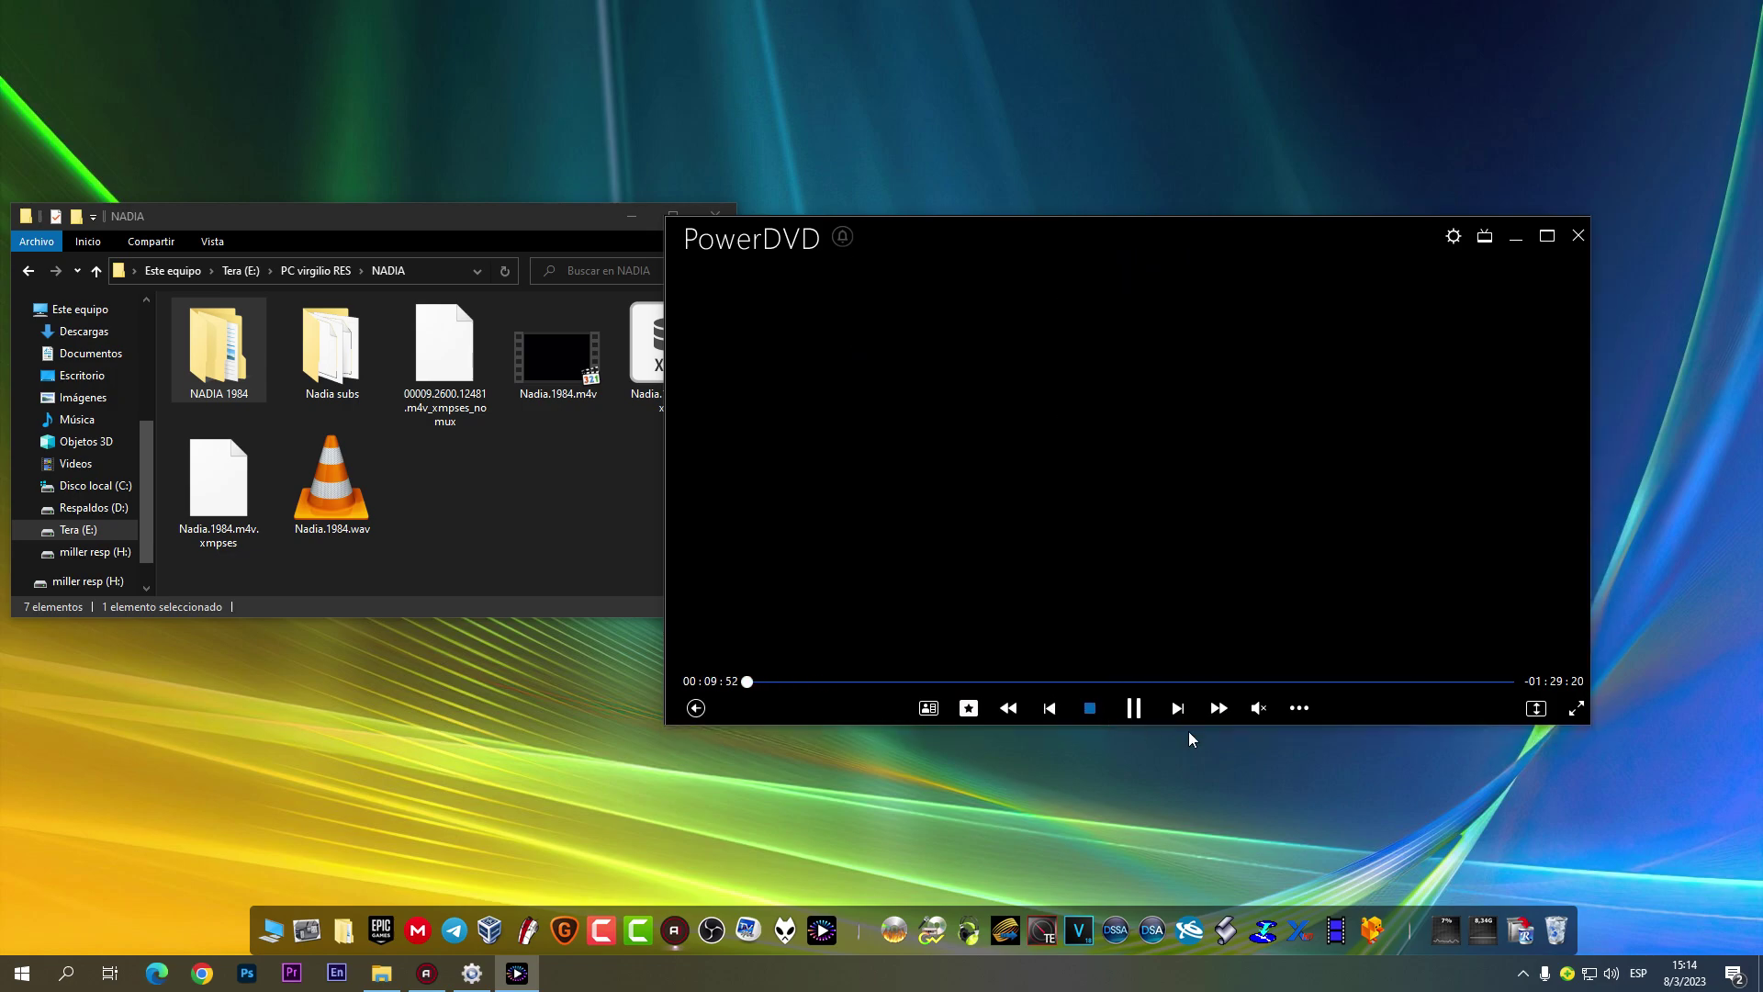
left_click(1564, 238)
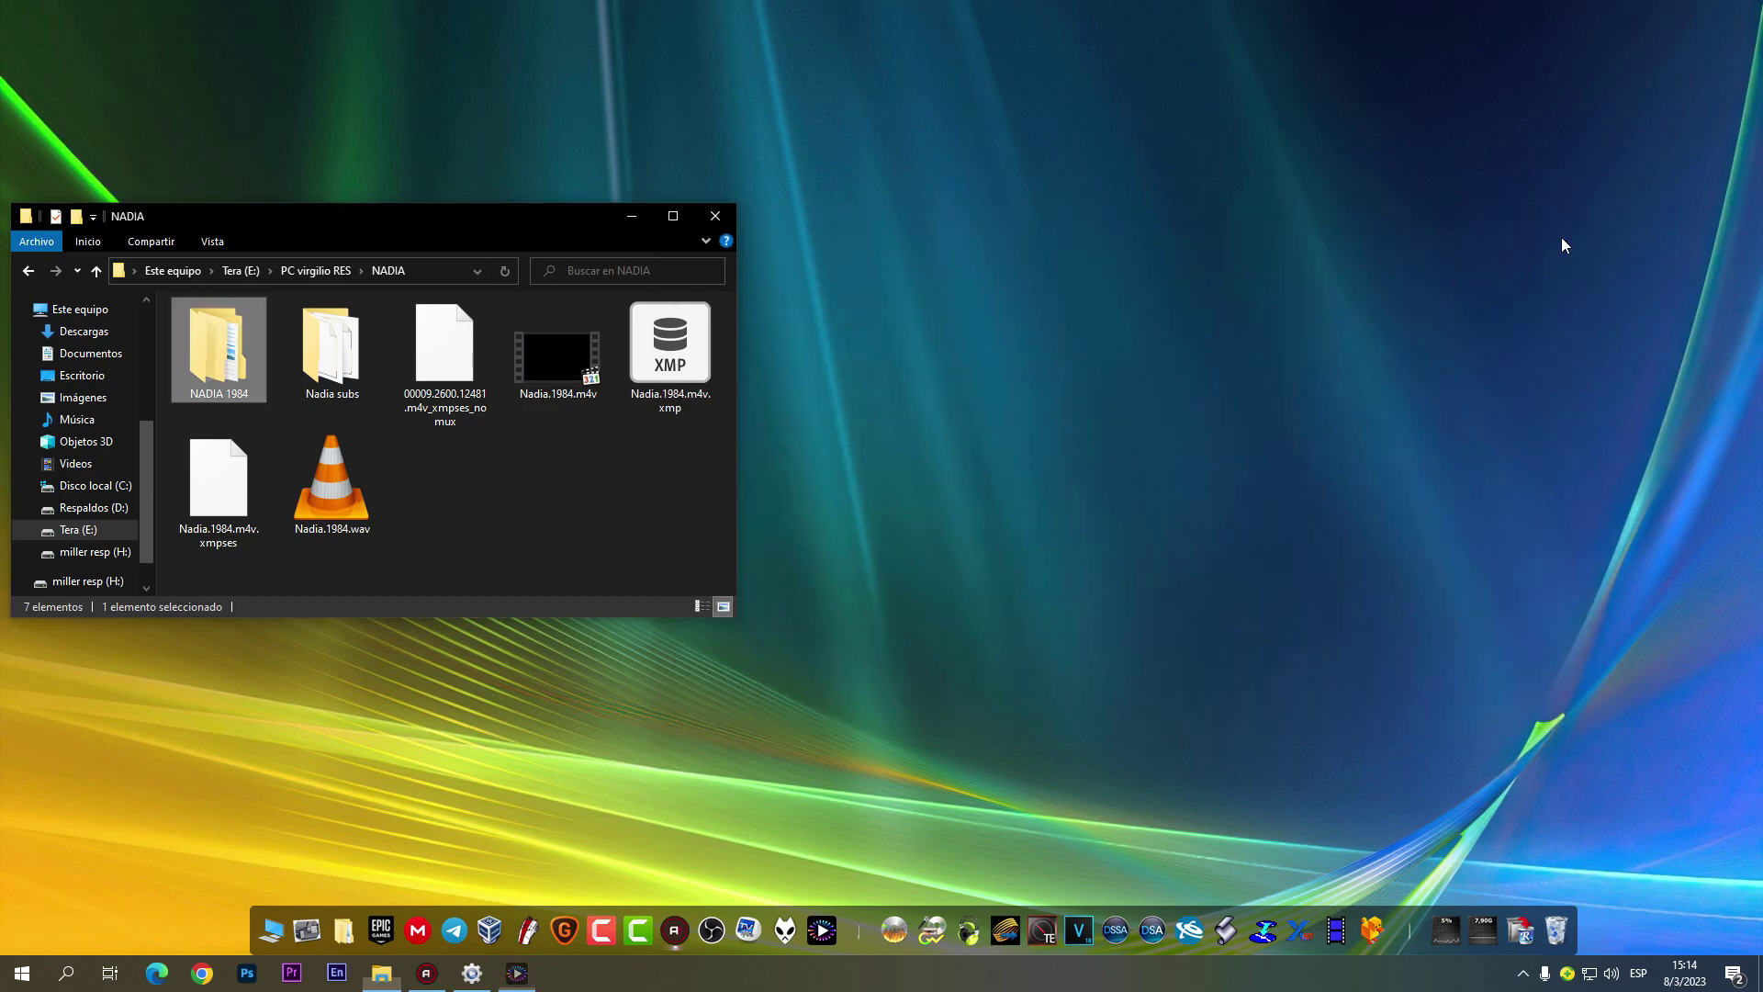
right_click(1554, 930)
left_click(1609, 787)
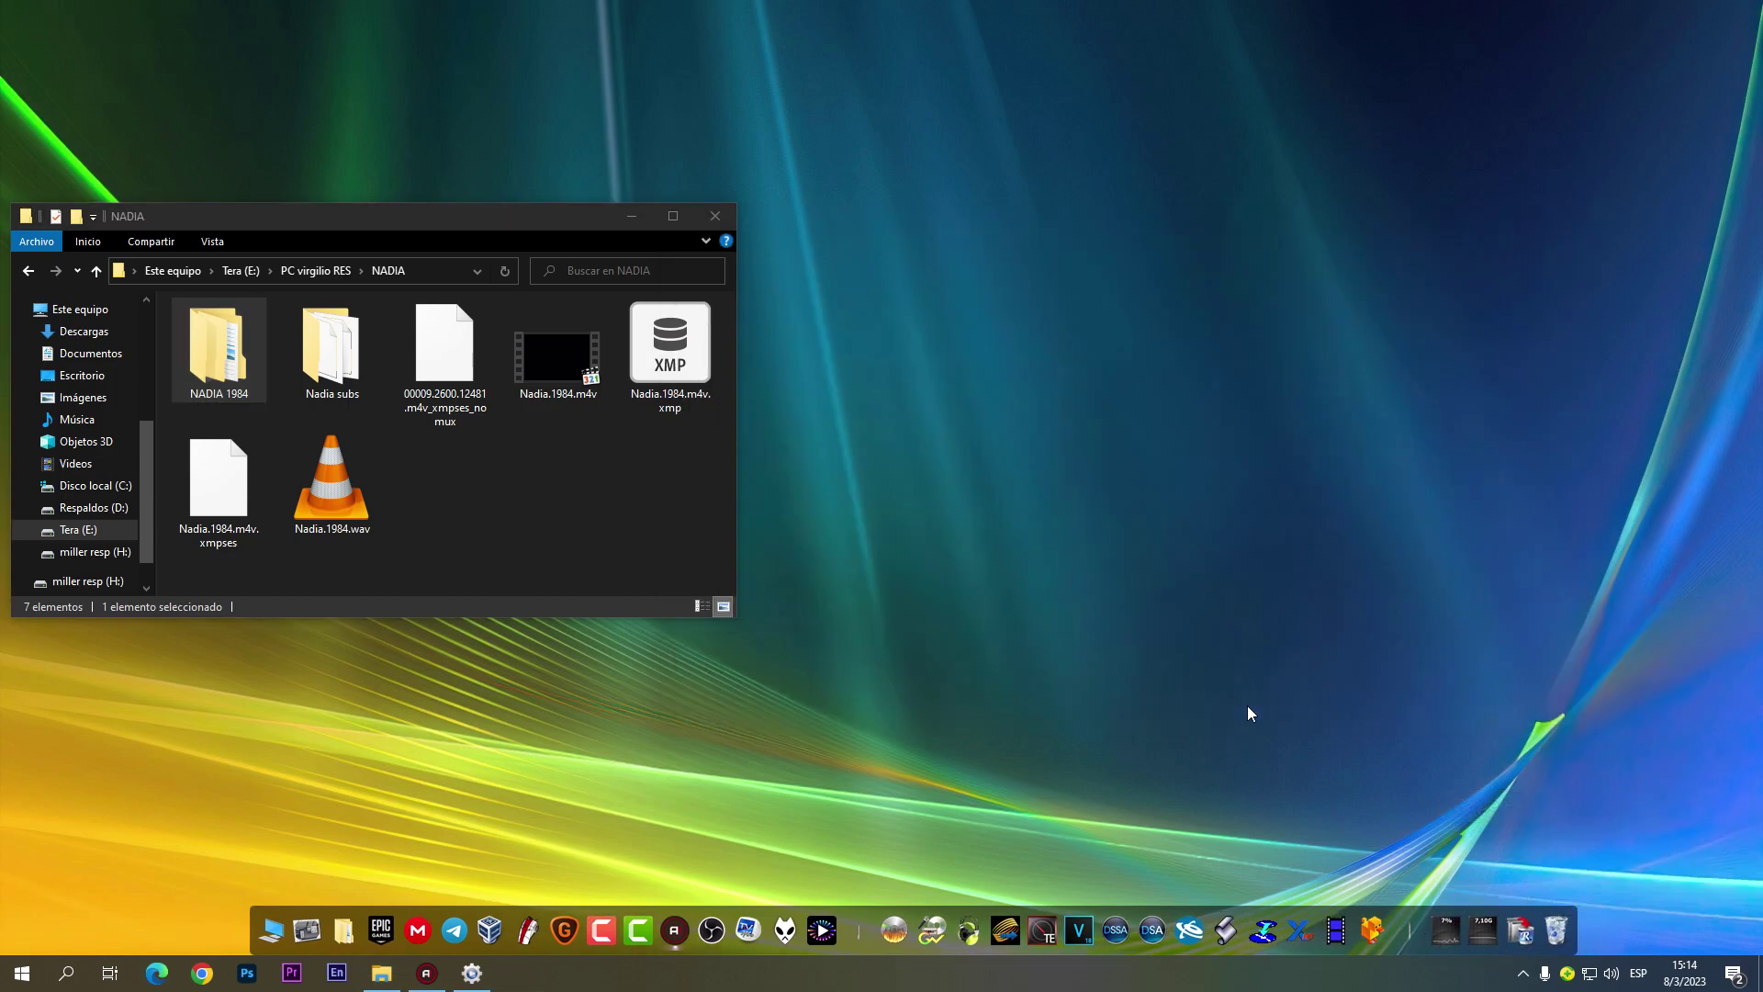
Step: Bring tsMuxeR back to the front, then close it and the NADIA folder window
left_click(470, 971)
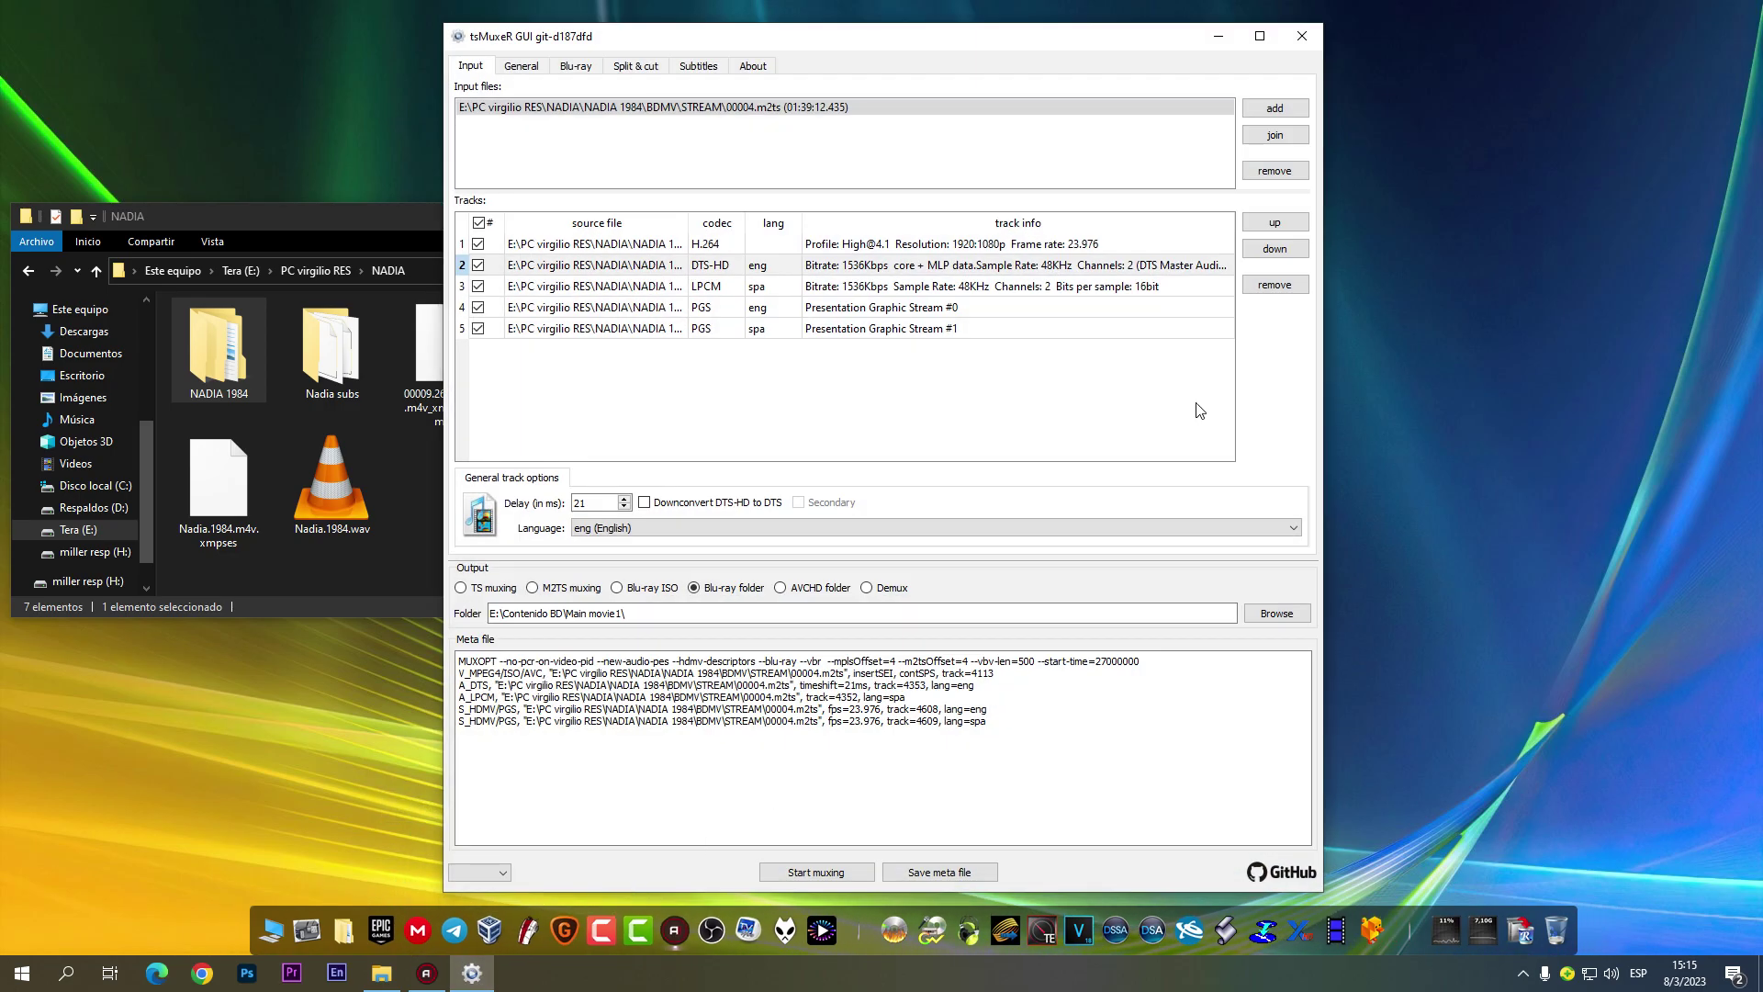
left_click(1320, 35)
left_click_drag(582, 222, 1166, 228)
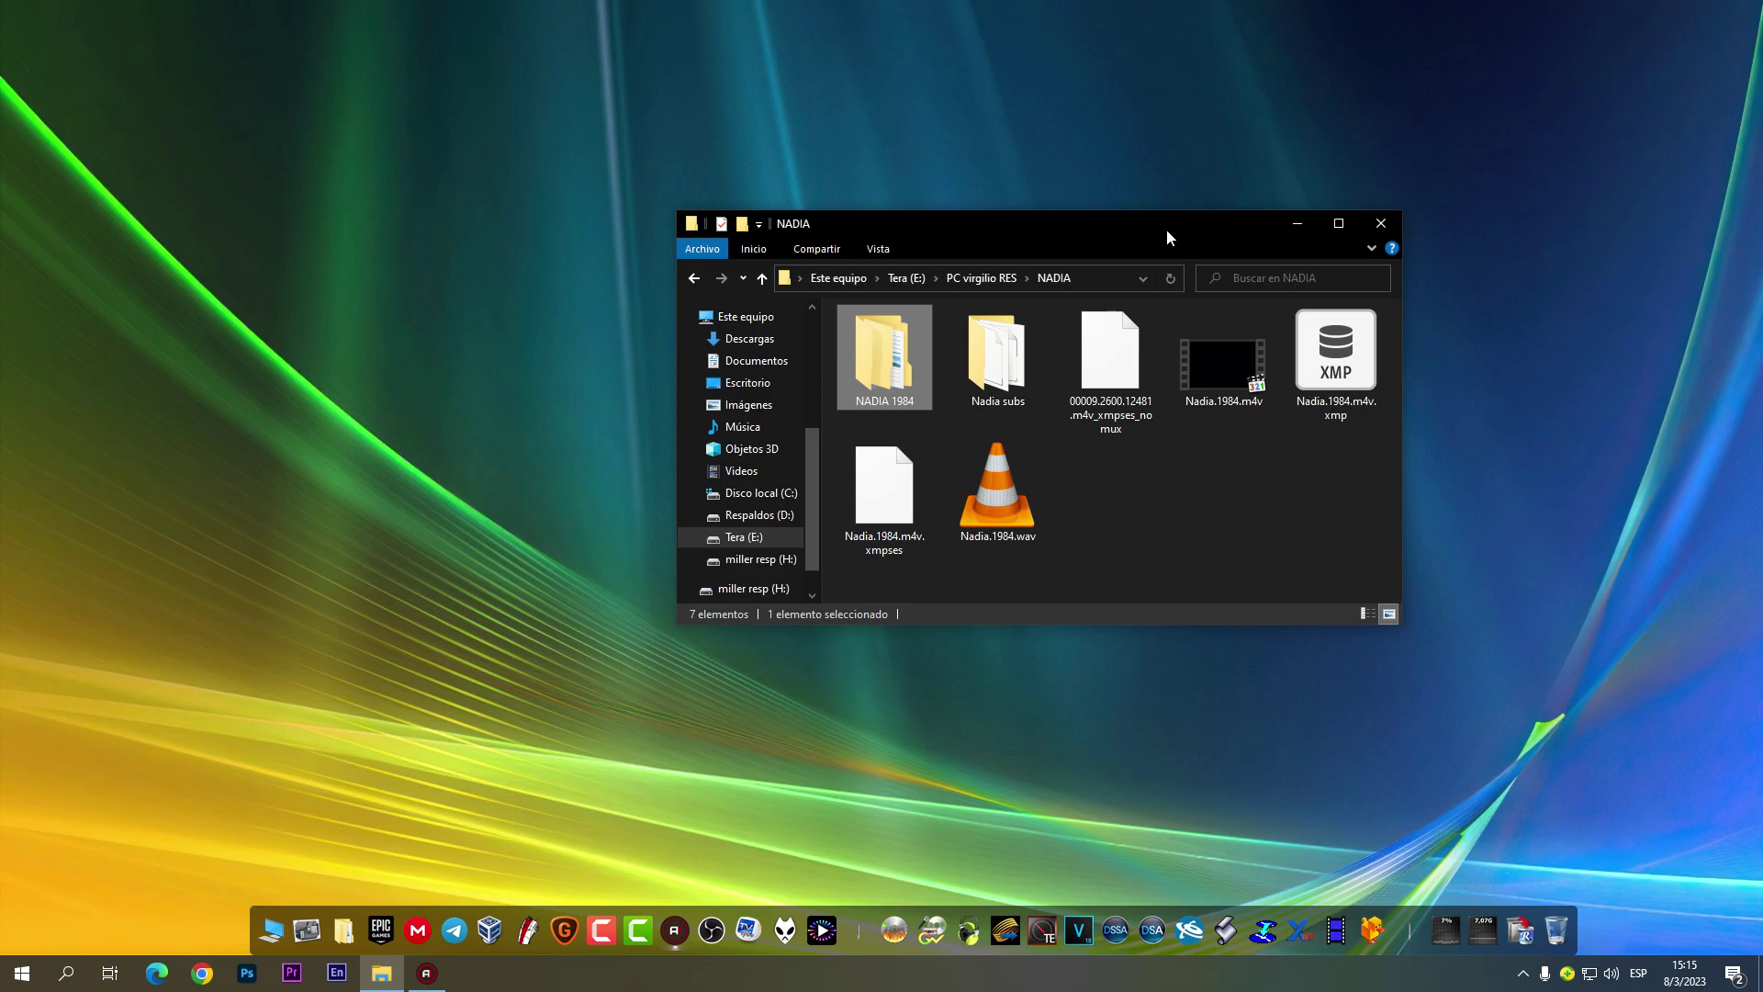
left_click(1375, 230)
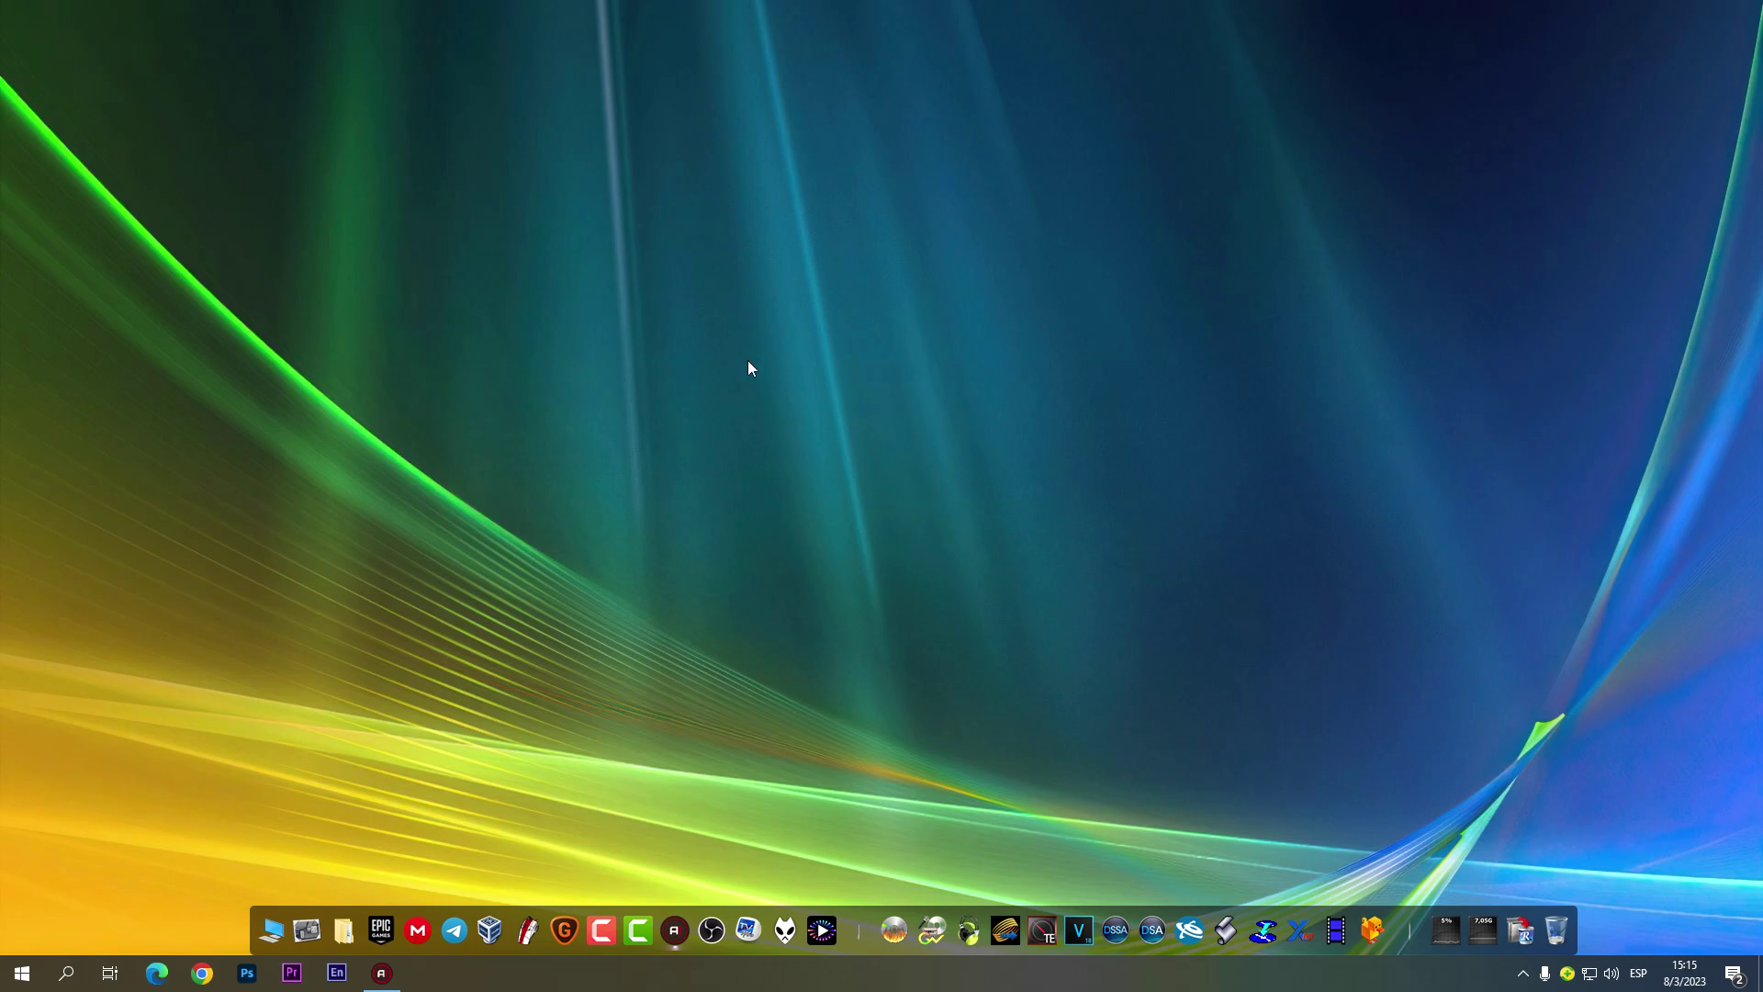
Step: Open the Contenido BD folder on the Tera (E:) drive and look over its subfolders
left_click(282, 918)
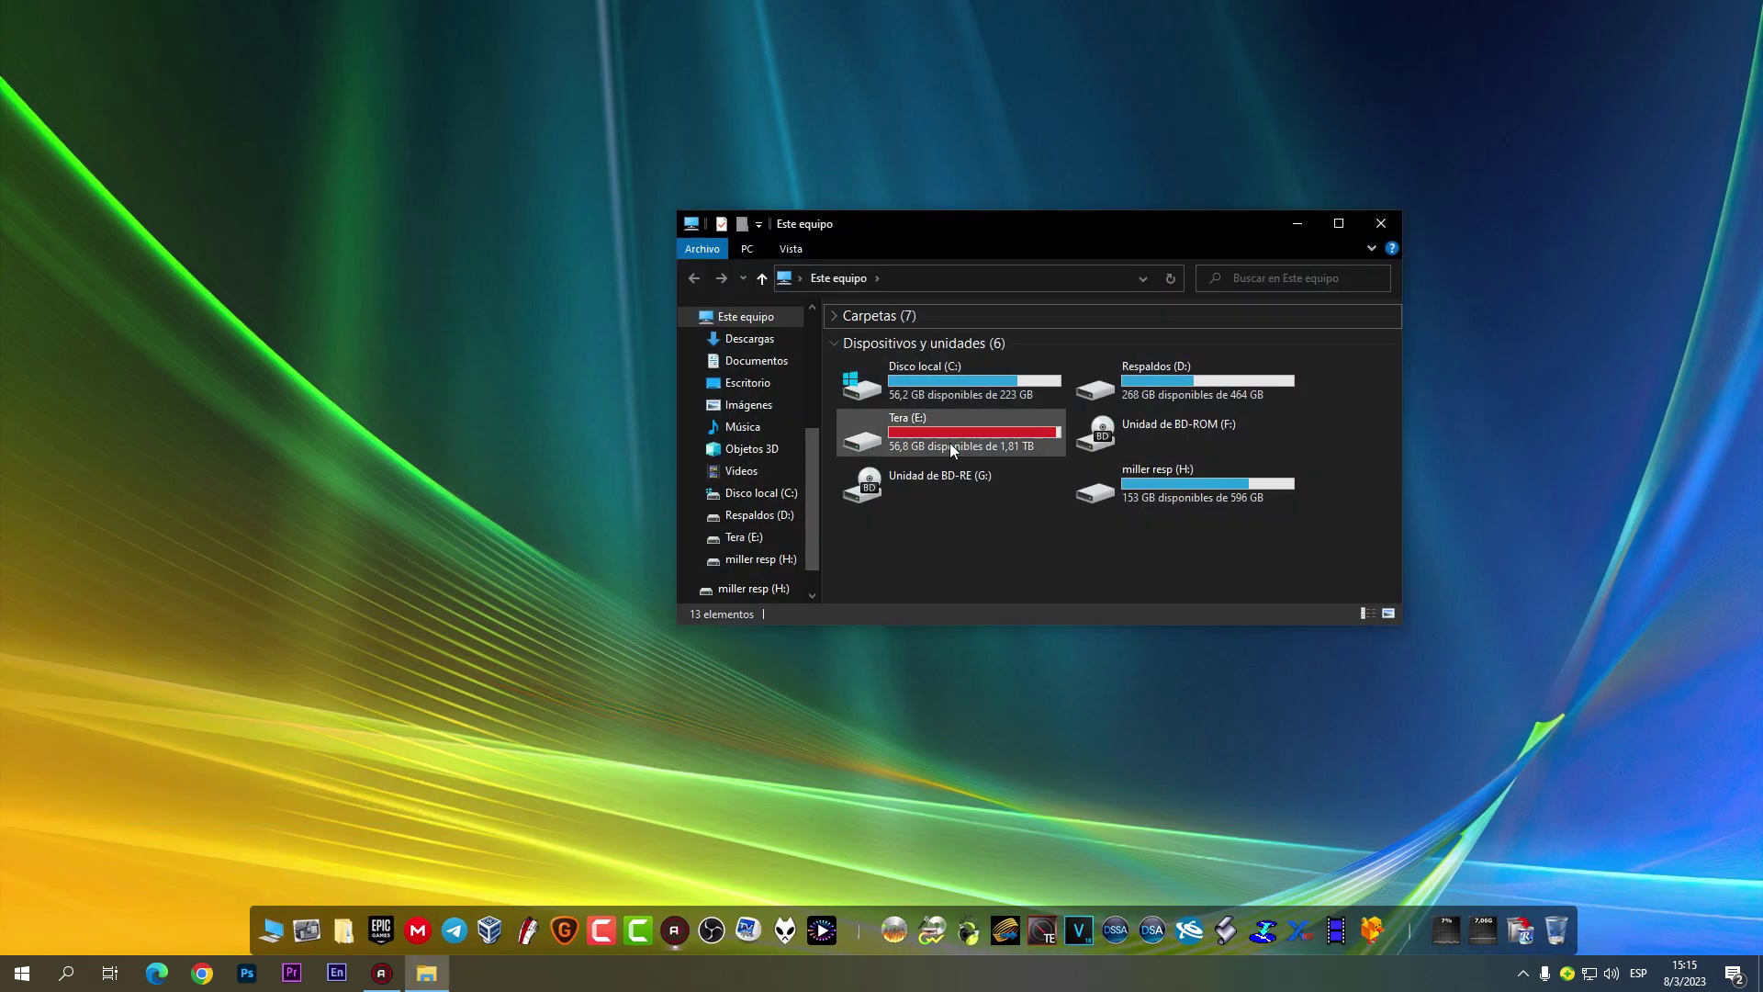
double_click(950, 443)
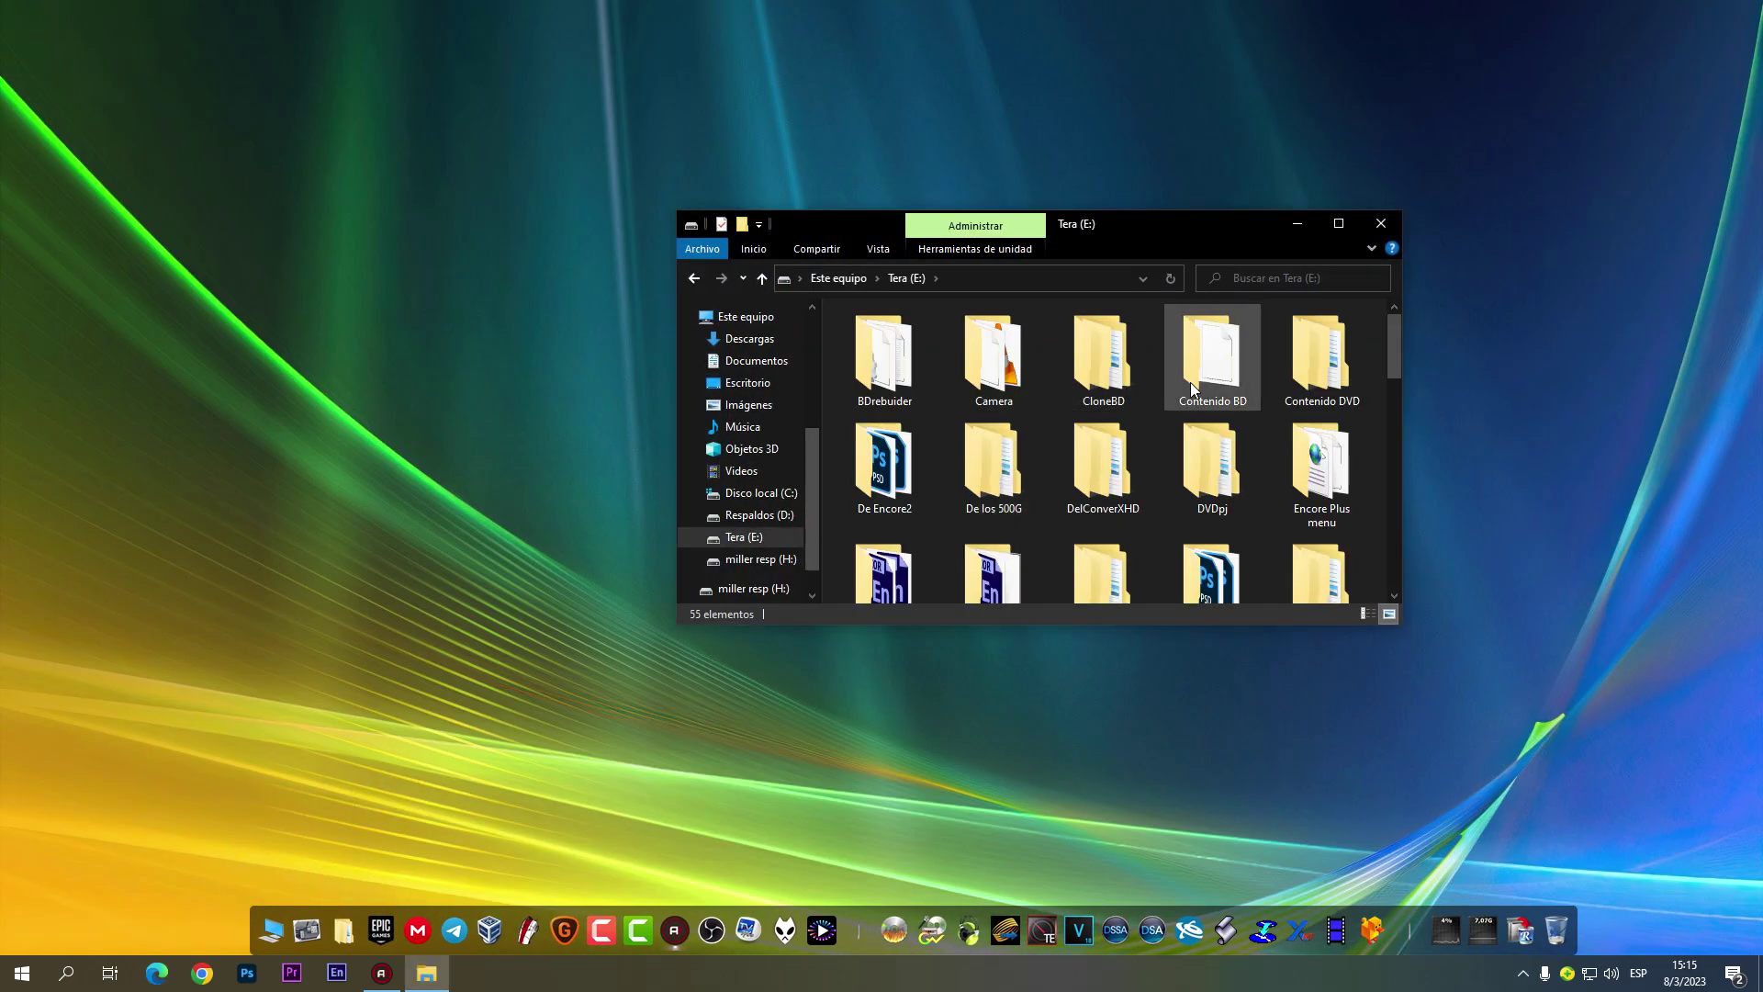
left_click(1198, 380)
double_click(1197, 380)
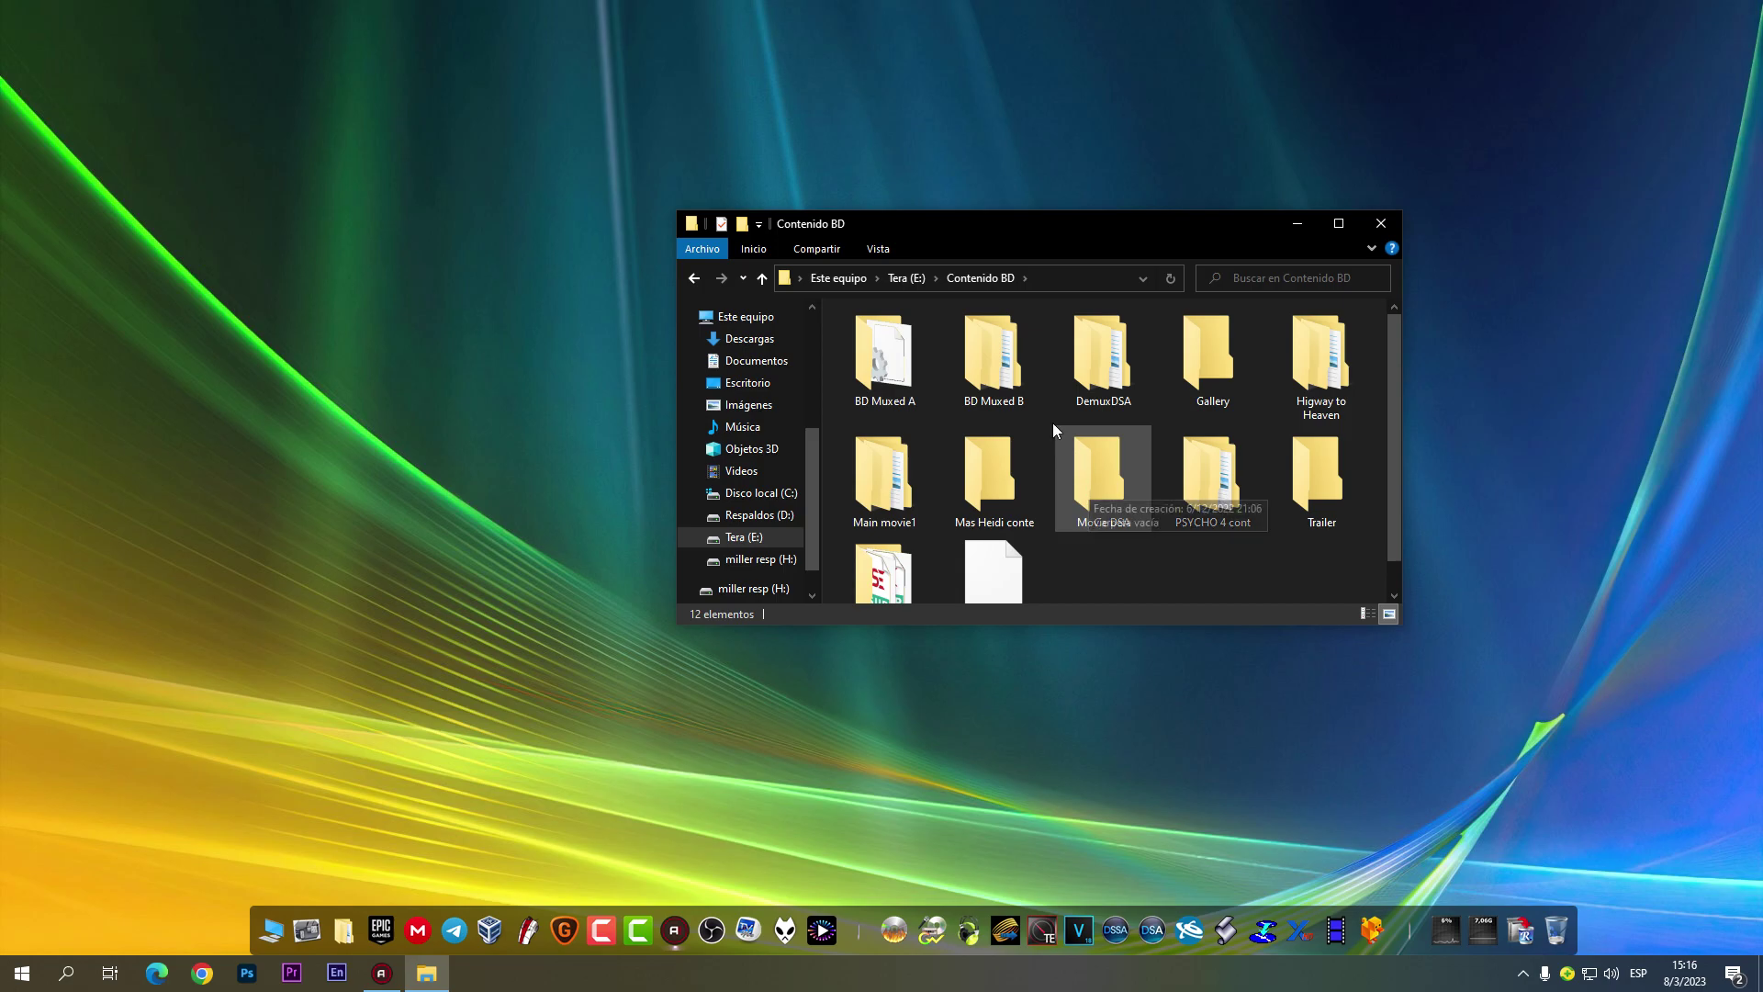
left_click(1021, 392)
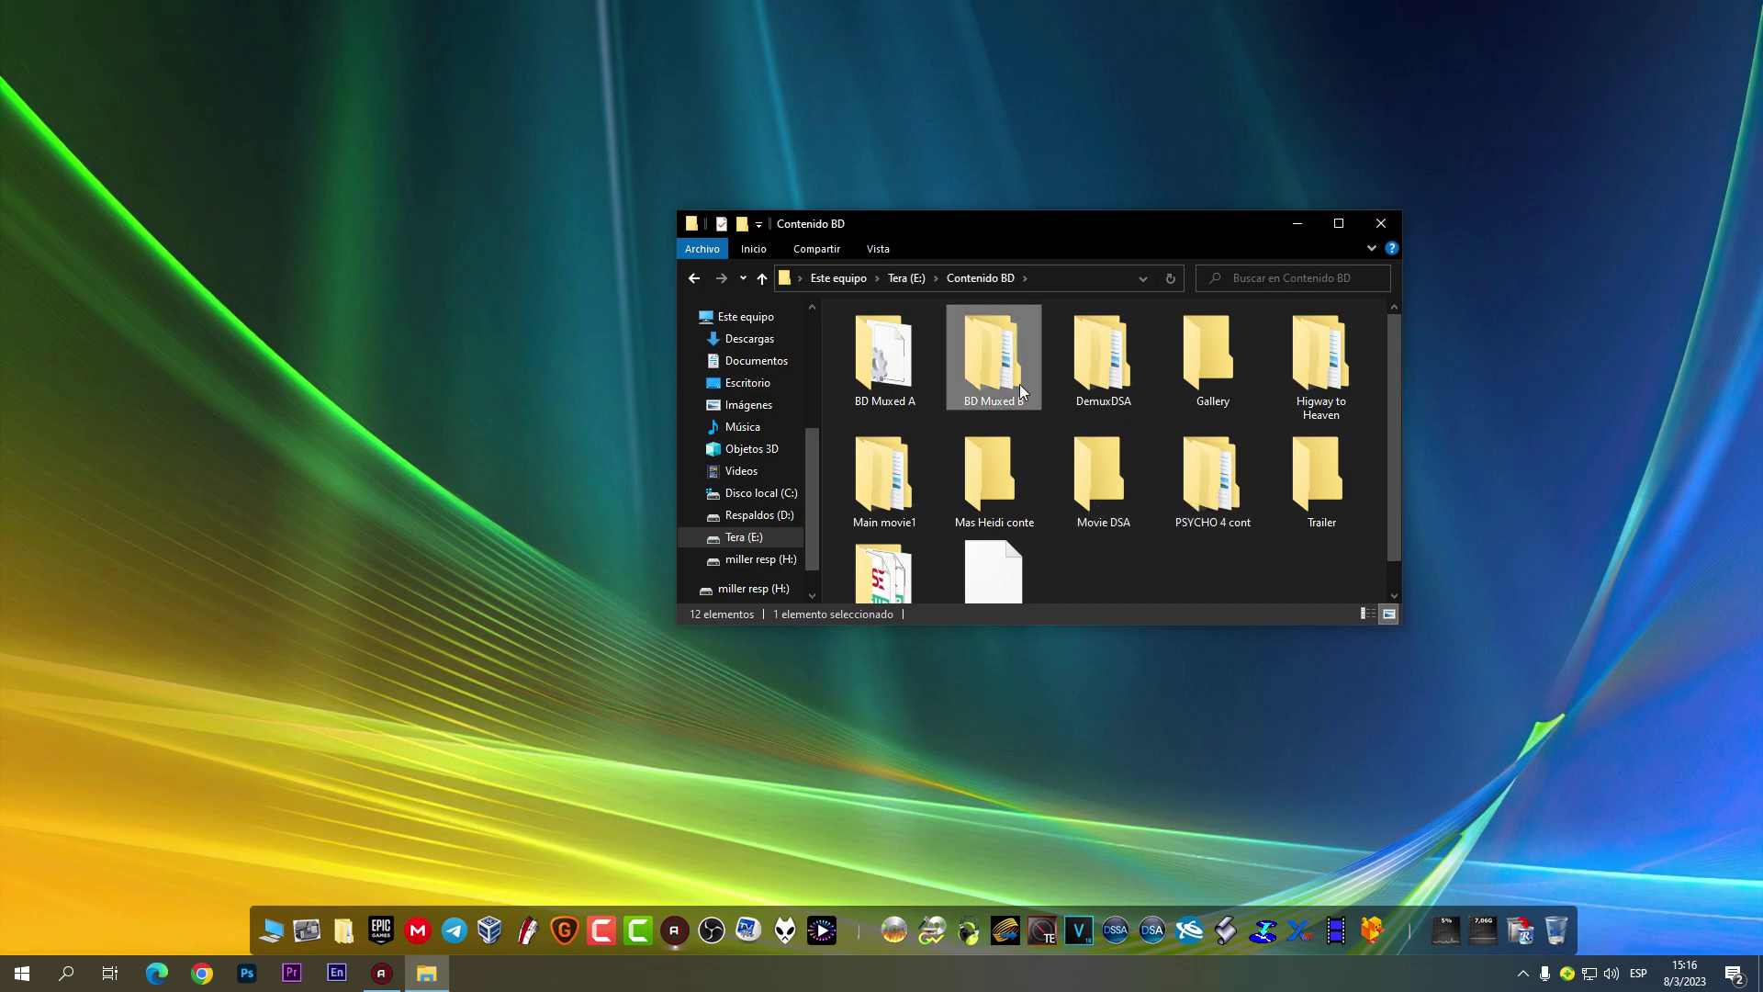
Step: Browse from Tera (E:) through PC virgilio RES, NADIA and NADIA 1984 to BDMV\STREAM, examine its .m2ts files, and close the folder
left_click(762, 277)
left_click(1069, 365)
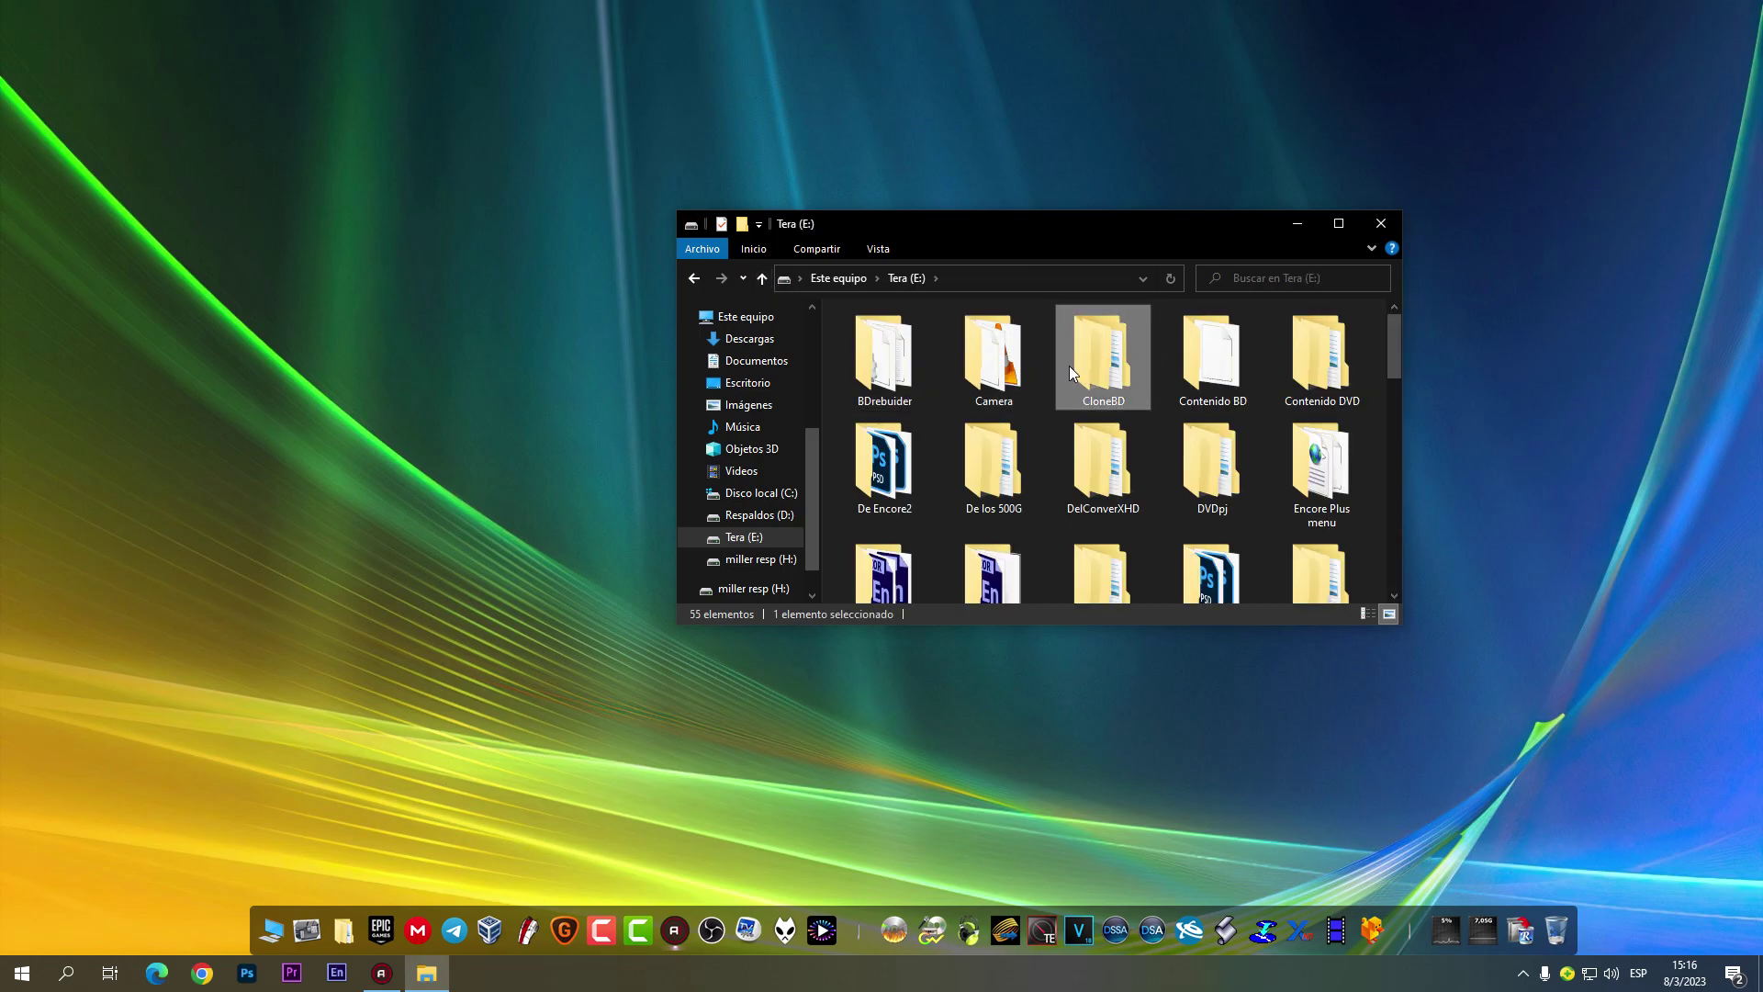
key("p")
double_click(1227, 369)
double_click(1080, 366)
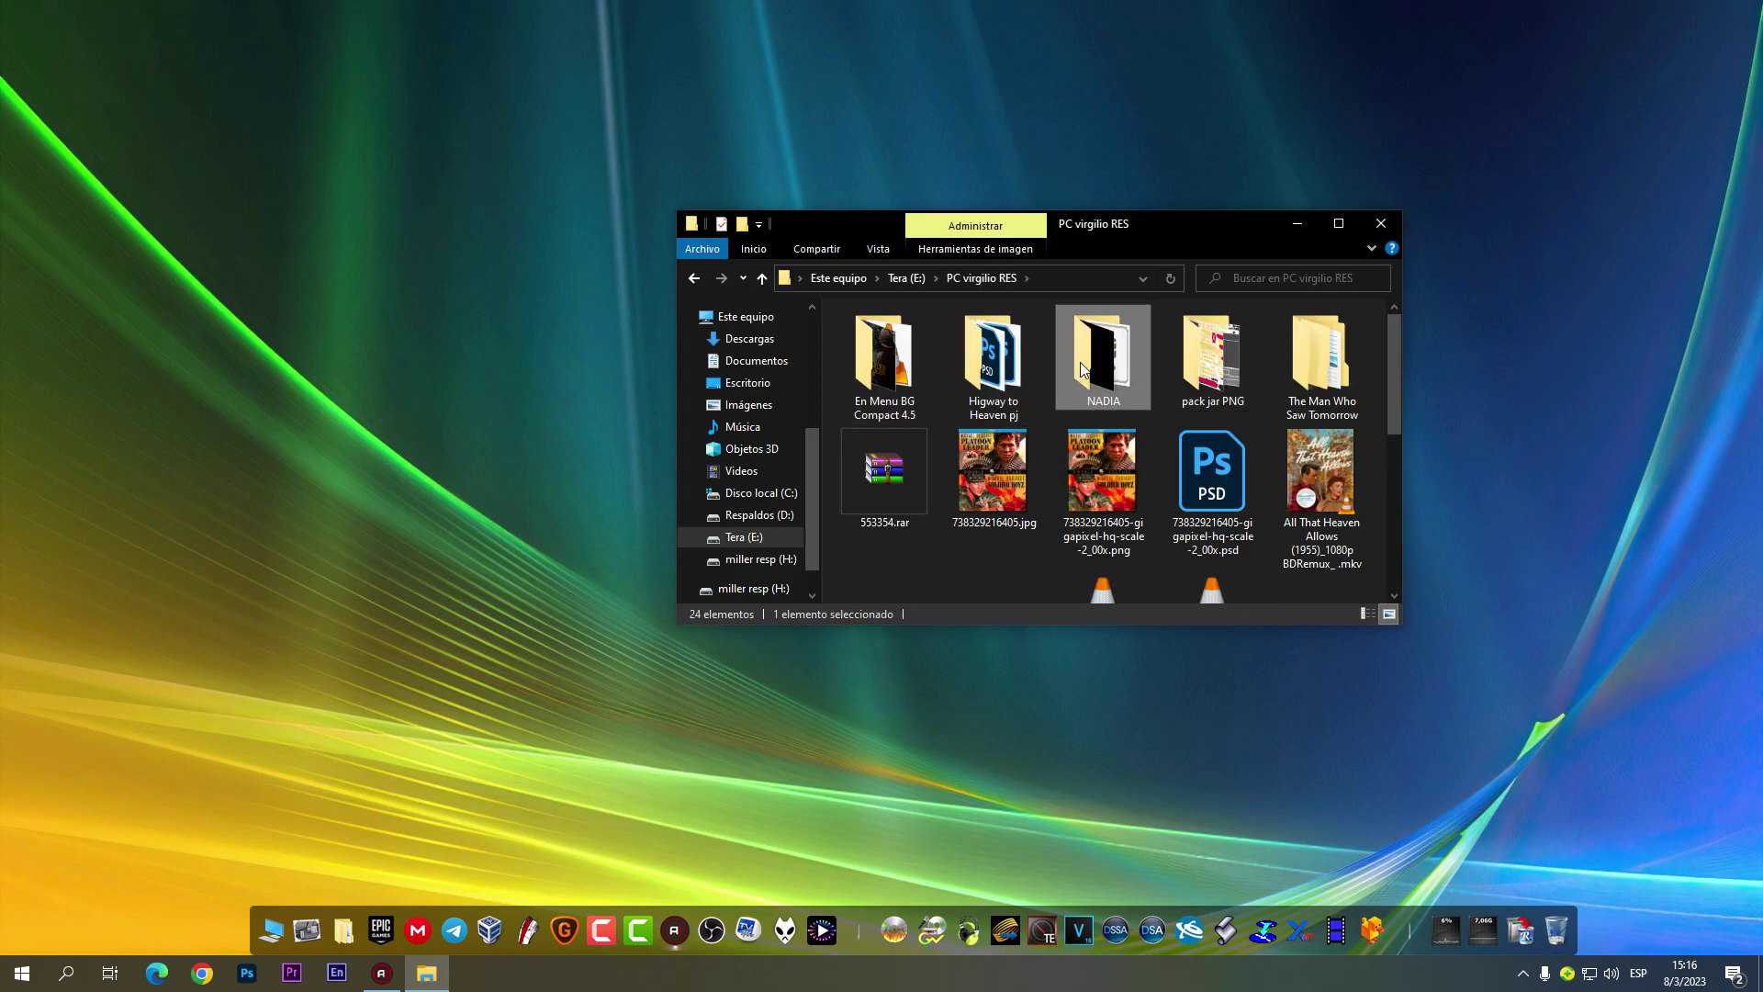
double_click(896, 365)
double_click(881, 336)
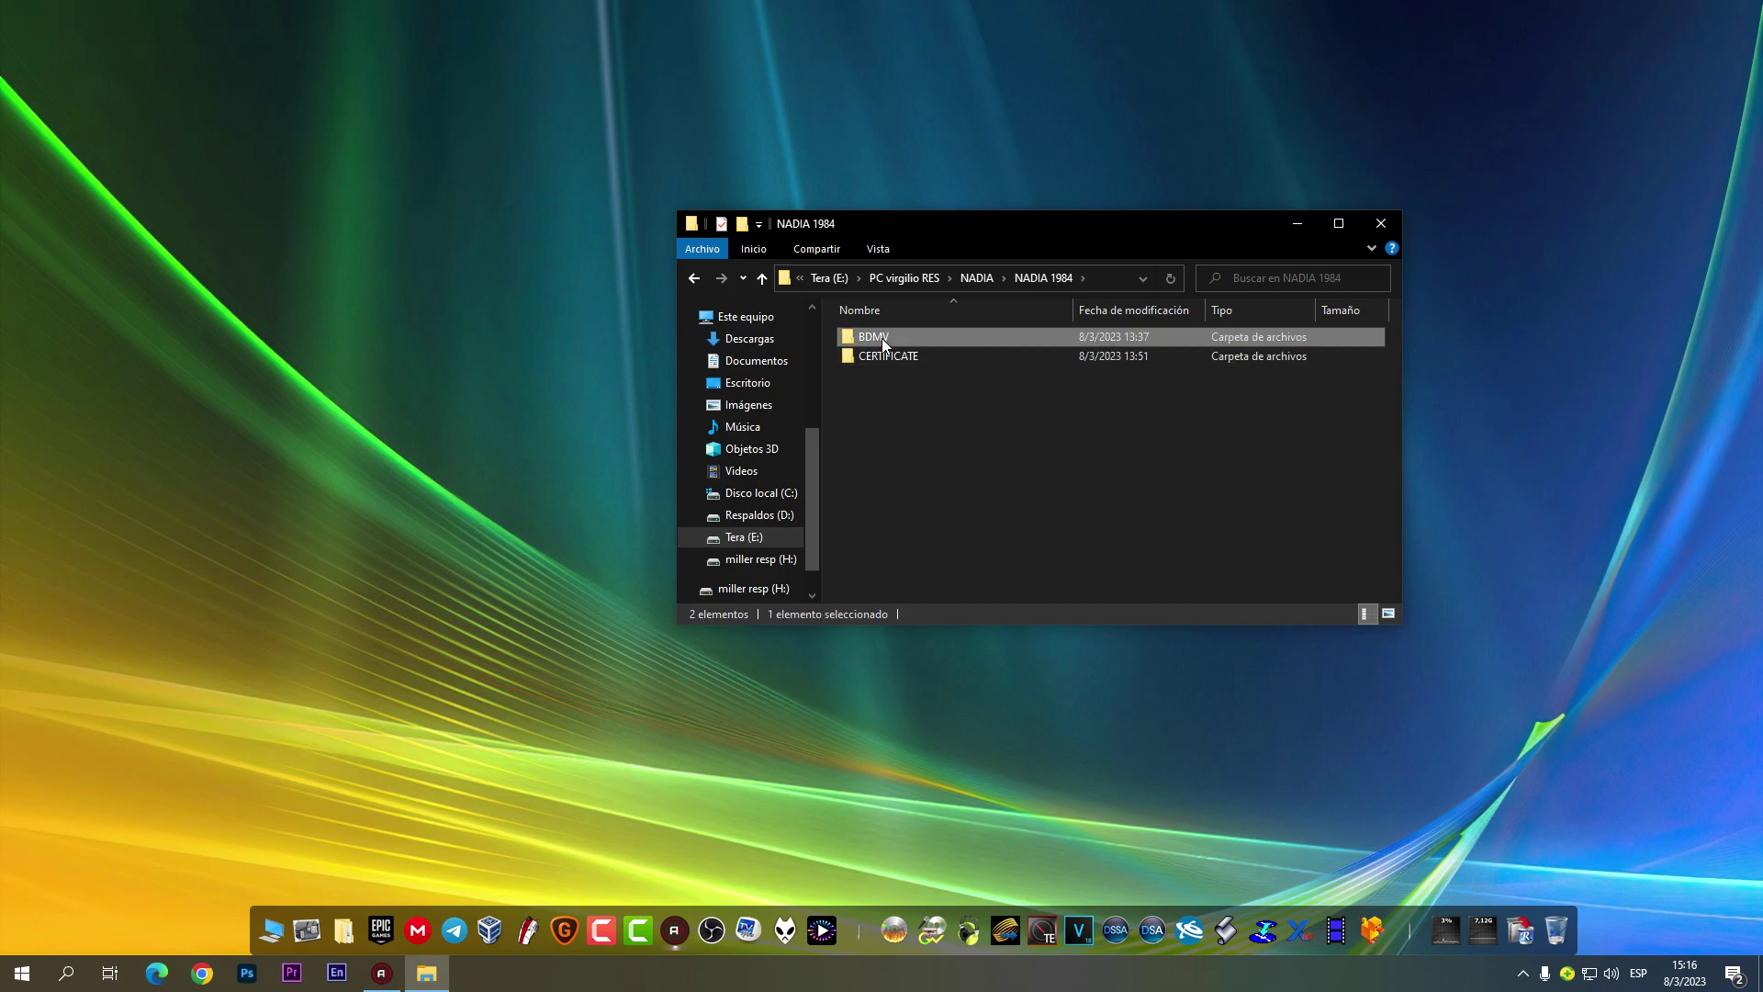
double_click(921, 477)
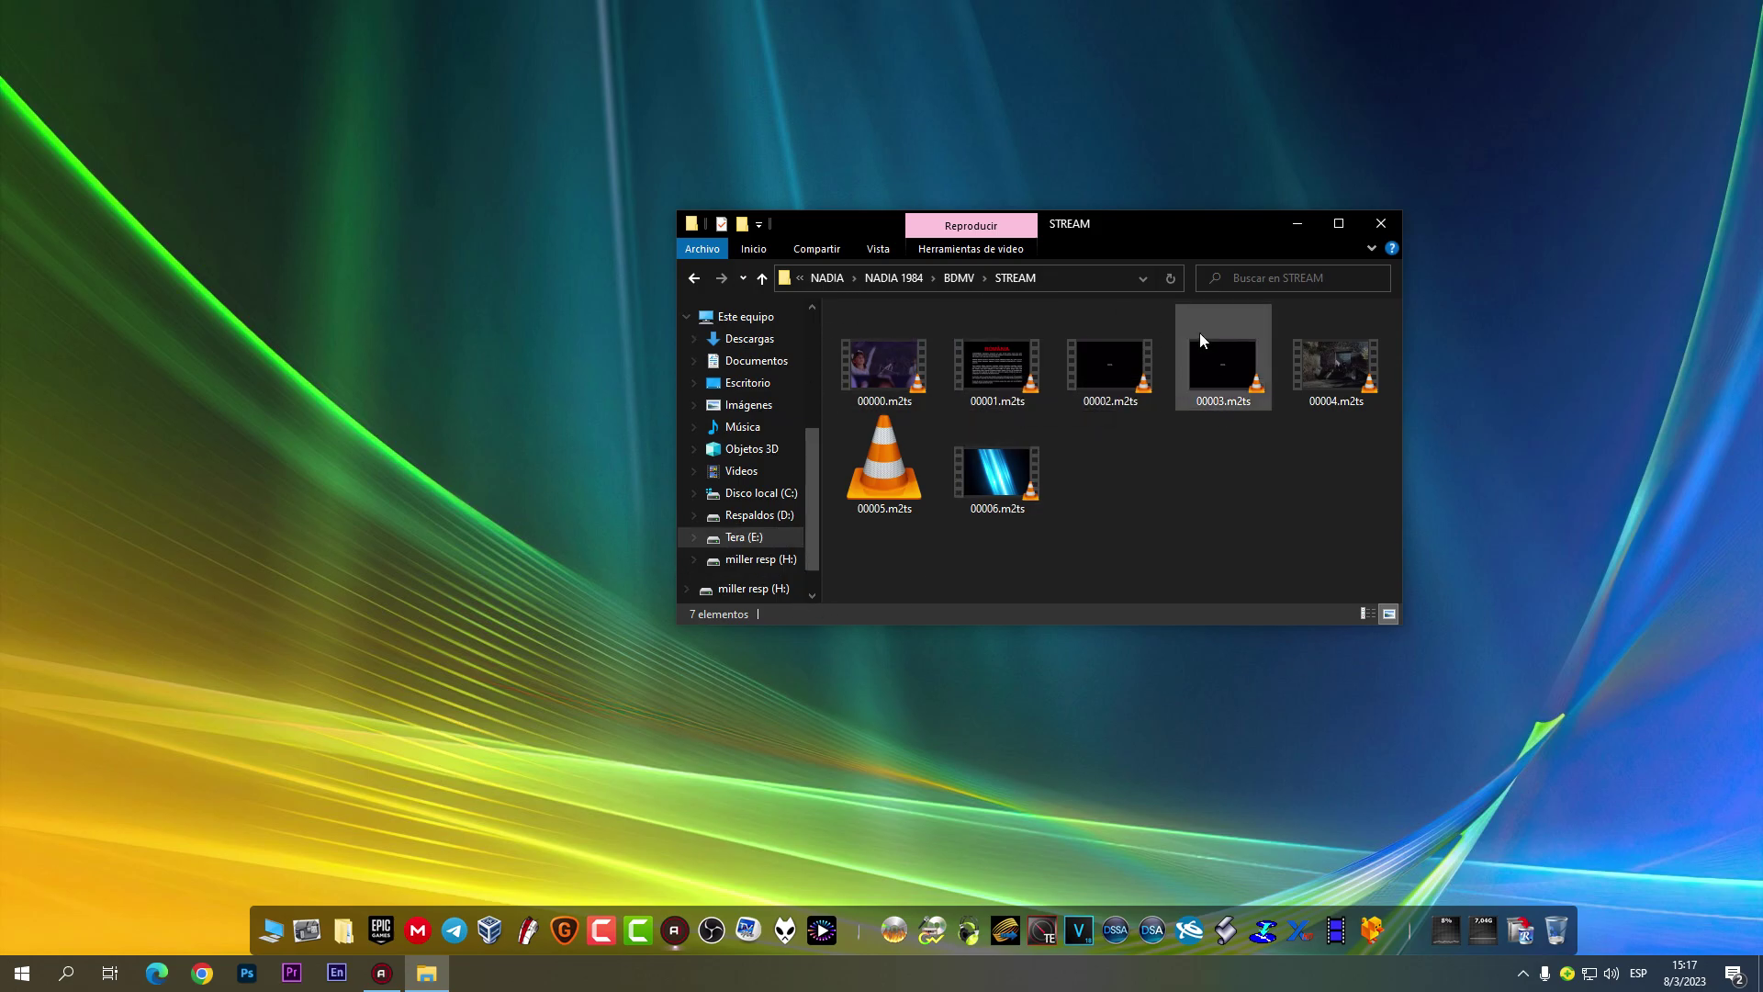
left_click(1379, 224)
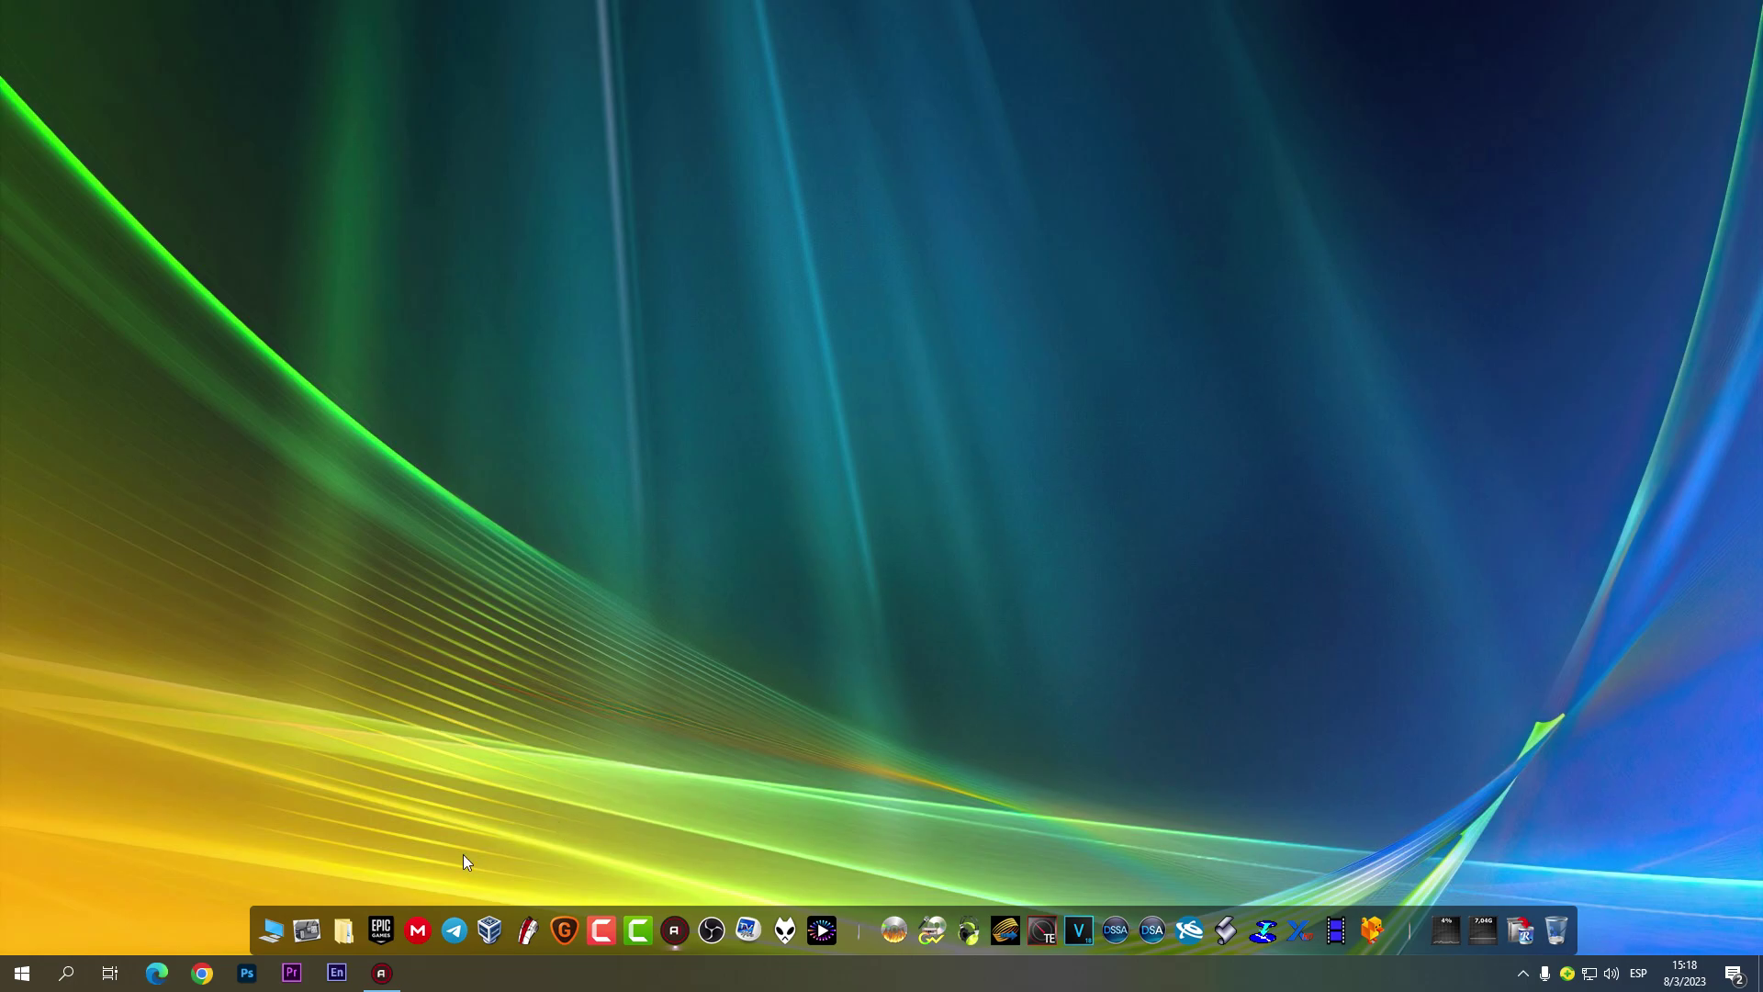
right_click(962, 420)
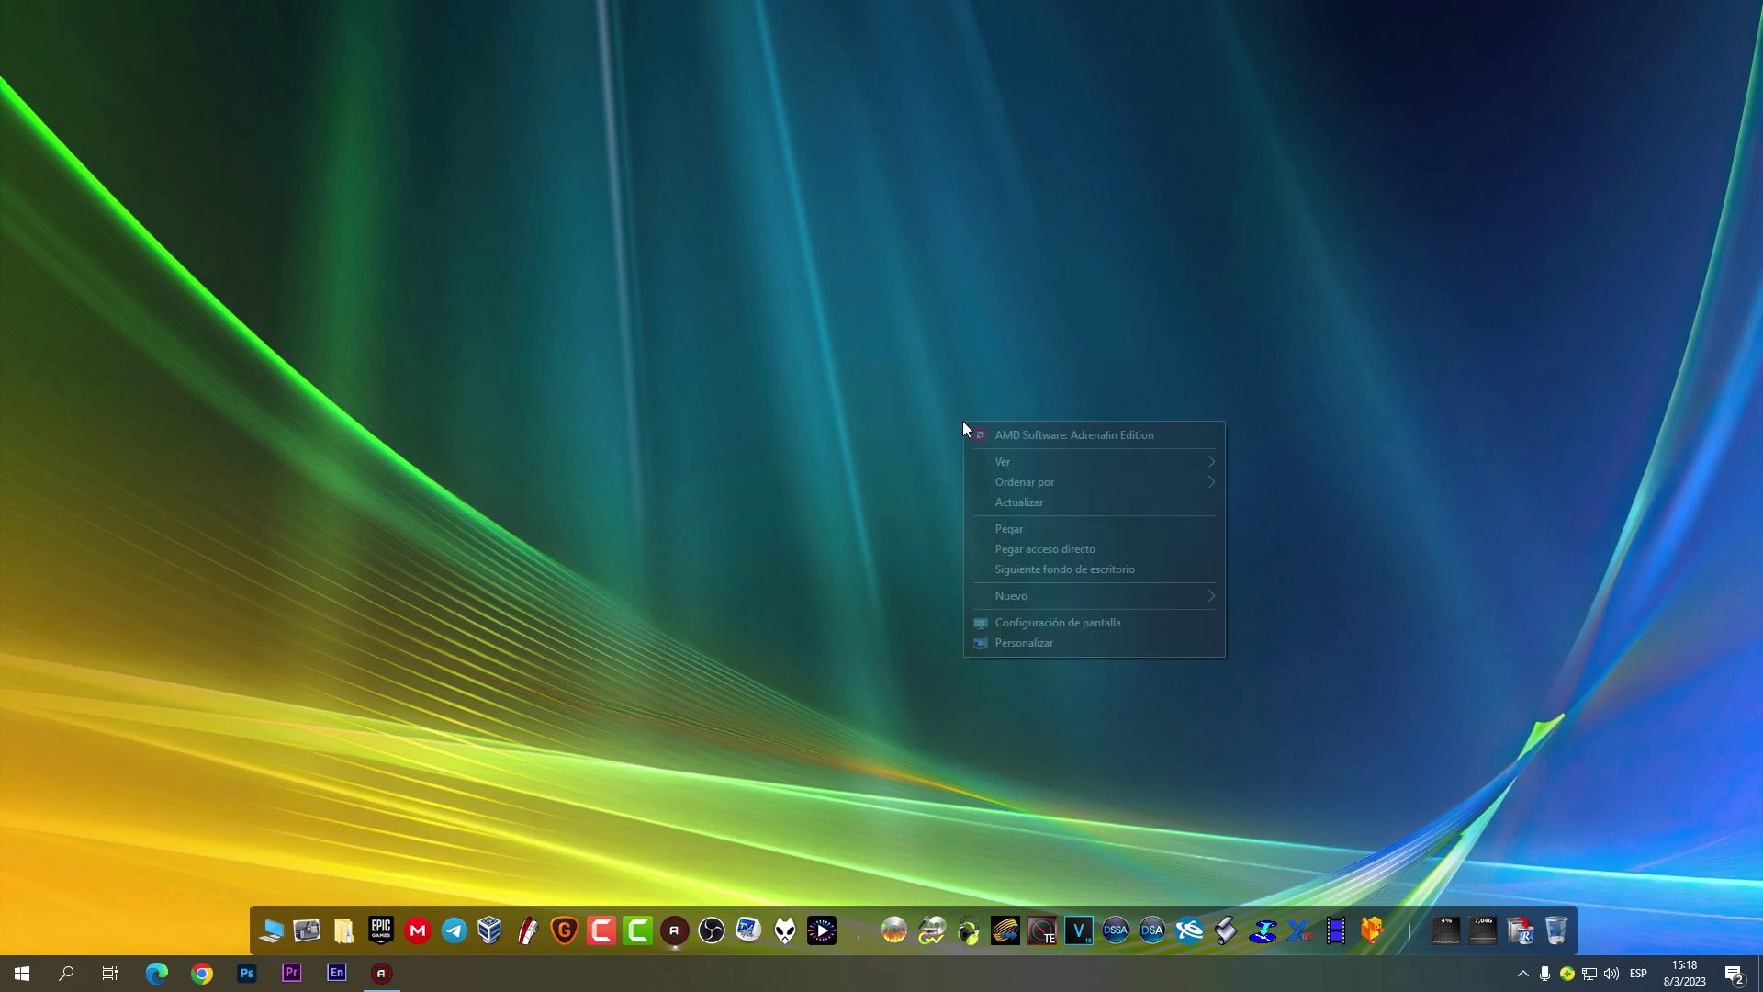
left_click(1025, 505)
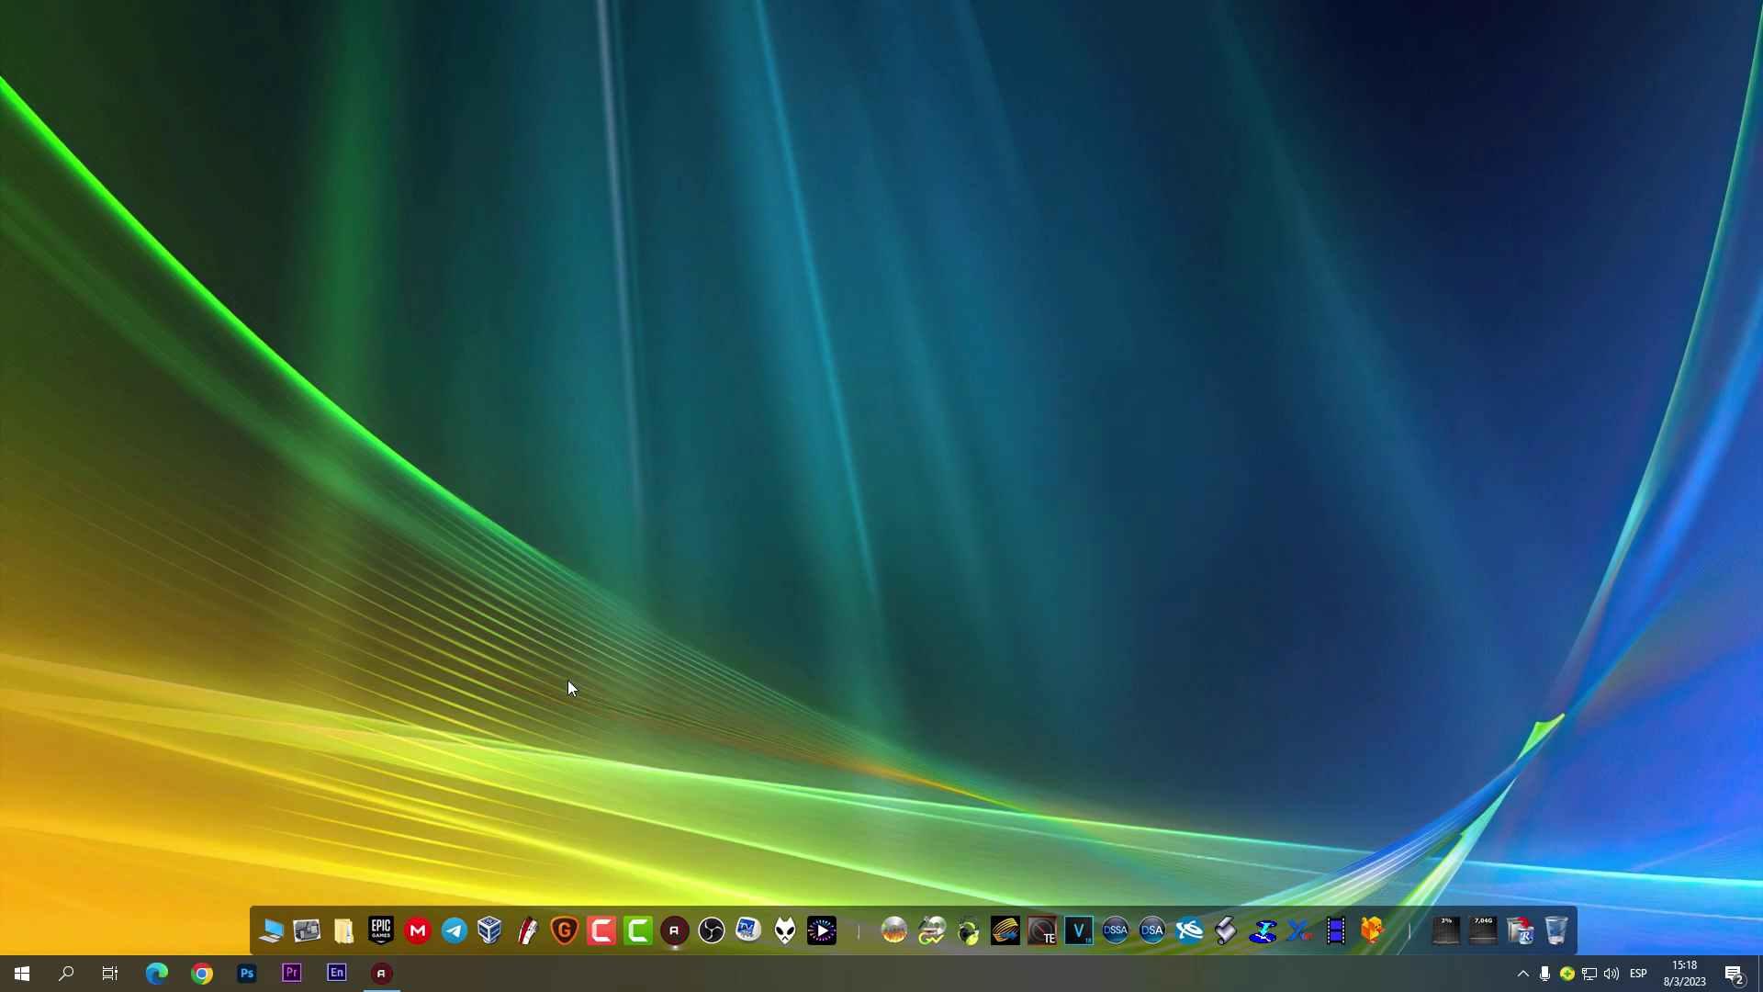
Step: Start Adobe Encore CS6, open the recent project CompactSony.ncor, and show its project assets
left_click(337, 975)
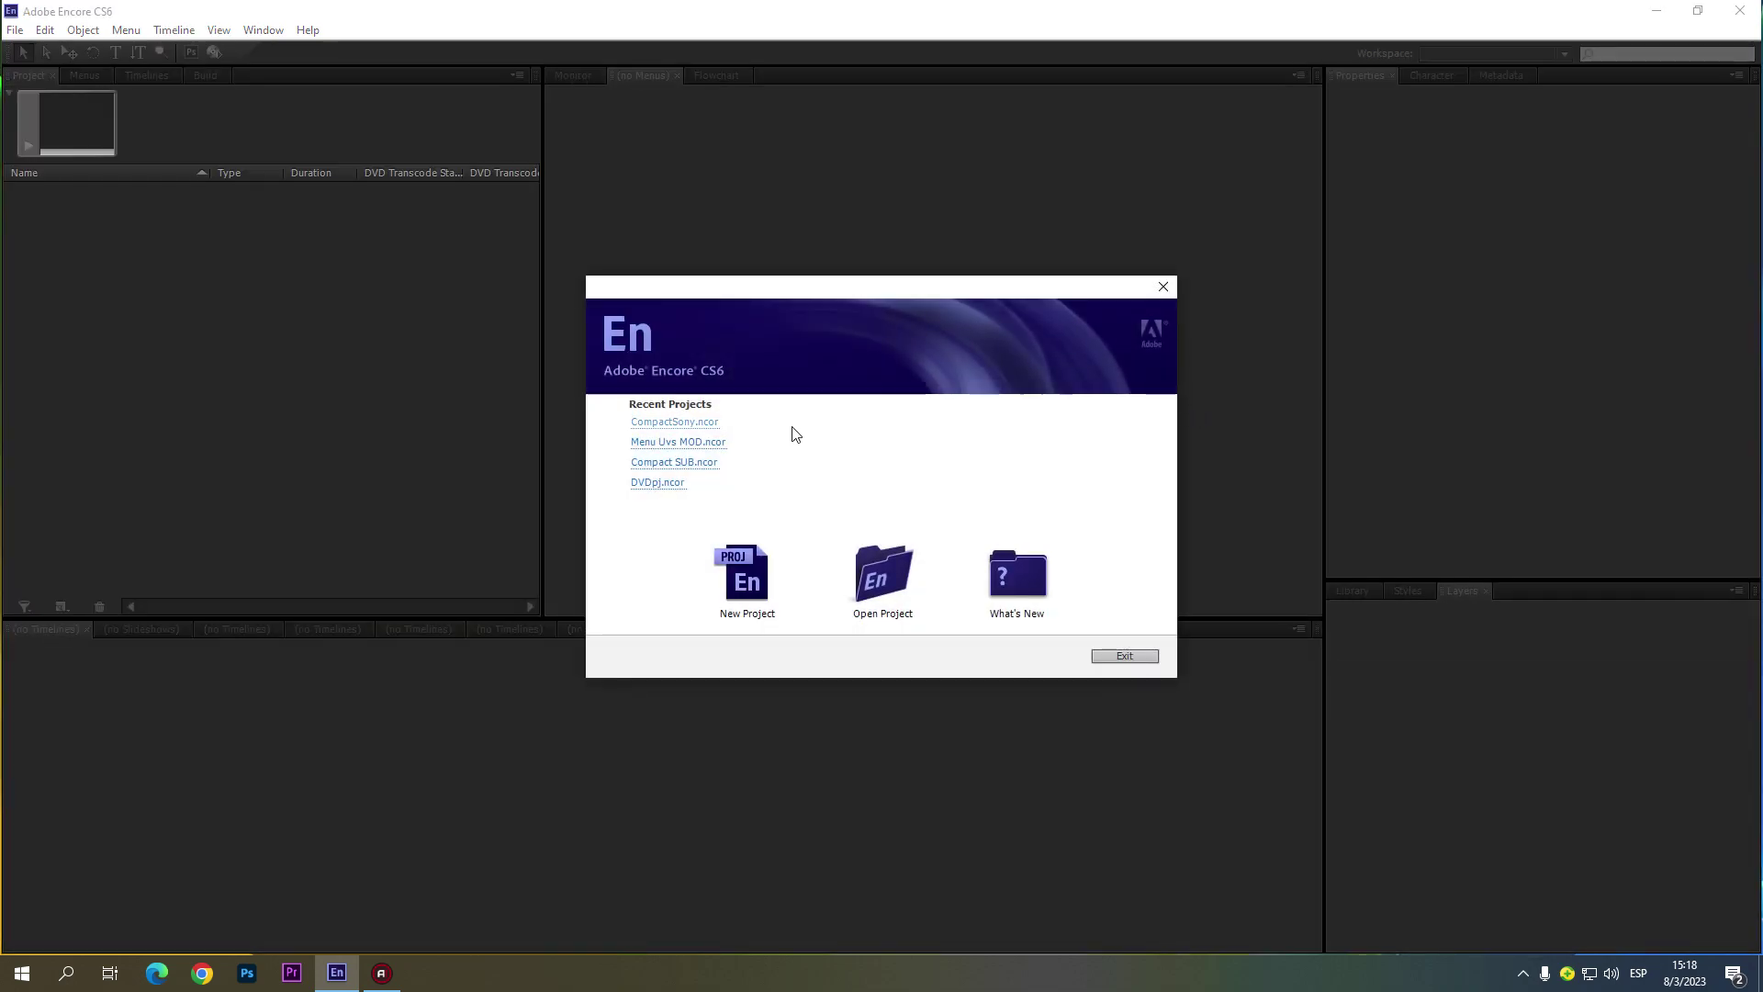
left_click(710, 423)
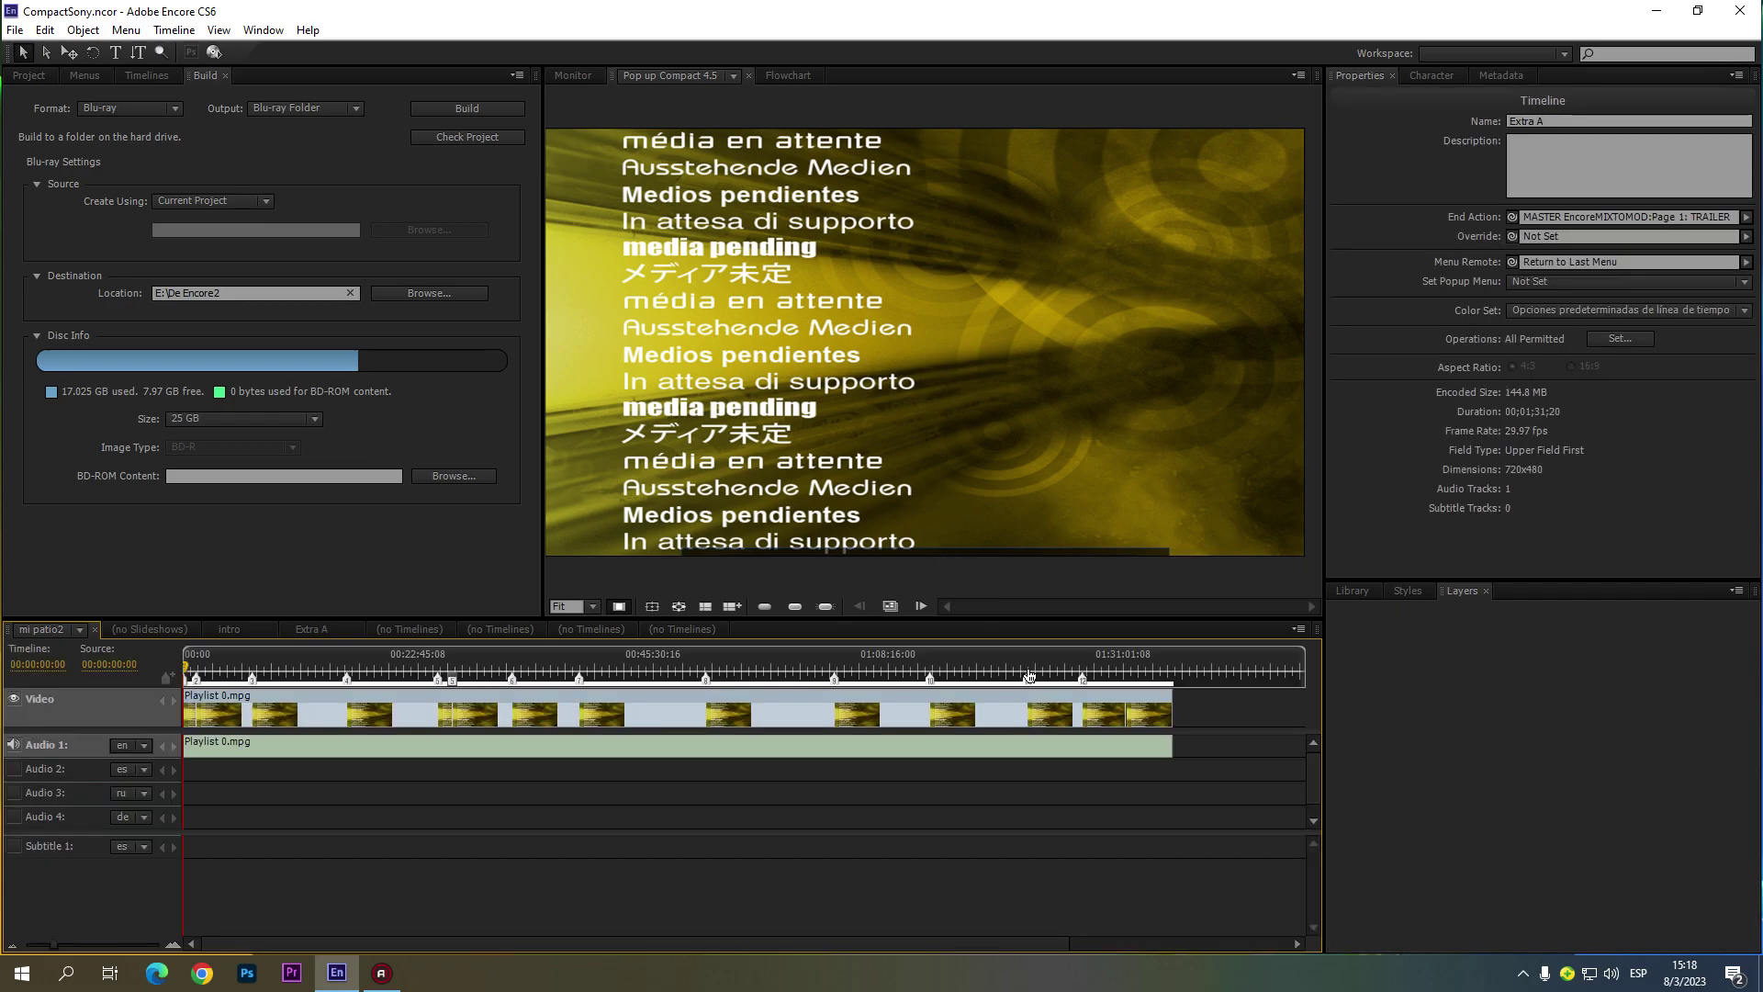
left_click(29, 78)
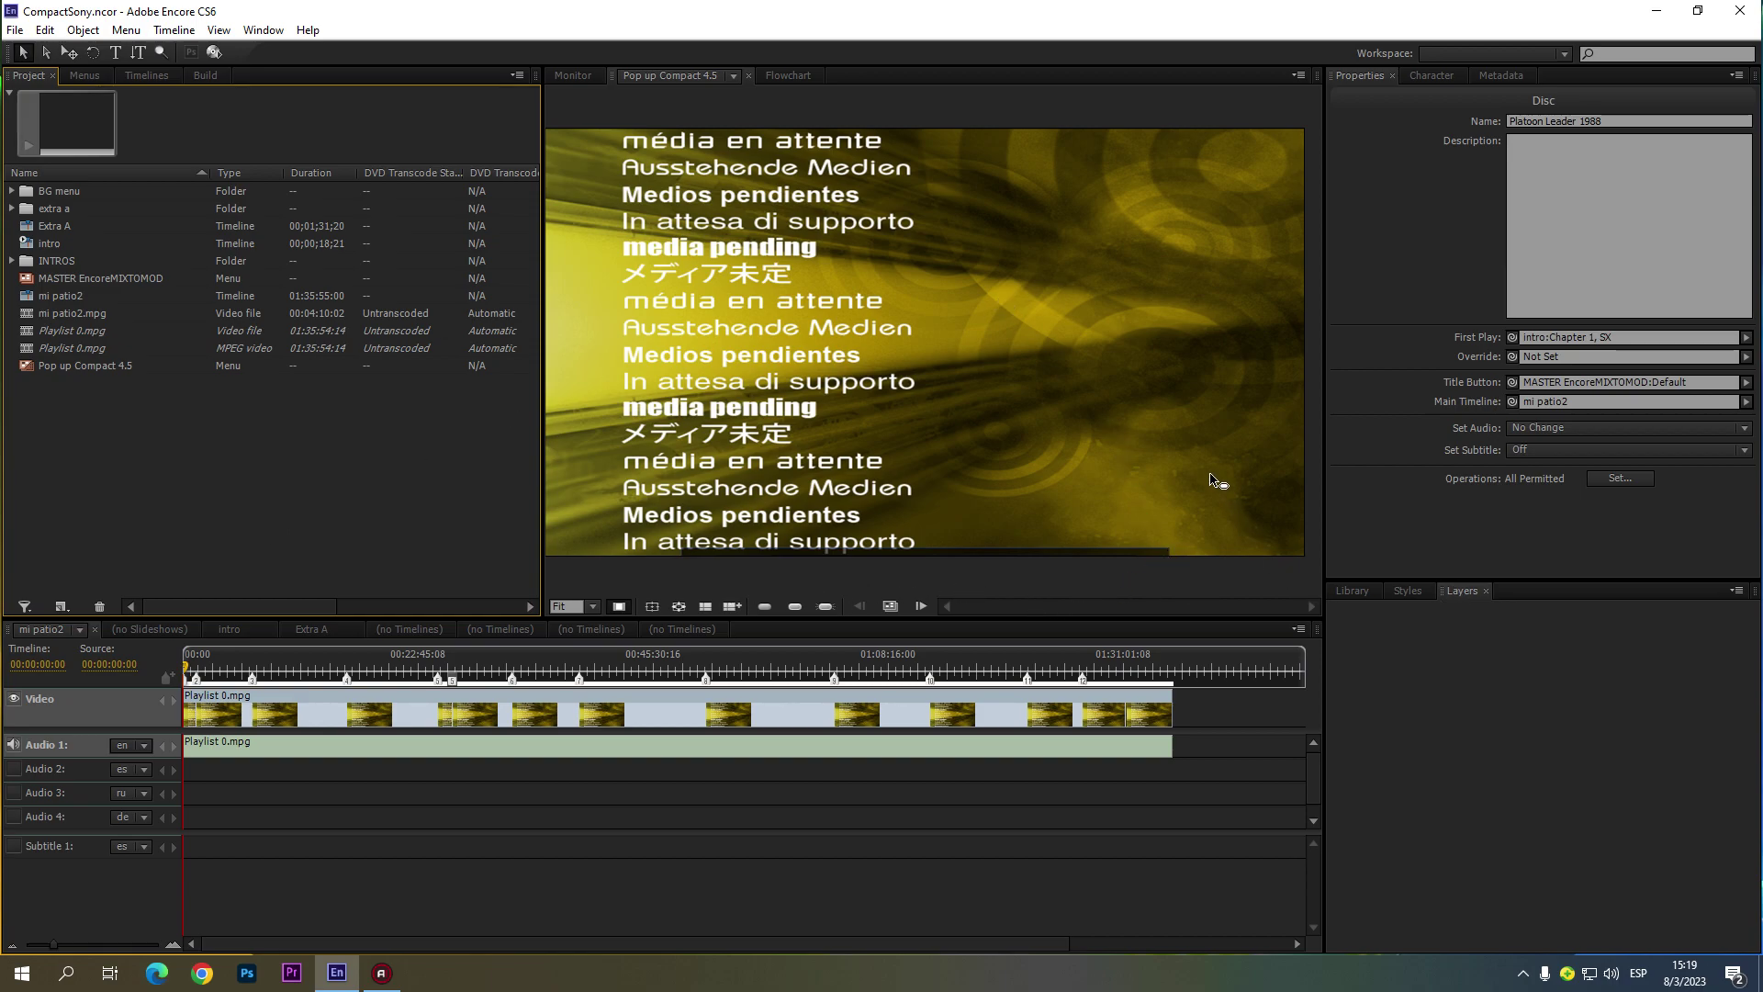
Step: Display the layers and button graphics of the Pop up Compact 4.5 menu and toggle its preview's pixel correction
left_click(1251, 495)
left_click(1466, 628)
left_click(1044, 254)
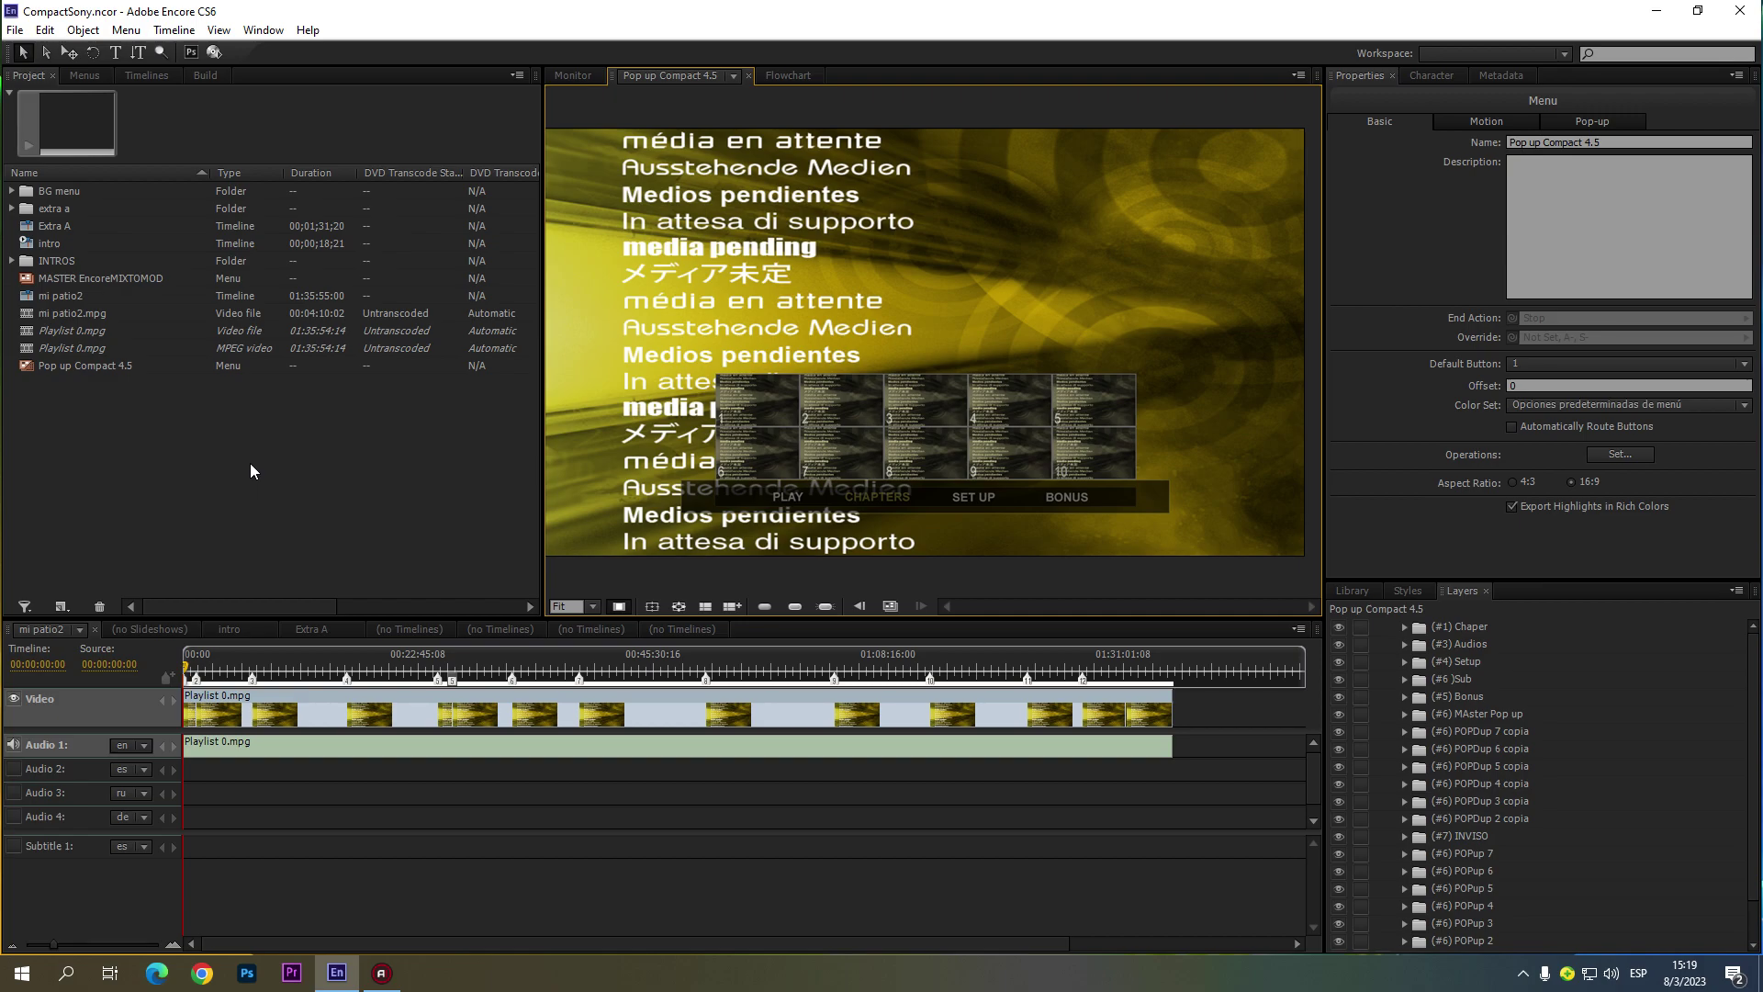
left_click(619, 606)
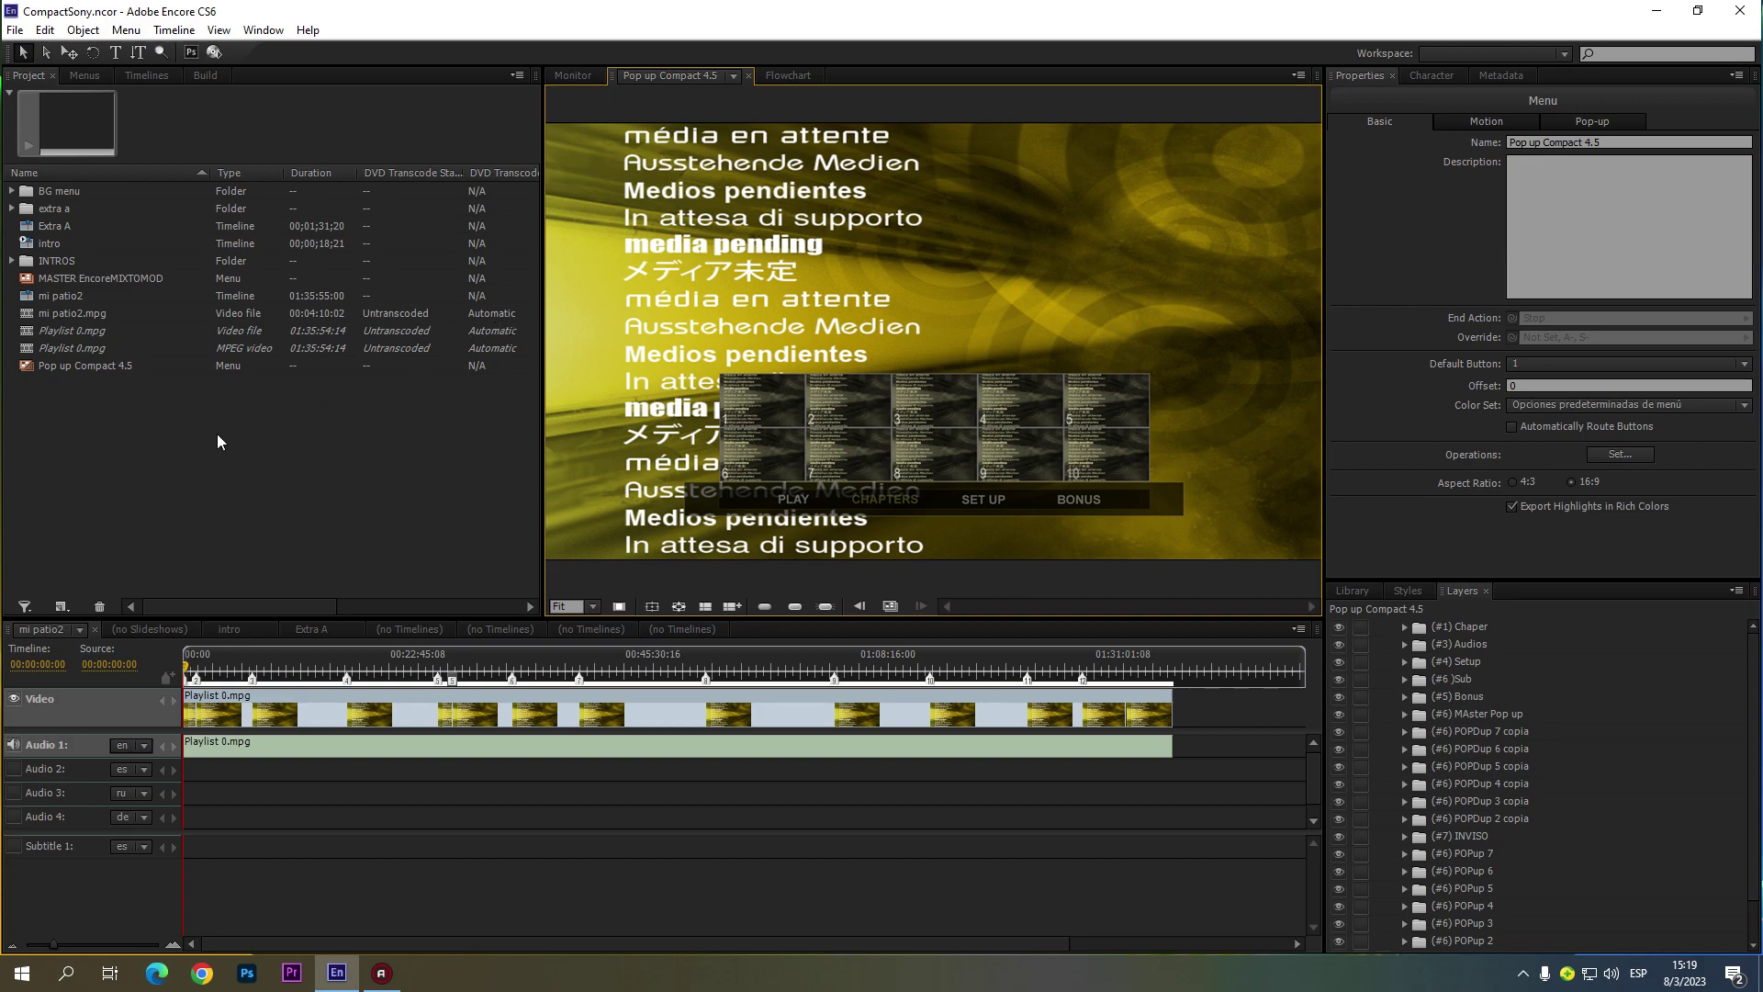
Step: Open the transcode settings of mi patio2.mpg, review its quality preset details, and set the Blu-ray codec to H.264
right_click(250, 505)
left_click(79, 318)
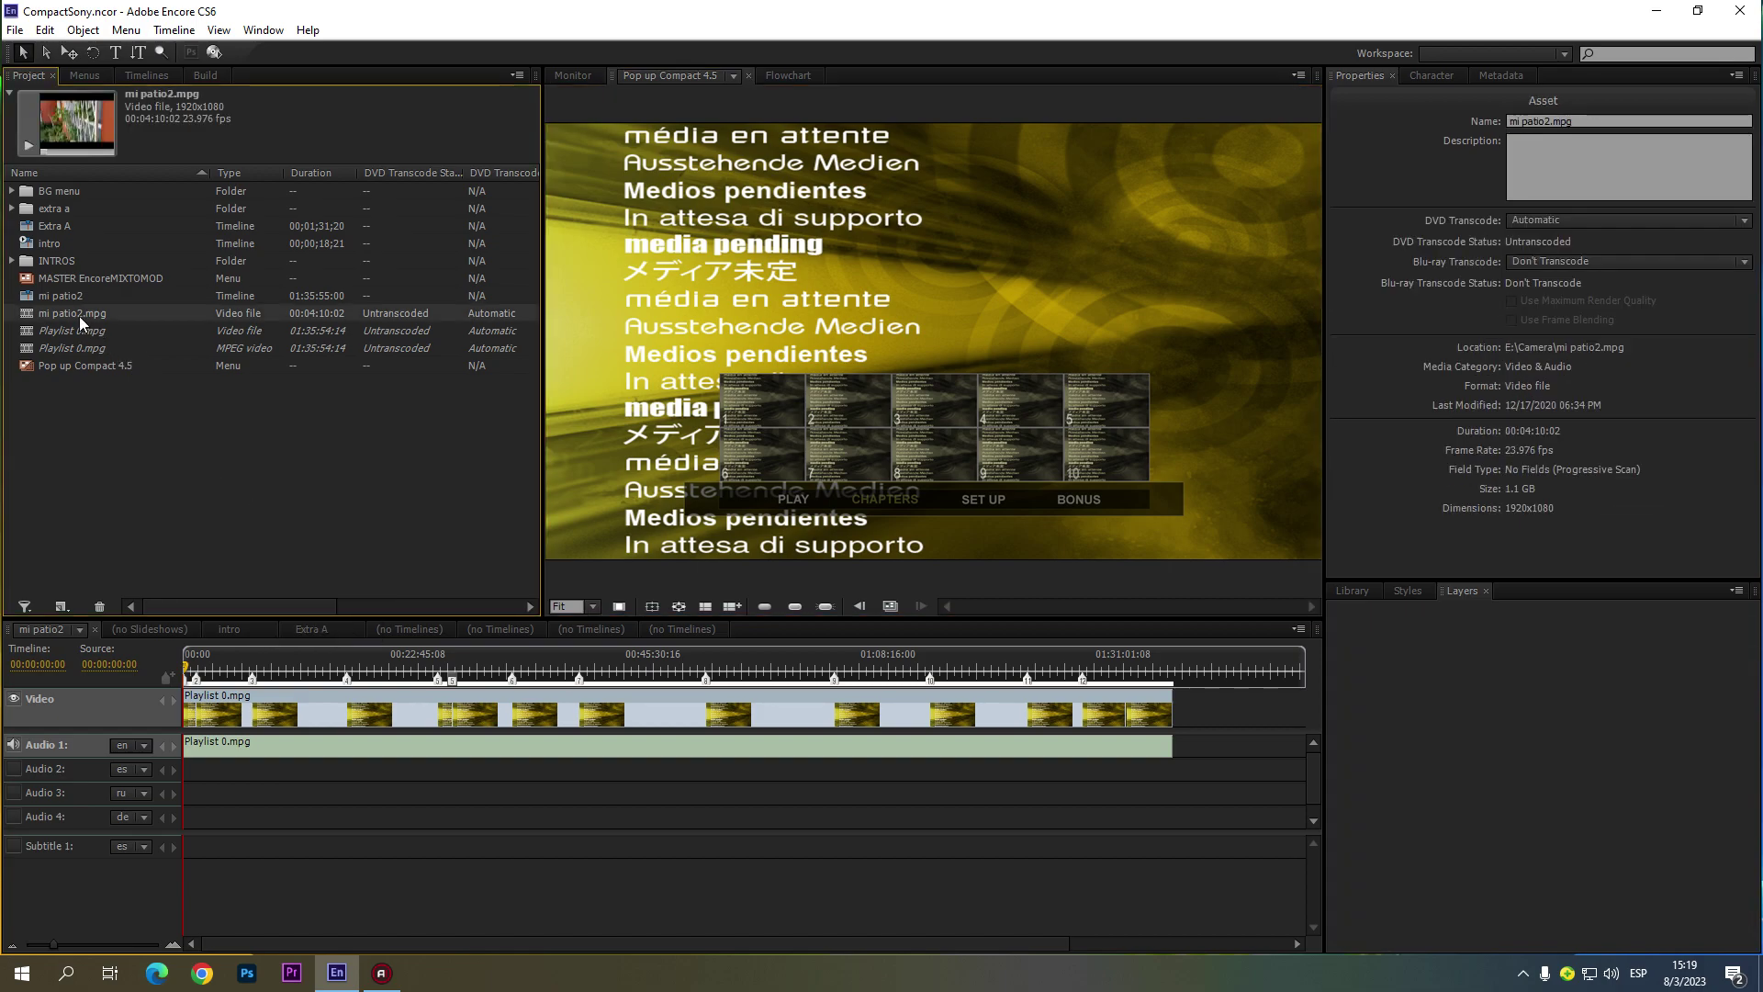
right_click(79, 317)
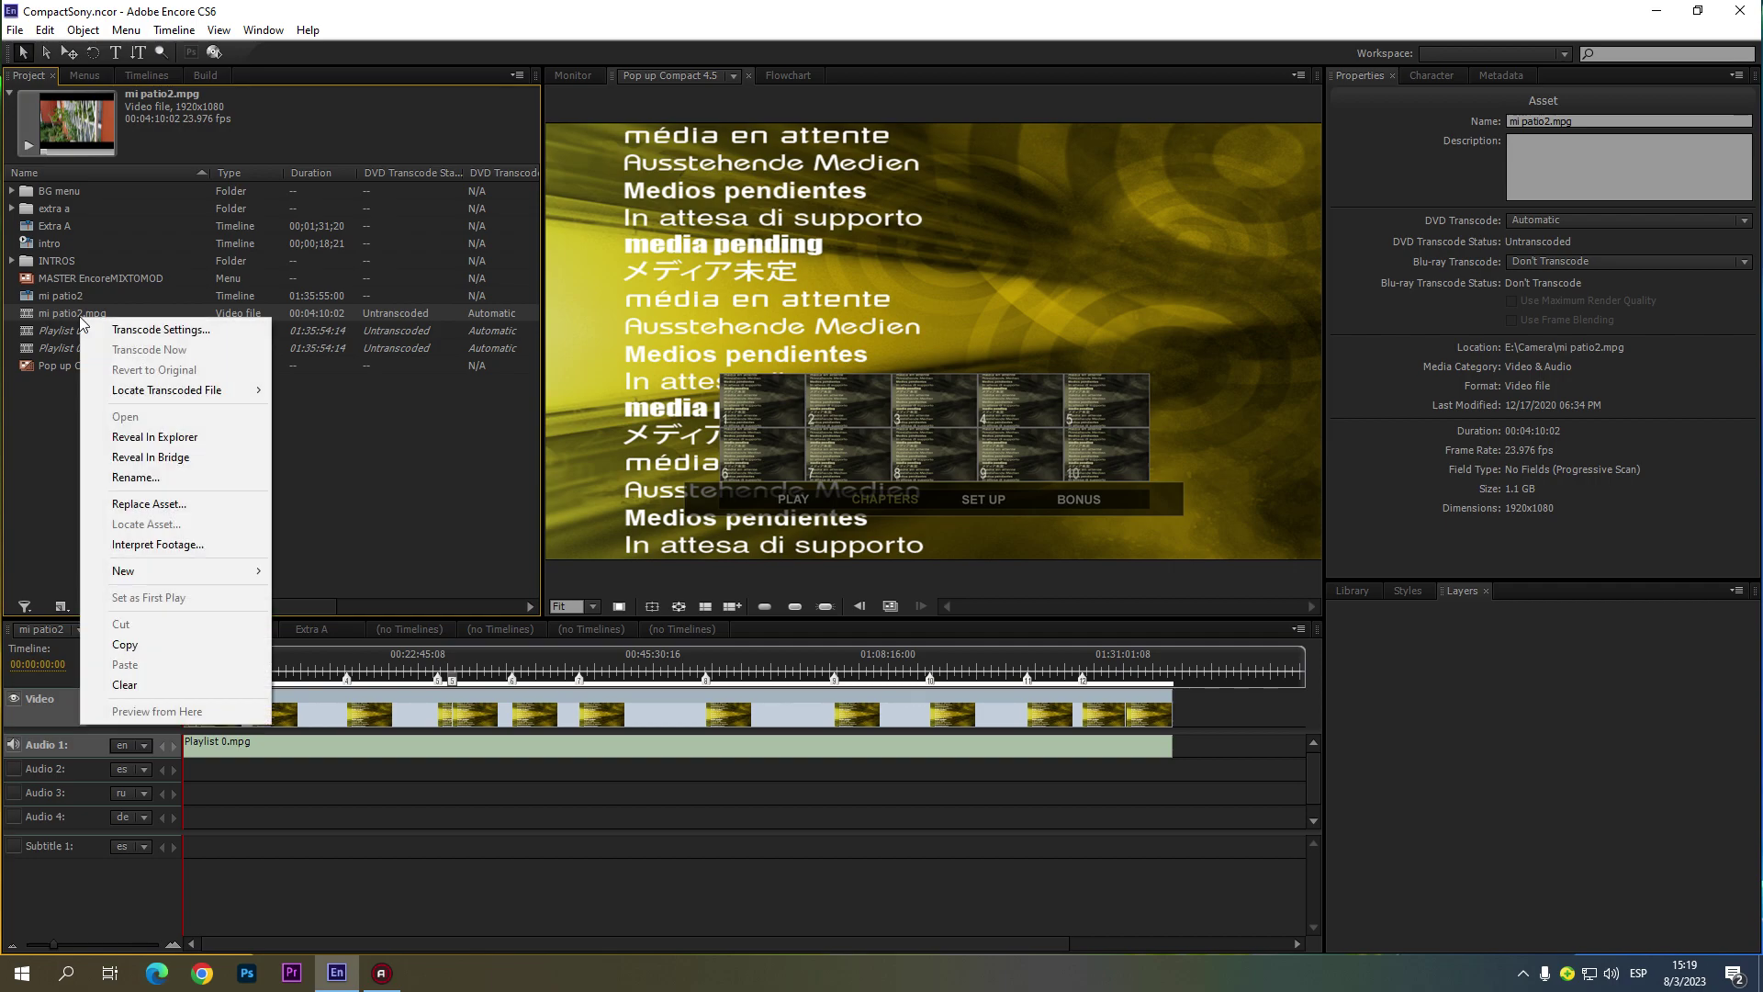
left_click(149, 329)
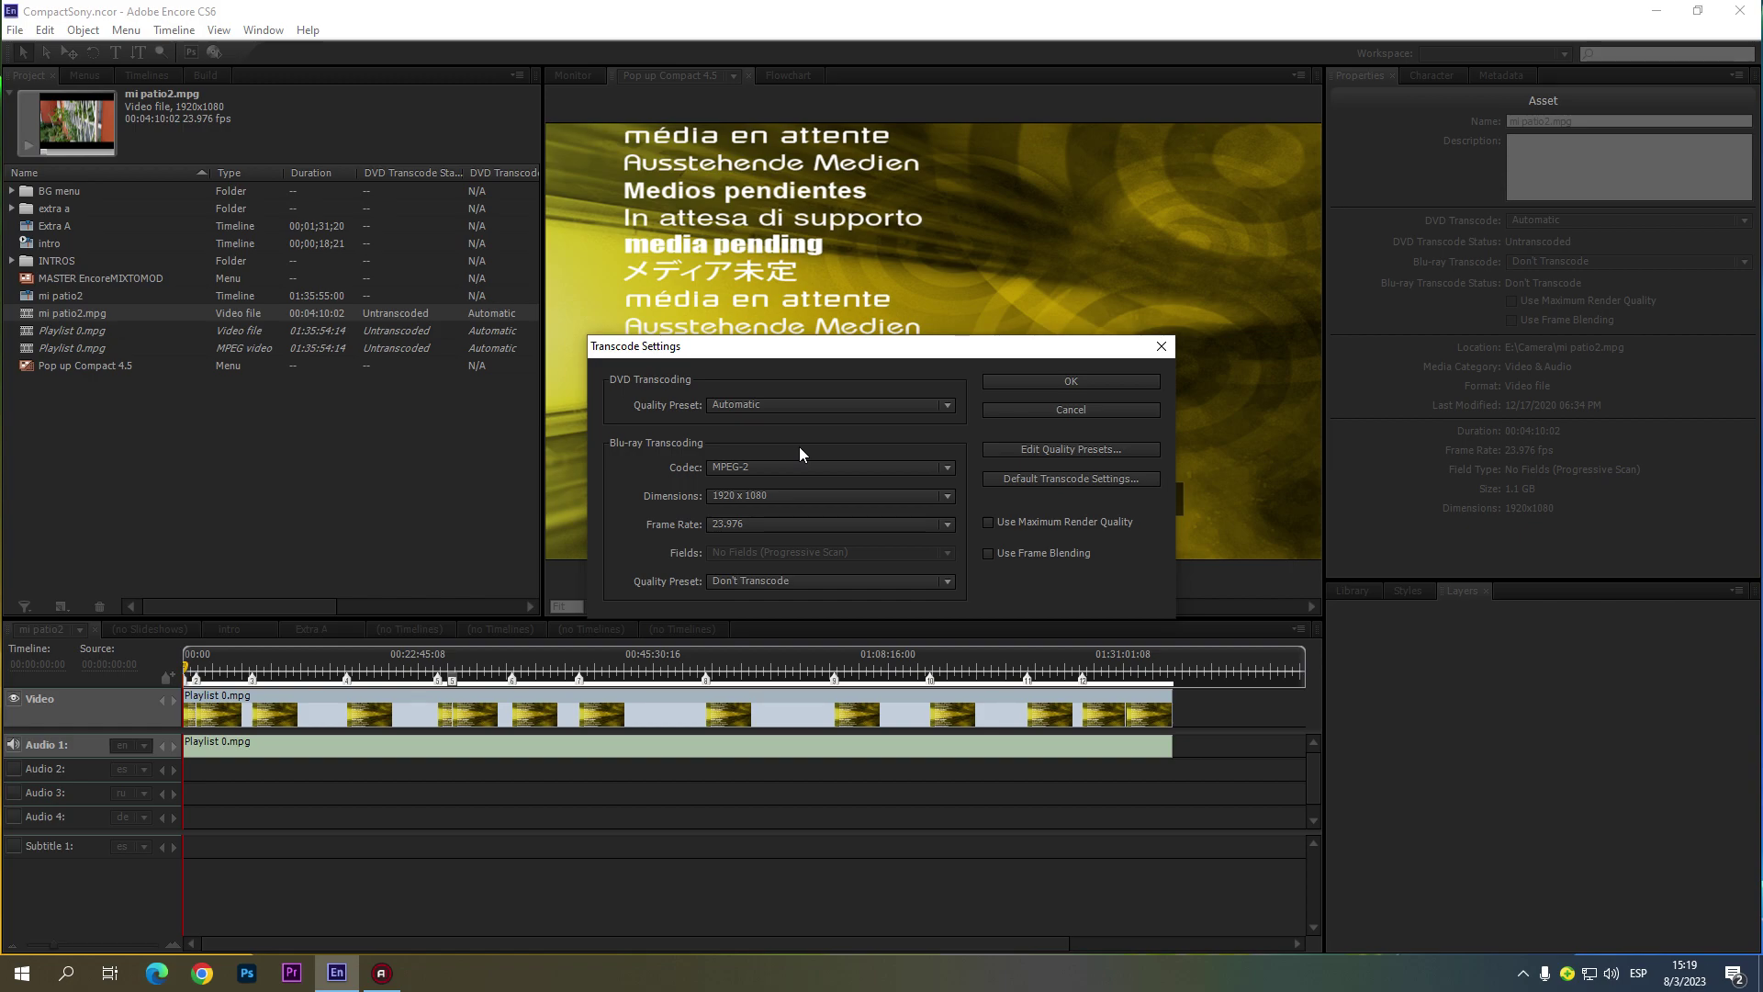
left_click(1021, 448)
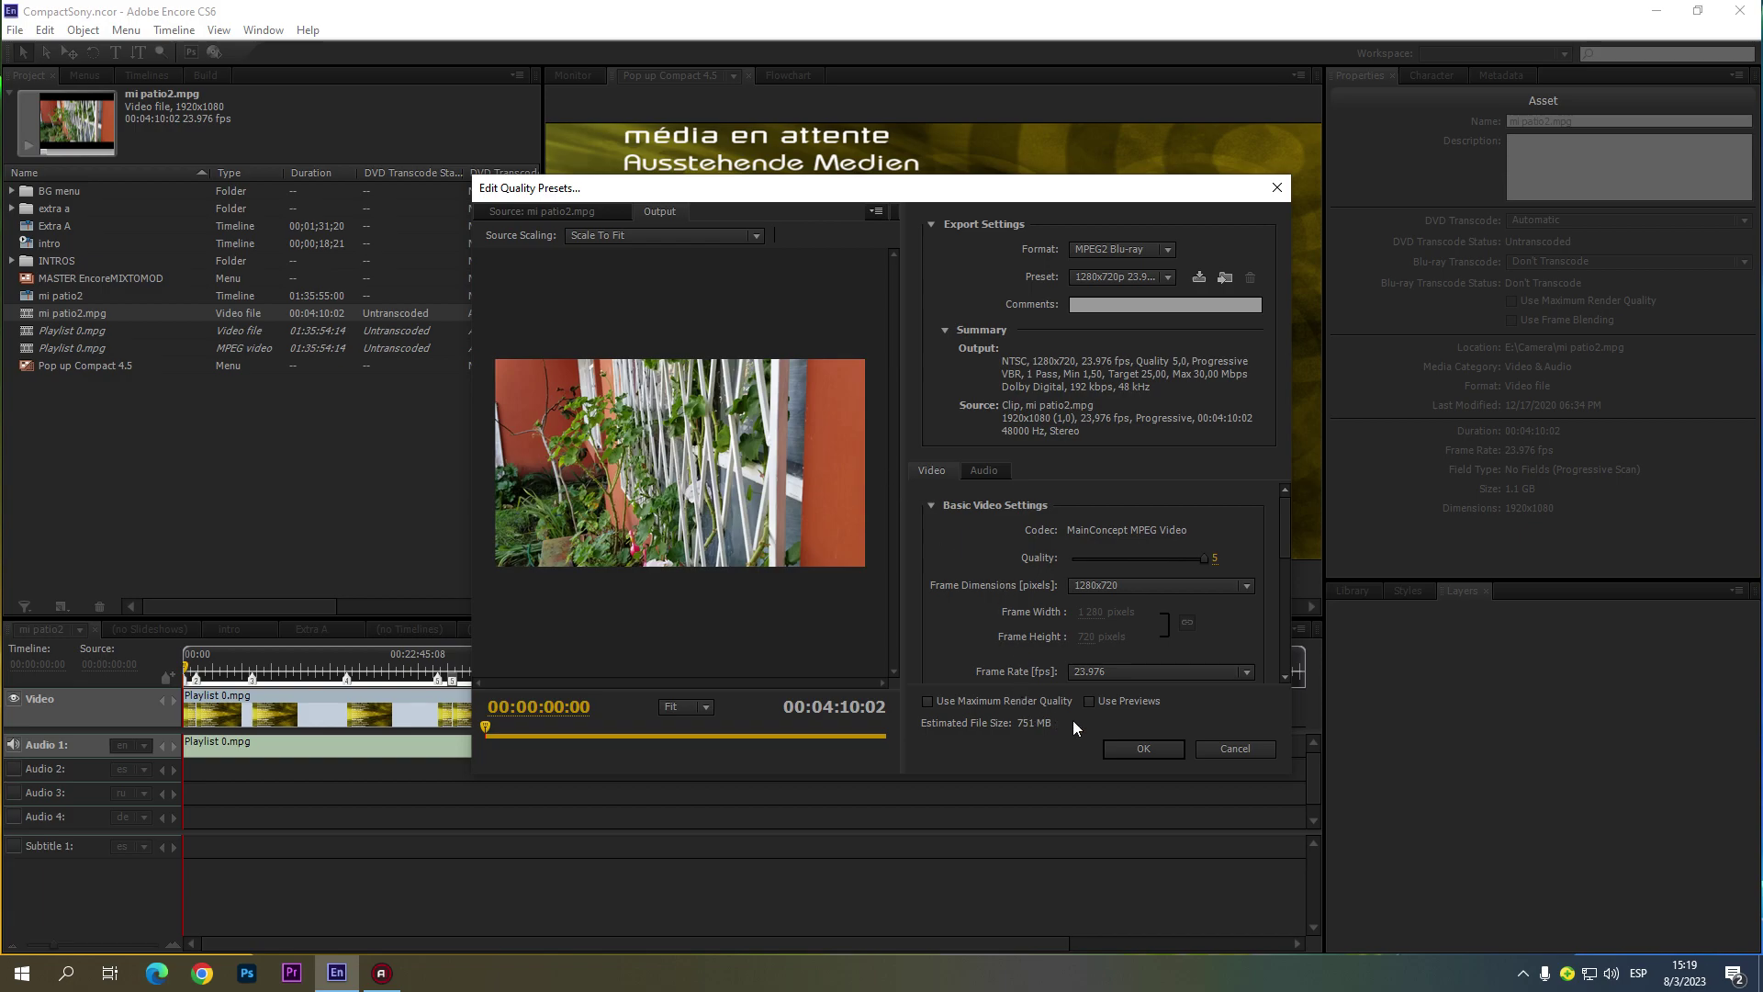
left_click(1130, 749)
left_click(832, 465)
left_click(785, 504)
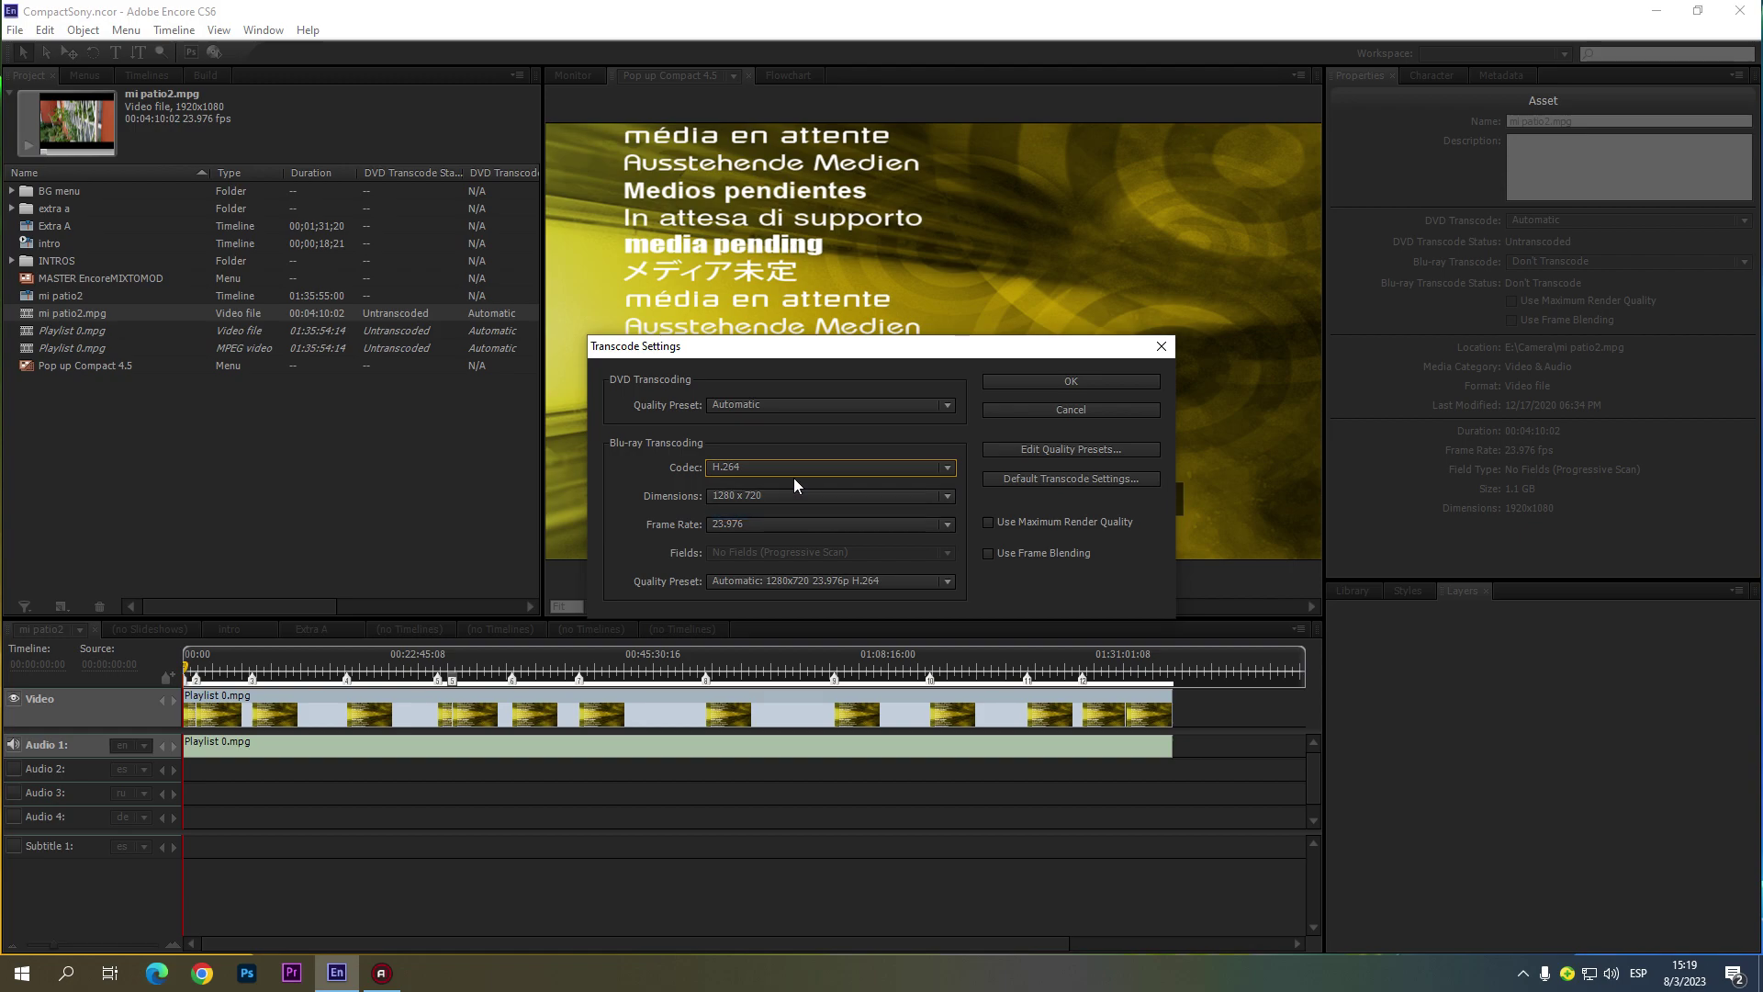
Step: Review the DVD quality presets and the preset editor, and enable Use Maximum Render Quality for mi patio2.mpg
left_click(796, 407)
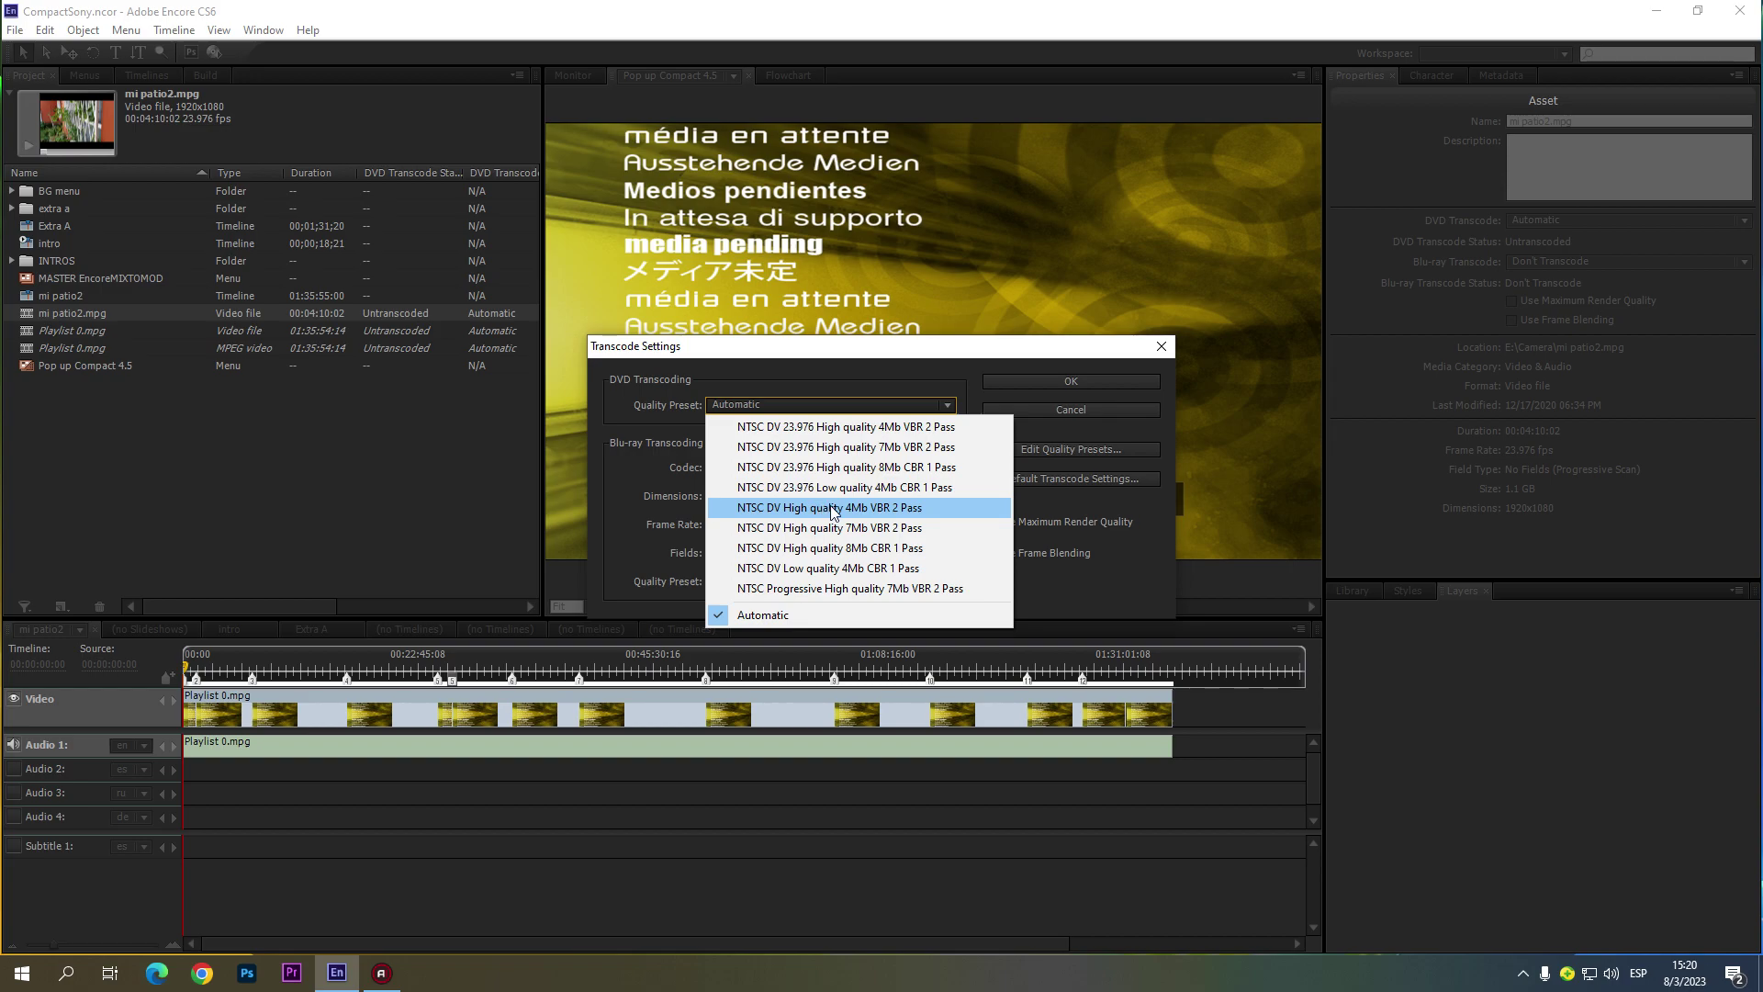
left_click(622, 472)
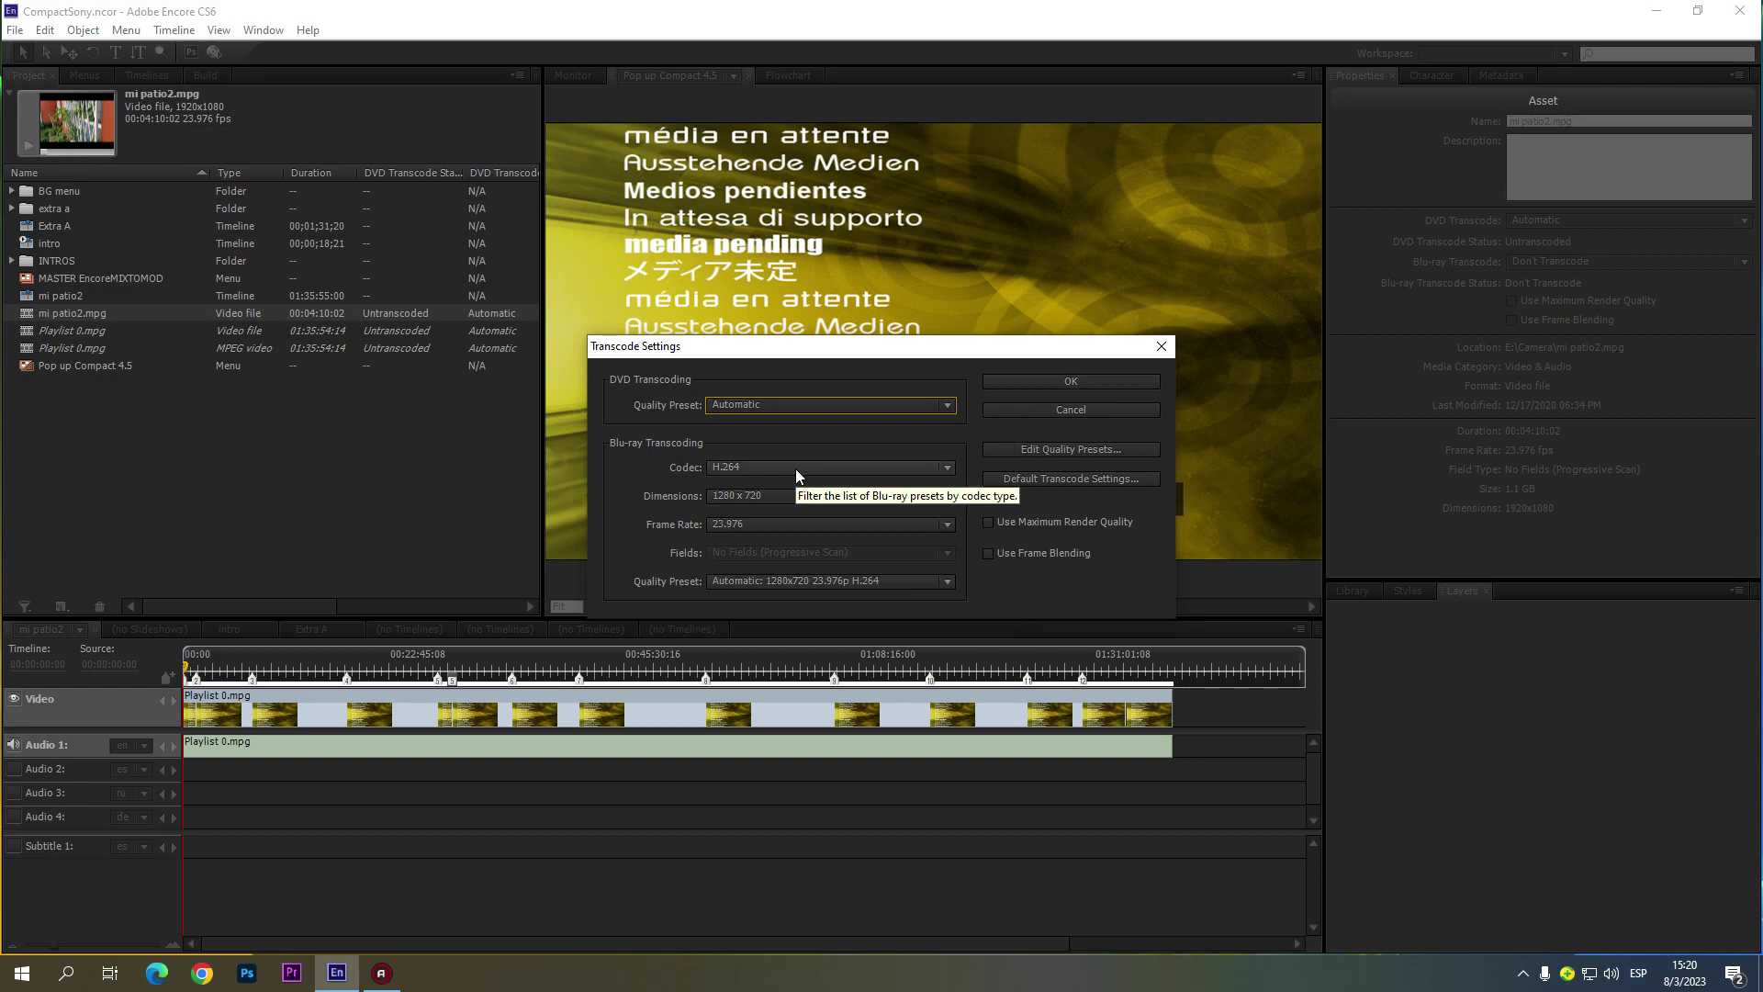
left_click(1063, 448)
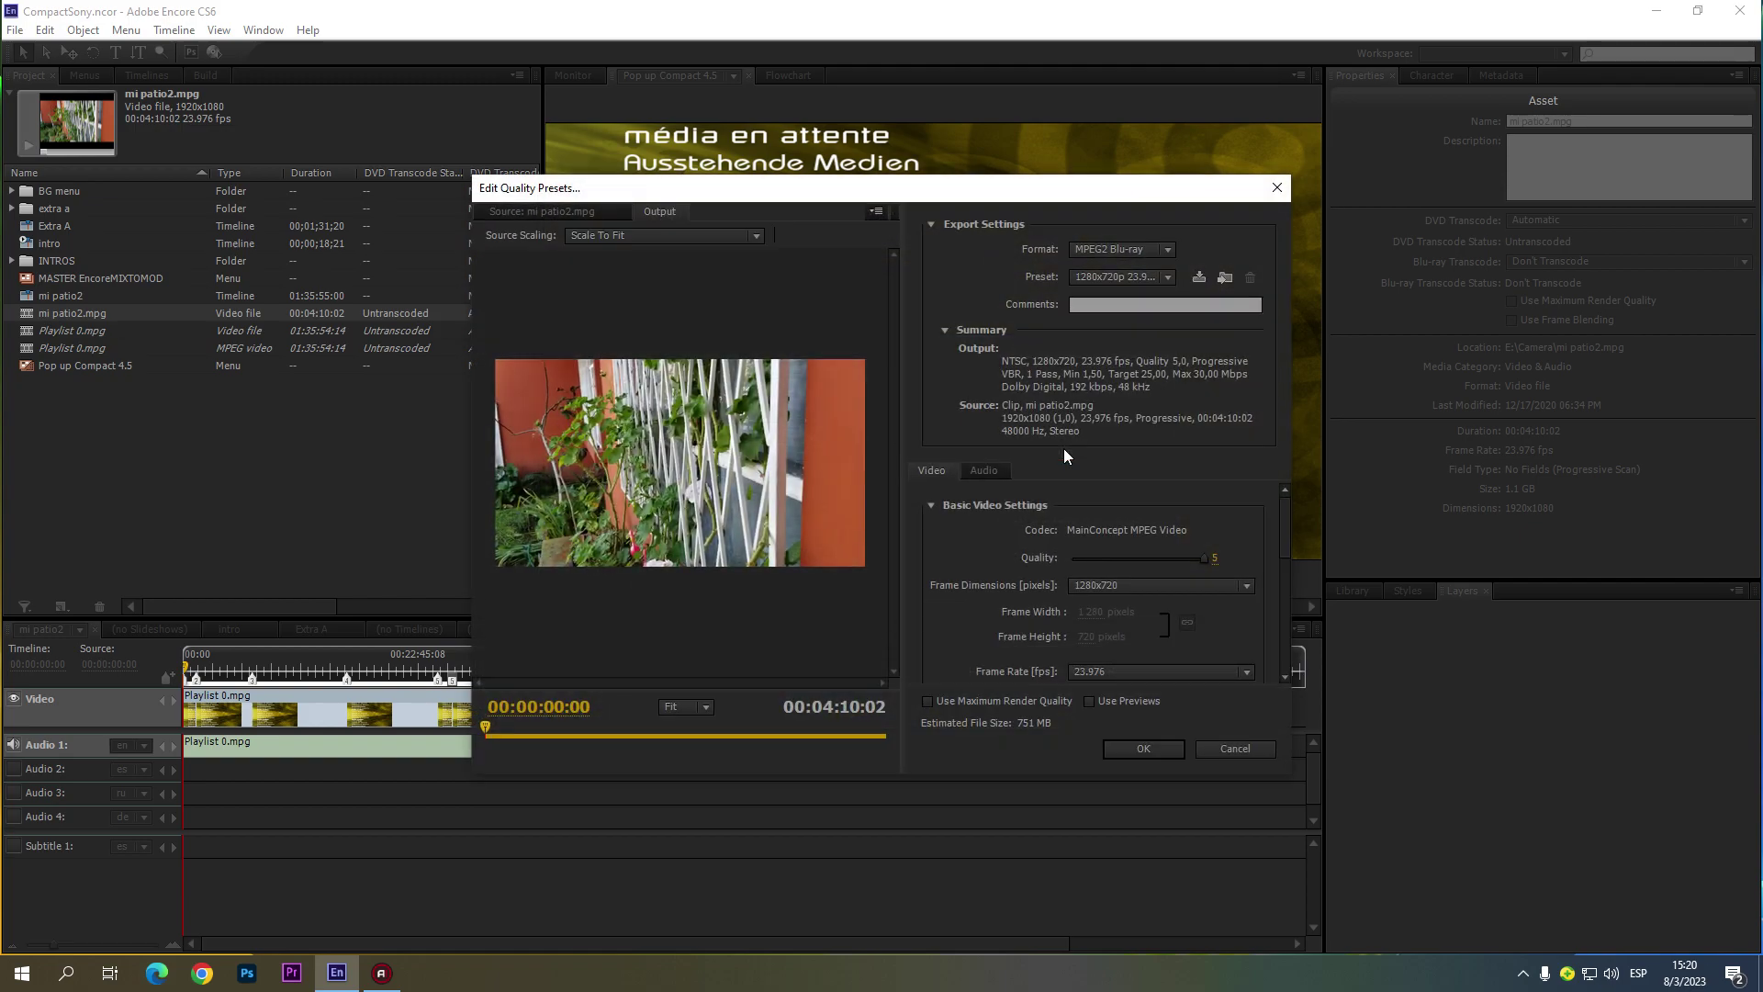
left_click(1138, 748)
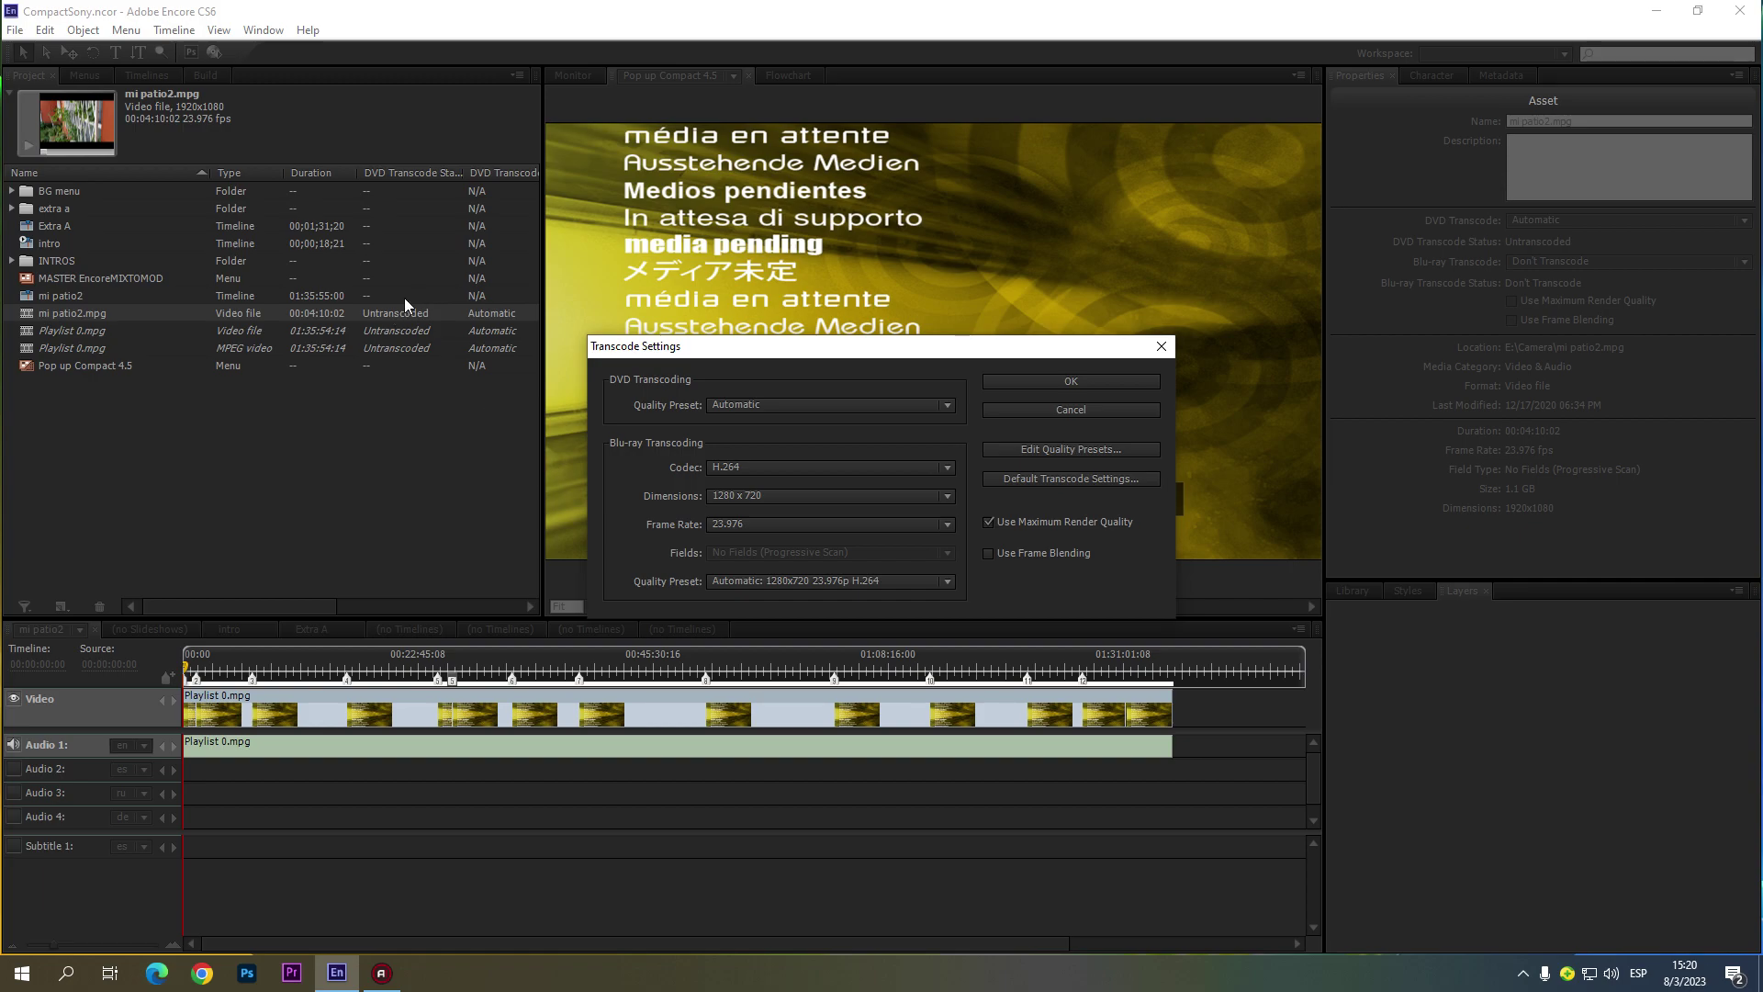
Step: Set the Blu-ray quality preset of mi patio2.mpg to Don't Transcode and apply the transcode settings
left_click(853, 581)
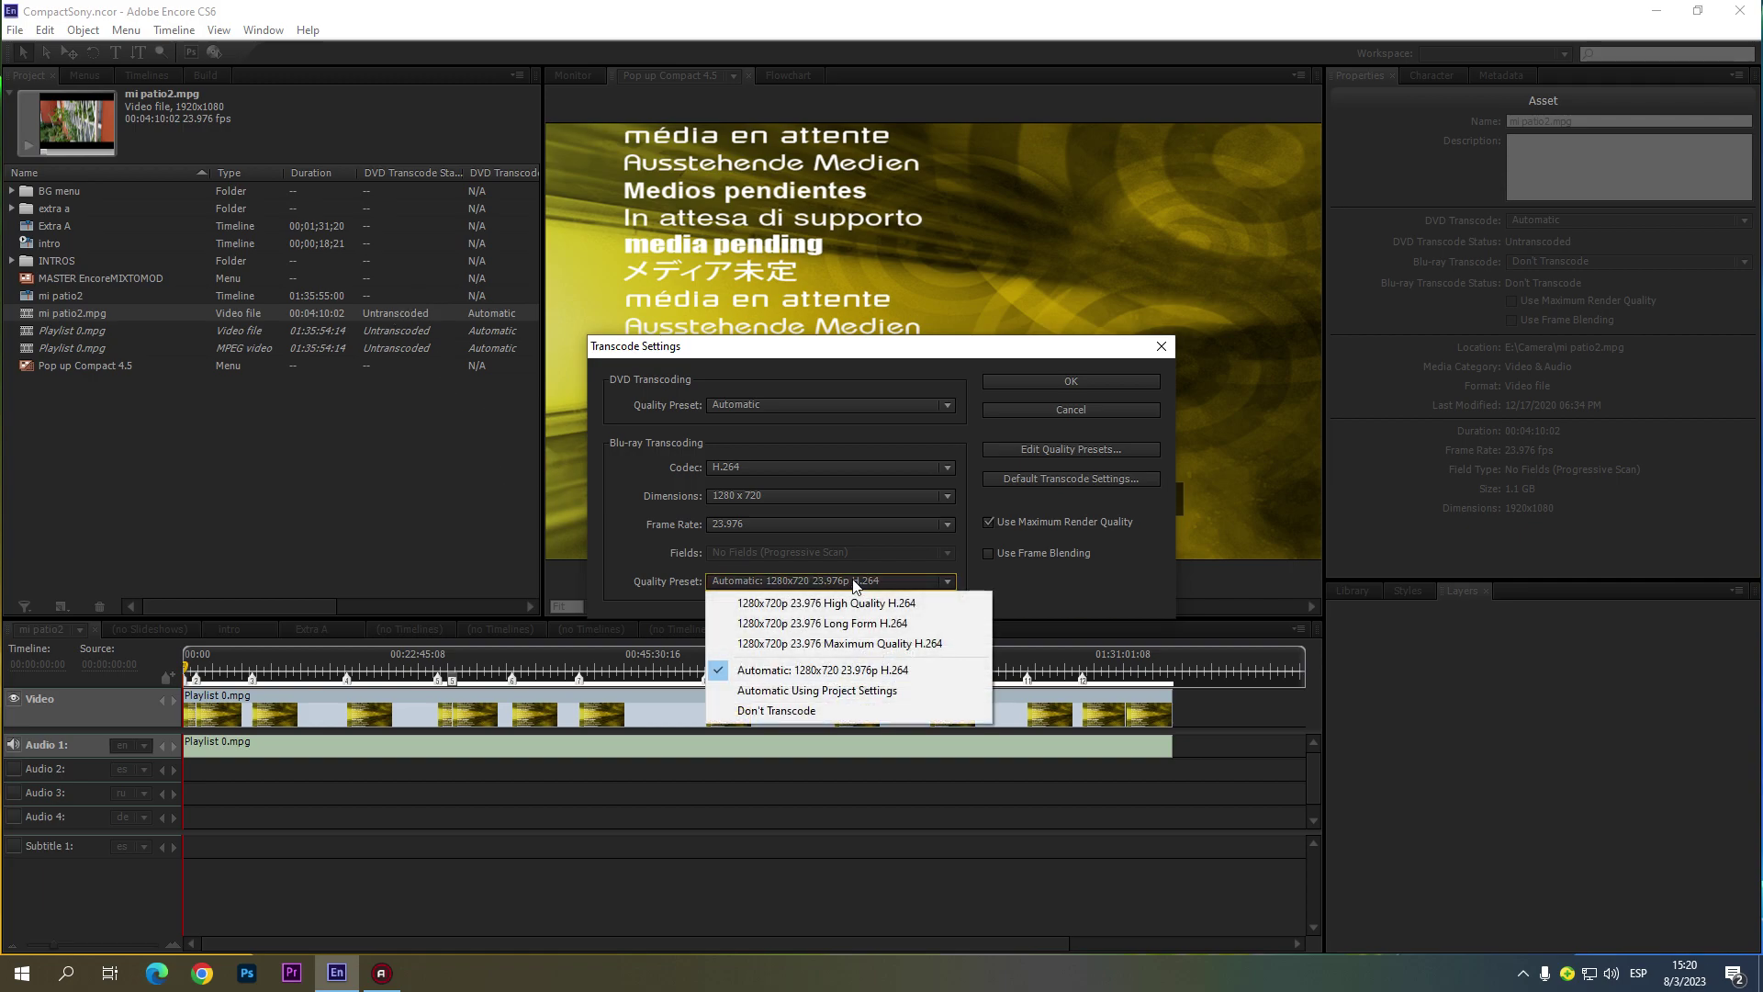
left_click(786, 712)
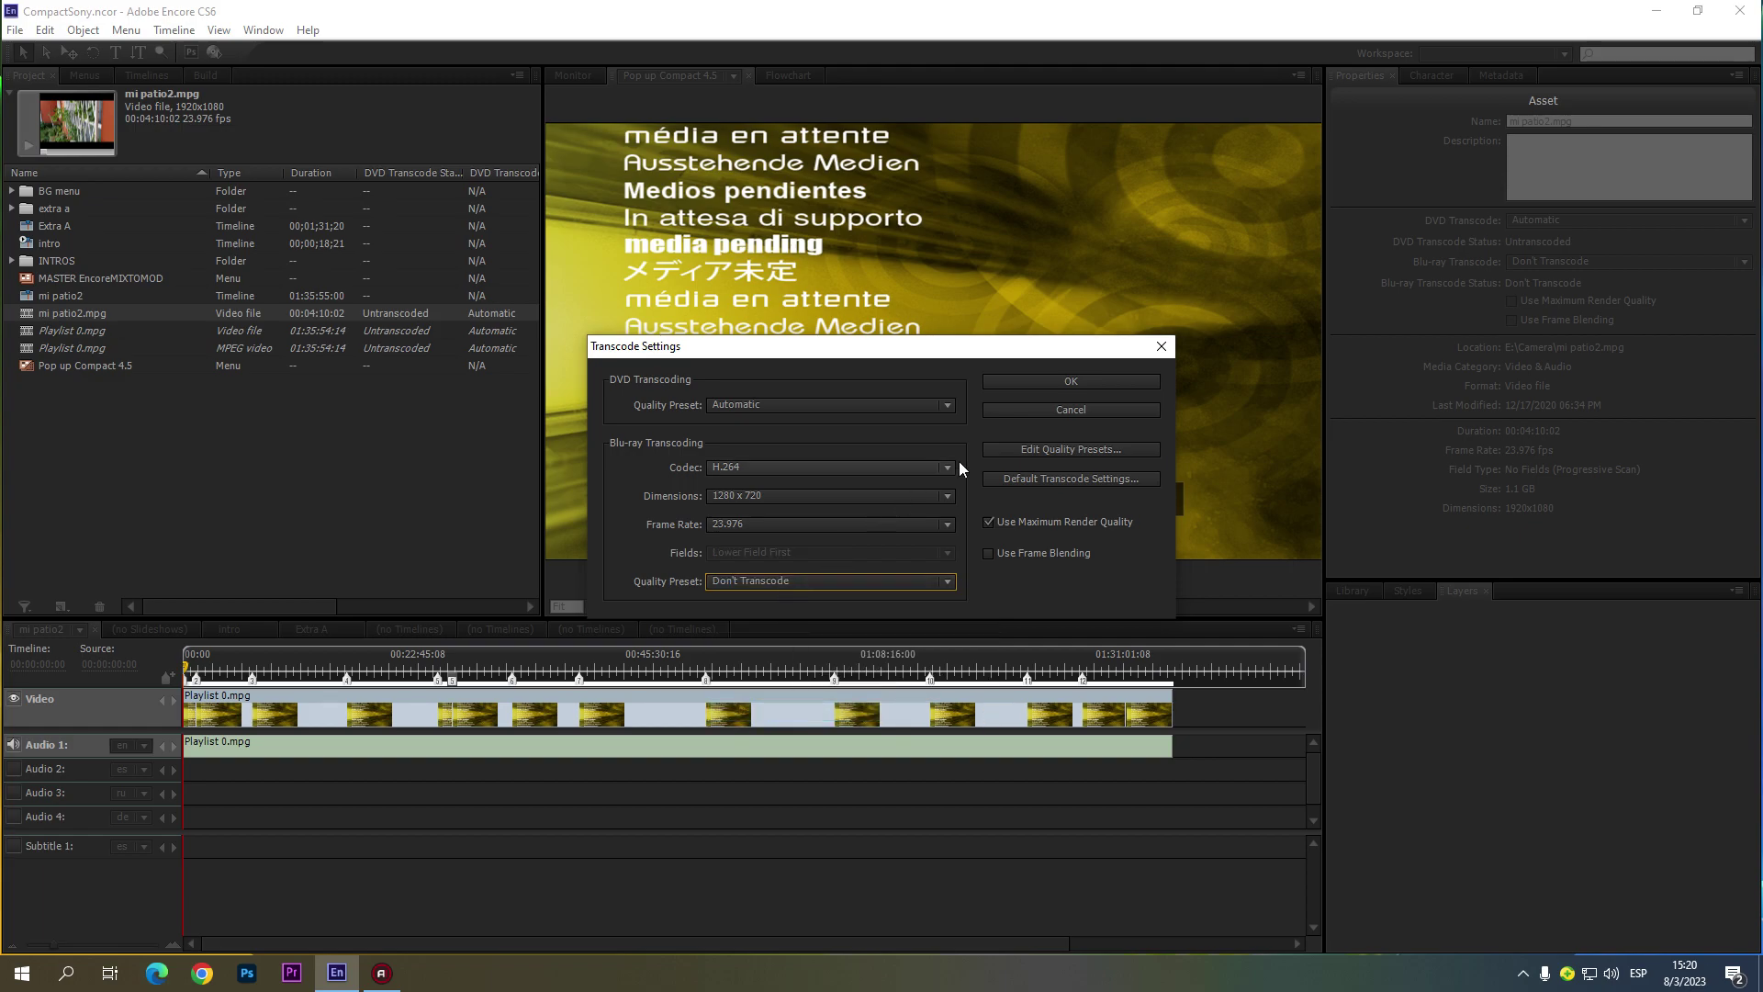
left_click(1053, 382)
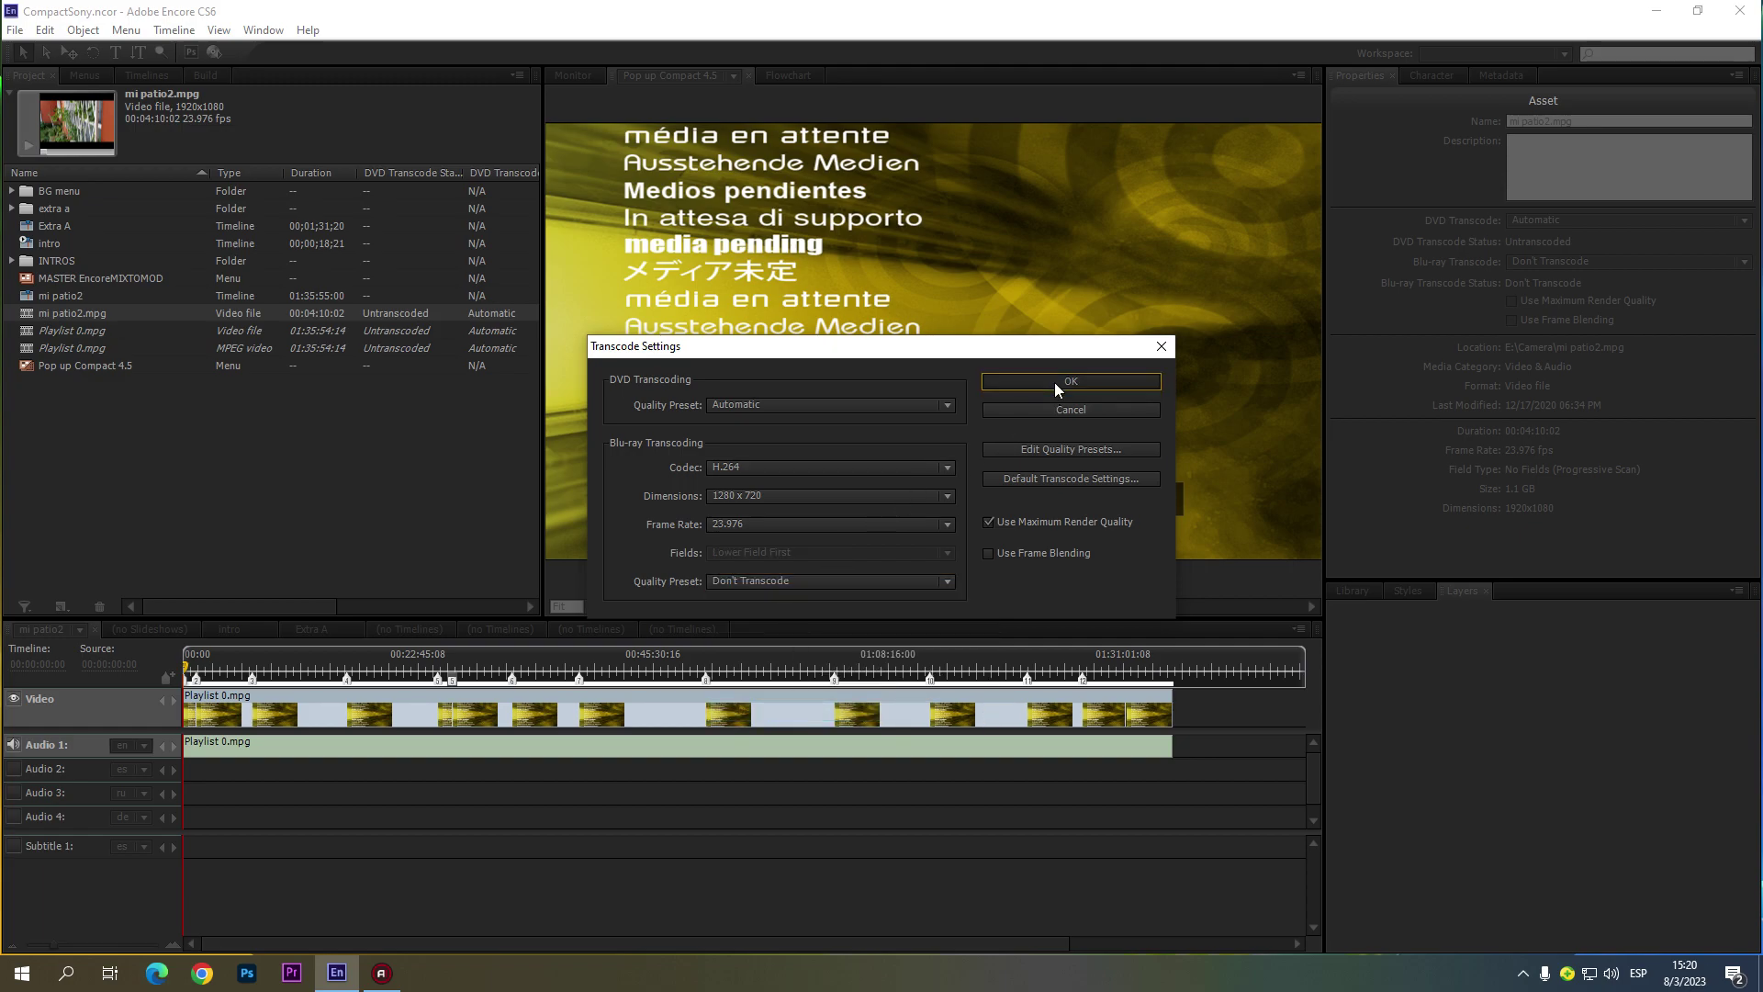
left_click(281, 498)
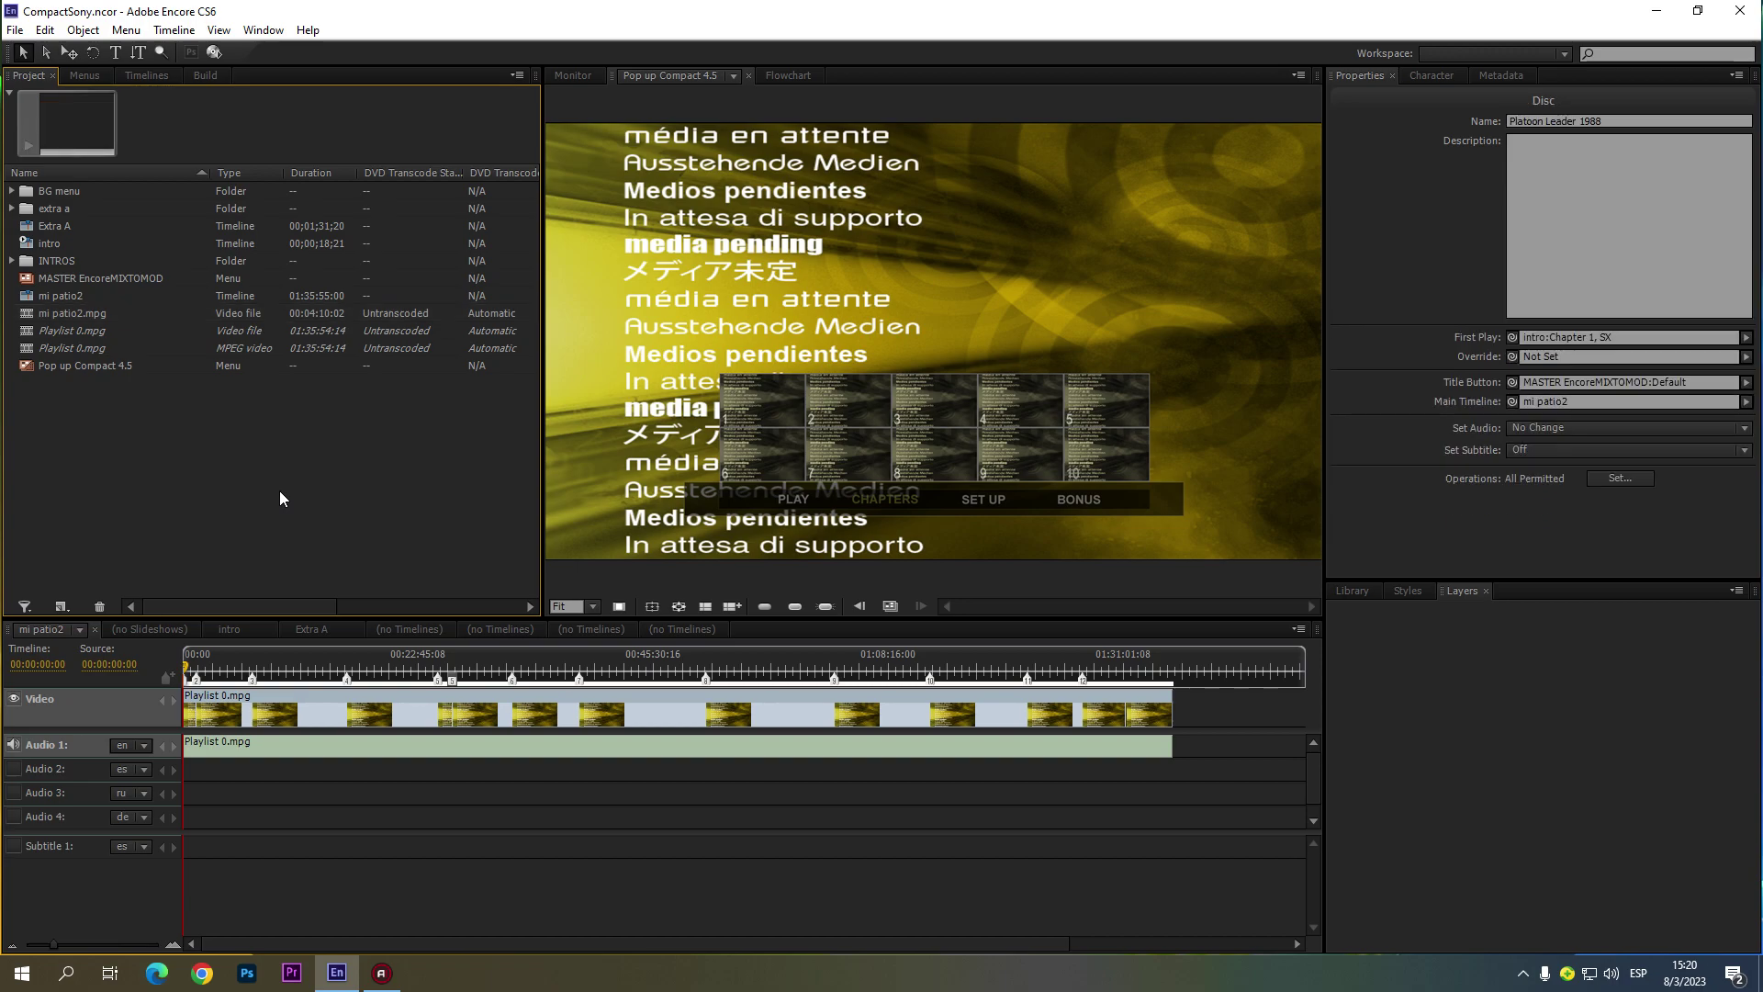
Step: Check the asset properties and available transcode commands of mi patio2.mpg in the project
left_click(90, 316)
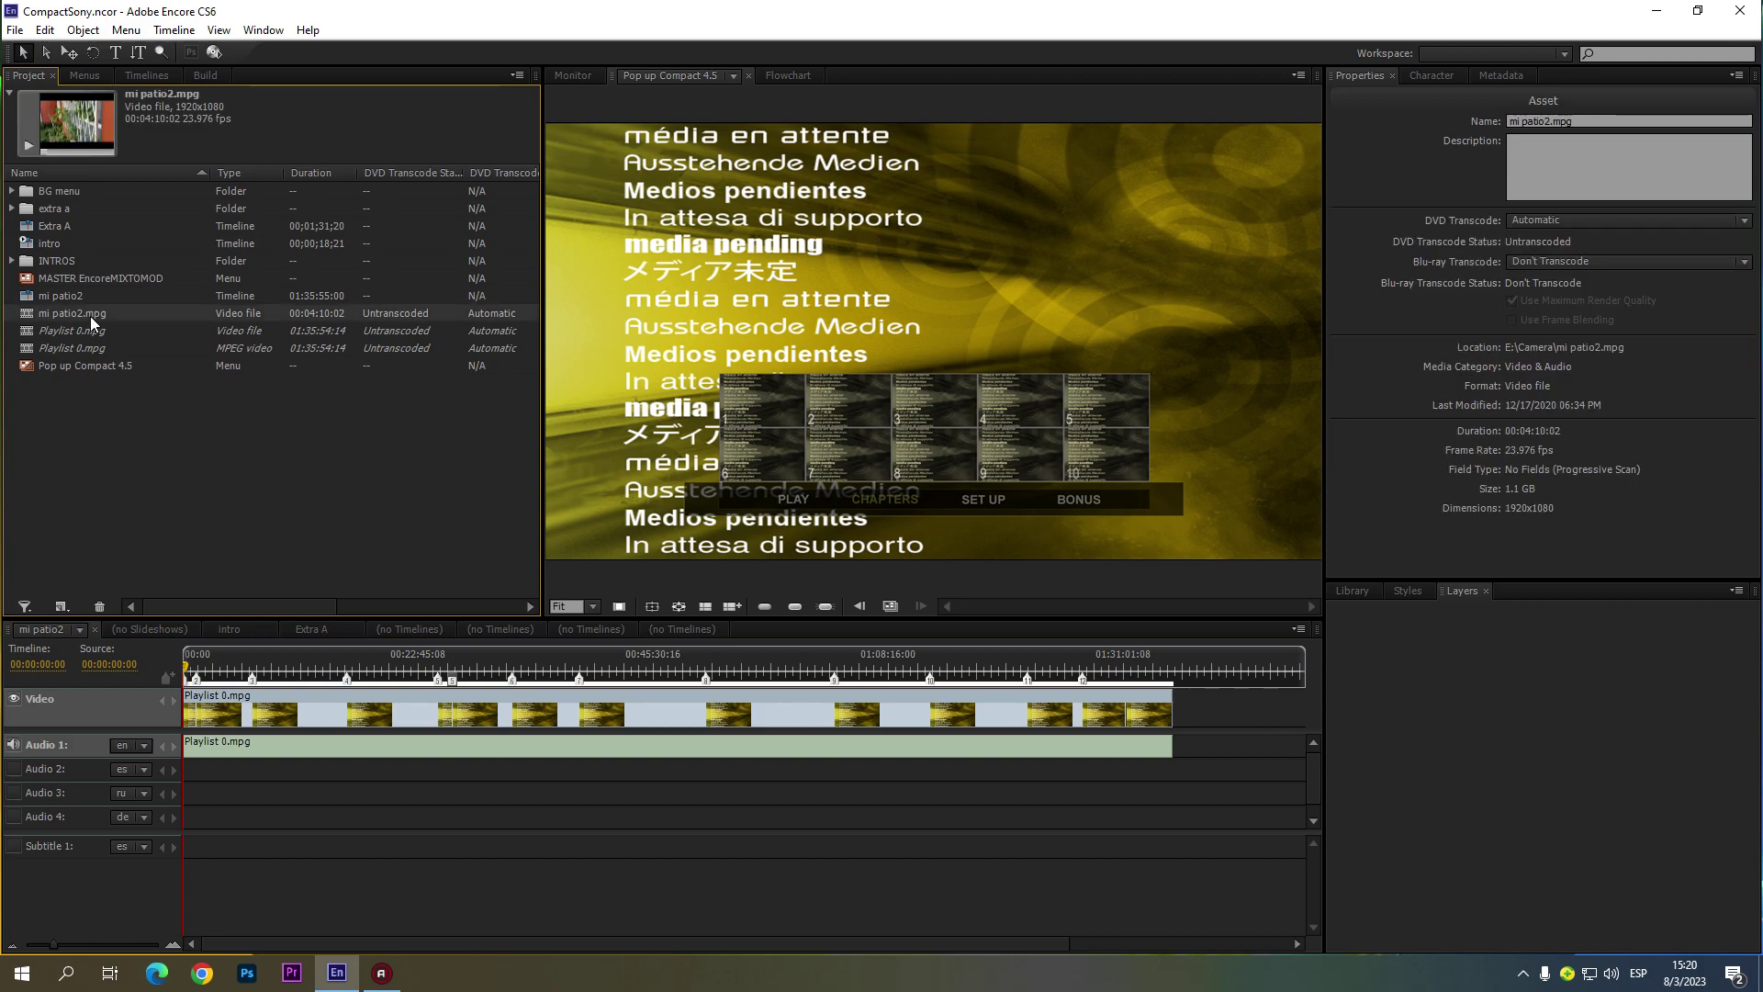
right_click(90, 316)
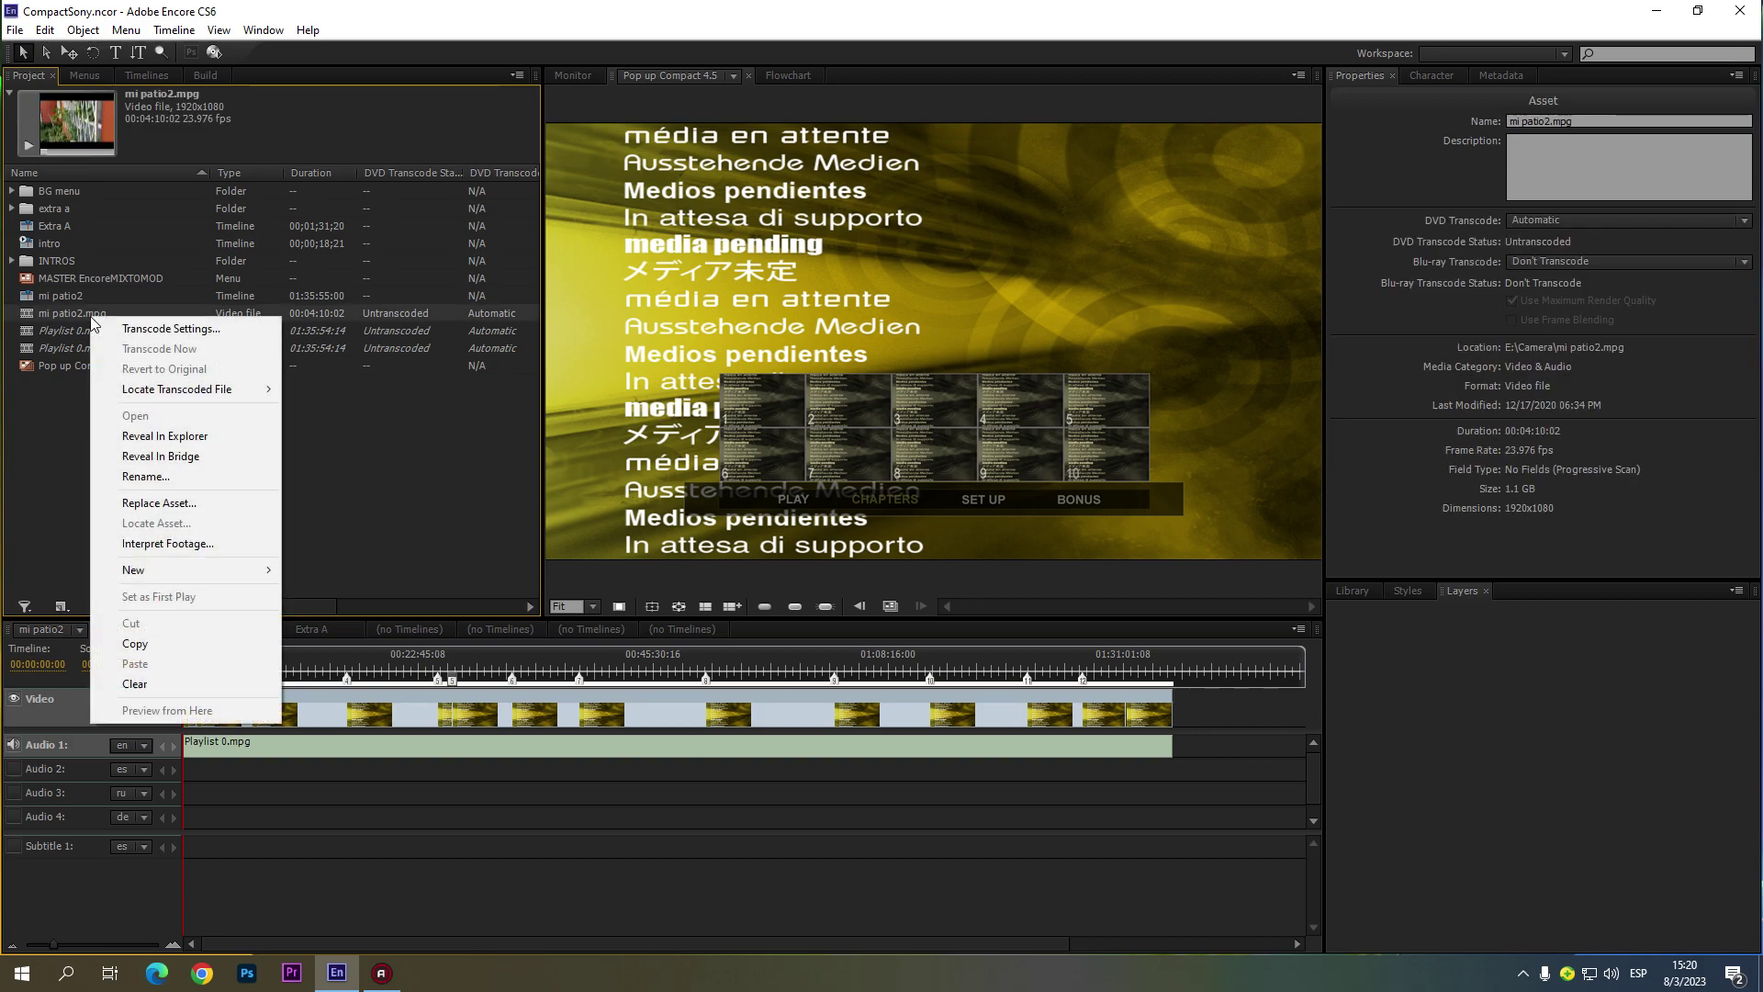
left_click(390, 481)
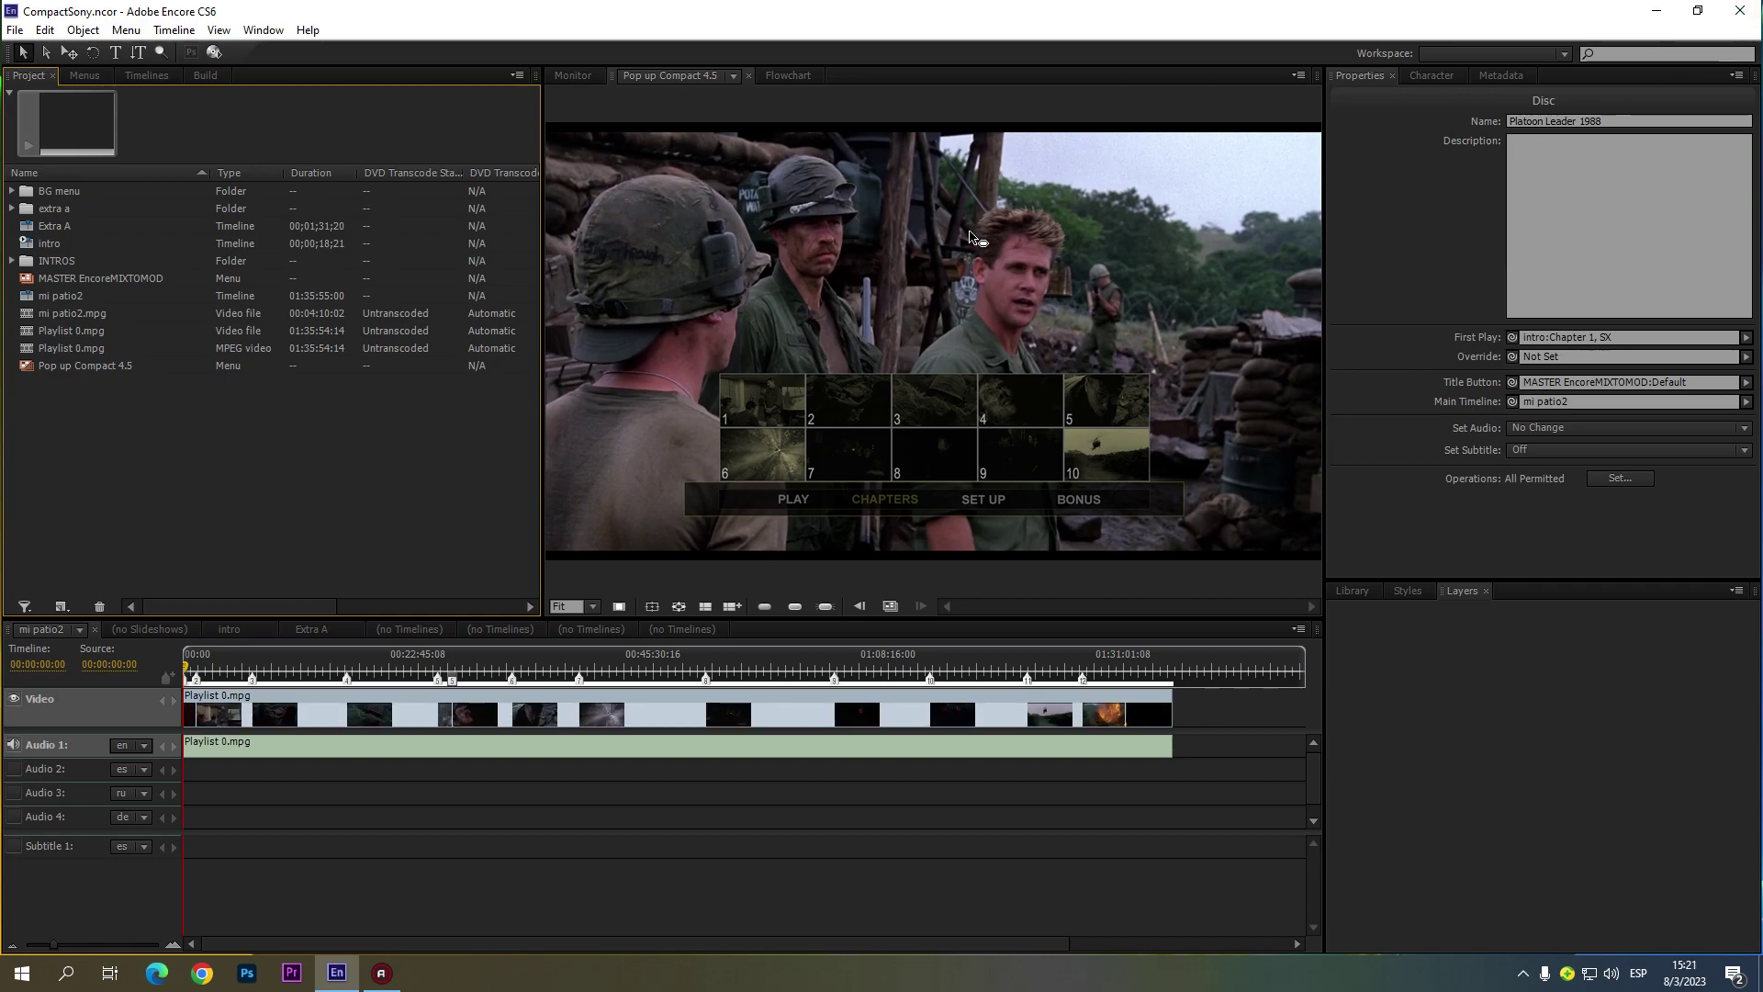
Step: Select the main clip on the mi patio2 timeline and show the selected button highlights on the Pop up Compact 4.5 menu
left_click(1168, 704)
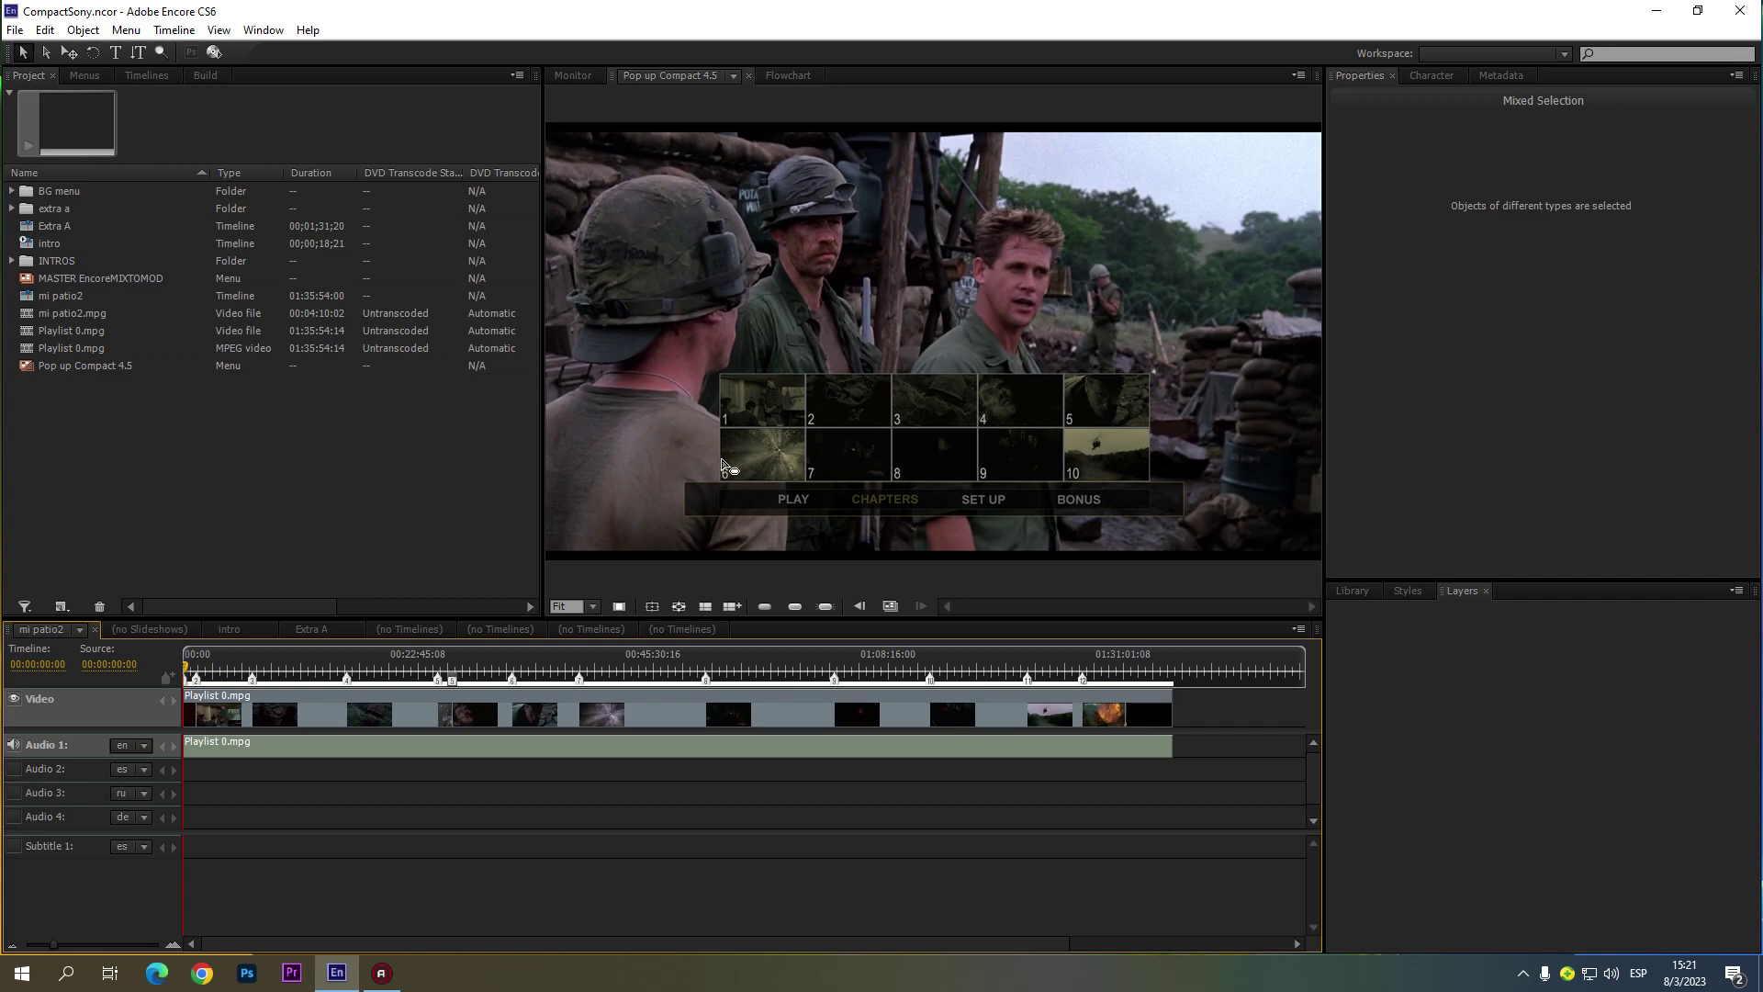
left_click(795, 606)
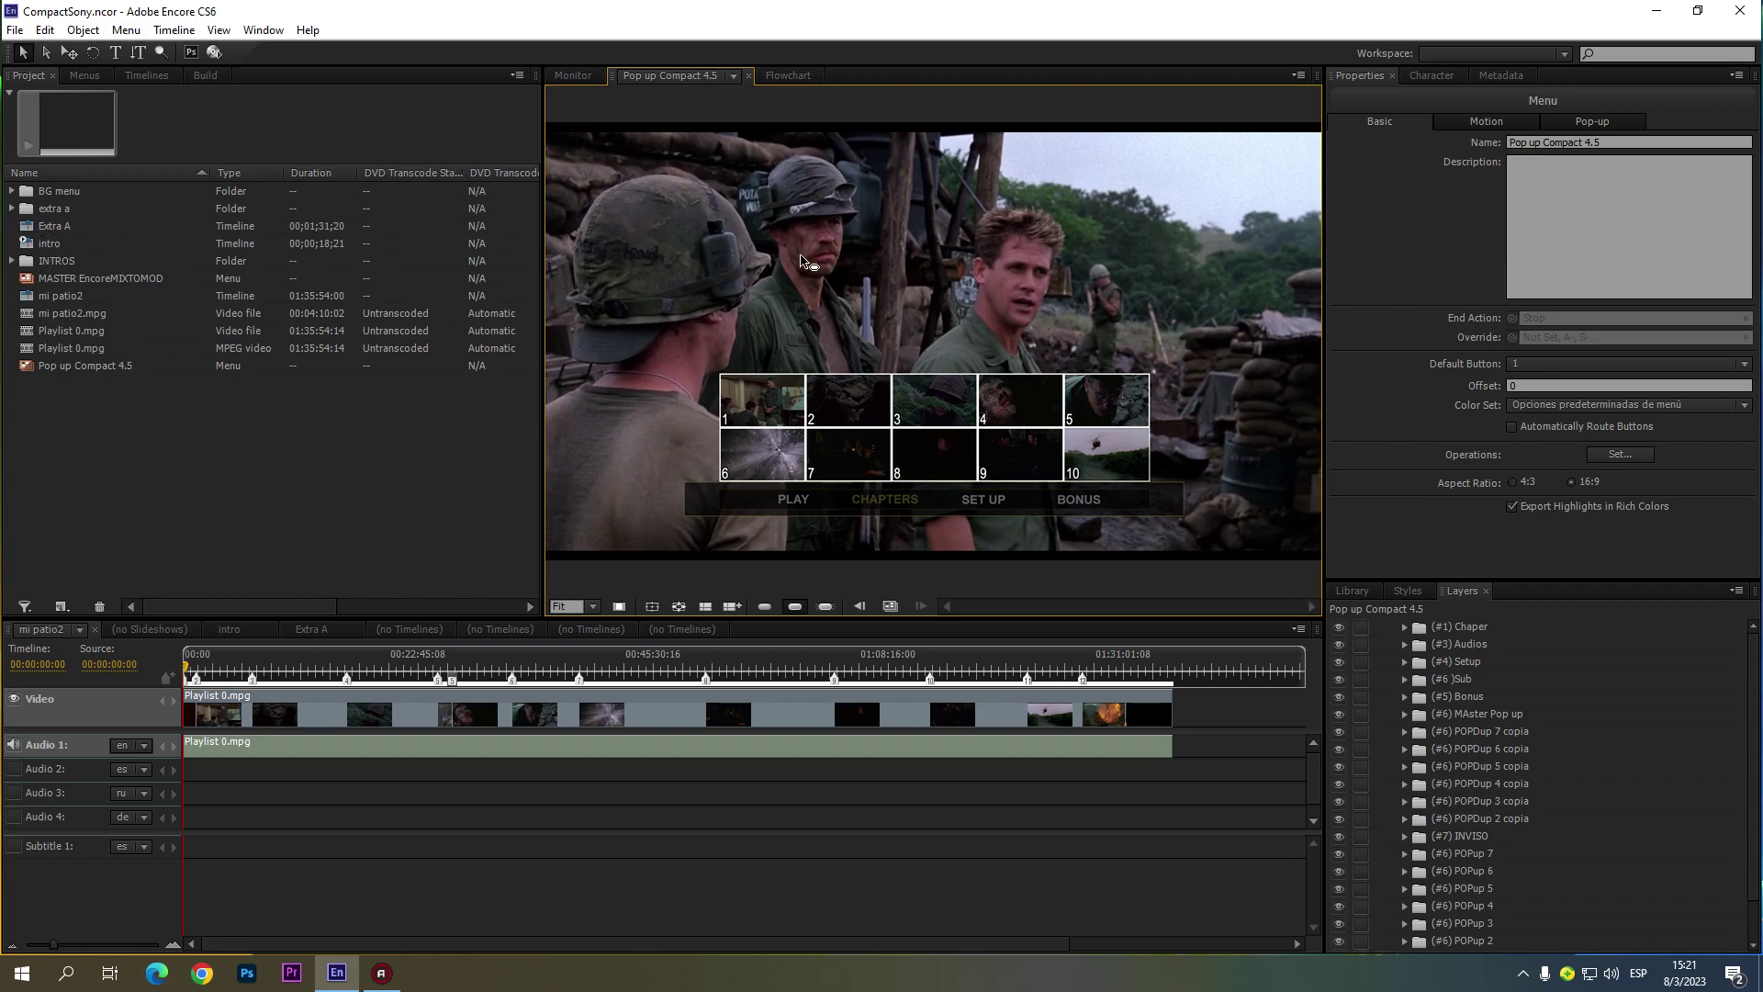
Step: Open the MASTER EncoreMIXTOMOD menu, turn off its preview's pixel correction, and deselect it in the project
double_click(93, 281)
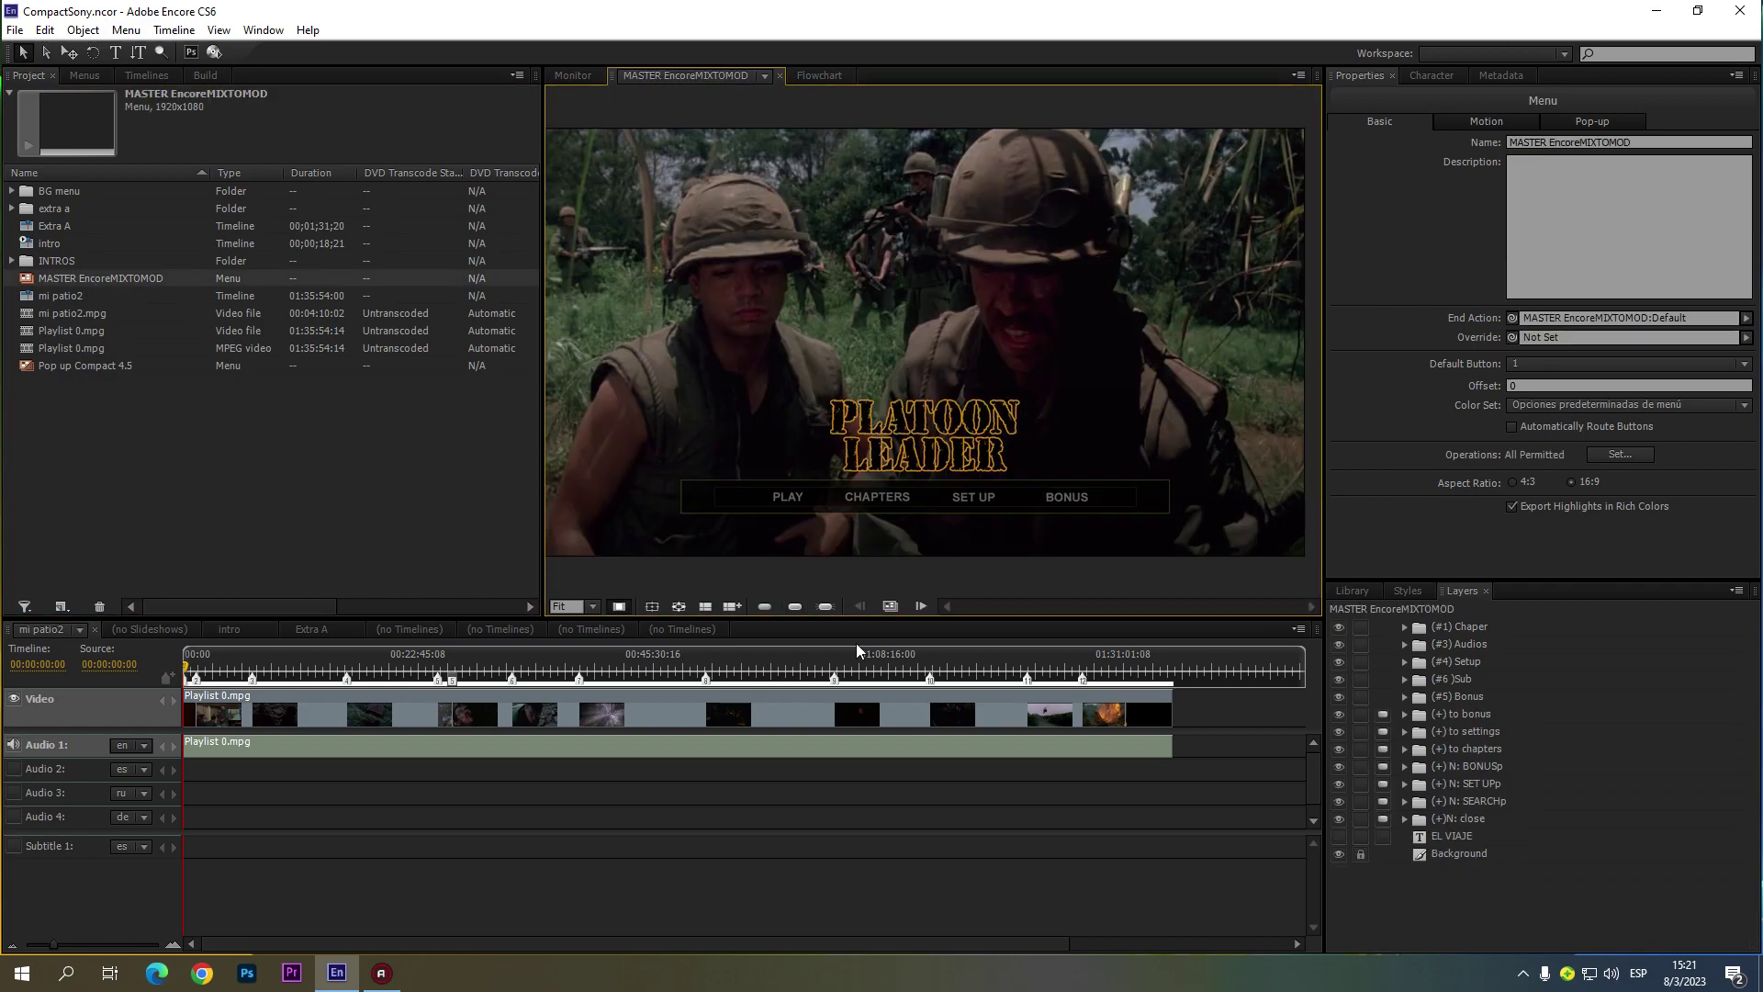
left_click(623, 607)
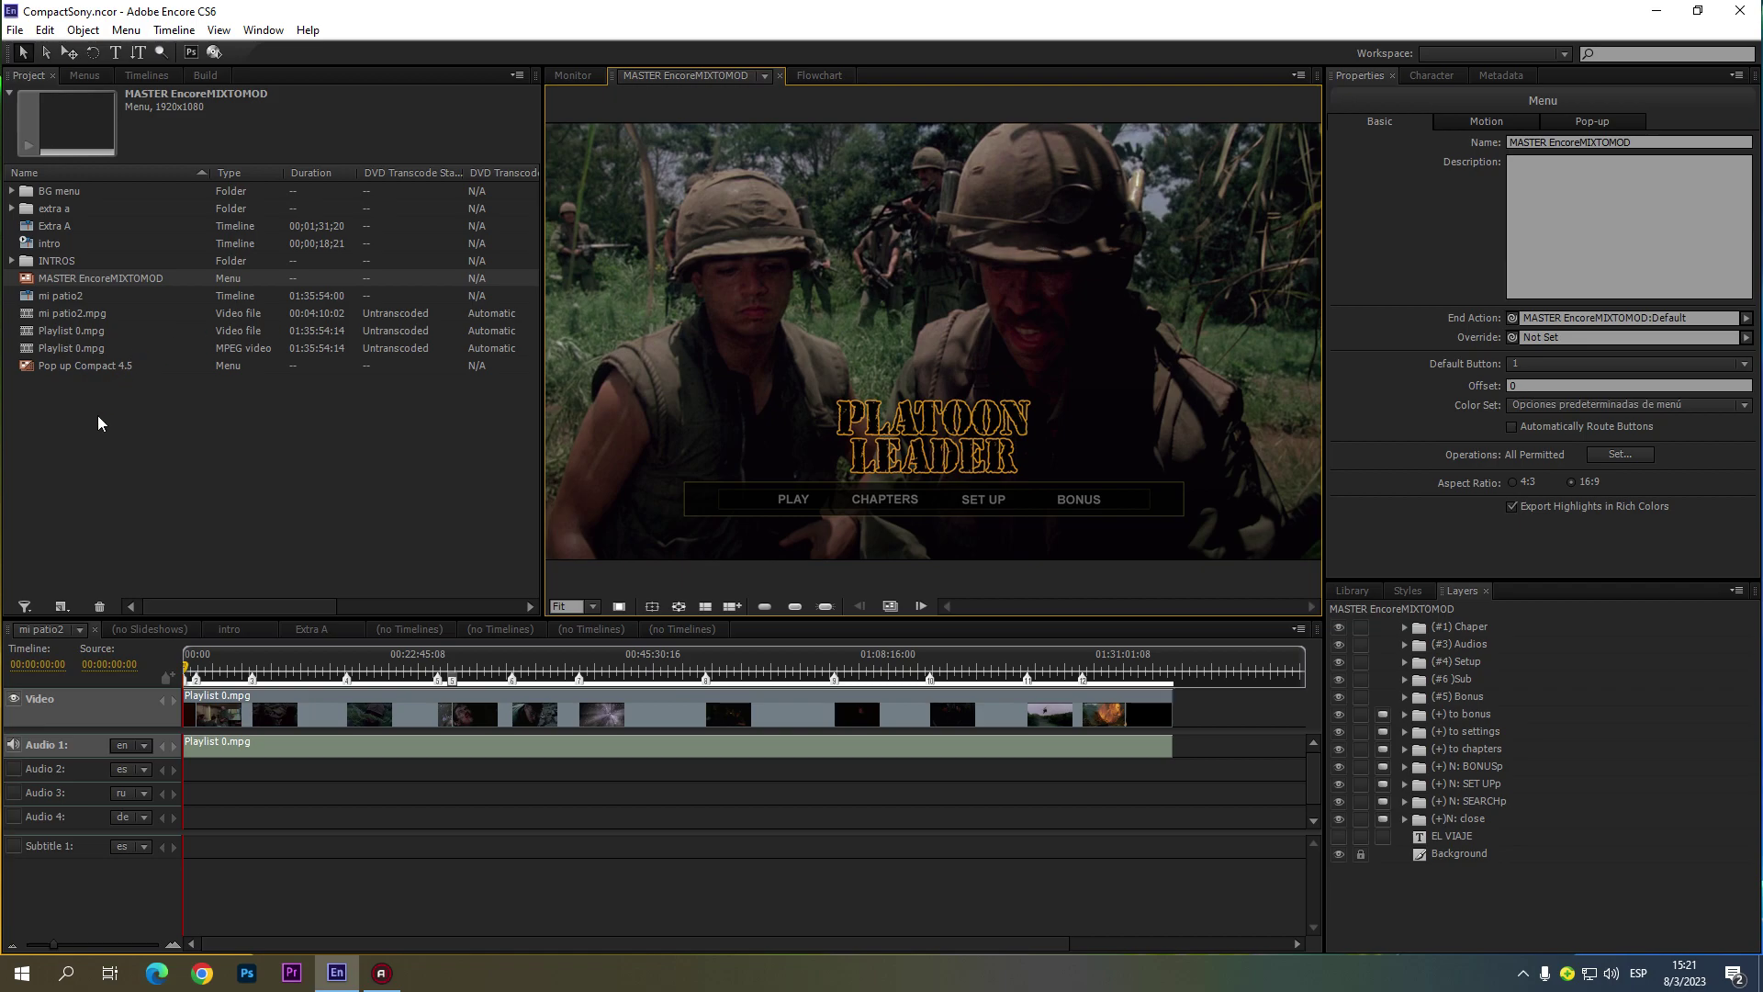
left_click(136, 450)
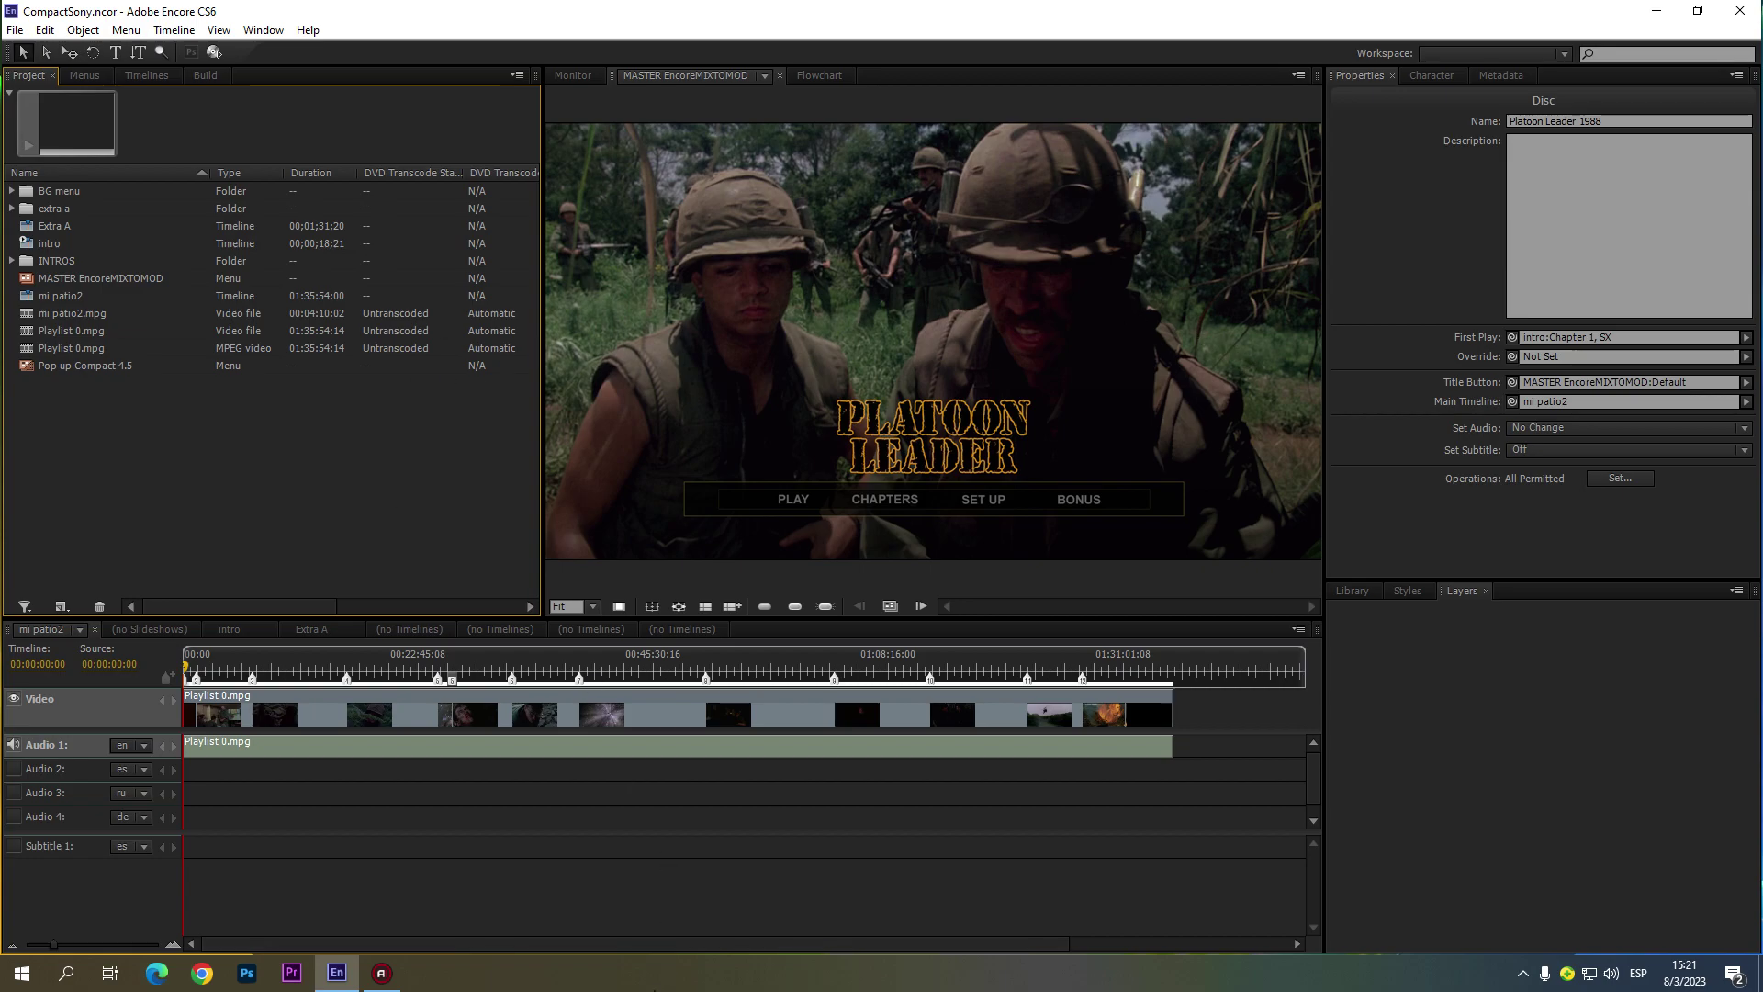
mouse_move(654, 989)
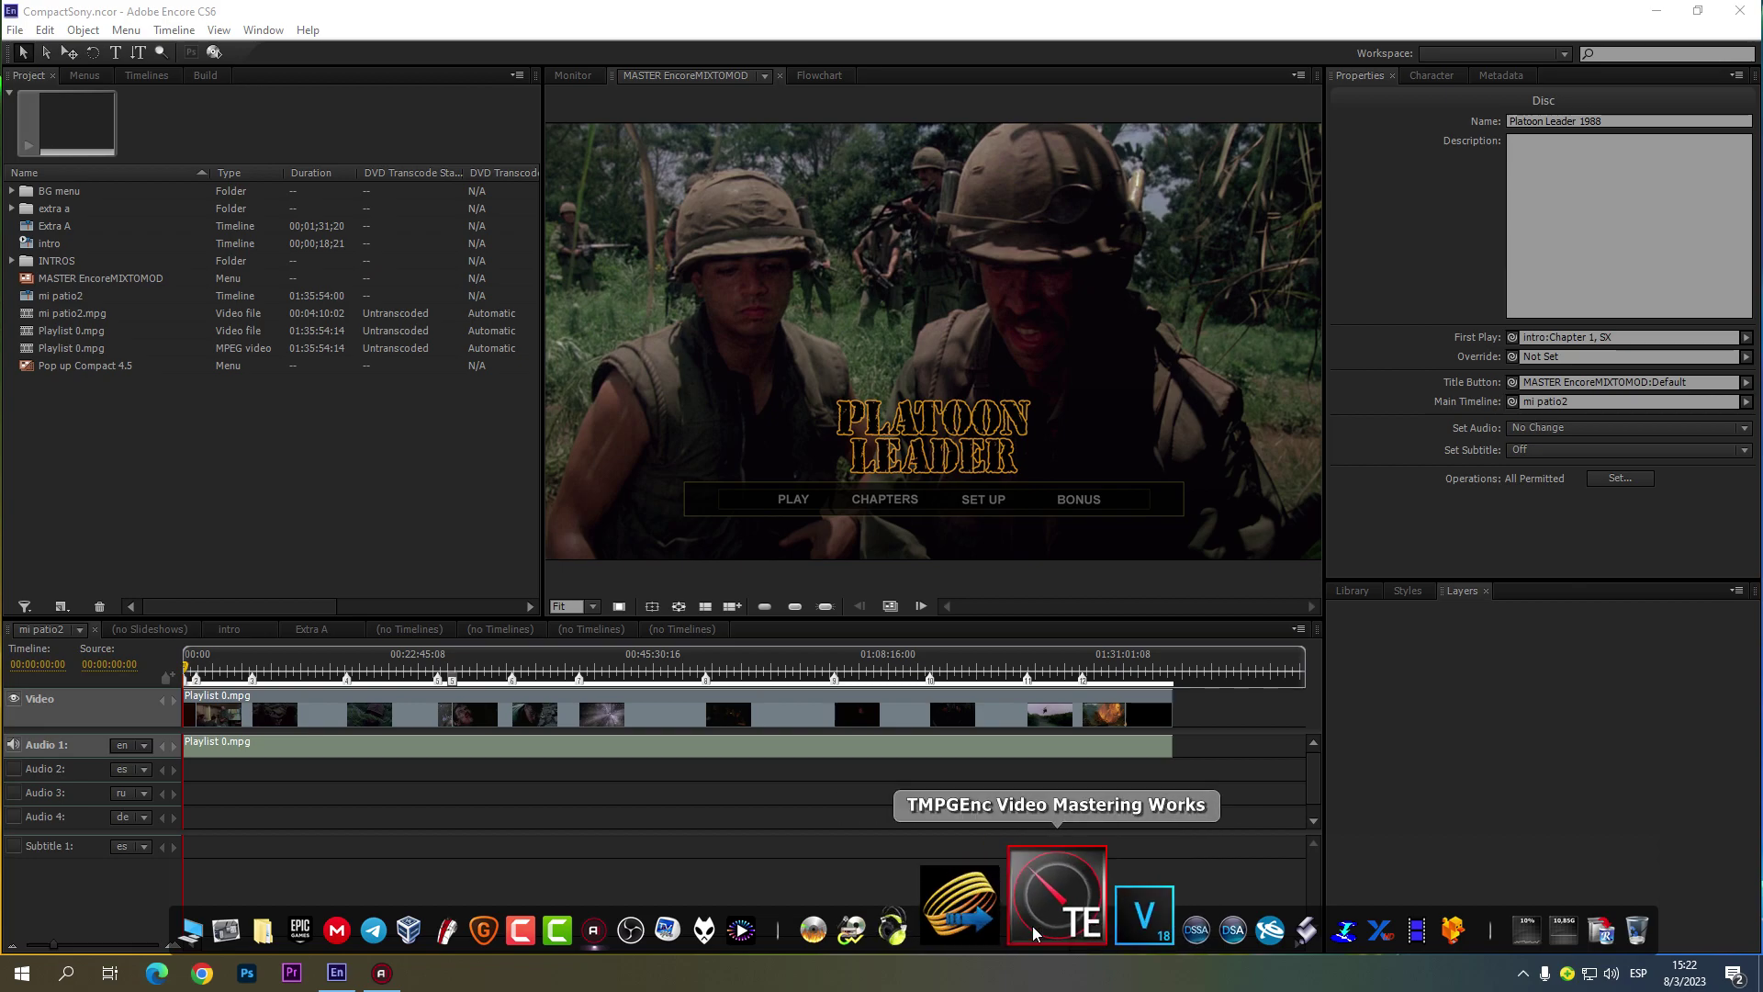
left_click(1070, 8)
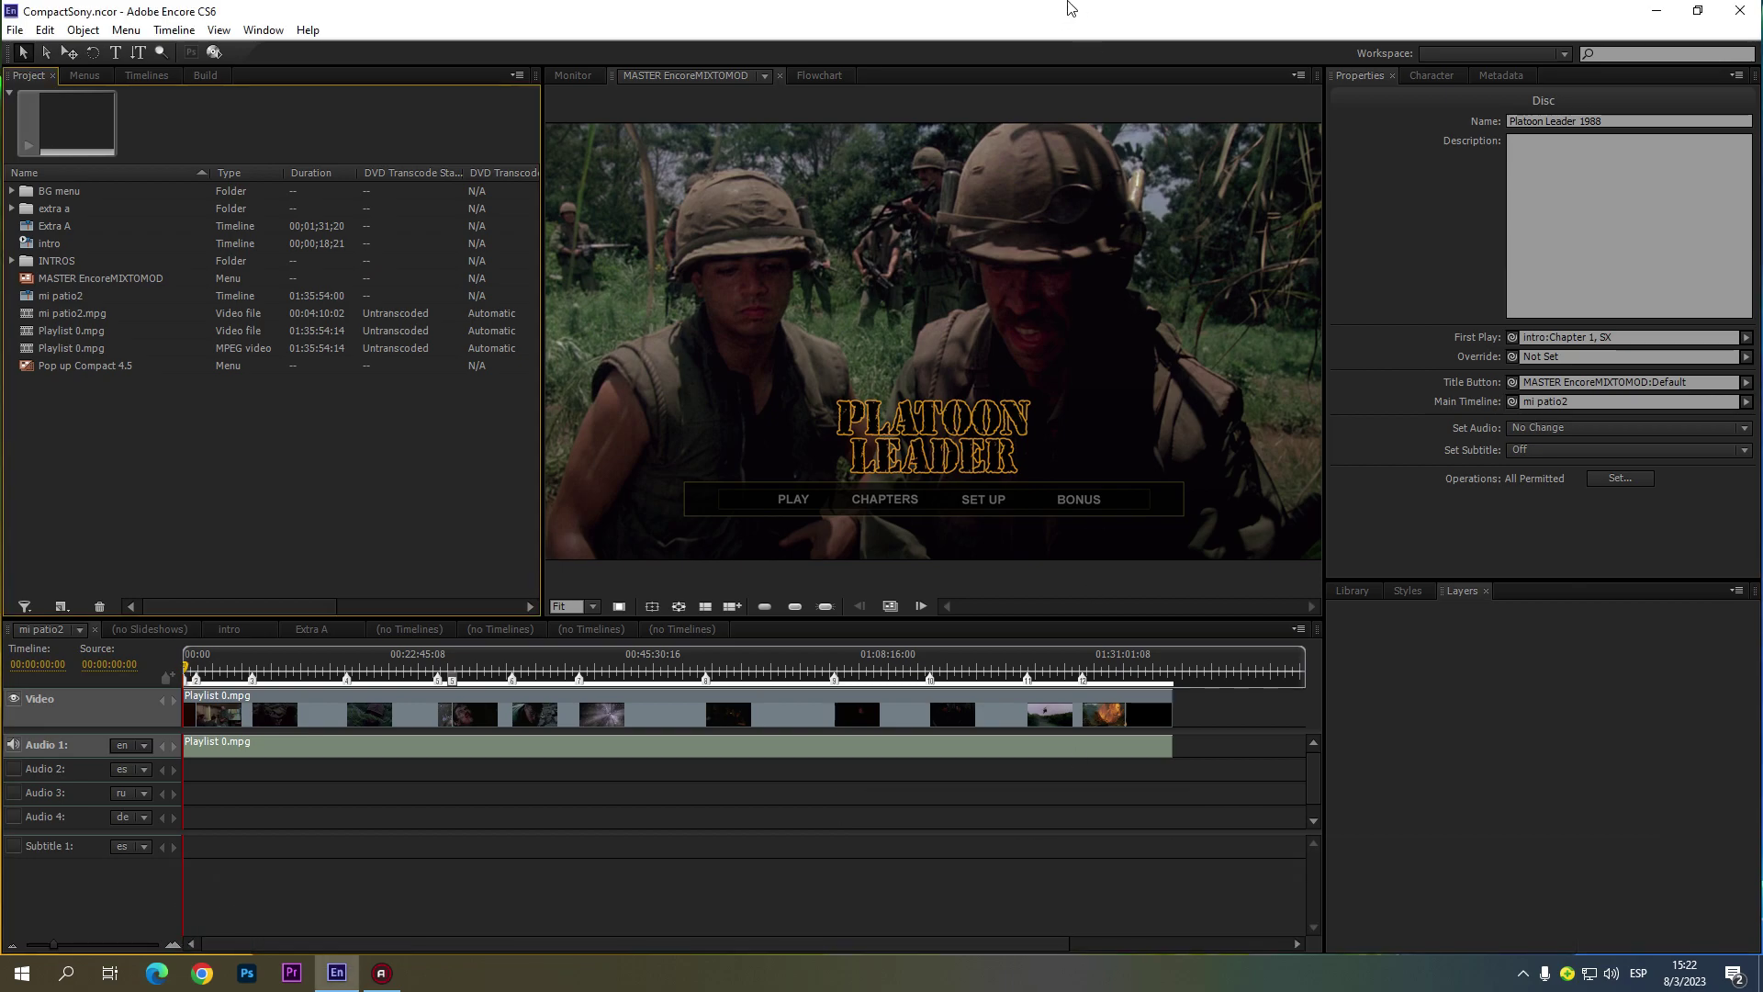